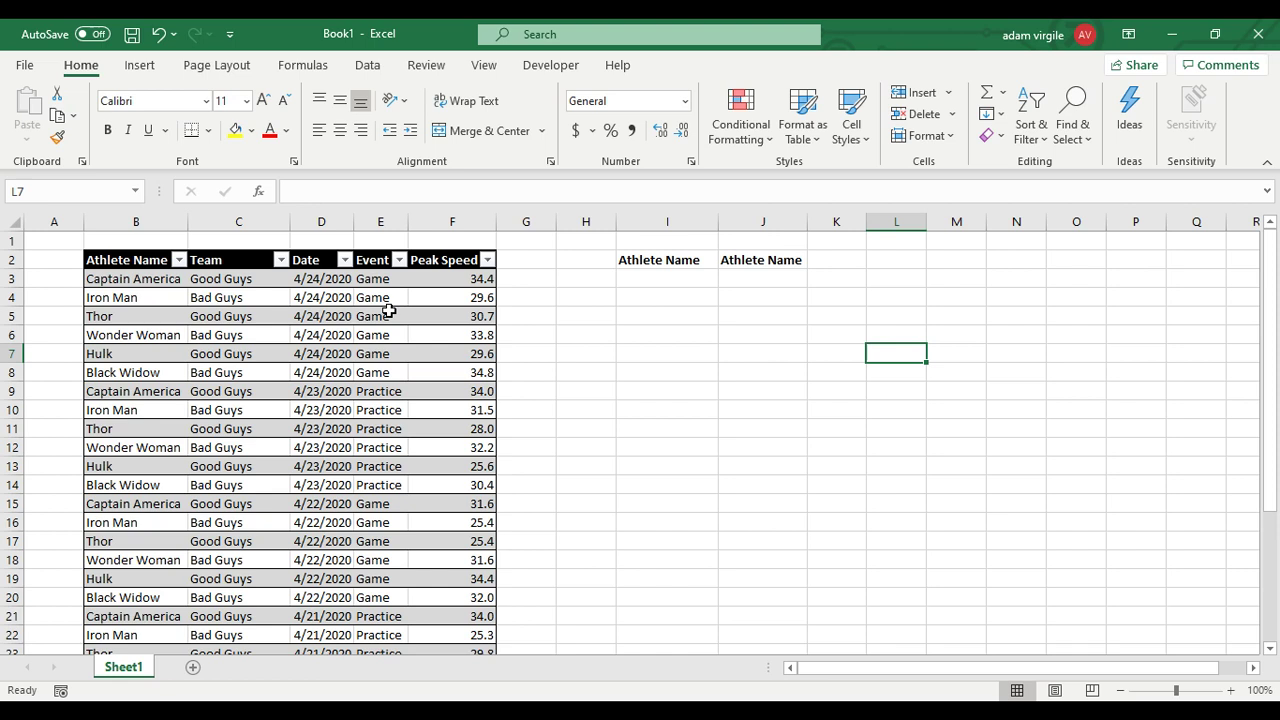
Step: Examine the first record's Athlete Name, Team, Date, Event and Peak Speed fields in the athlete table
click(155, 285)
click(241, 284)
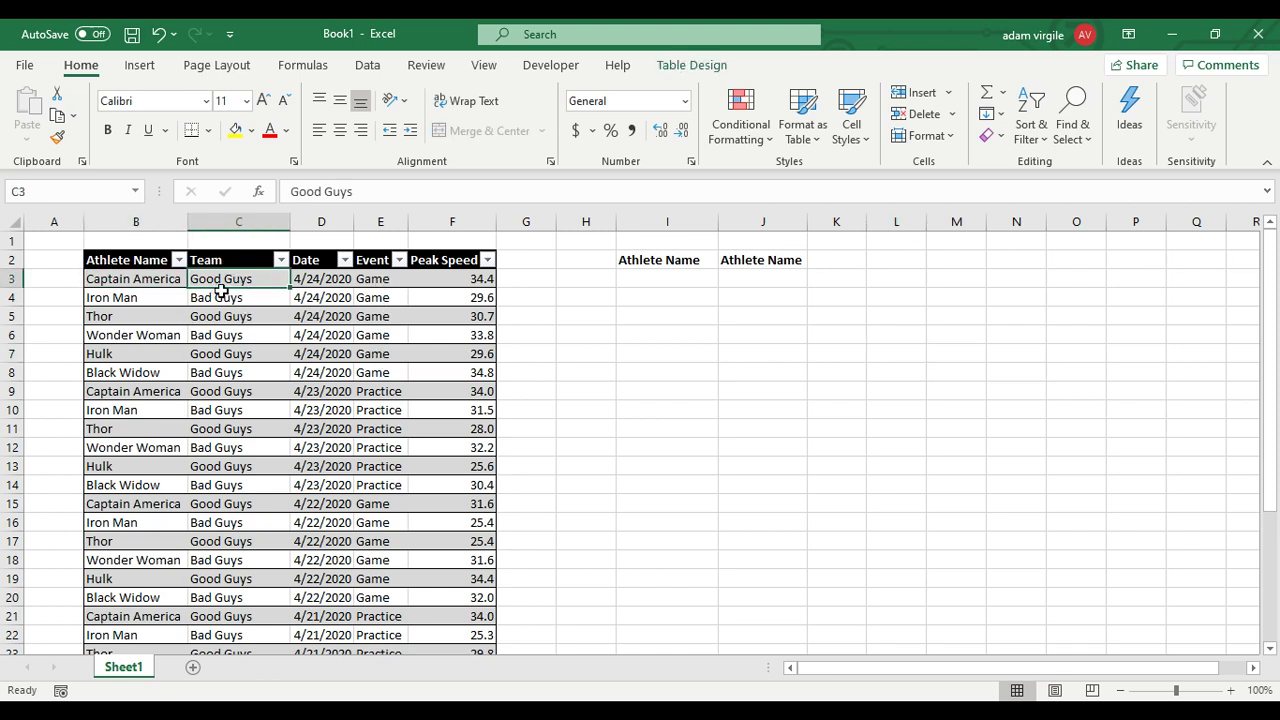
click(321, 283)
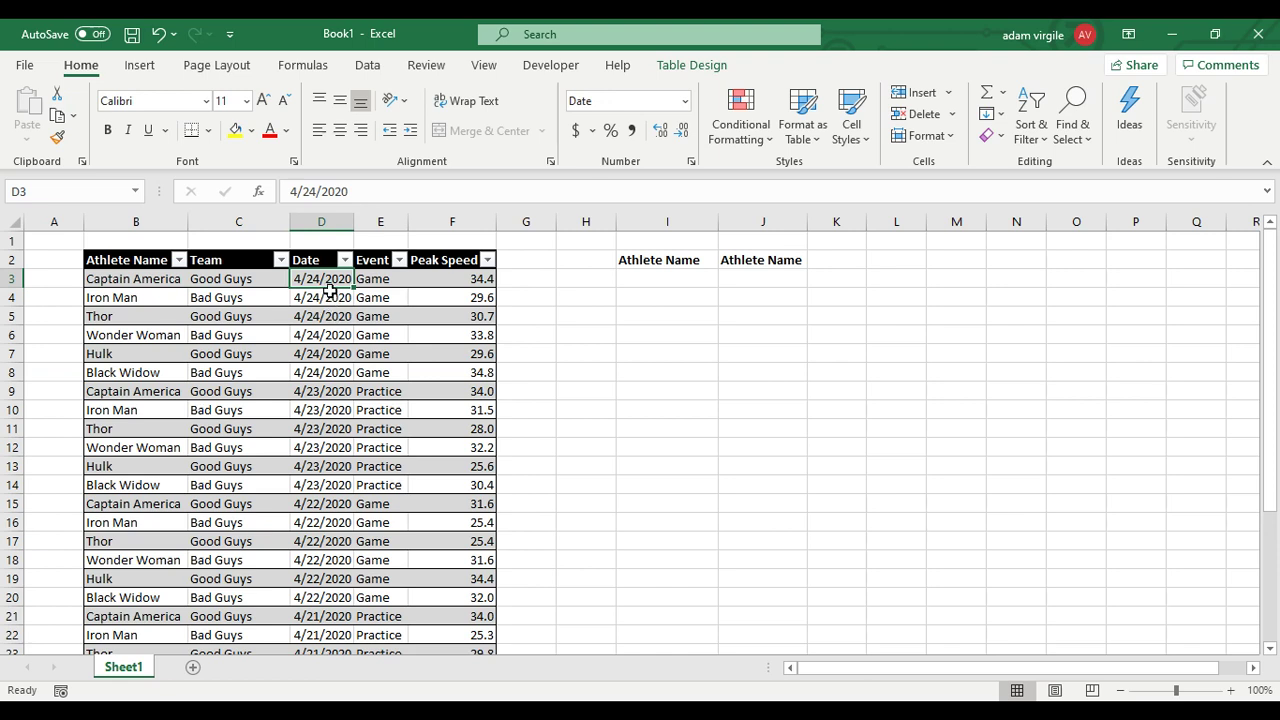
click(371, 286)
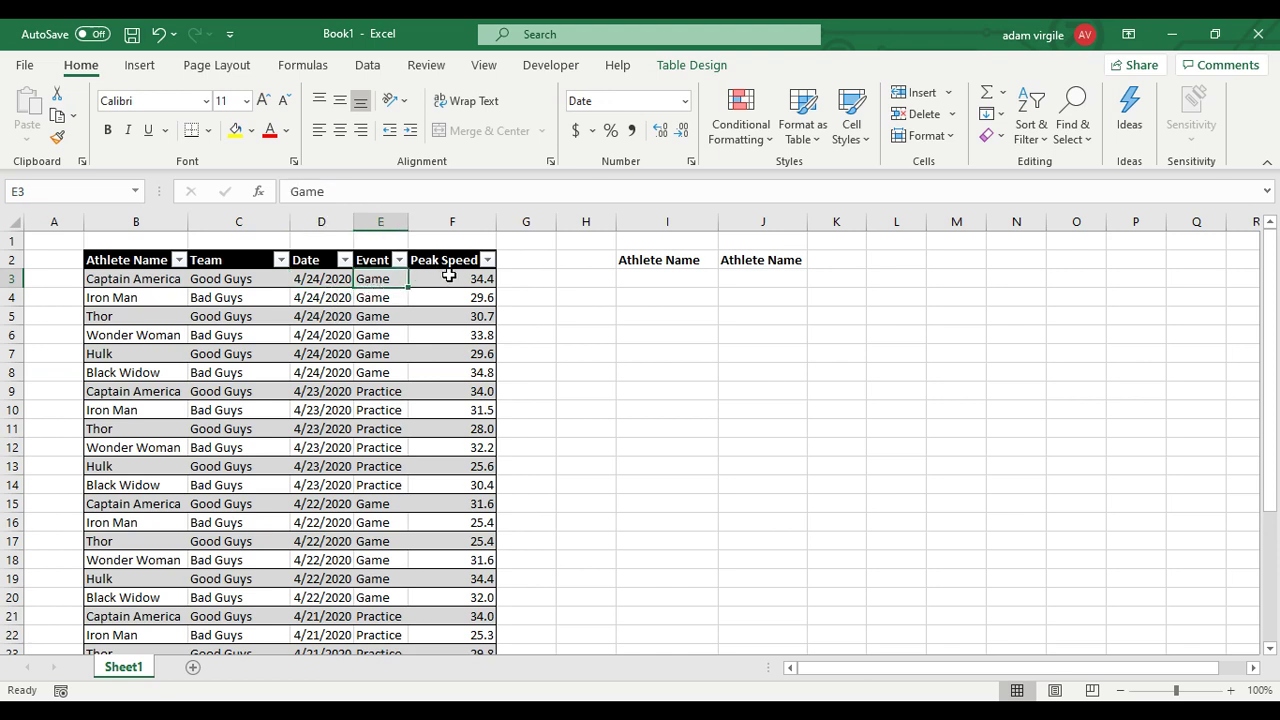
click(452, 276)
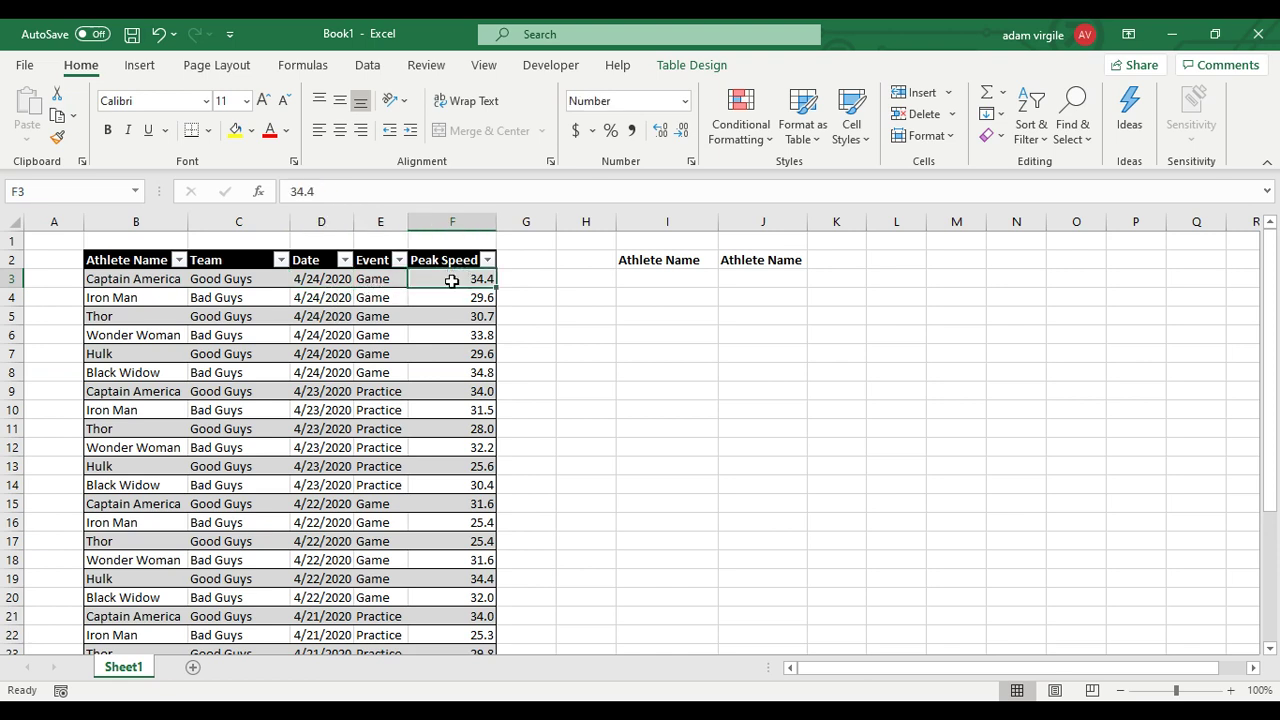
click(176, 280)
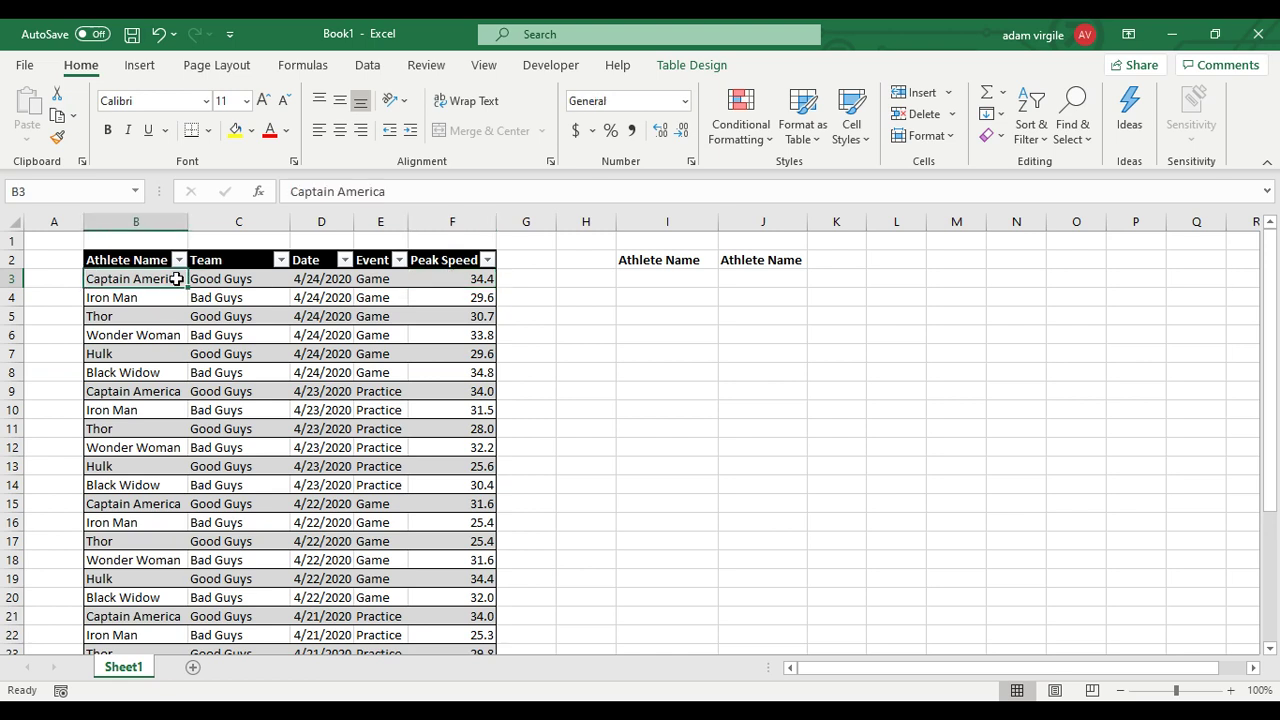
click(426, 283)
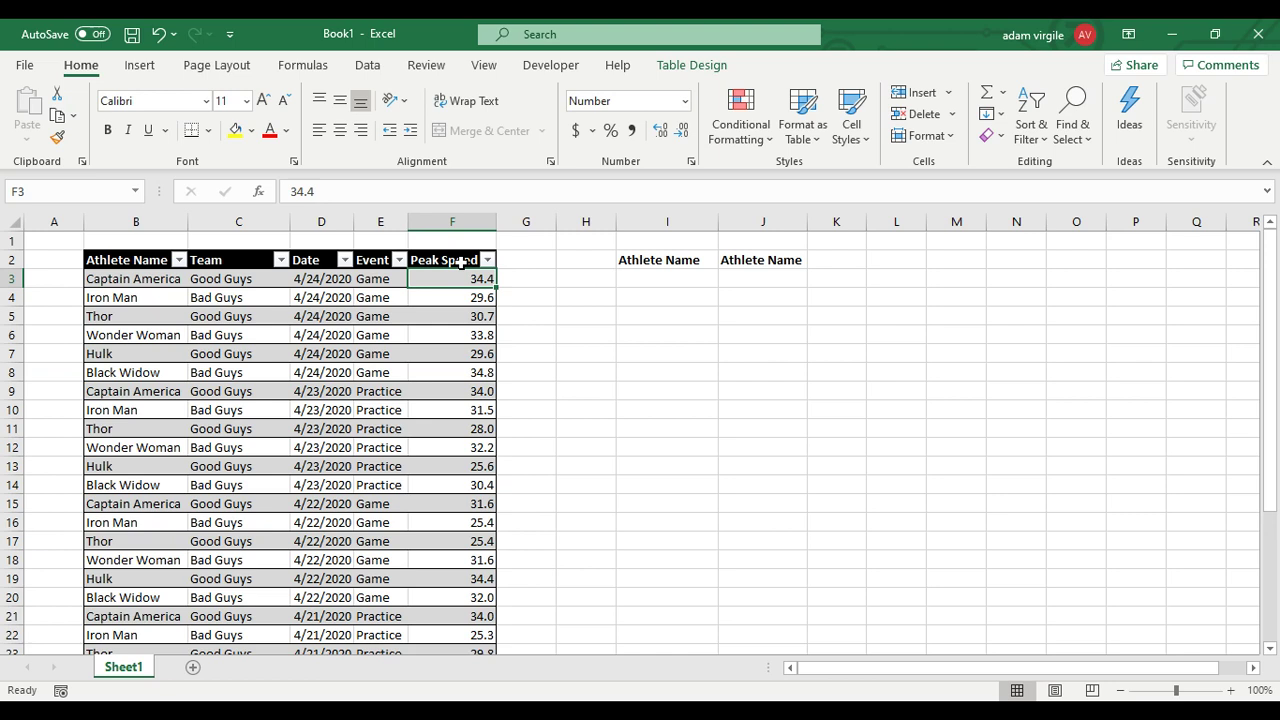
click(146, 281)
click(421, 278)
click(376, 279)
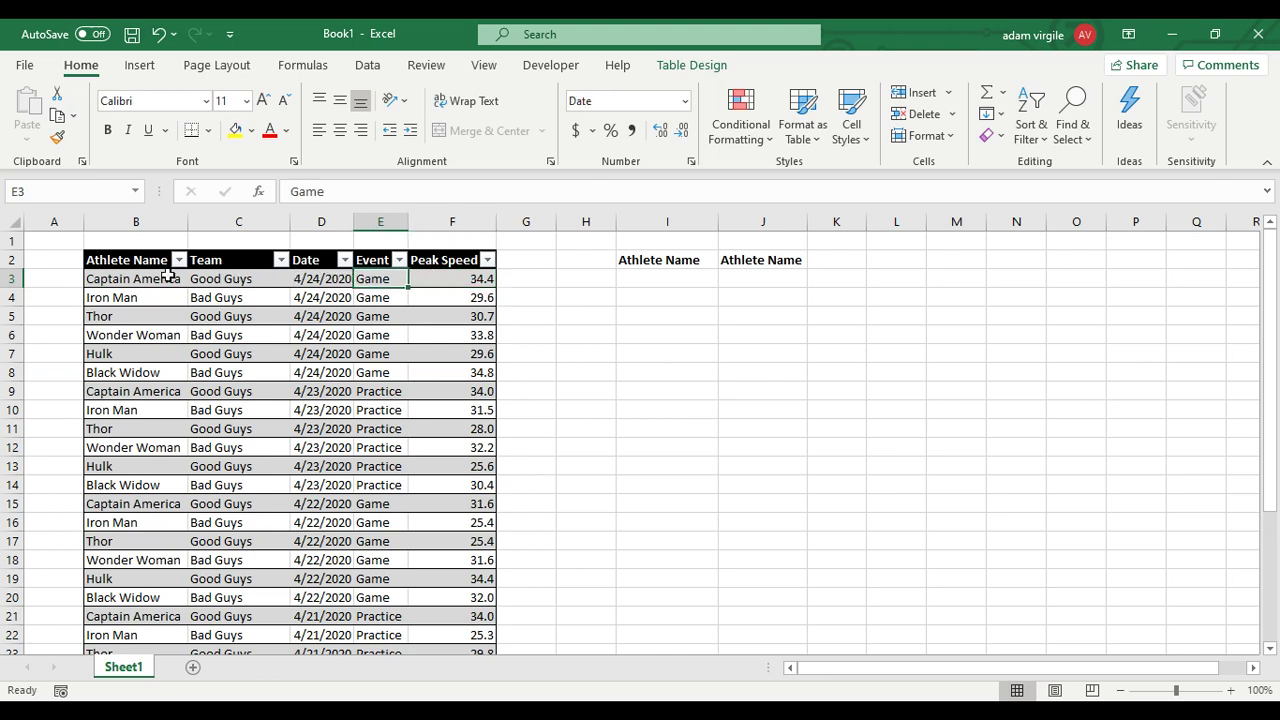
Step: Enter =UNIQUE(Table1[Athlete Name]) in cell I3 to list each athlete once
click(590, 270)
click(630, 276)
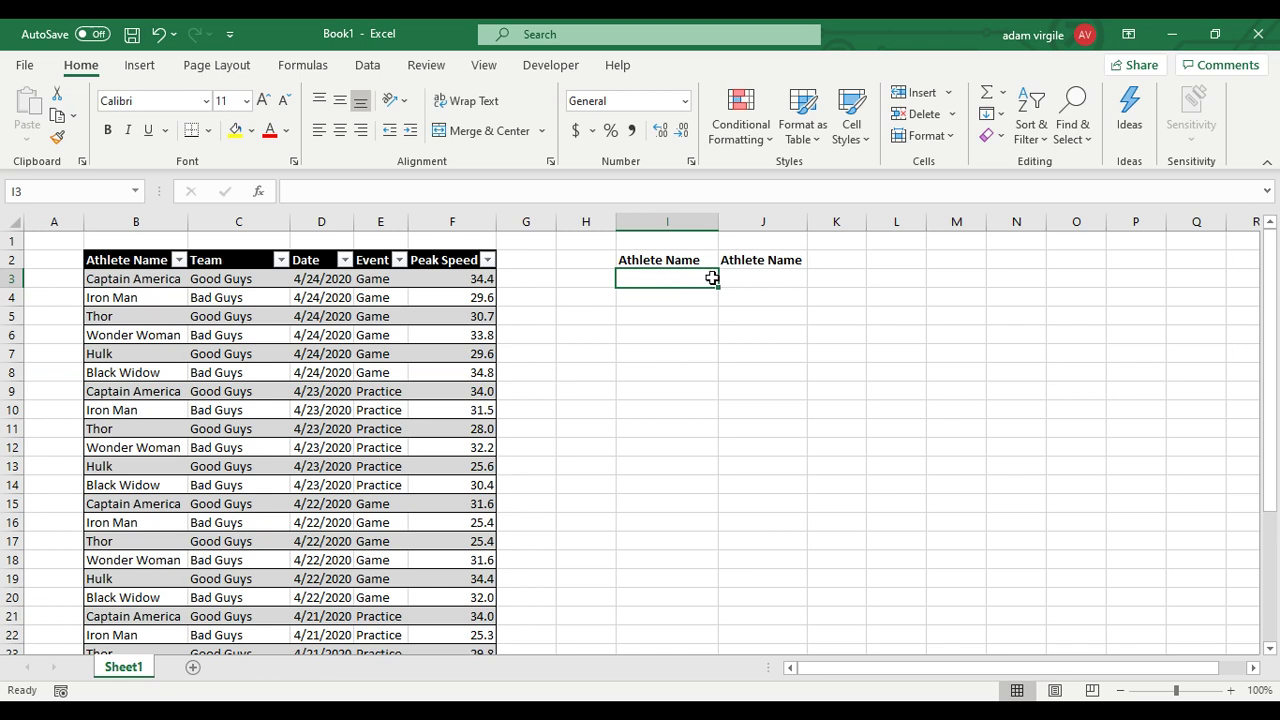
text(=)
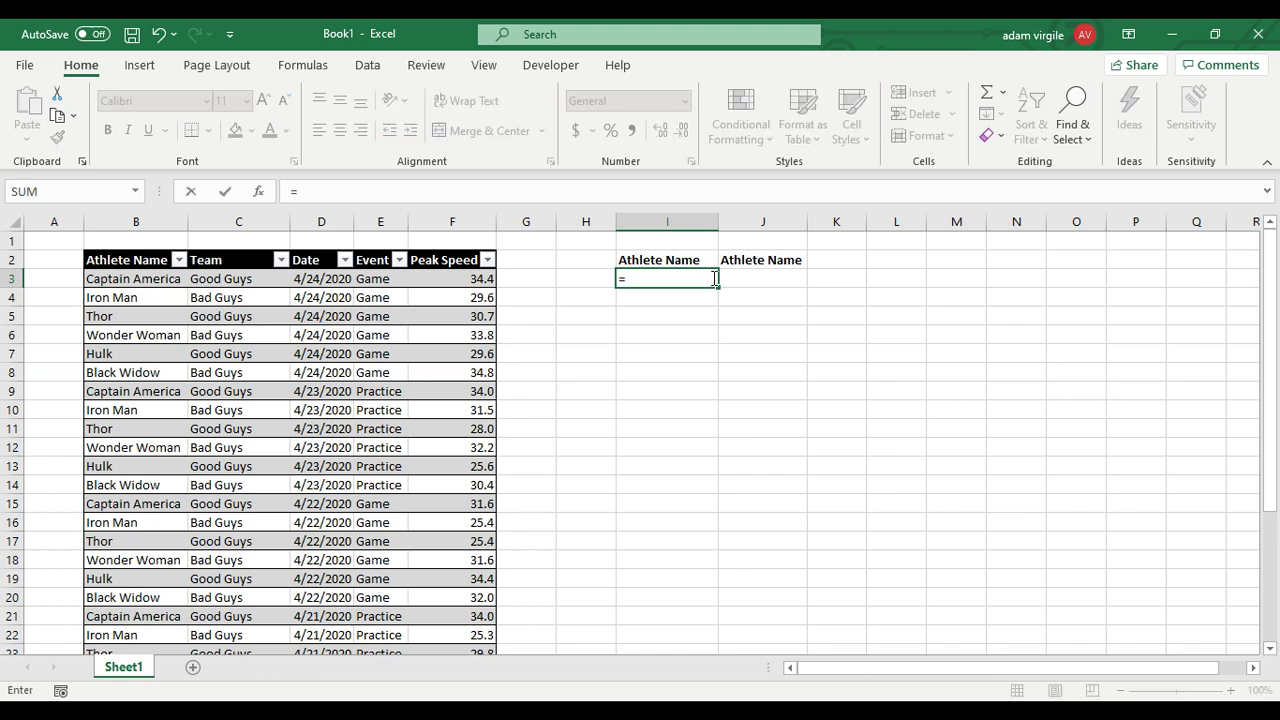
text(UNIQUE)
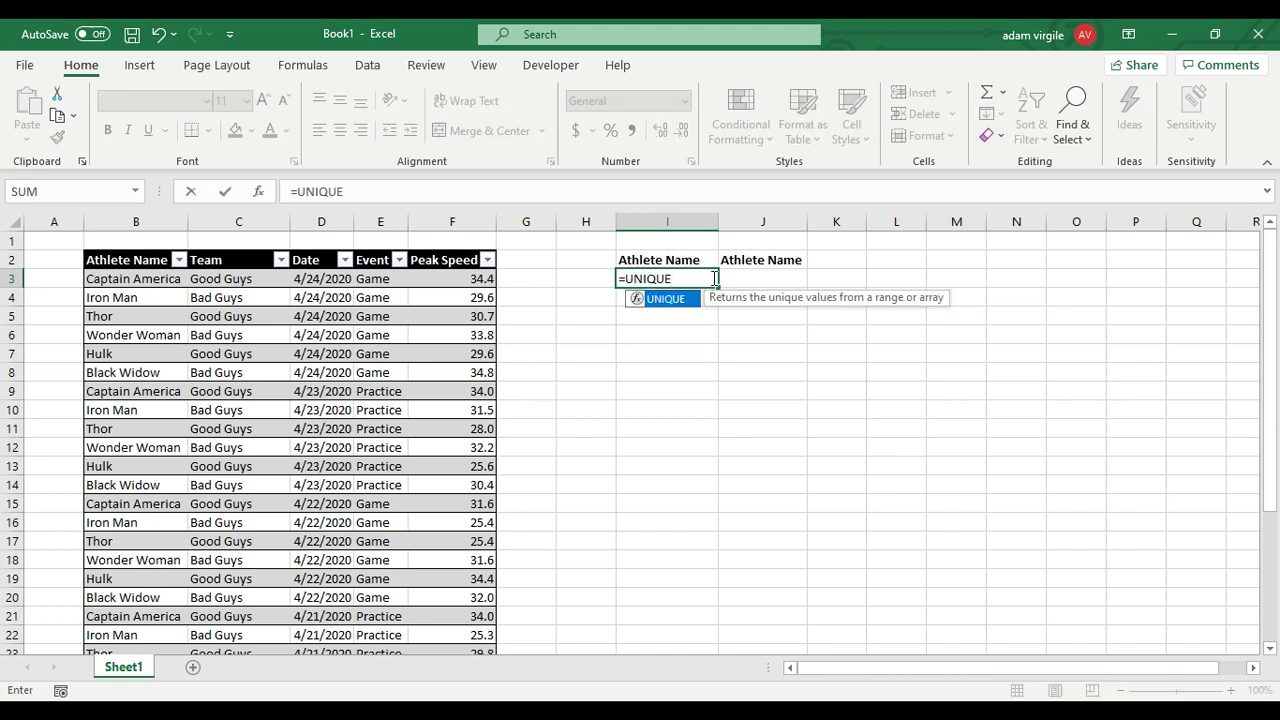
text(()
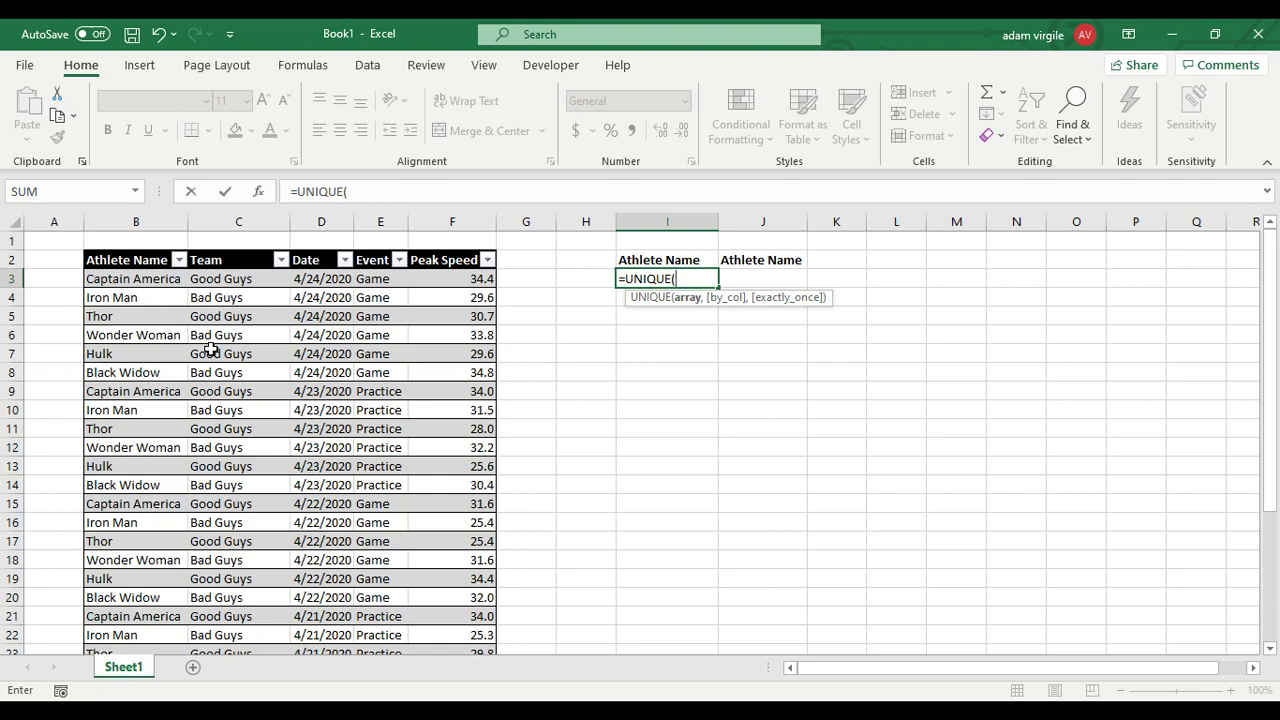
drag(152, 284, 171, 611)
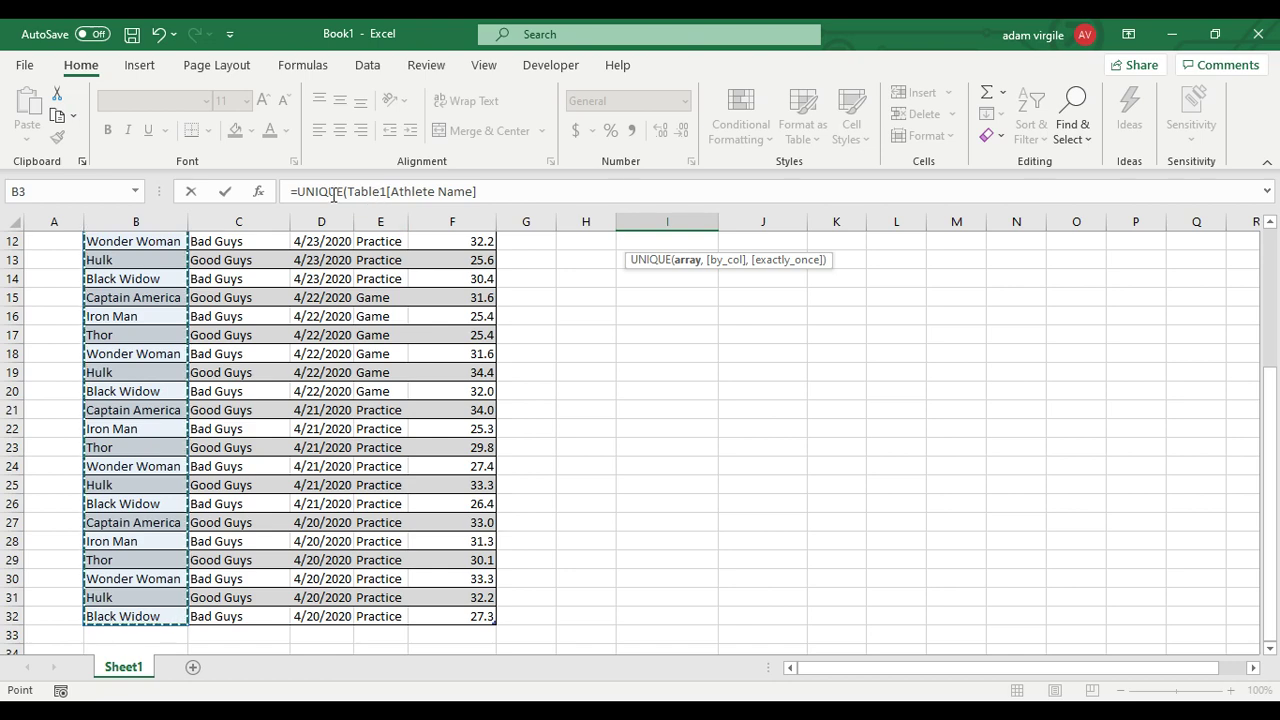
click(378, 191)
click(421, 191)
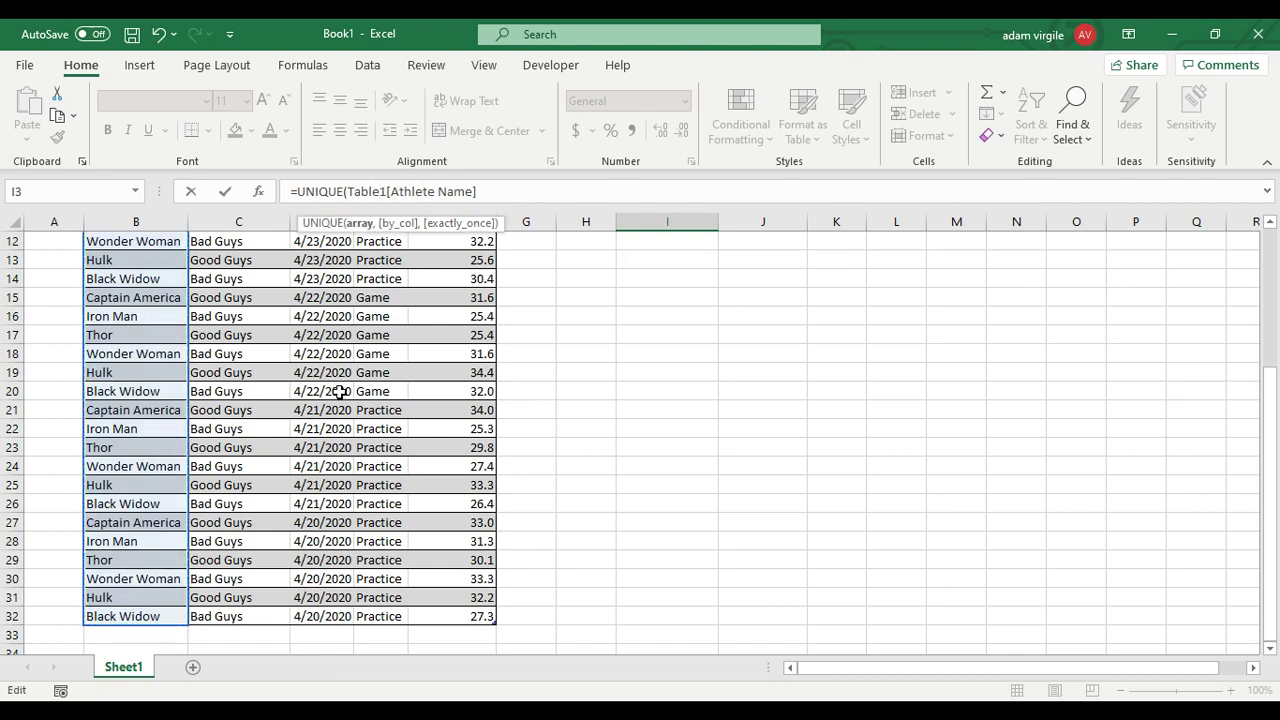
scroll(340, 388, up, 2)
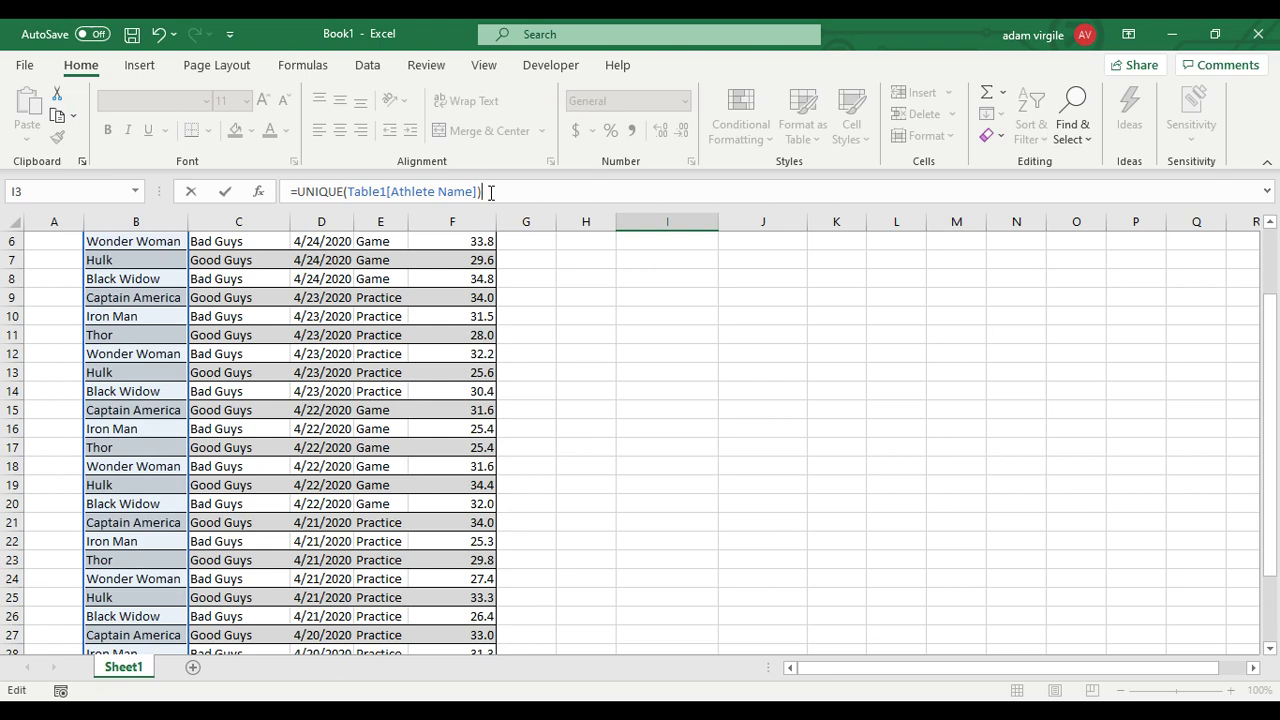
key(Return)
scroll(725, 370, up, 1)
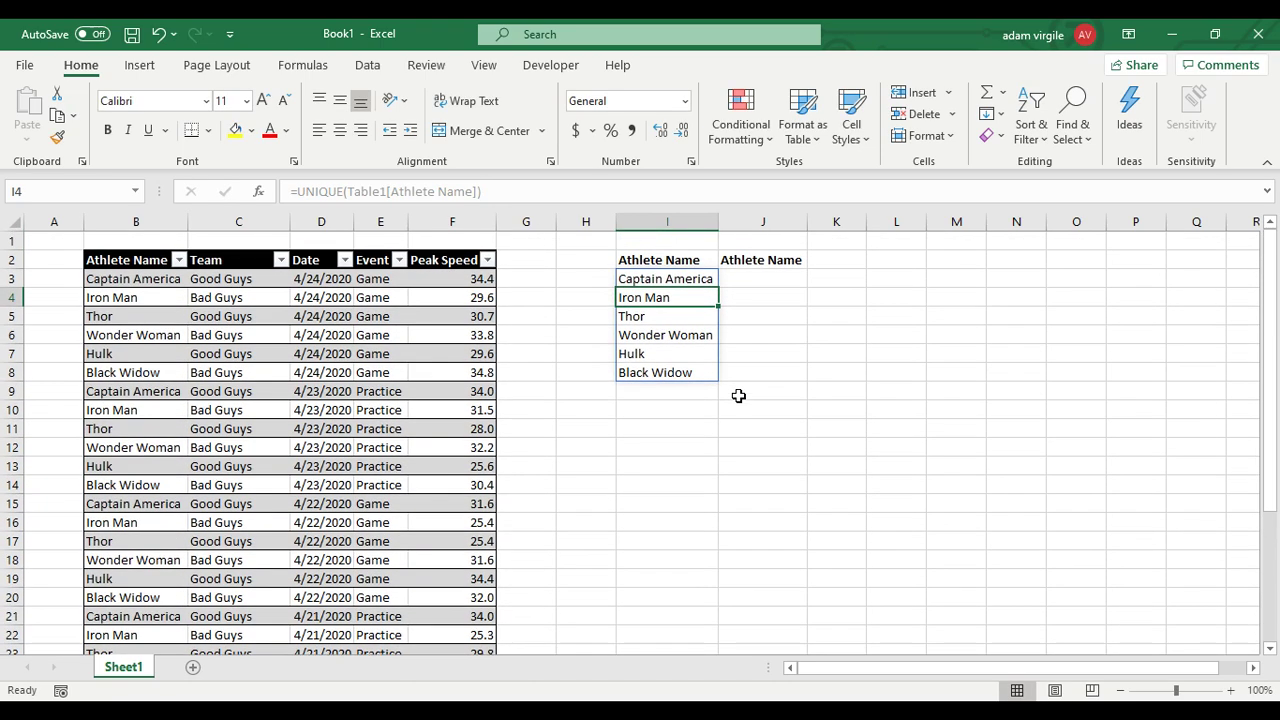
Step: Compare the unique list in column I with the table's Athlete Name filter values and review the formula in I3
click(685, 261)
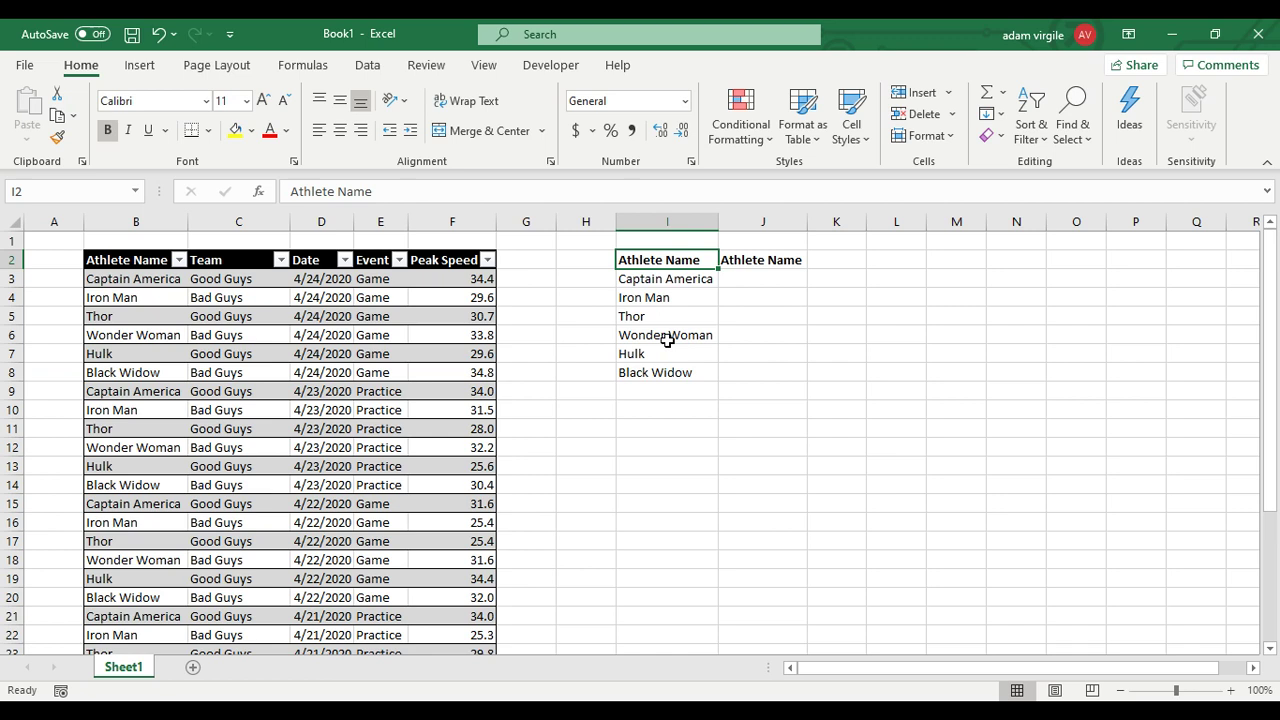
click(180, 261)
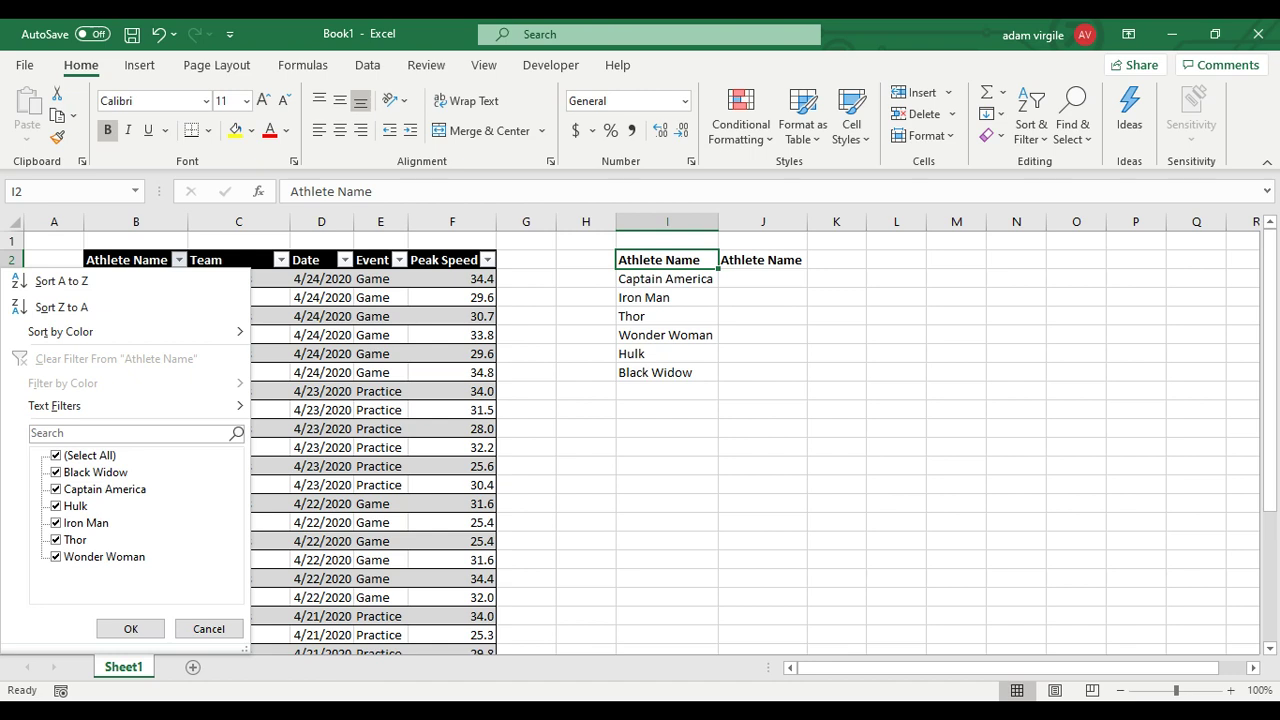
click(673, 282)
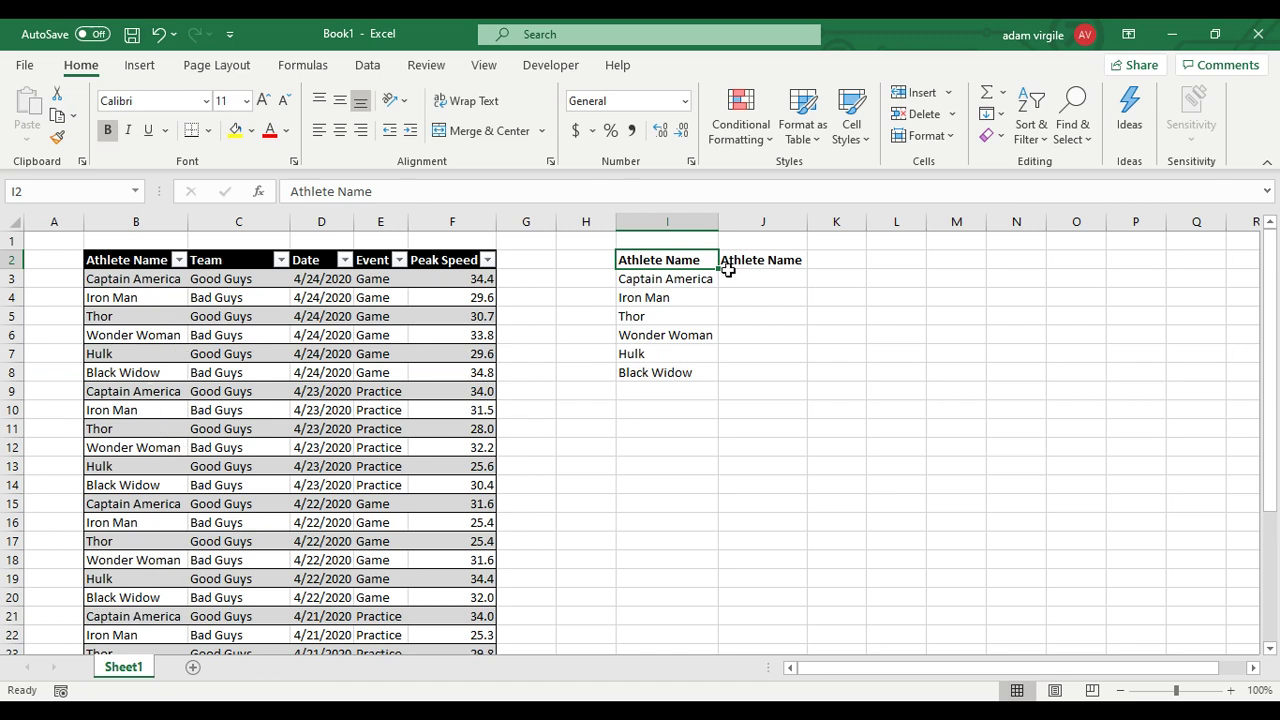
click(688, 279)
click(750, 279)
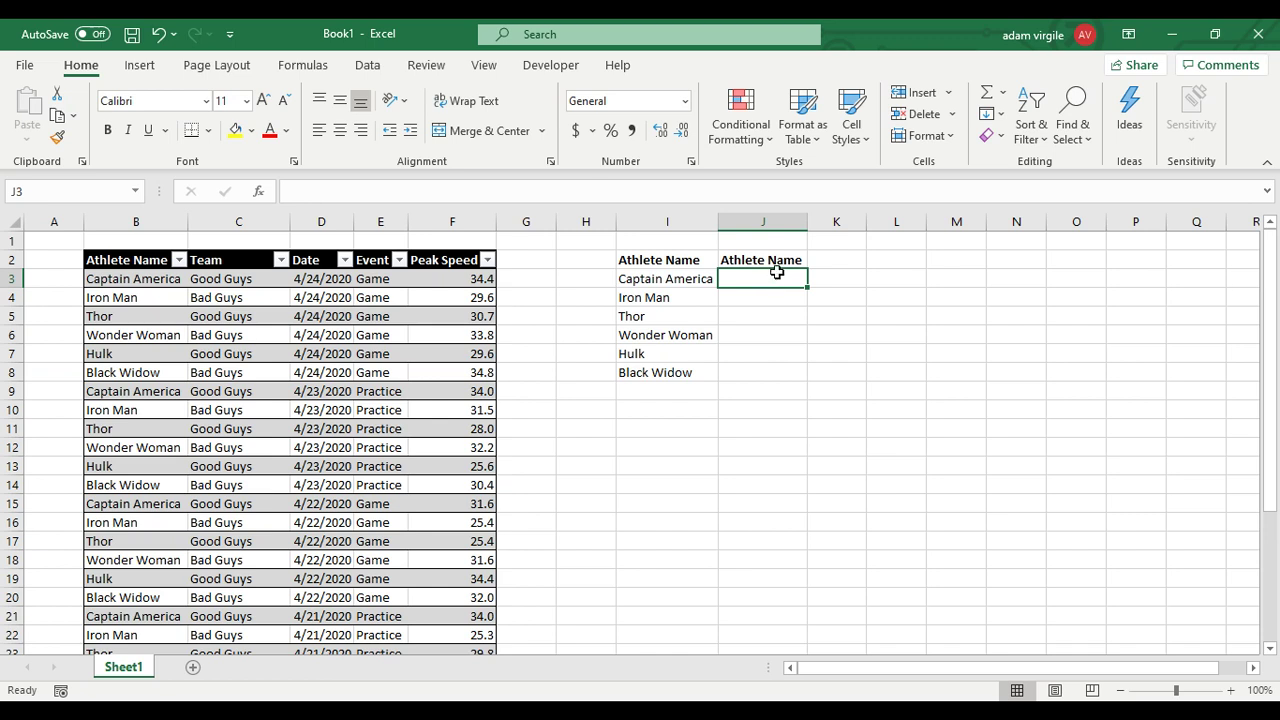
click(687, 279)
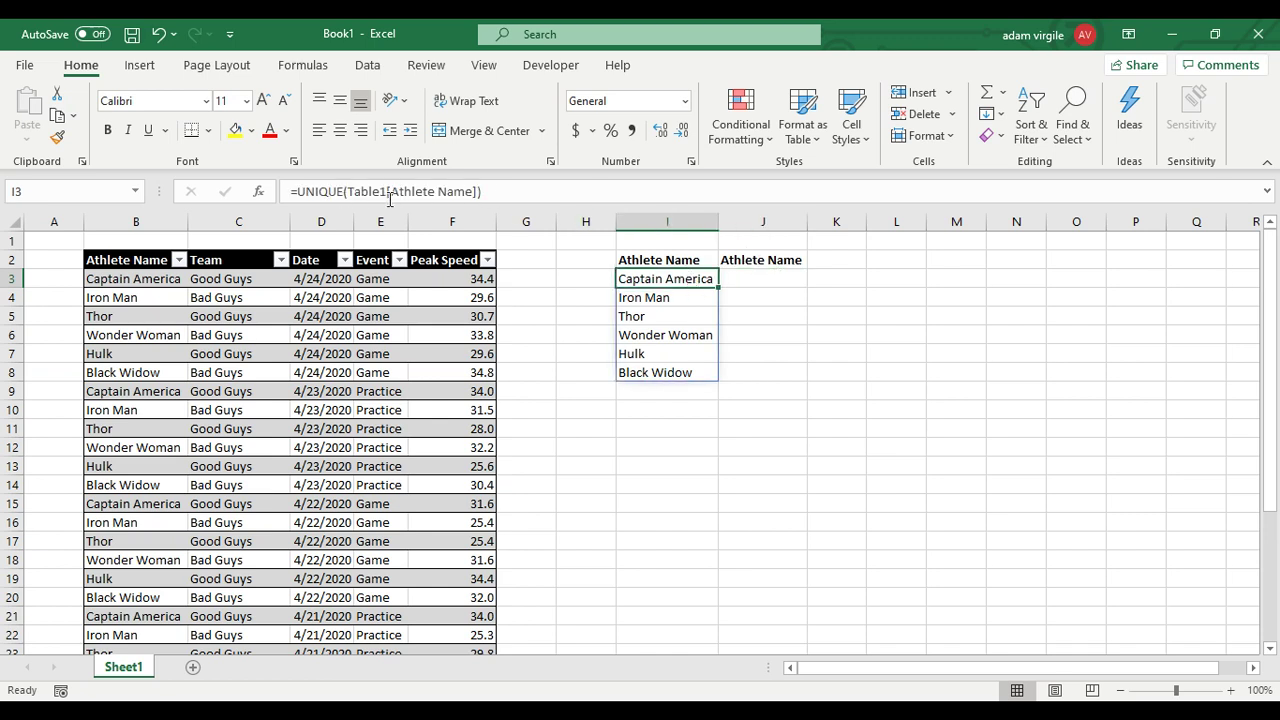
Step: Start an INDEX formula in cell J3 with Table1[Athlete Name] as its array
click(790, 280)
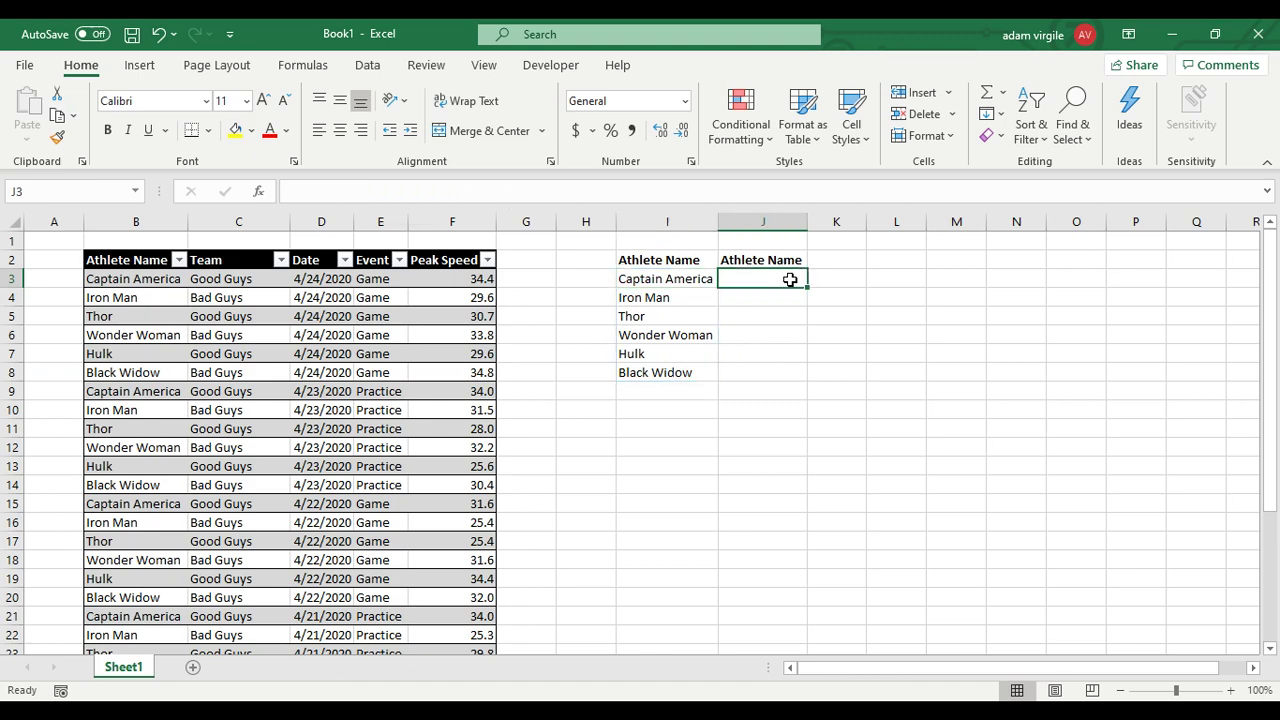
text(=INDEX()
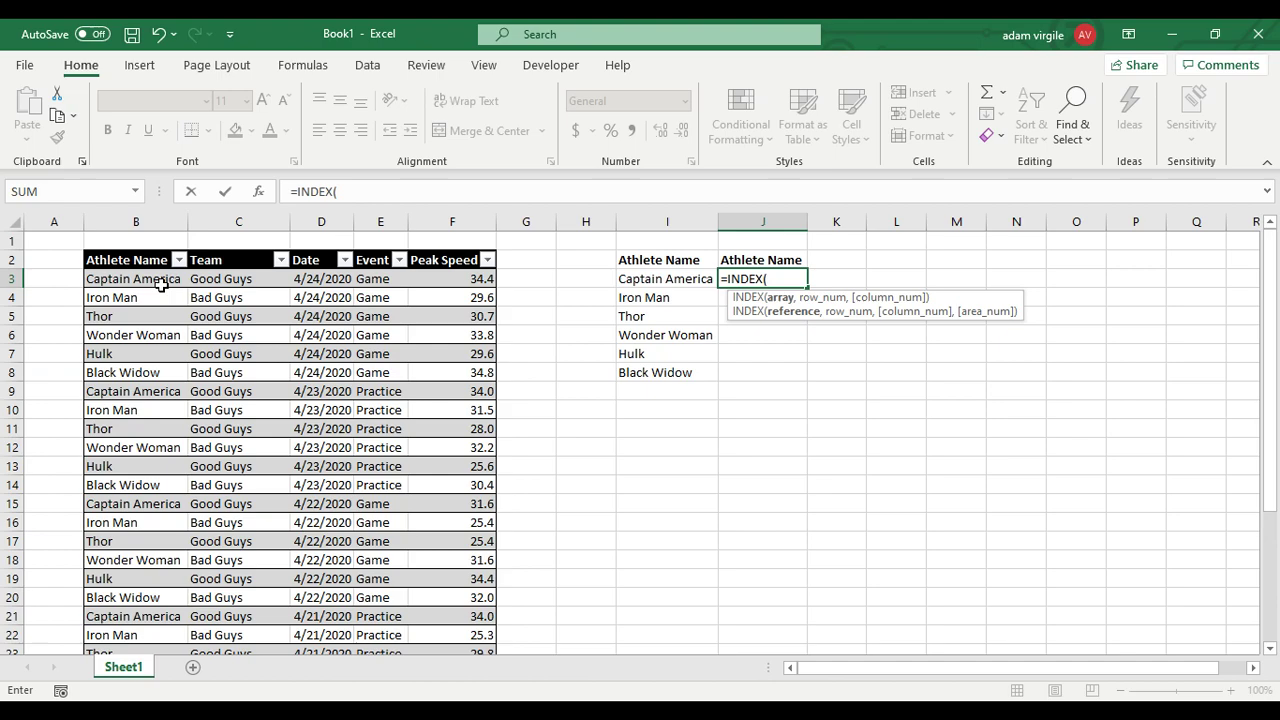
drag(160, 281, 160, 580)
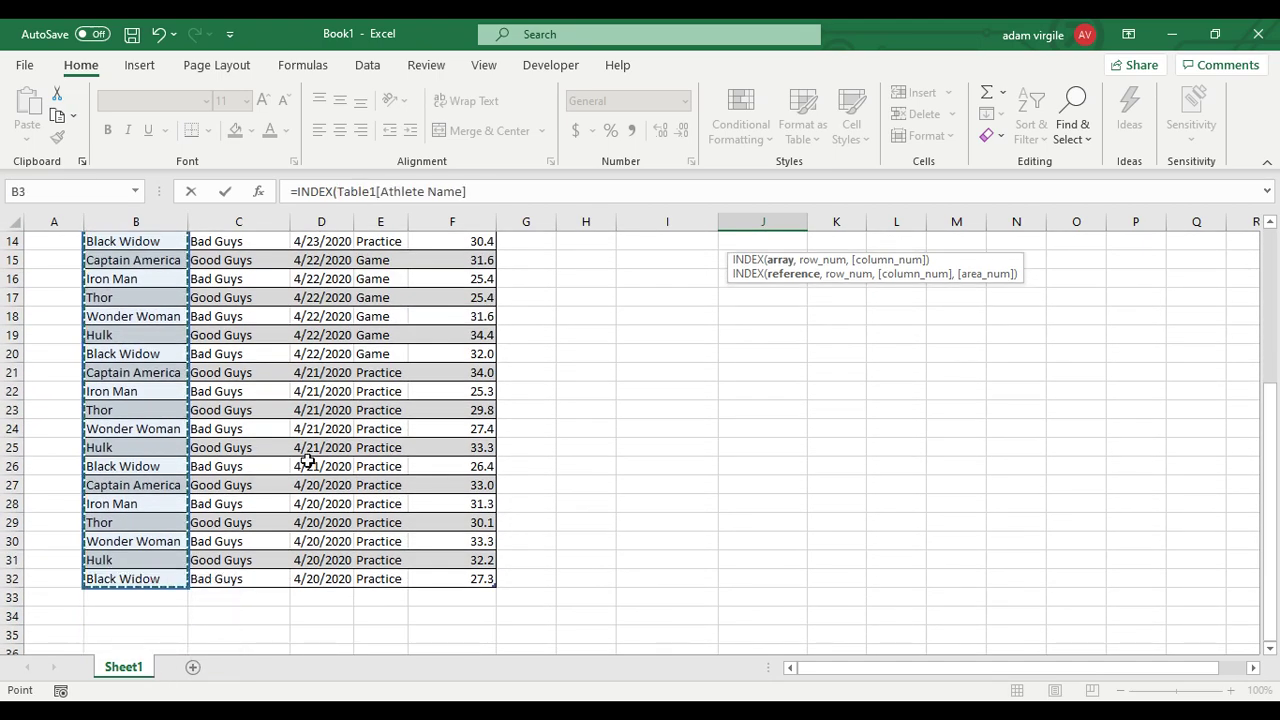
scroll(308, 458, up, 4)
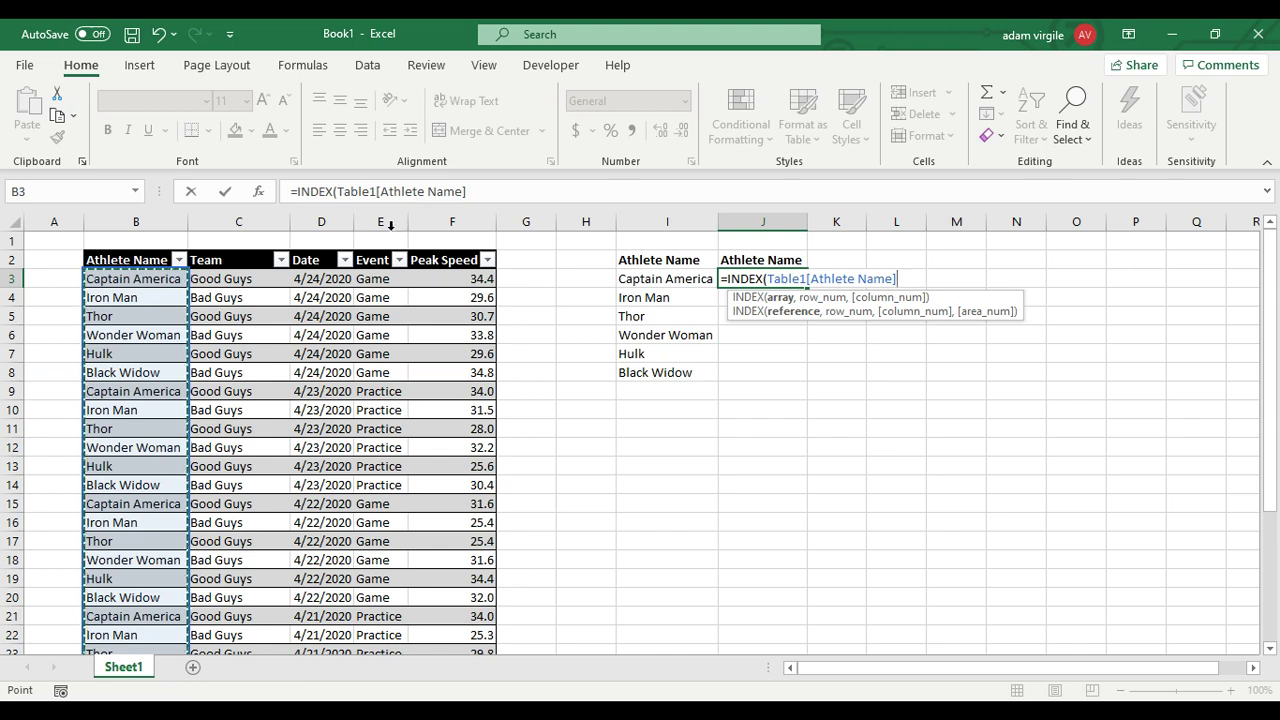
click(487, 191)
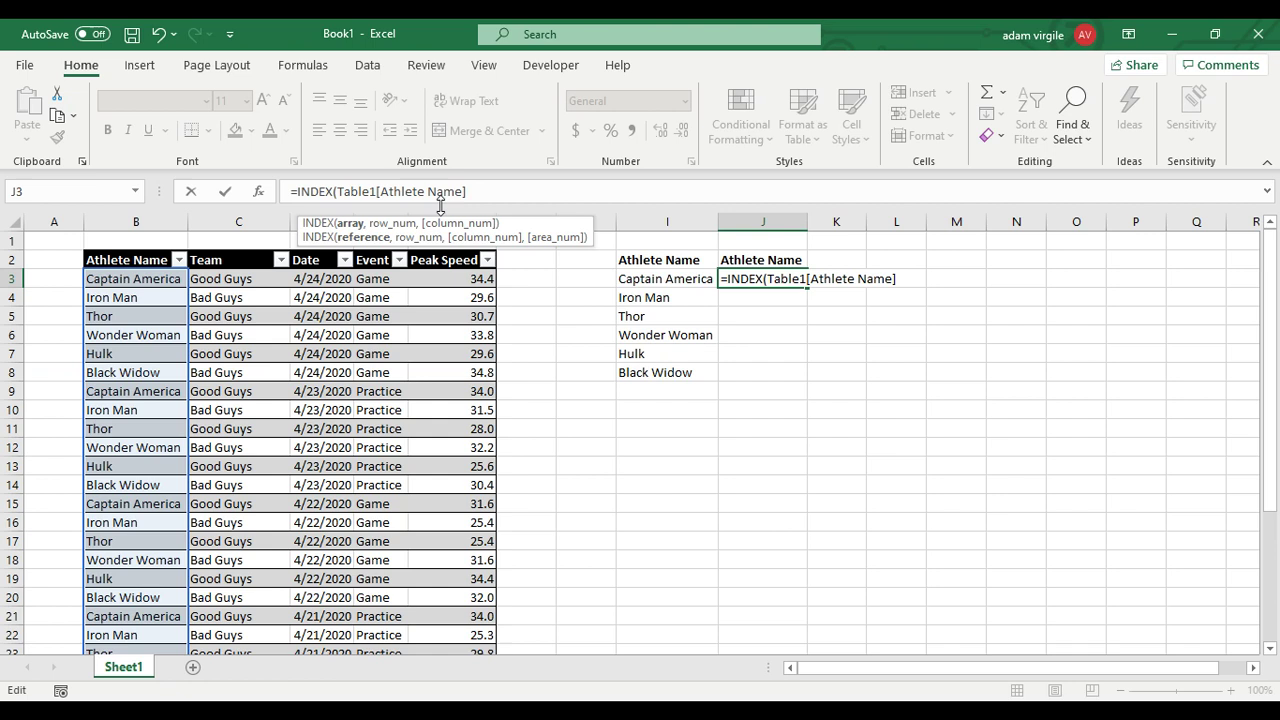
Step: Add a MATCH function with lookup value 0 as INDEX's row argument and open a COUNTIF for its lookup array
text(,MATCH)
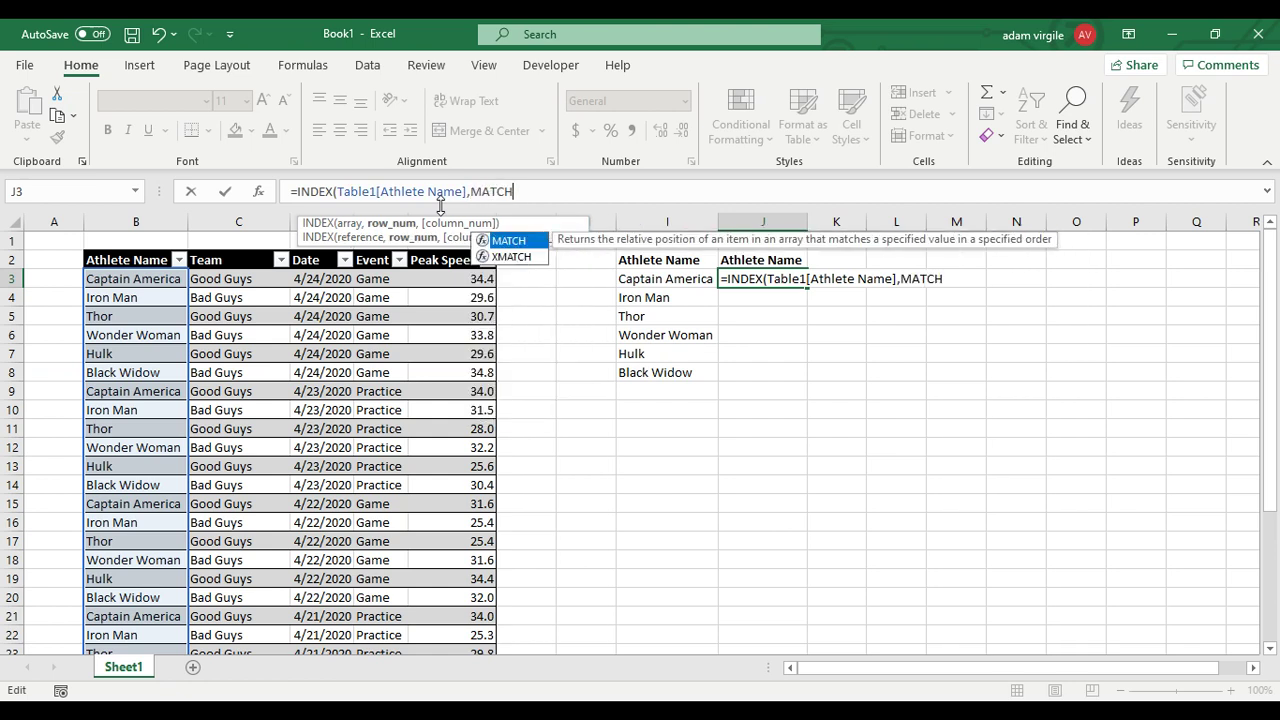
text(()
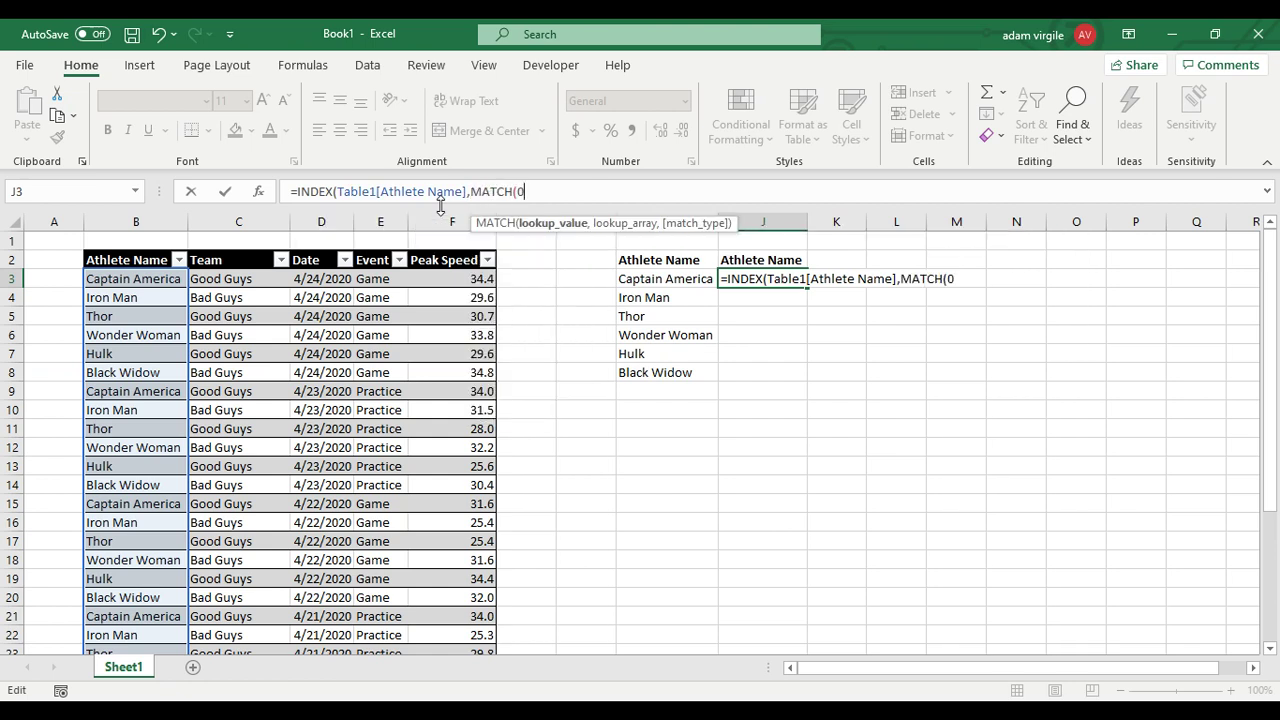
text(0,)
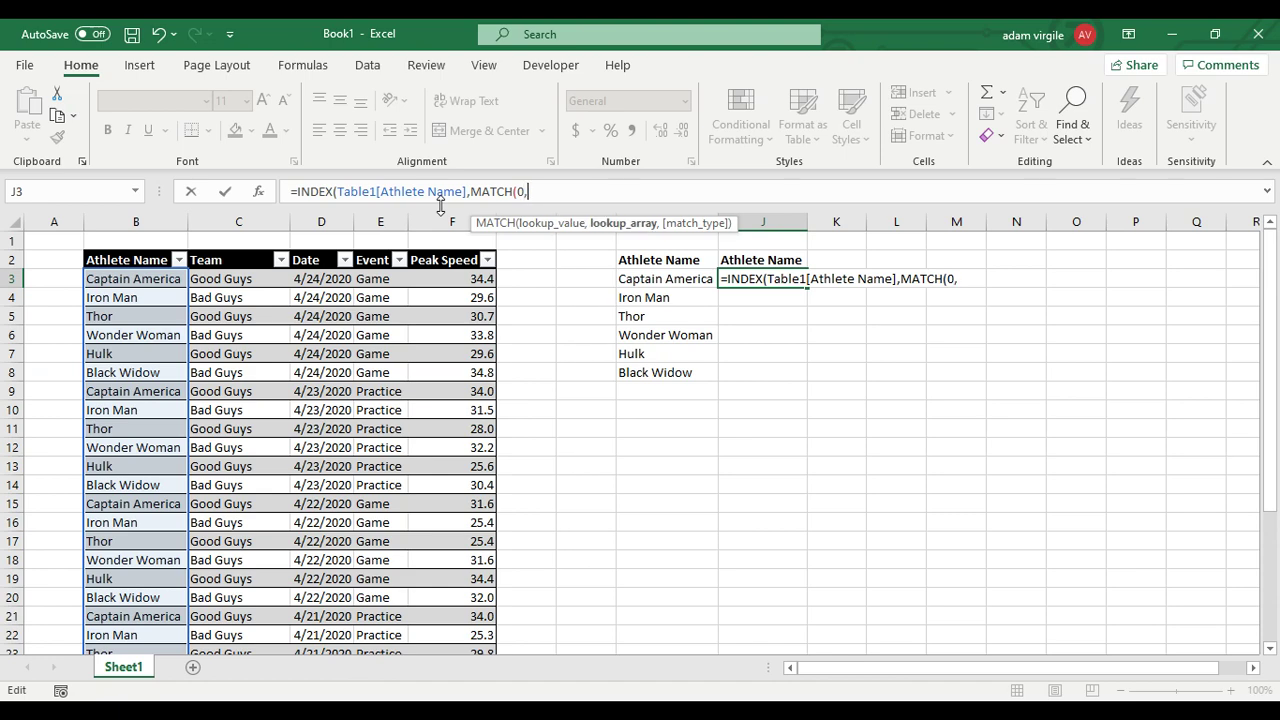
text(COUNTI)
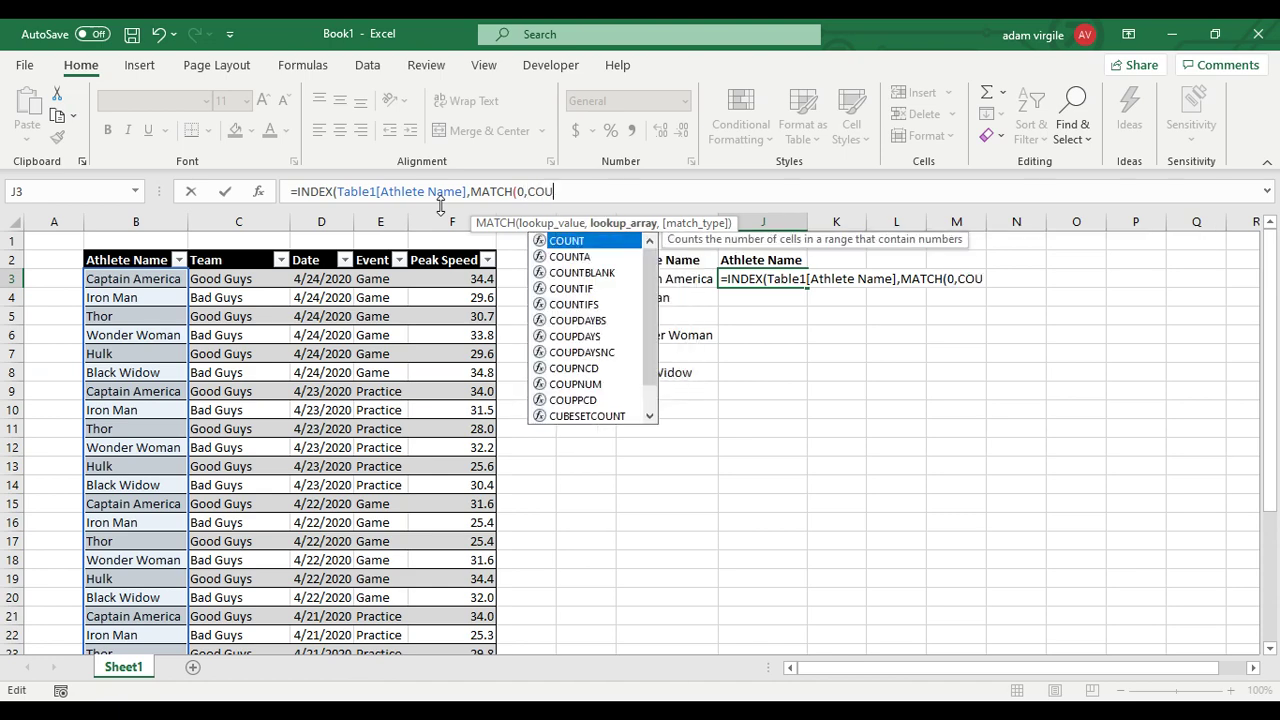
text(F()
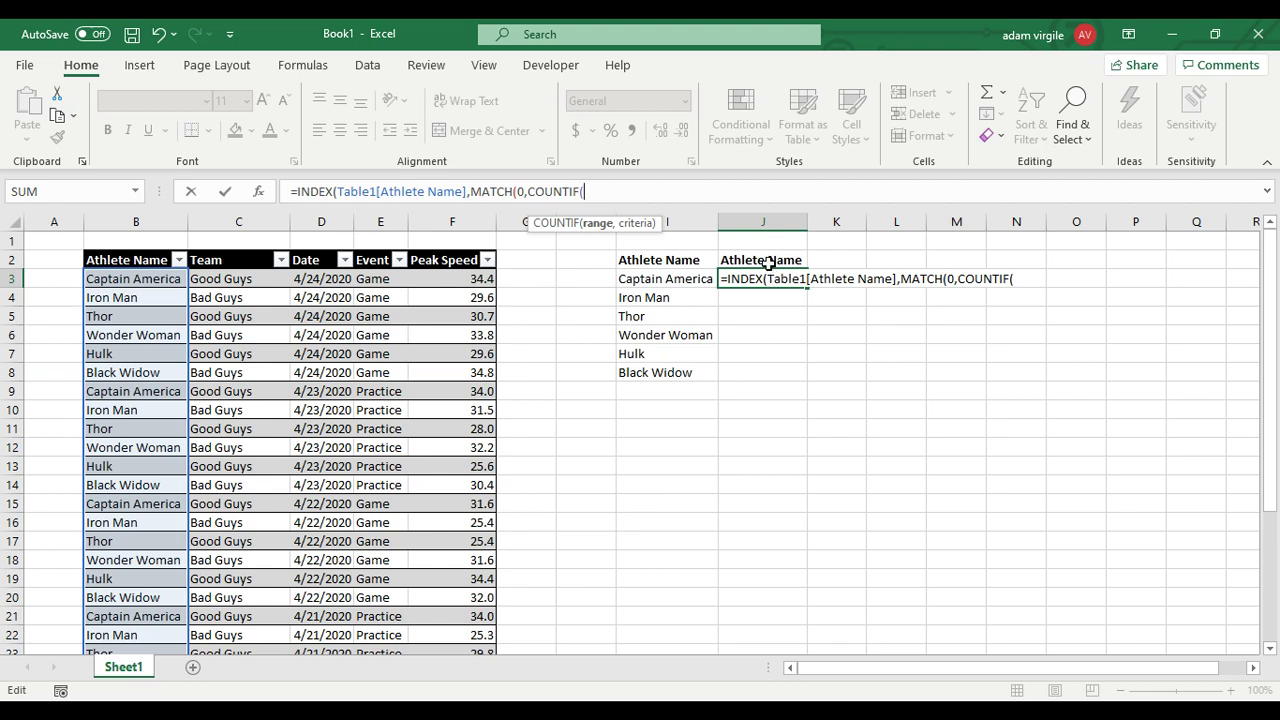
Step: Set the COUNTIF range to the expanding reference $J$2:J2, anchored on the header cell
click(768, 261)
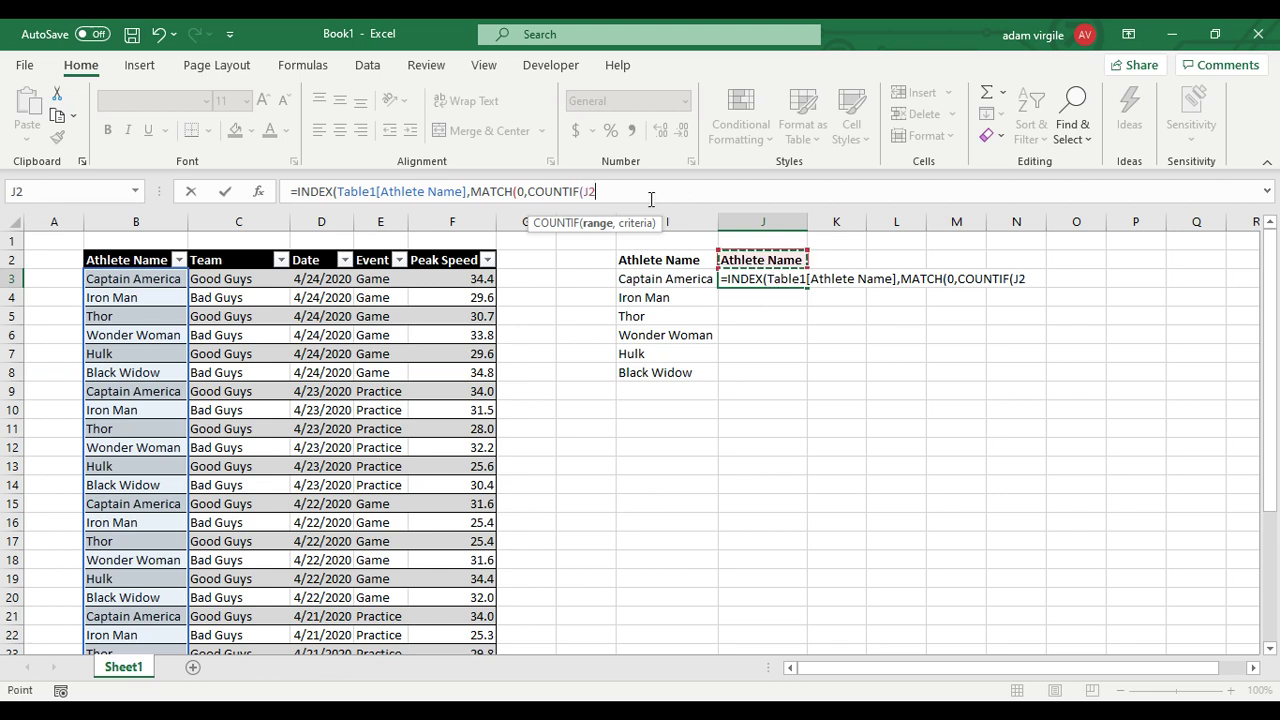
click(612, 193)
text(%)
key(BackSpace)
text($)
key(Right)
text($)
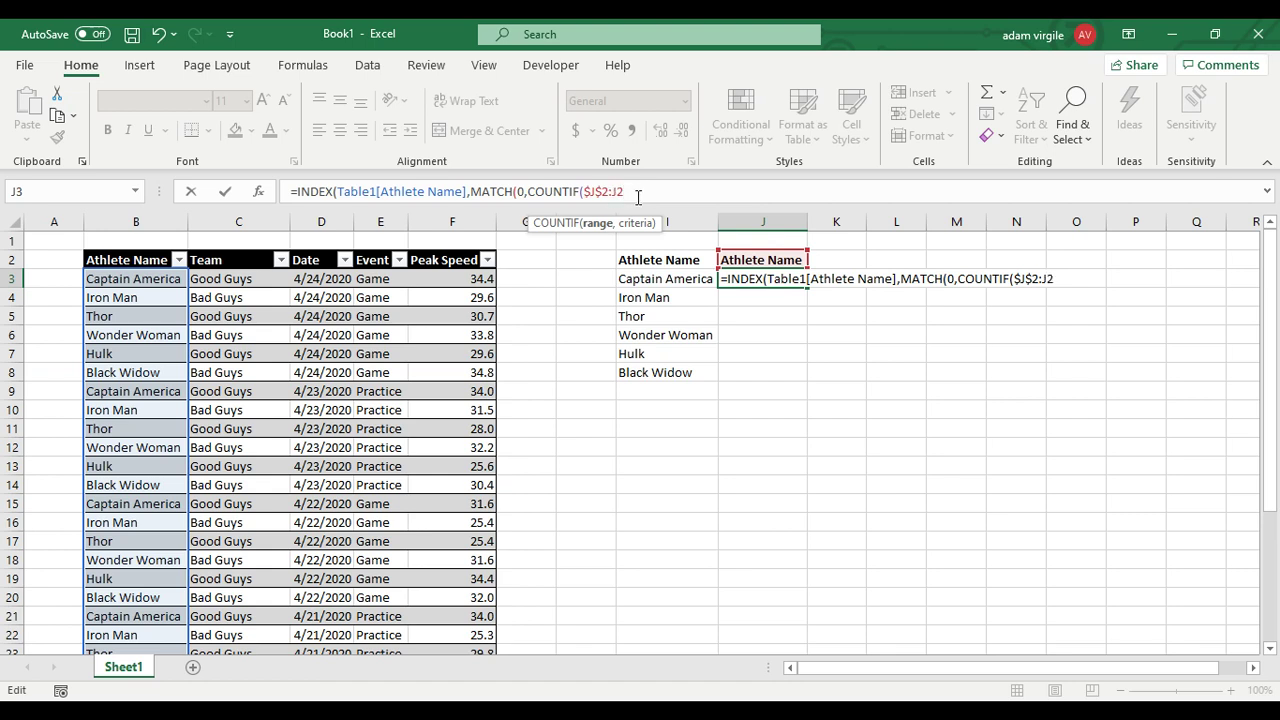
Step: Set the COUNTIF criteria to Table1[Athlete Name] and close the COUNTIF function
text(,)
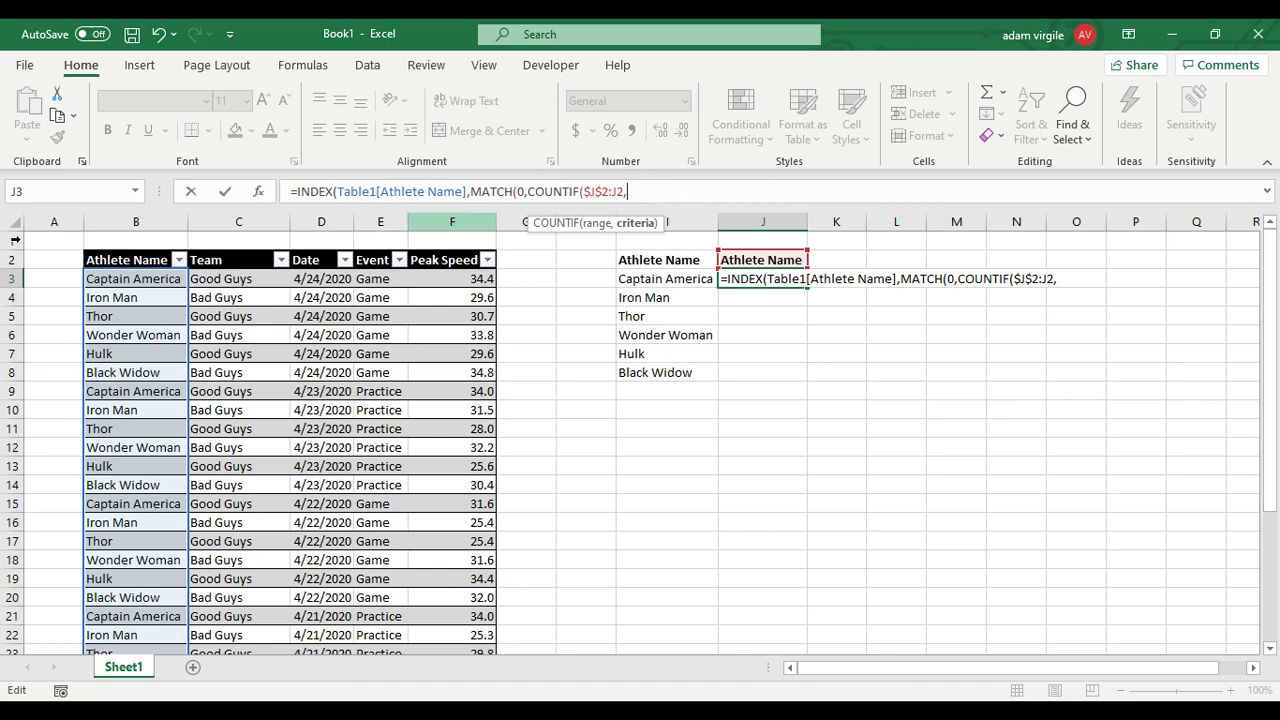
text(Table1[A)
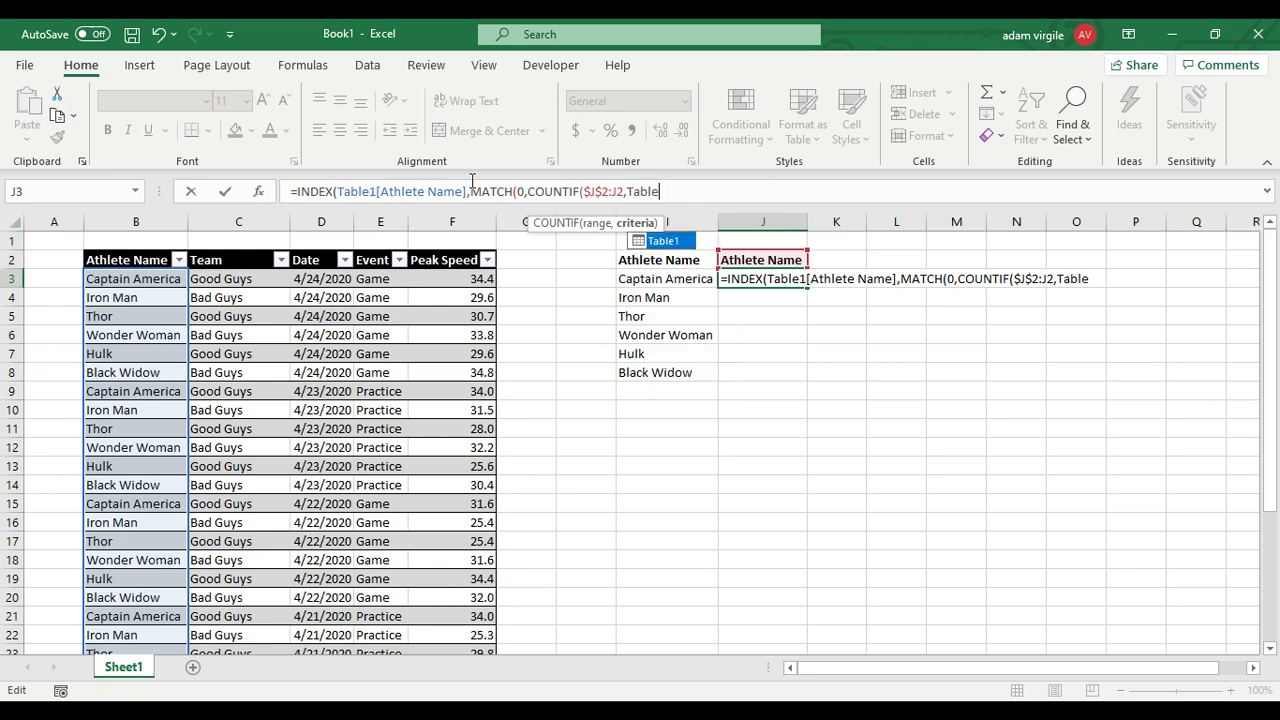
text(th)
key(Tab)
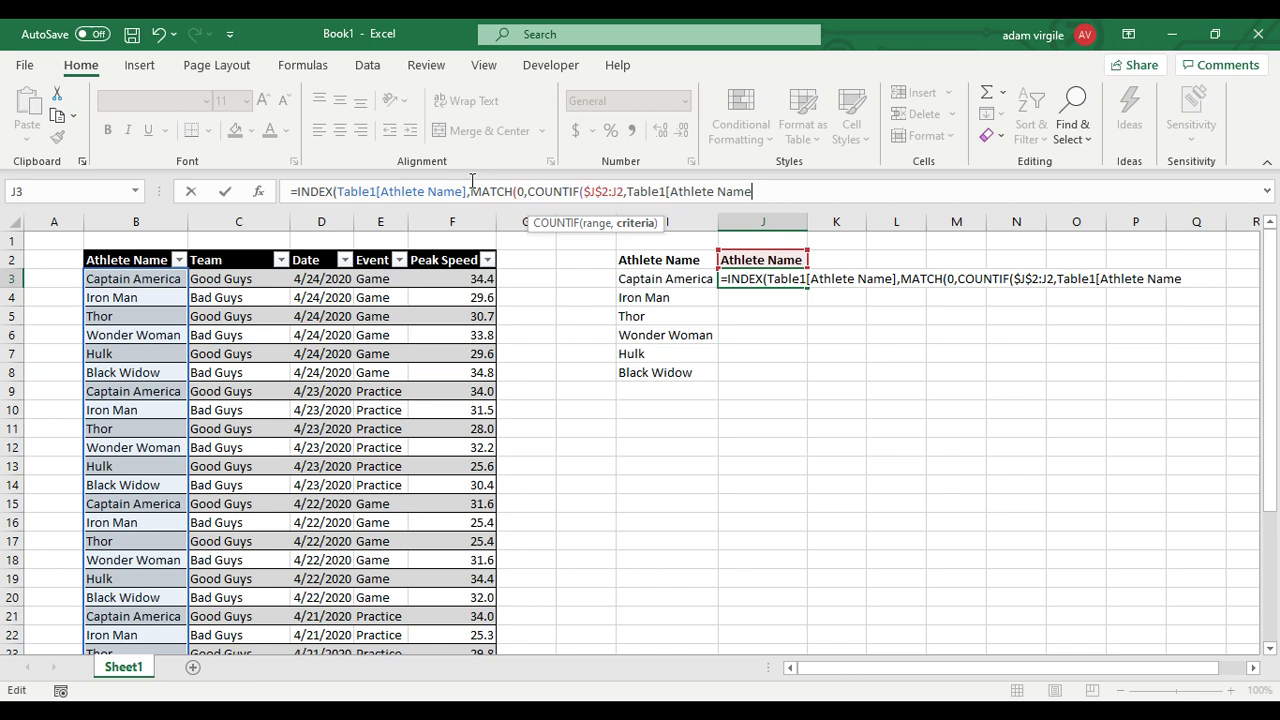
text(])
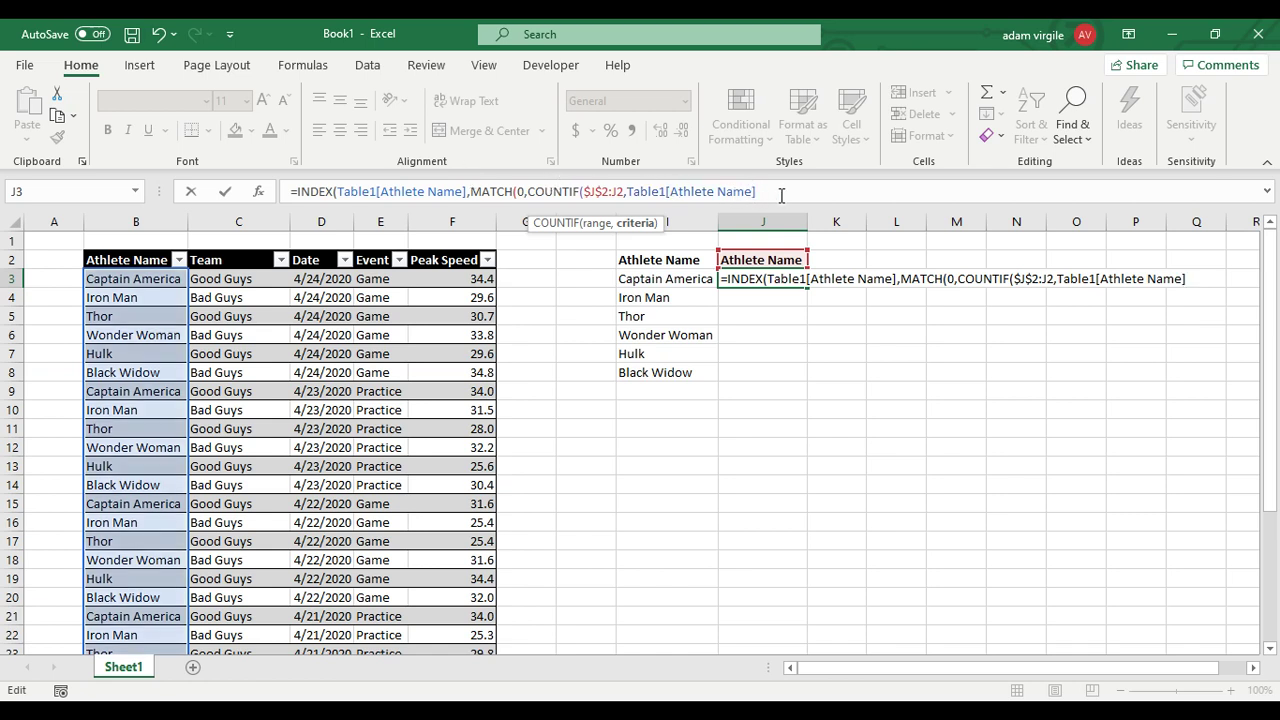
text())
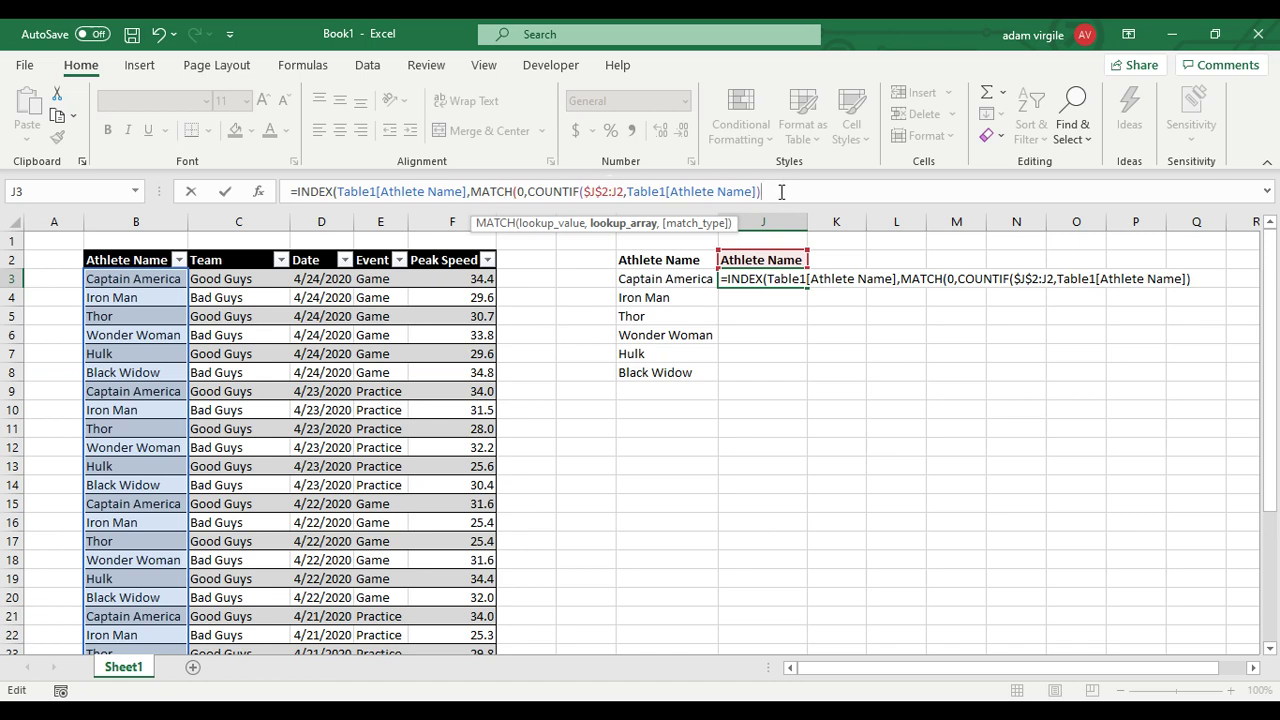
Step: Set MATCH's match type to 0 for an exact match, close the MATCH and INDEX functions, and commit the formula in J3
text(,)
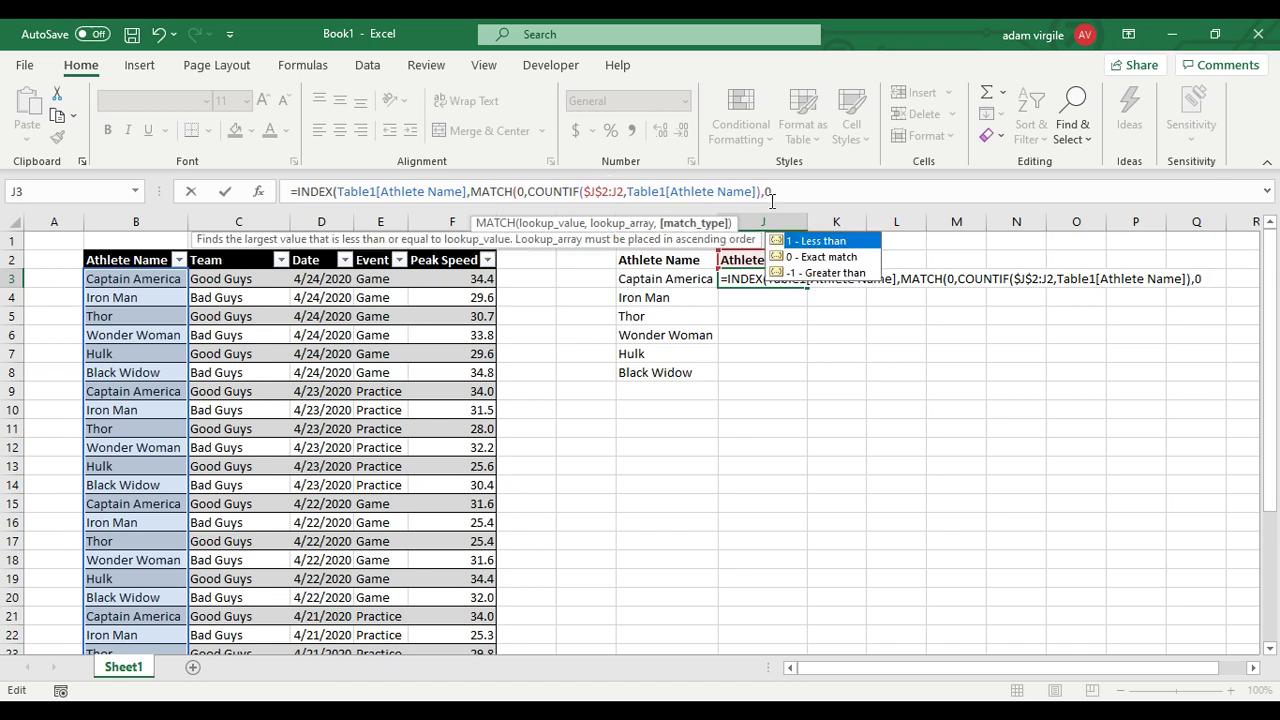
text(0))
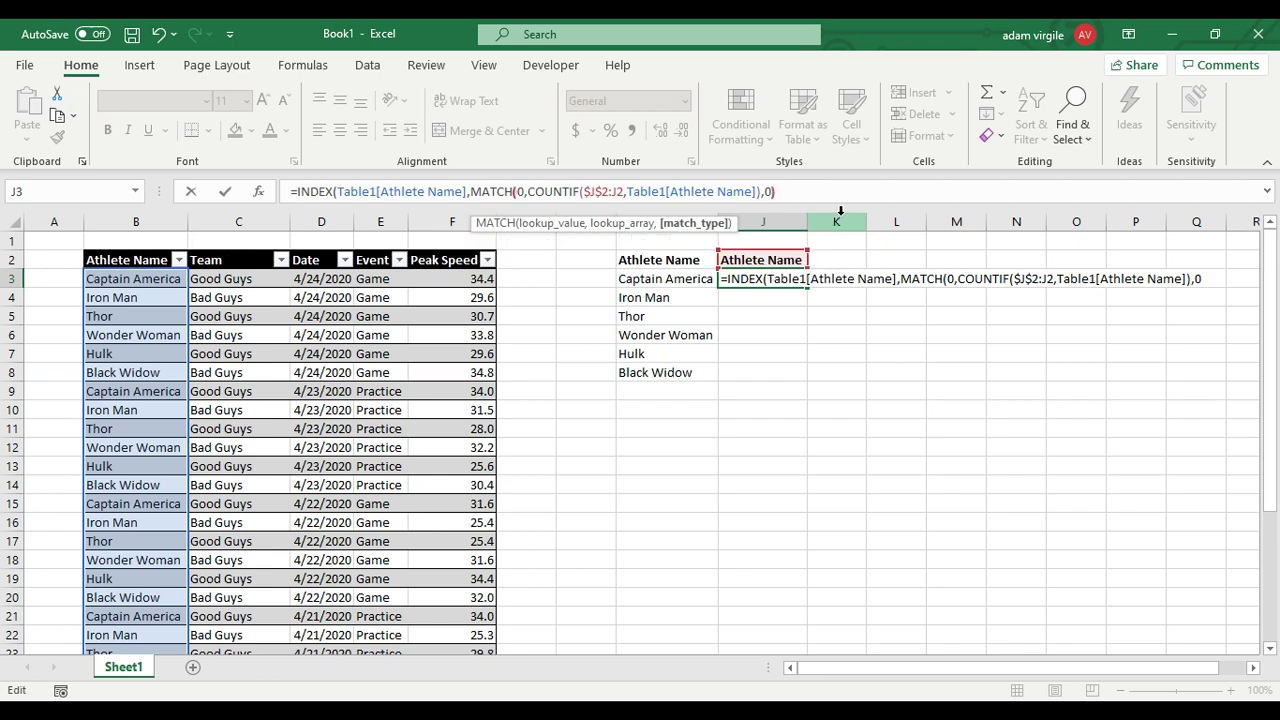
text())
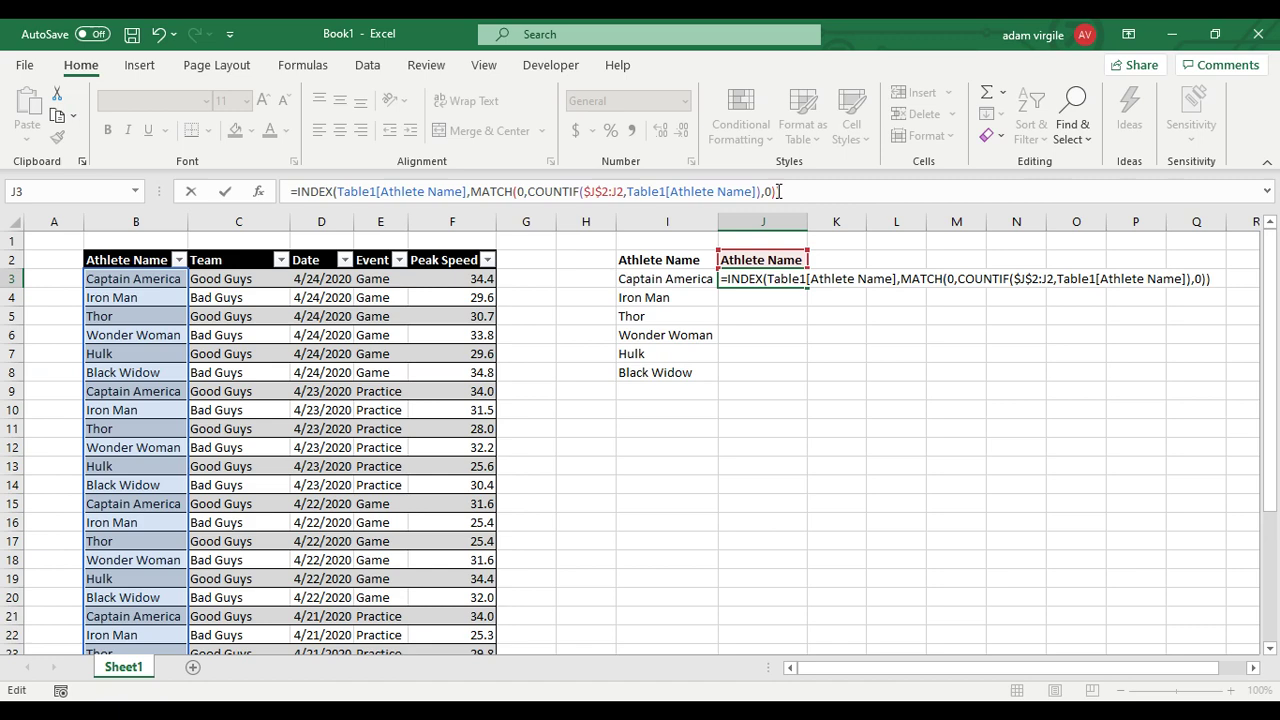
key(BackSpace)
text())
key(Return)
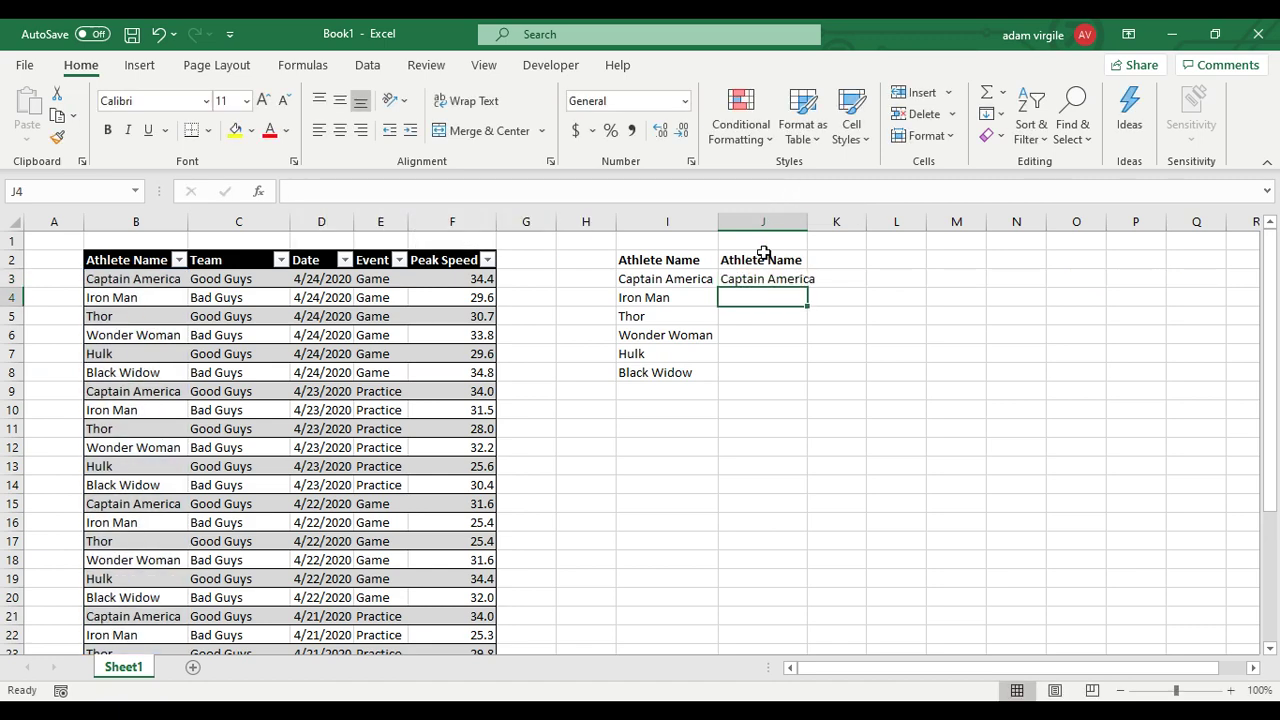
Step: Reopen the INDEX formula in J3 and re-enter it as an array formula
click(758, 277)
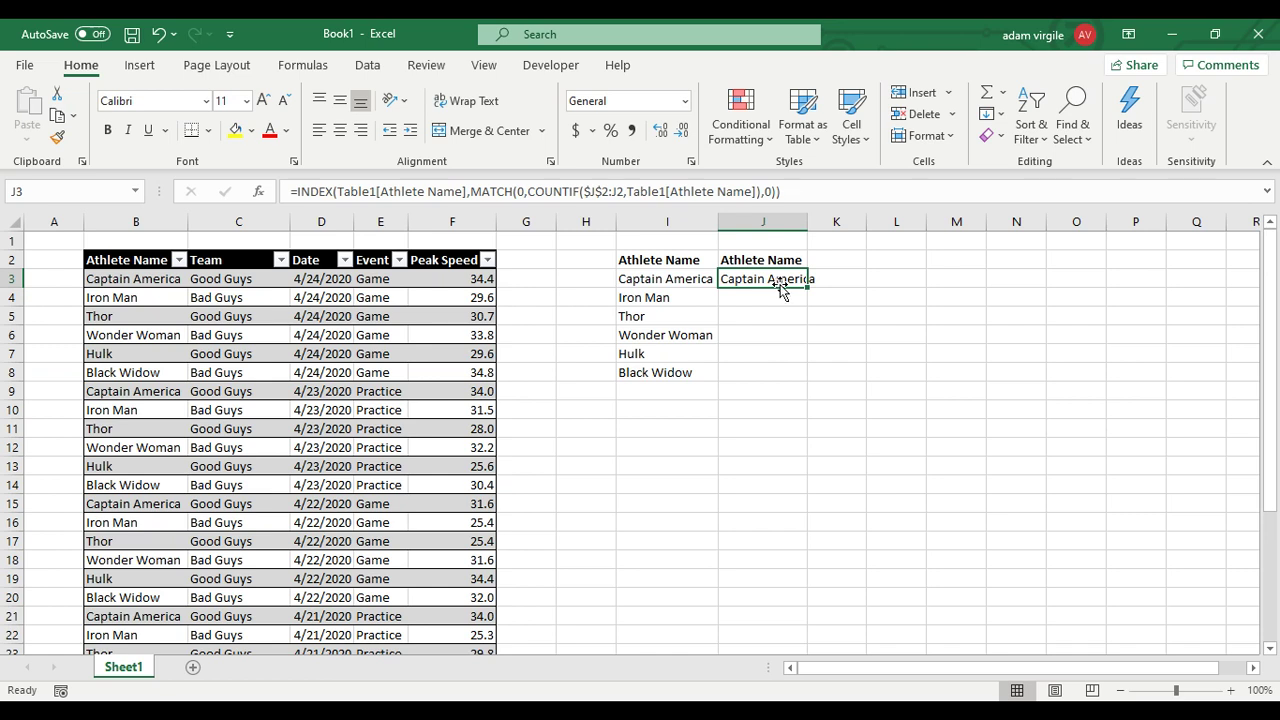
key(F2)
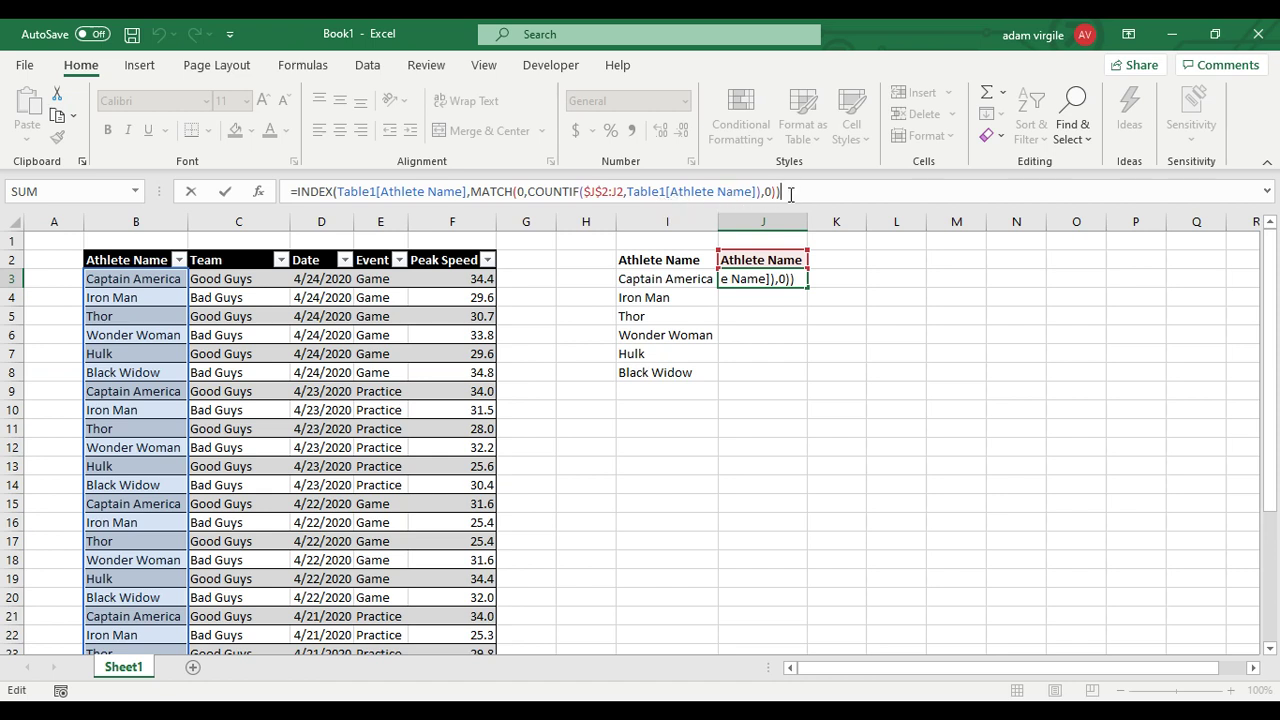
key(Return)
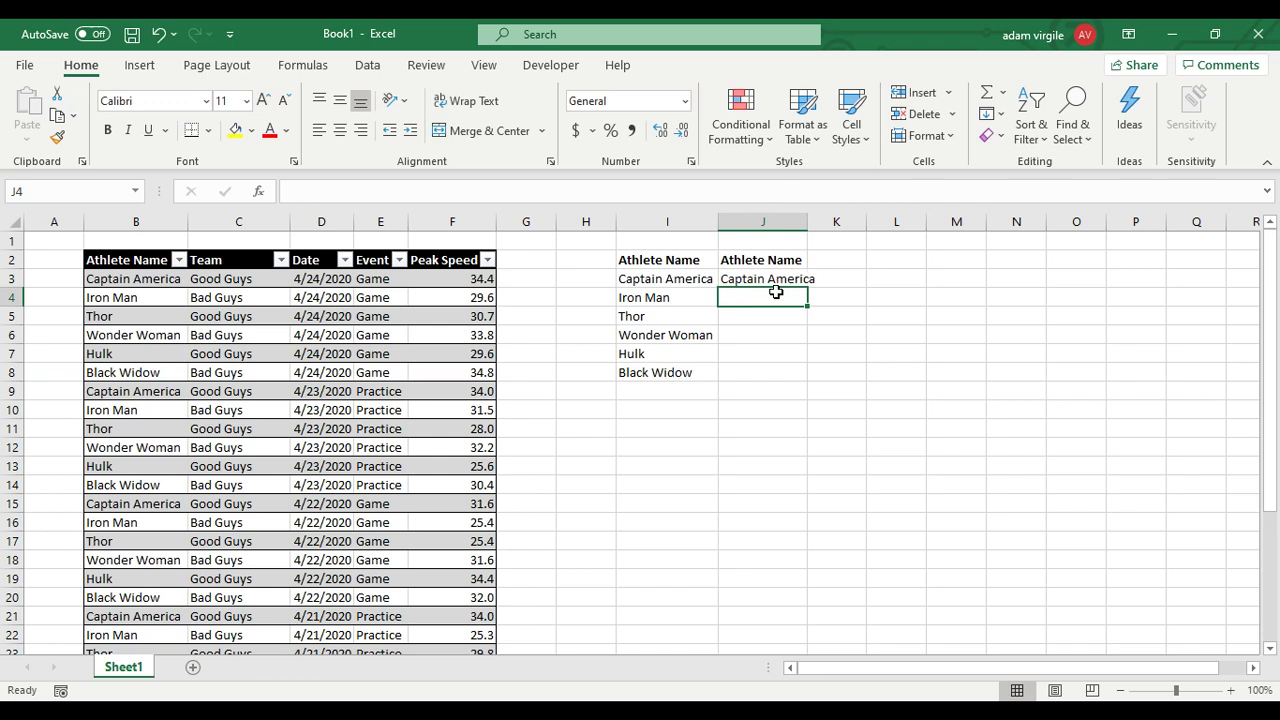
click(778, 279)
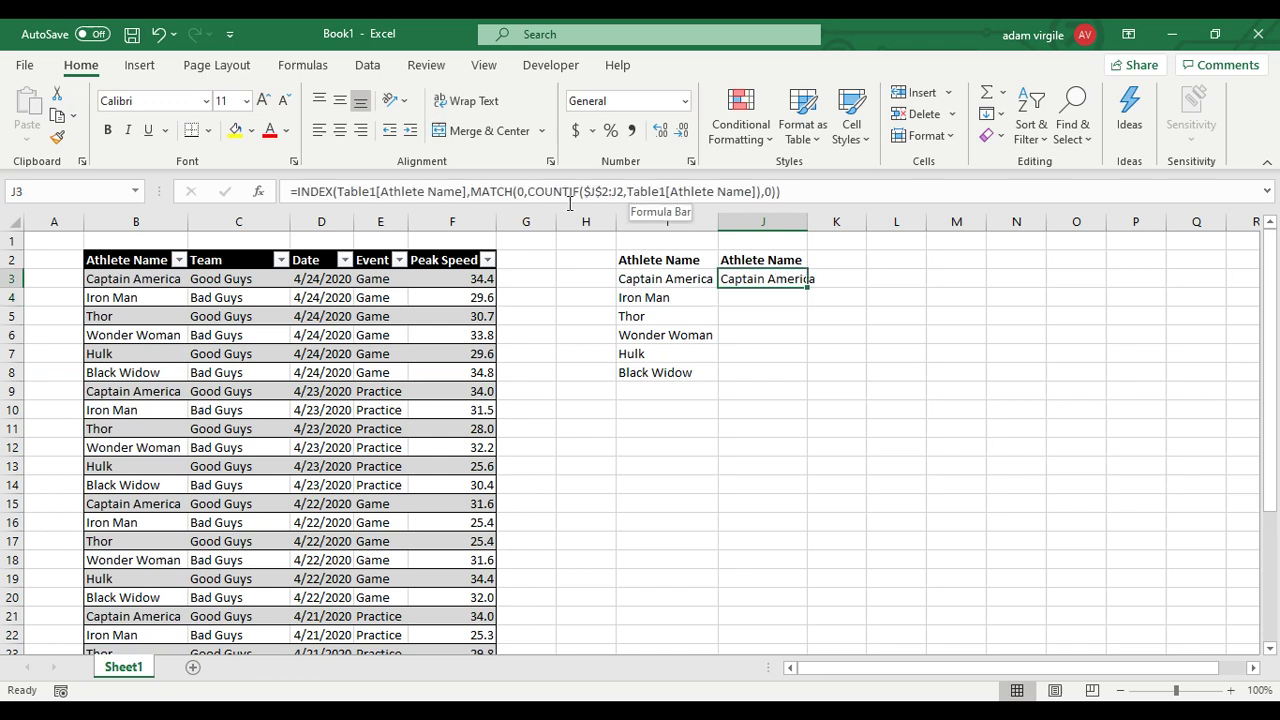
click(615, 191)
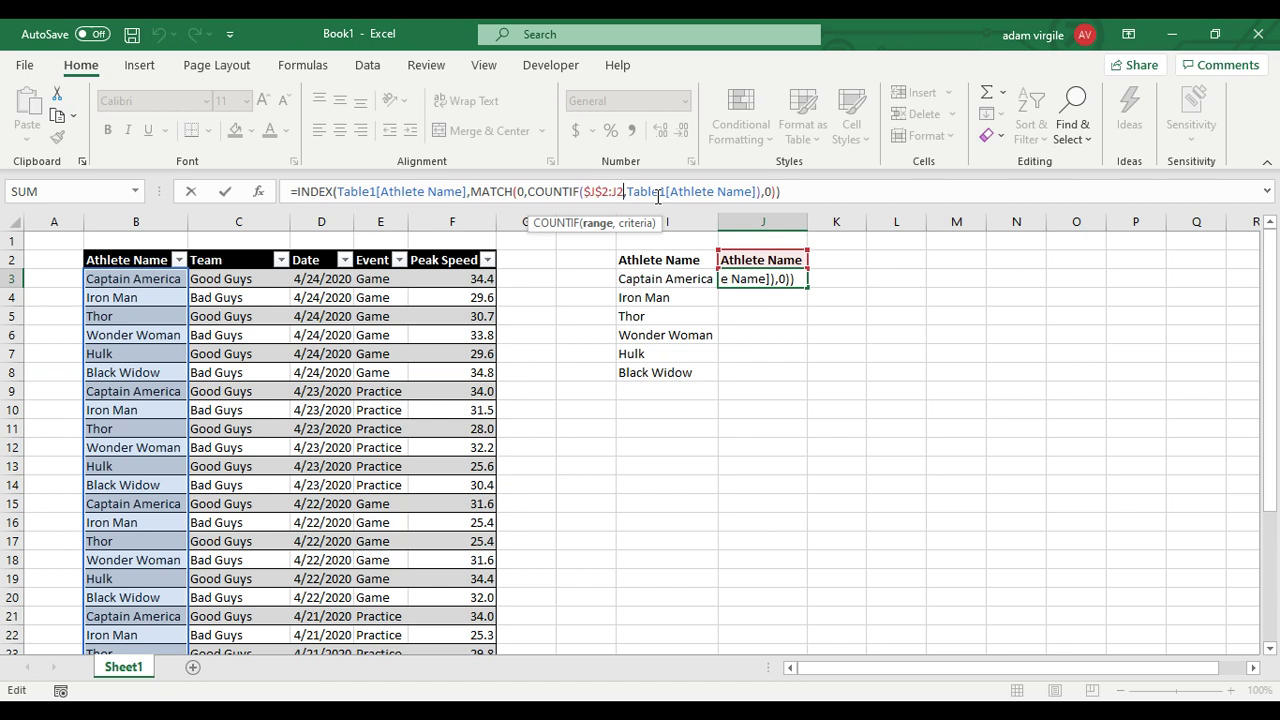
key(ctrl+shift+Return)
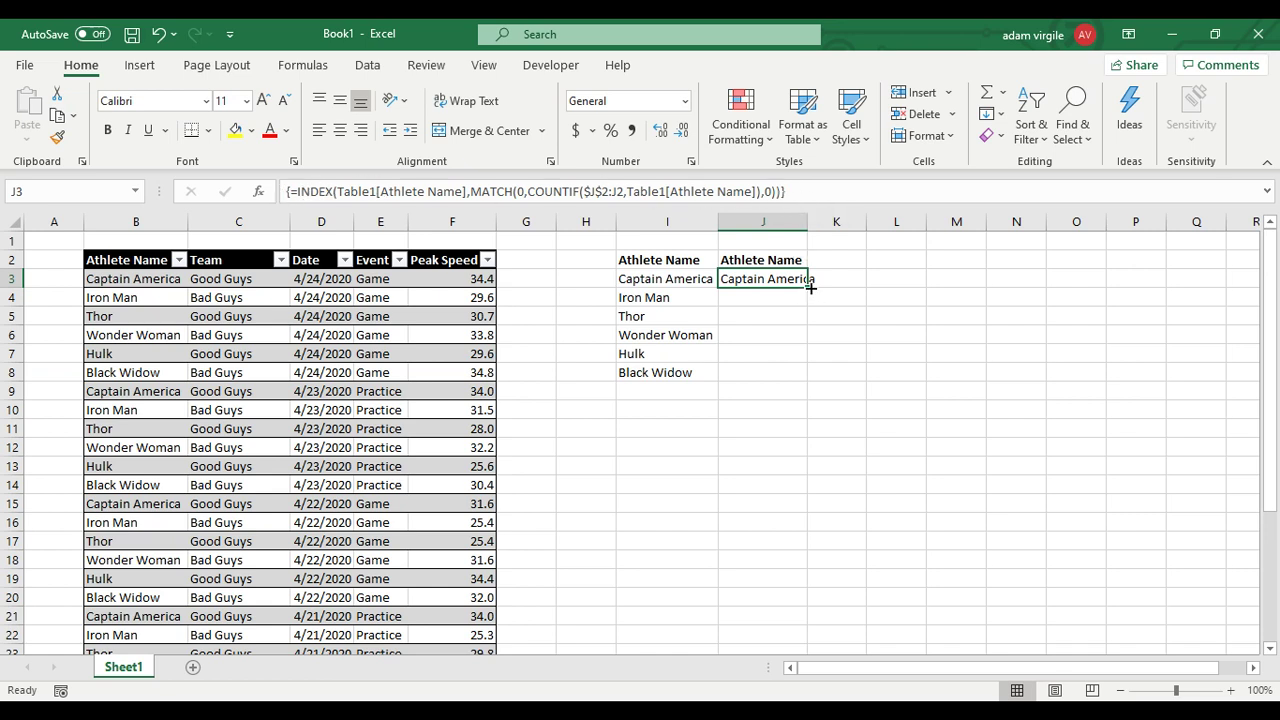
Step: Fill the INDEX array formula from J3 down column J across 30 cells
drag(810, 287, 808, 651)
scroll(766, 432, up, 4)
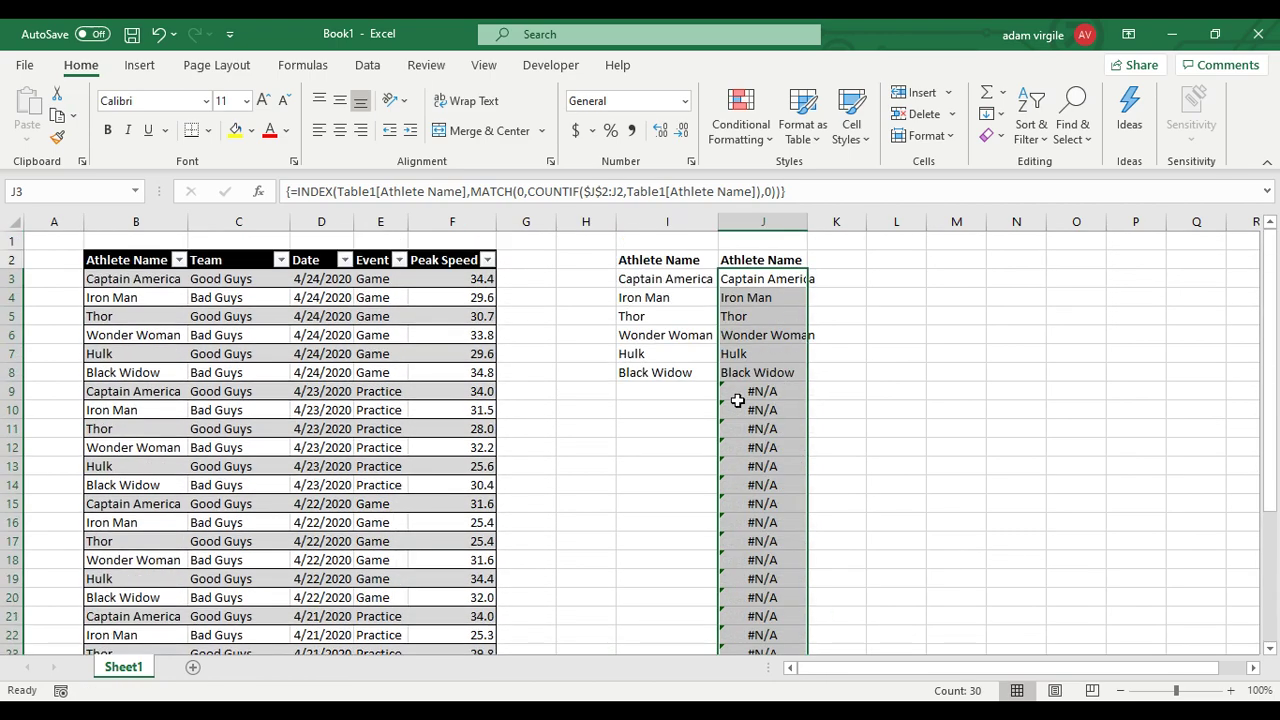
click(665, 282)
Step: Wrap the INDEX formula in J3 in IFERROR with an empty string ("") as the error value and re-enter it as an array formula
click(764, 282)
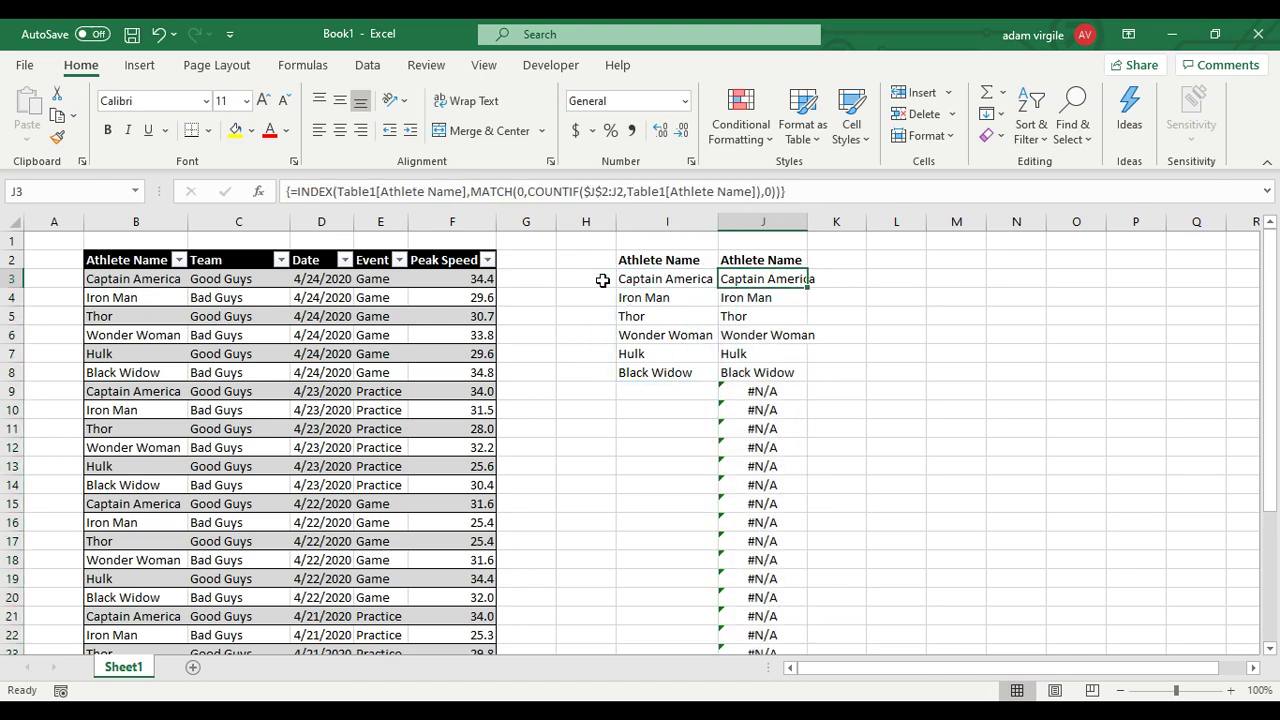
click(303, 191)
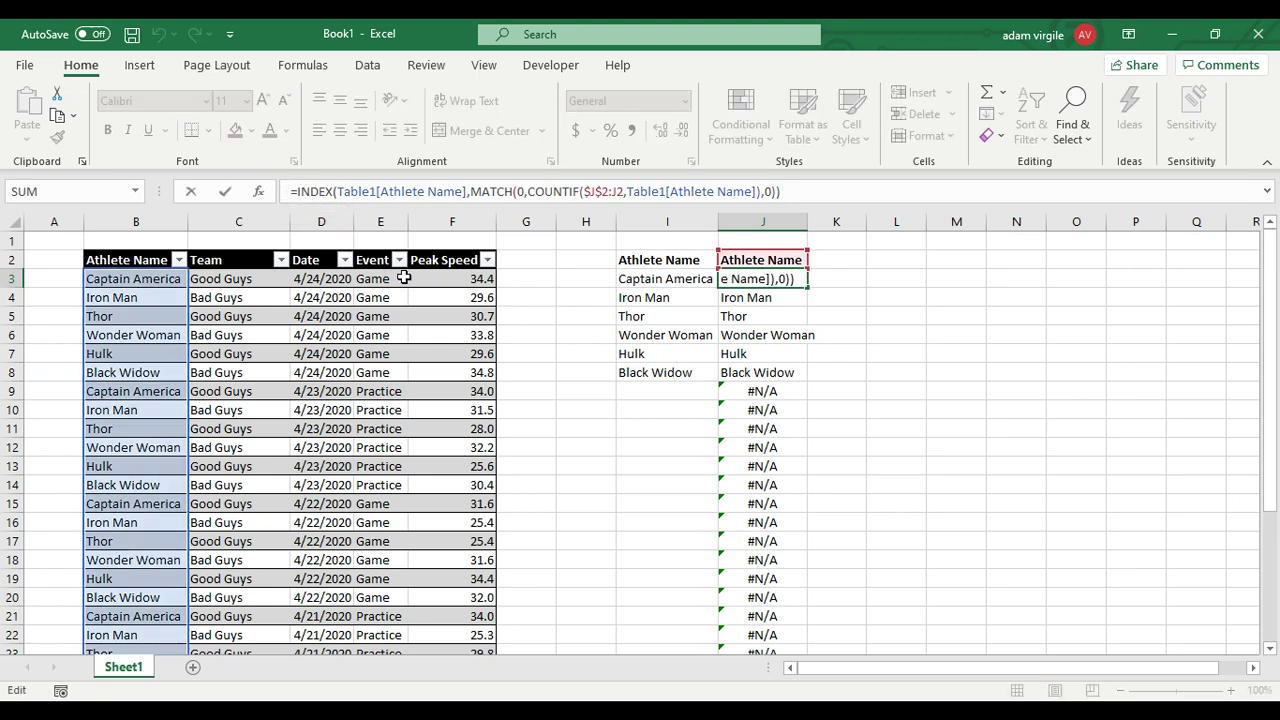
text(IF)
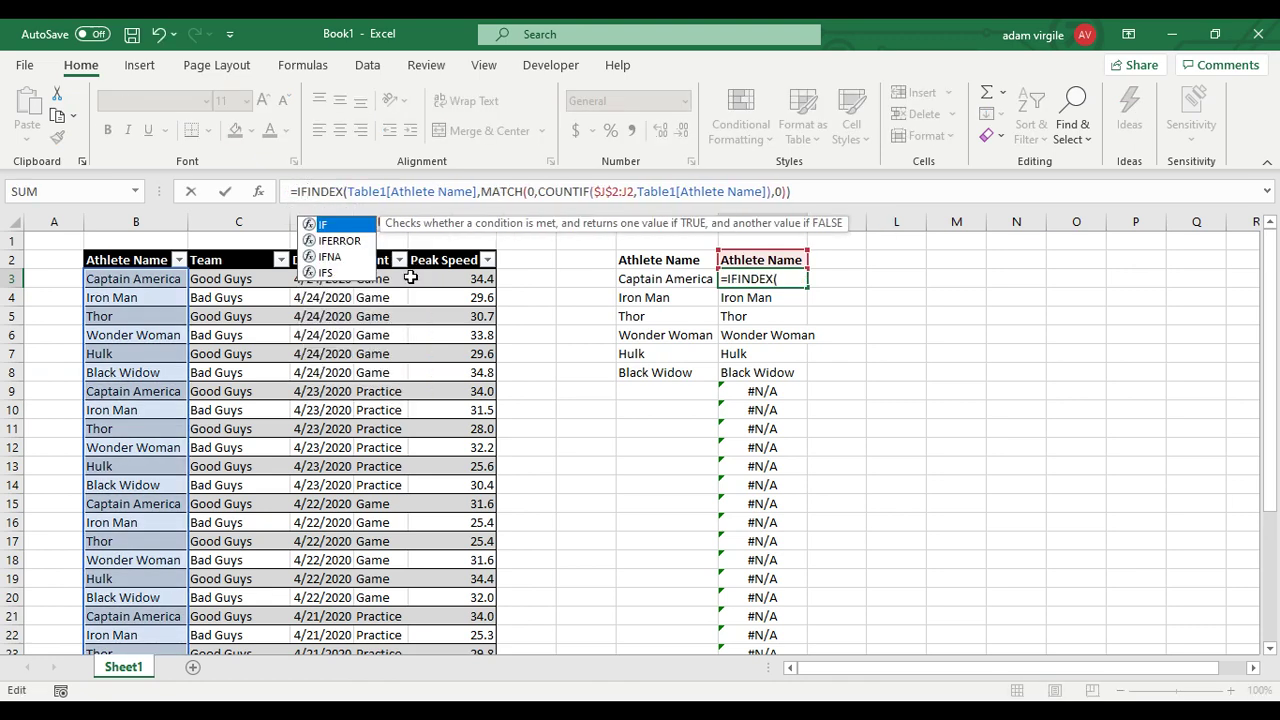
text(ERROR)
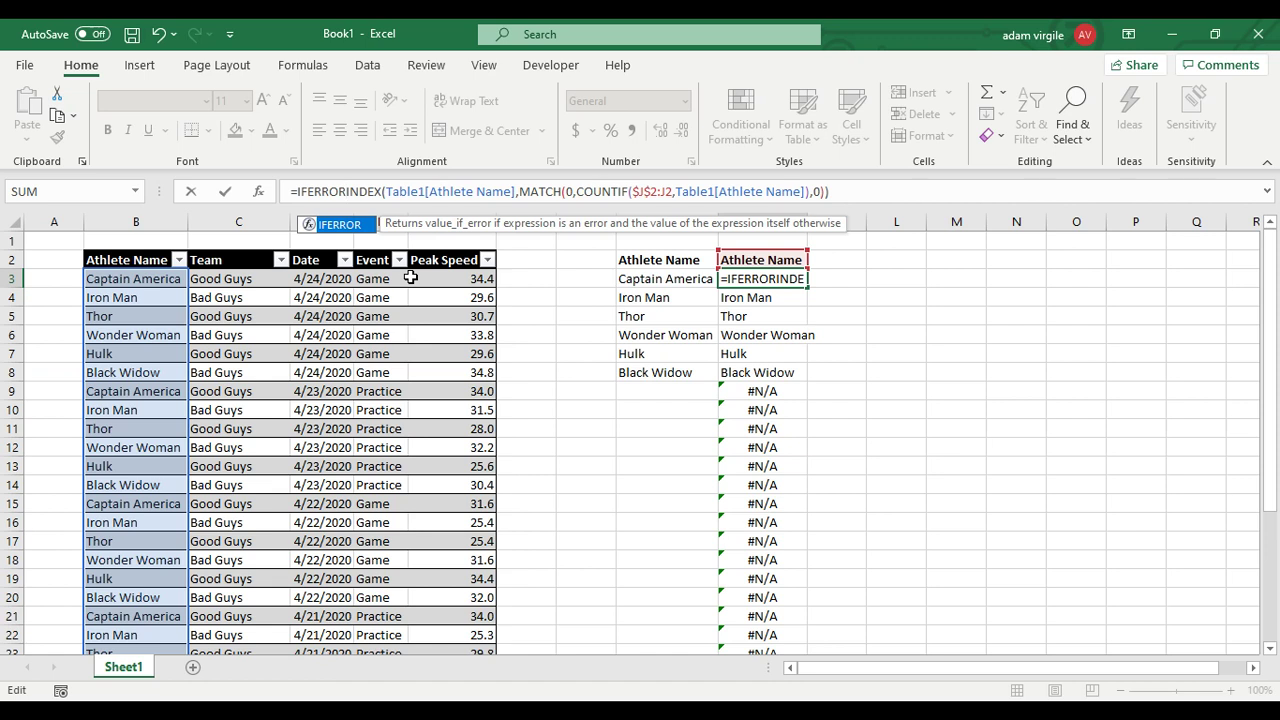
text(()
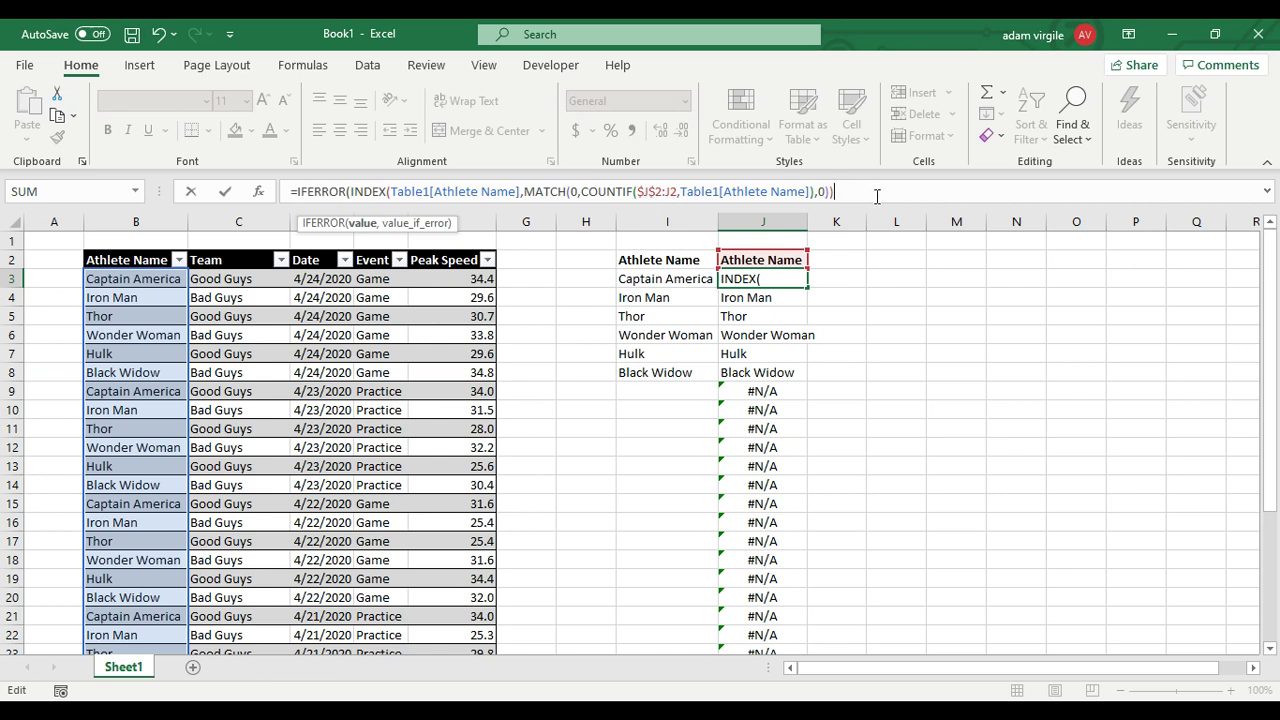
click(877, 196)
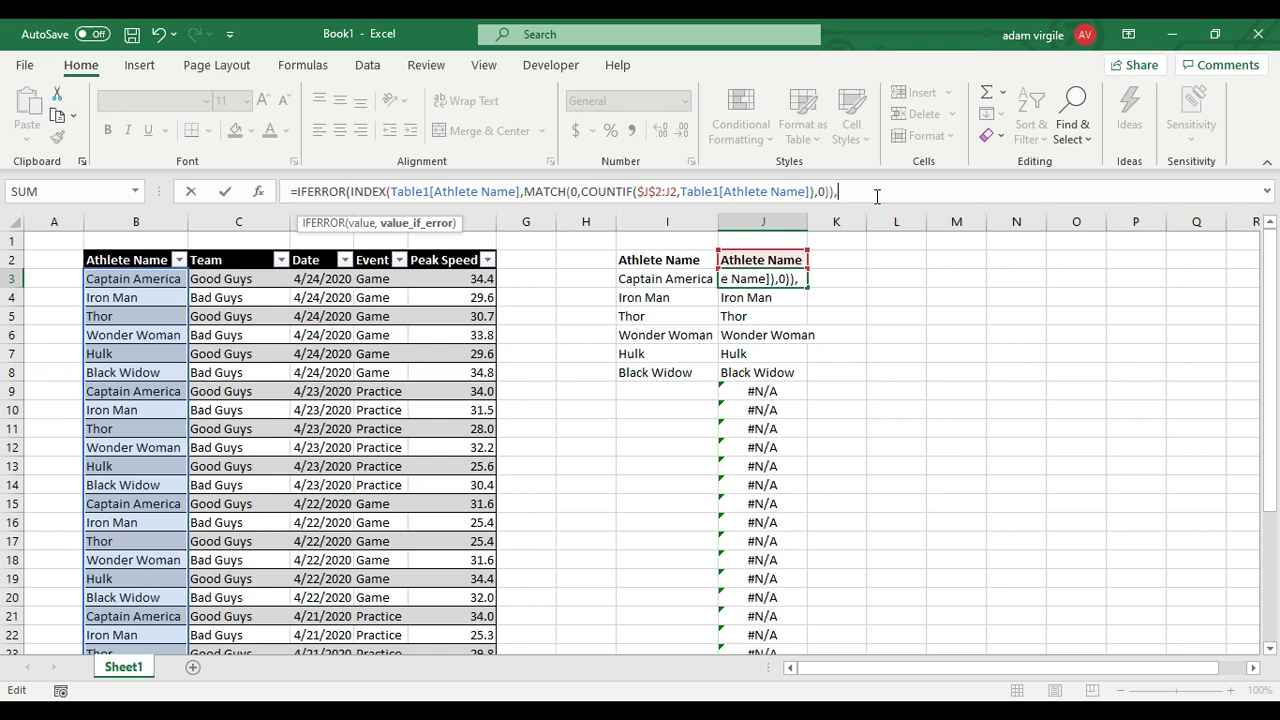
text(,"")
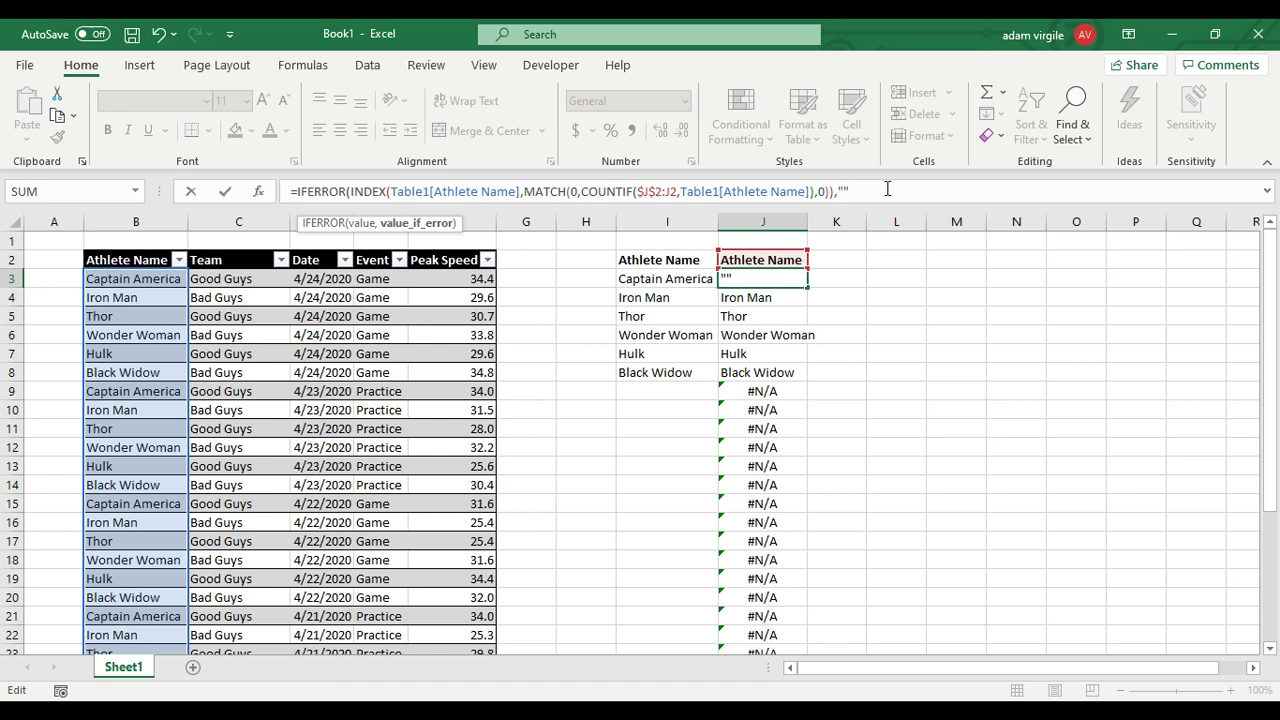
text())
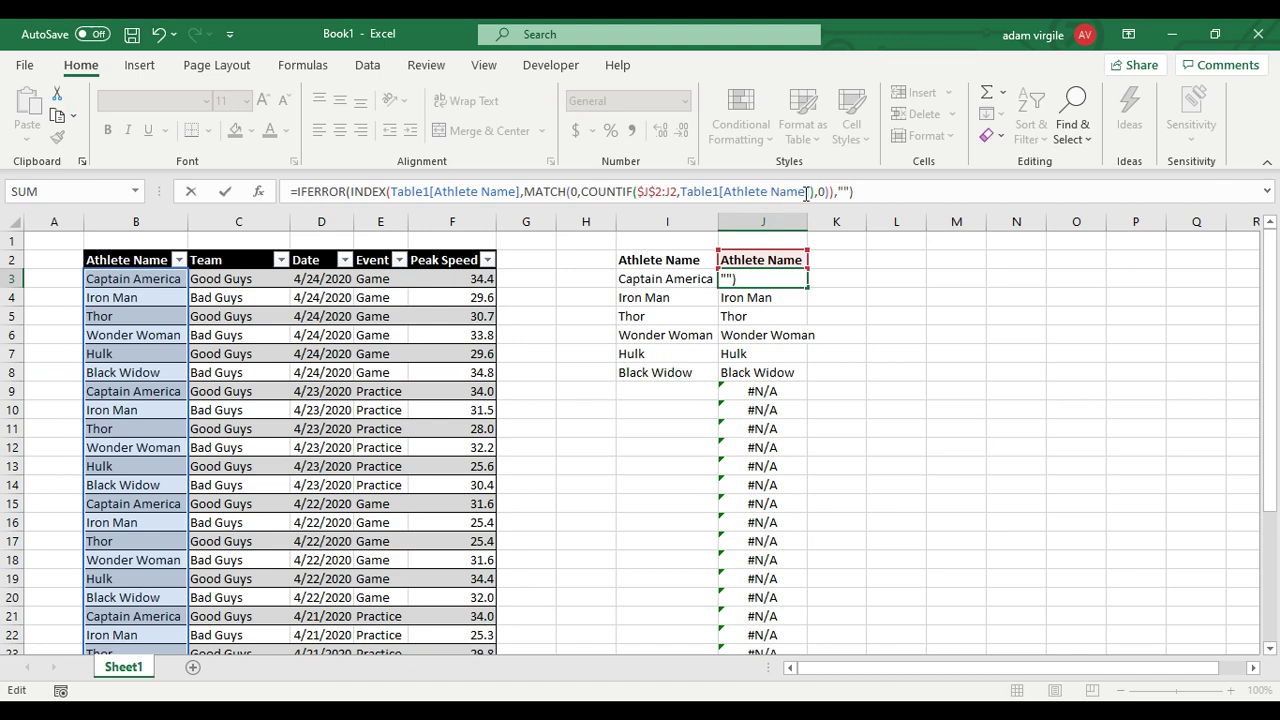
key(ctrl+shift+Return)
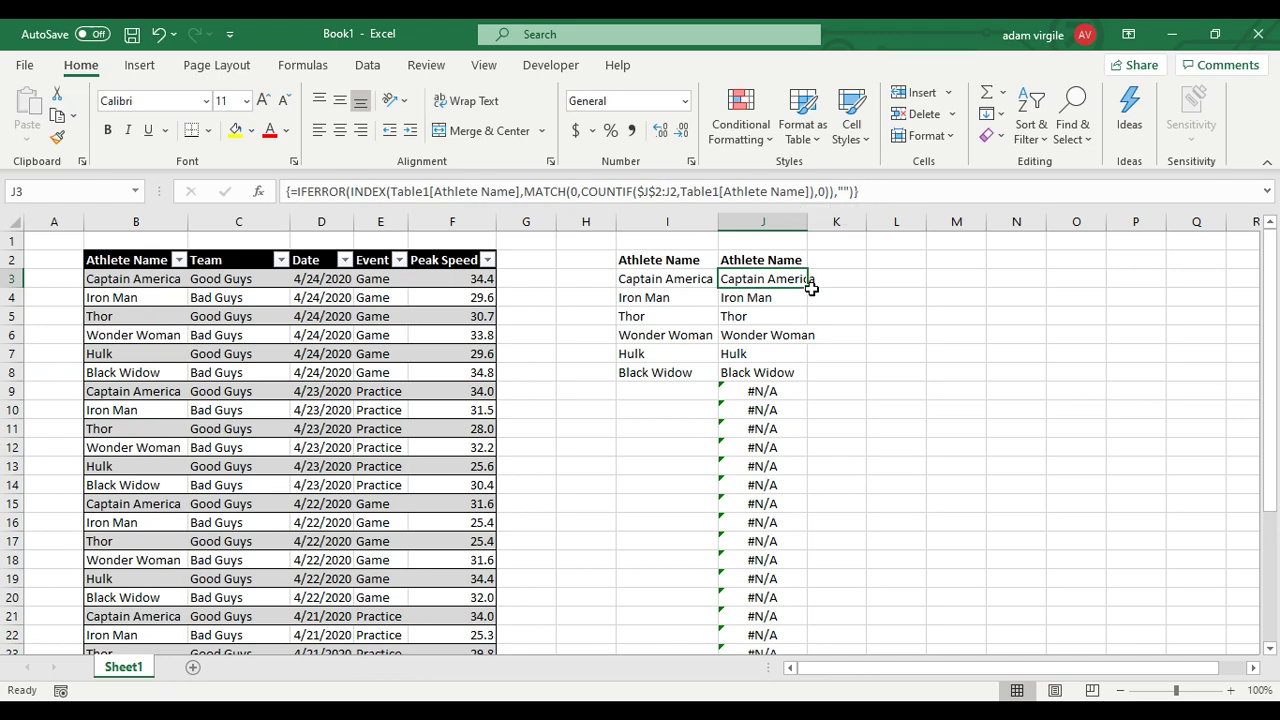
Step: Fill the IFERROR array formula from J3 down 30 cells of column J and compare it with the UNIQUE formula in I3
drag(808, 285, 785, 626)
scroll(780, 457, up, 4)
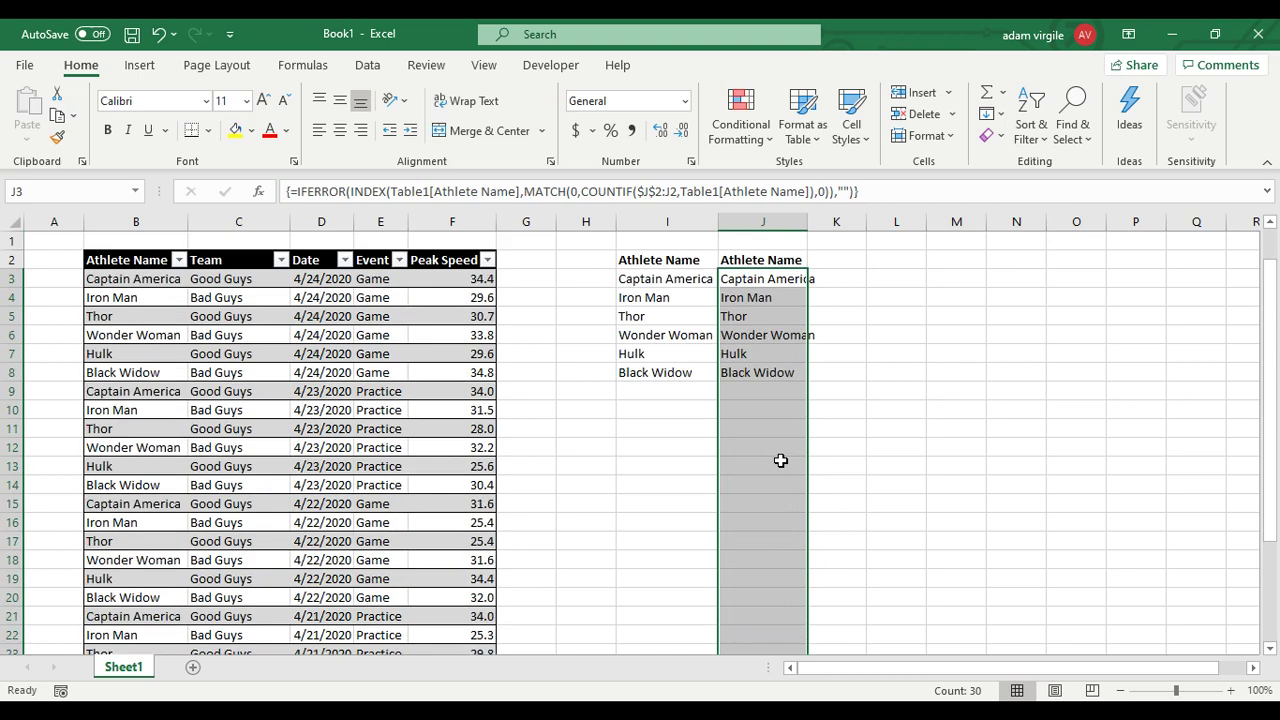
click(765, 262)
click(749, 279)
click(692, 279)
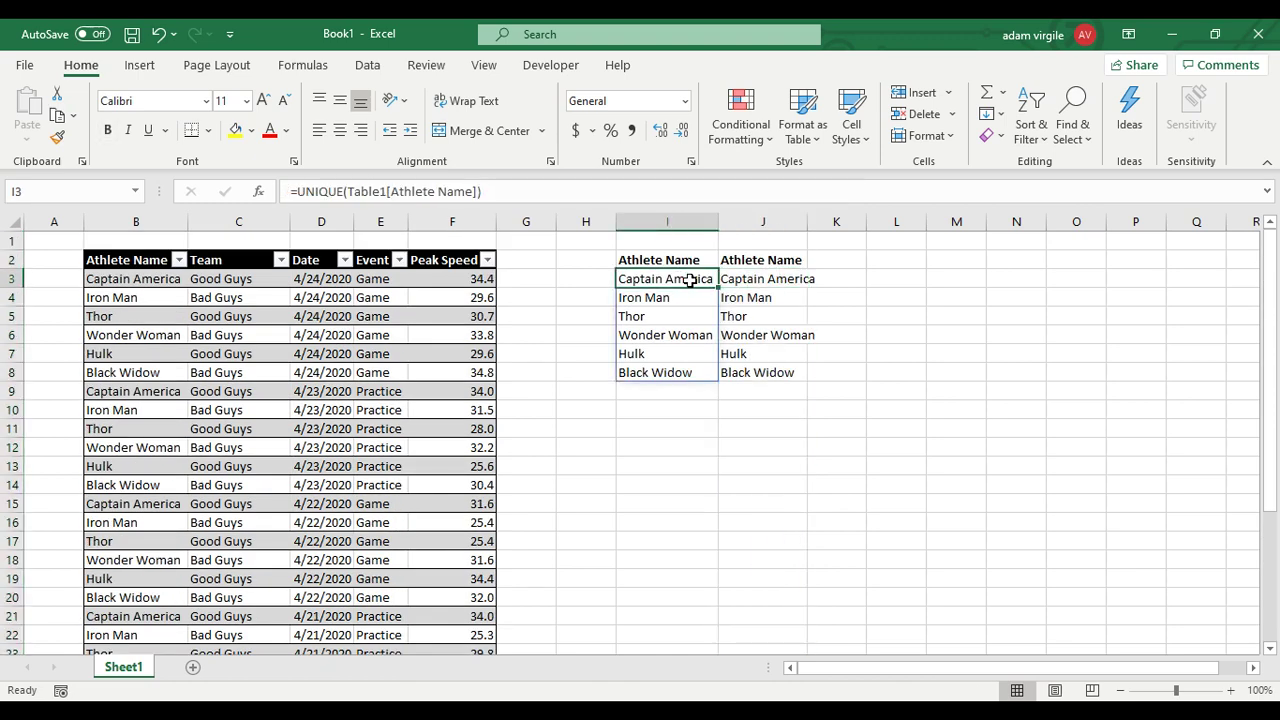
click(762, 278)
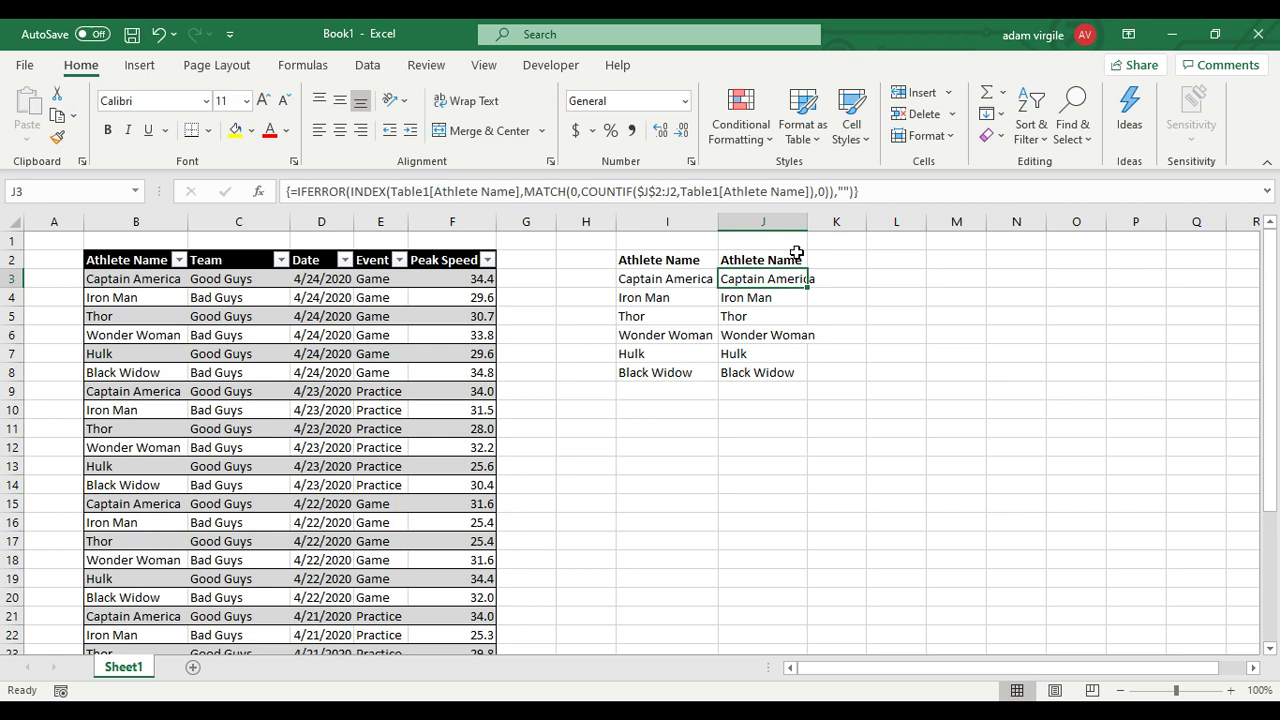
Step: Autofit the width of column J to its athlete names
click(215, 281)
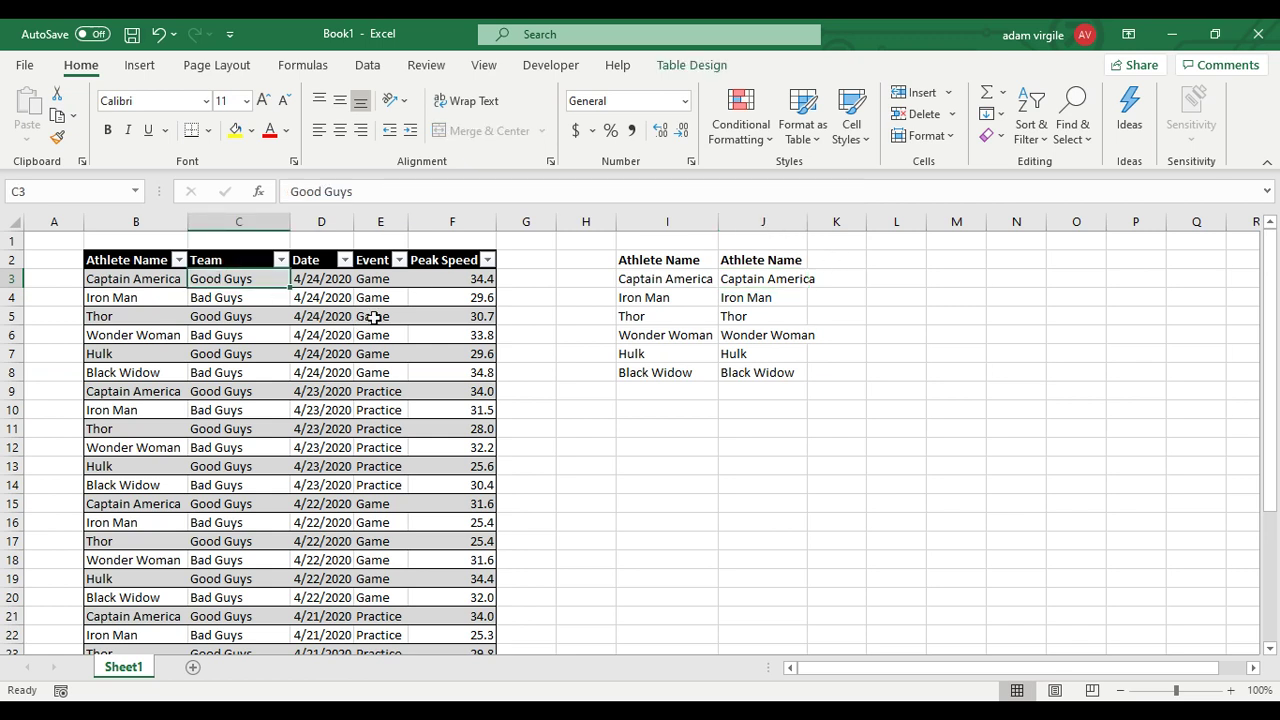
click(855, 264)
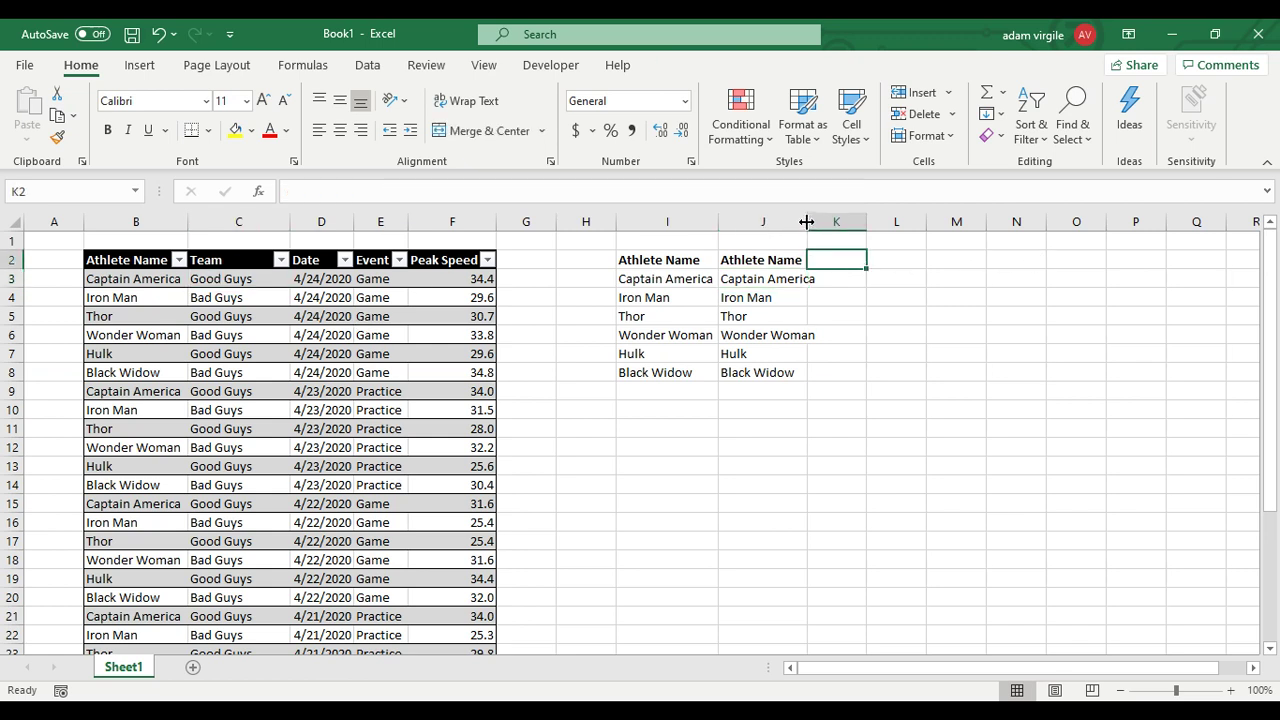
double_click(806, 221)
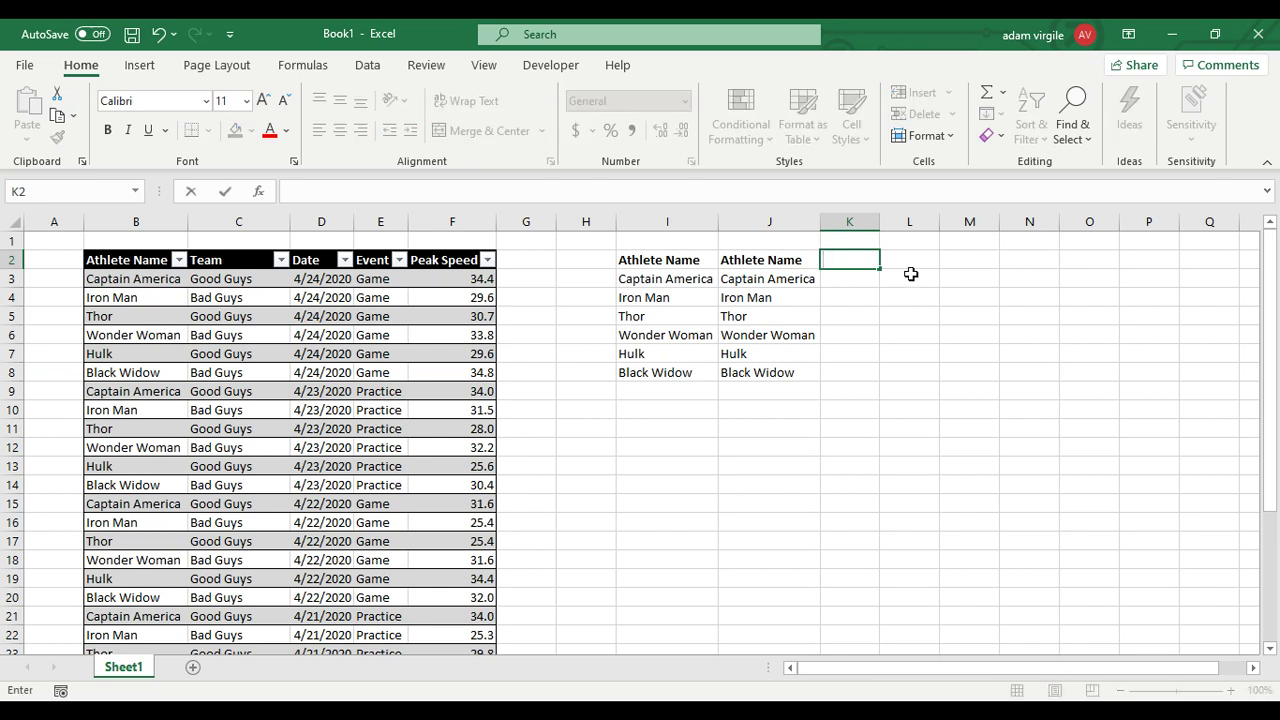
click(665, 430)
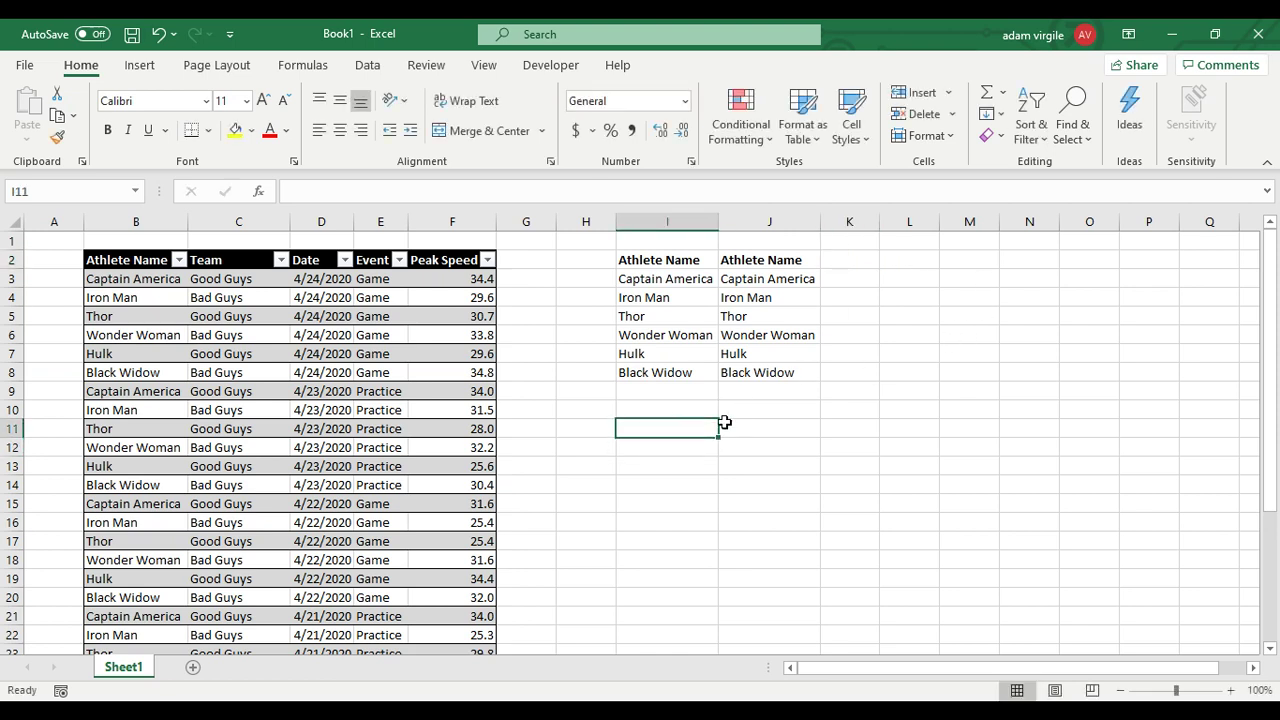
text(=)
key(BackSpace)
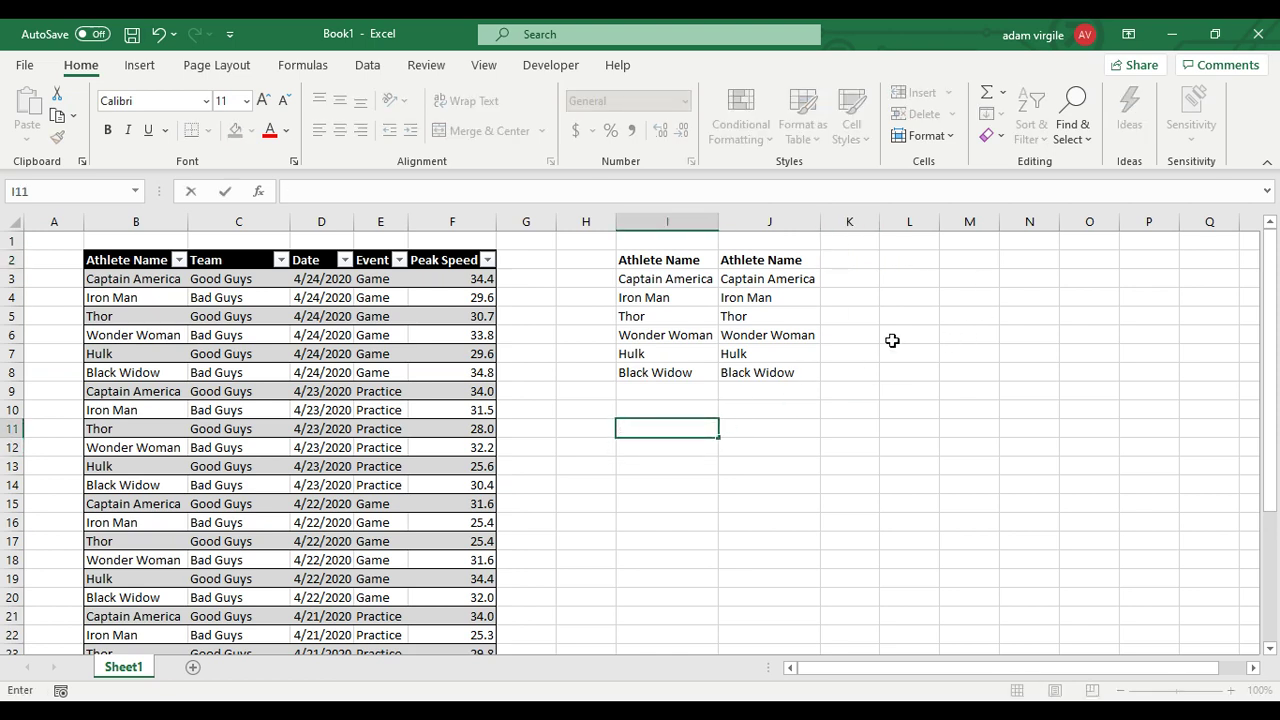
click(905, 263)
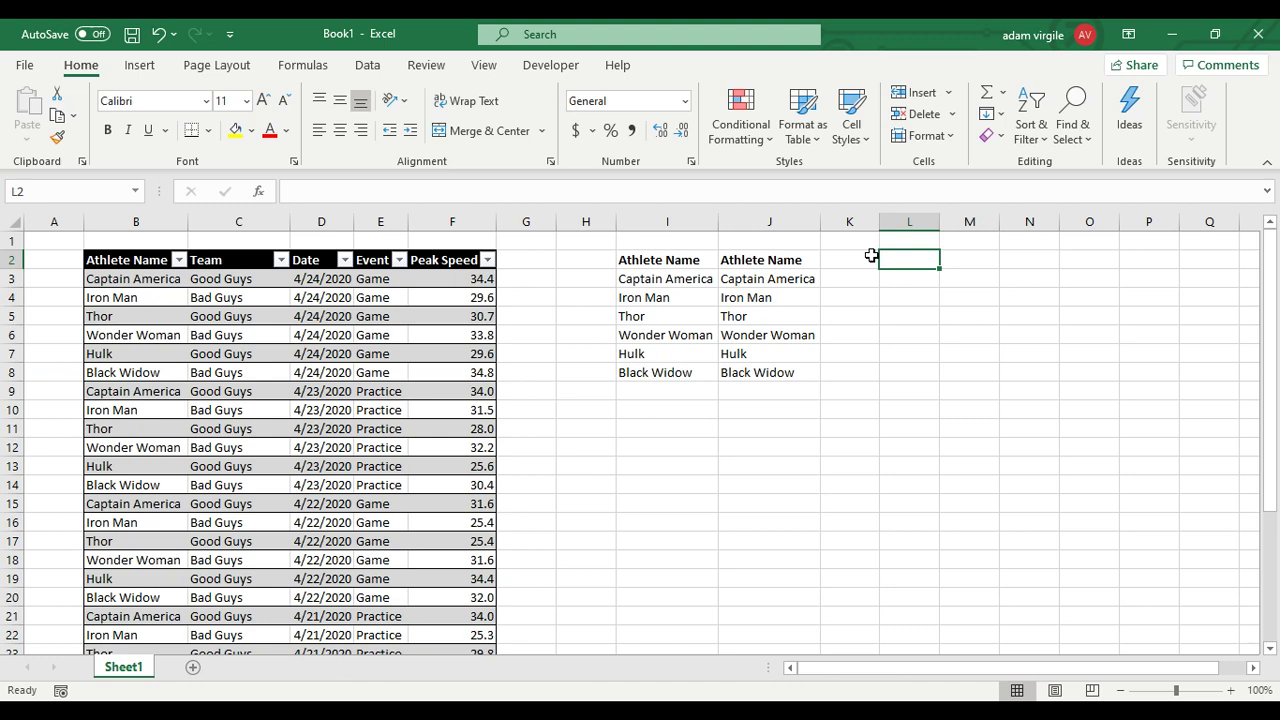
Step: Enter the headings Good Guys in K2 and Bad Guys in L2
click(876, 220)
click(872, 264)
text(Good Guys)
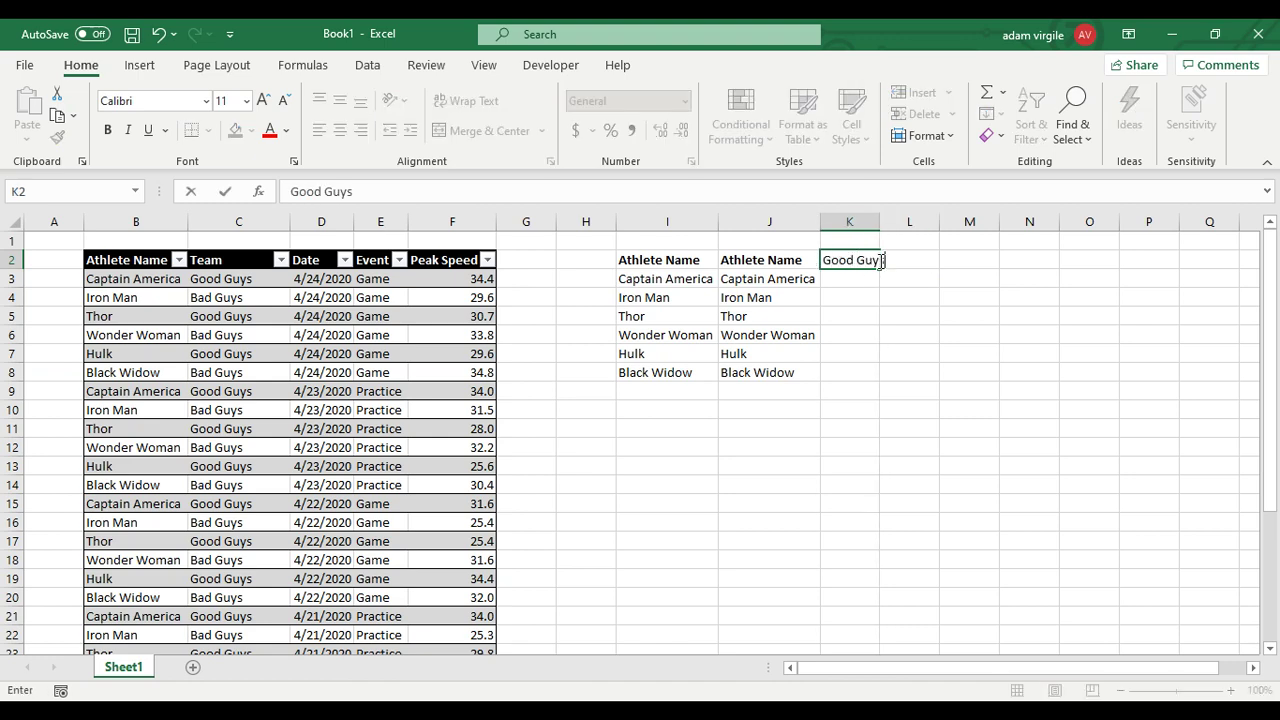
key(Tab)
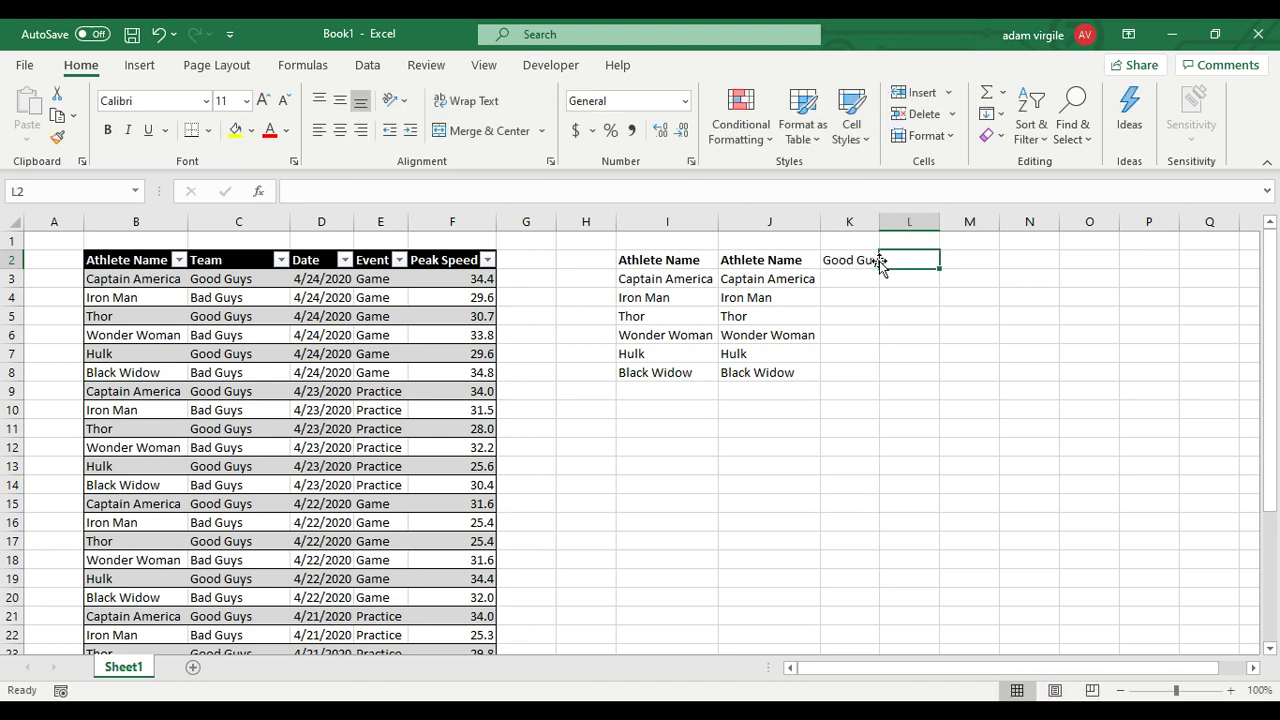
text(Bad Guys)
Step: Make the K2 and L2 headings bold and widen column K to fit Good Guys
click(876, 262)
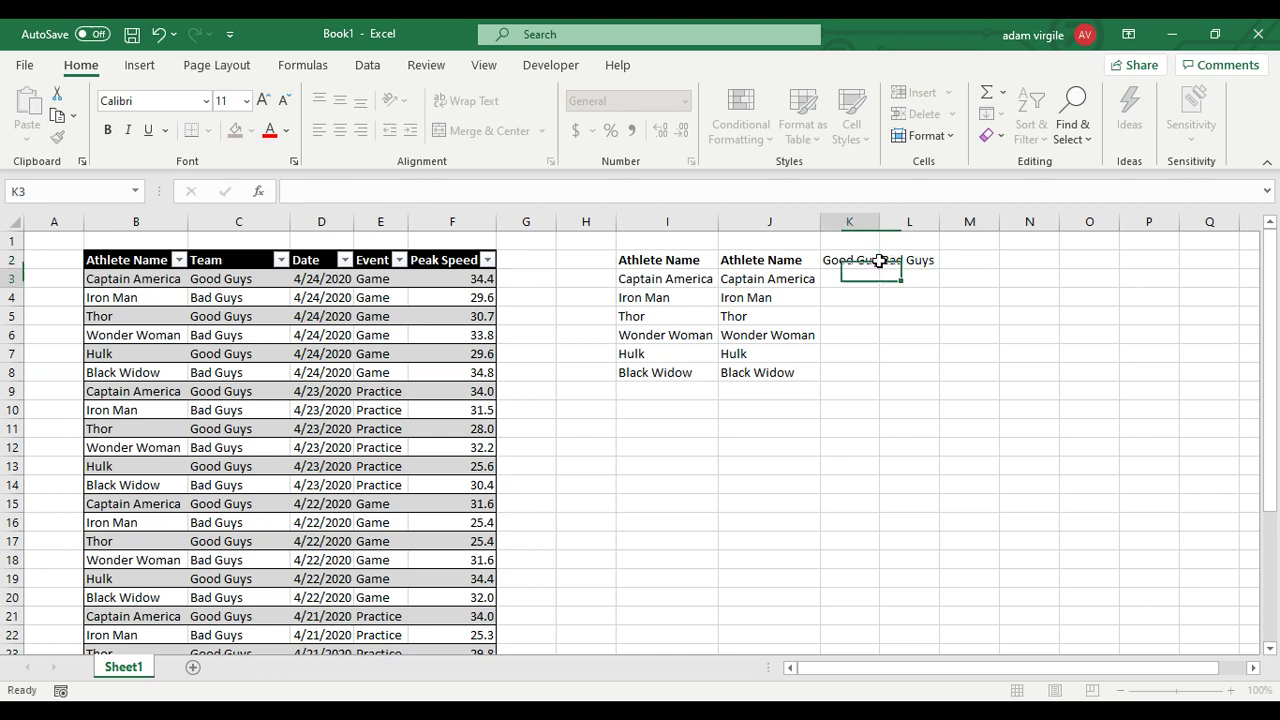
key(ctrl+b)
click(883, 266)
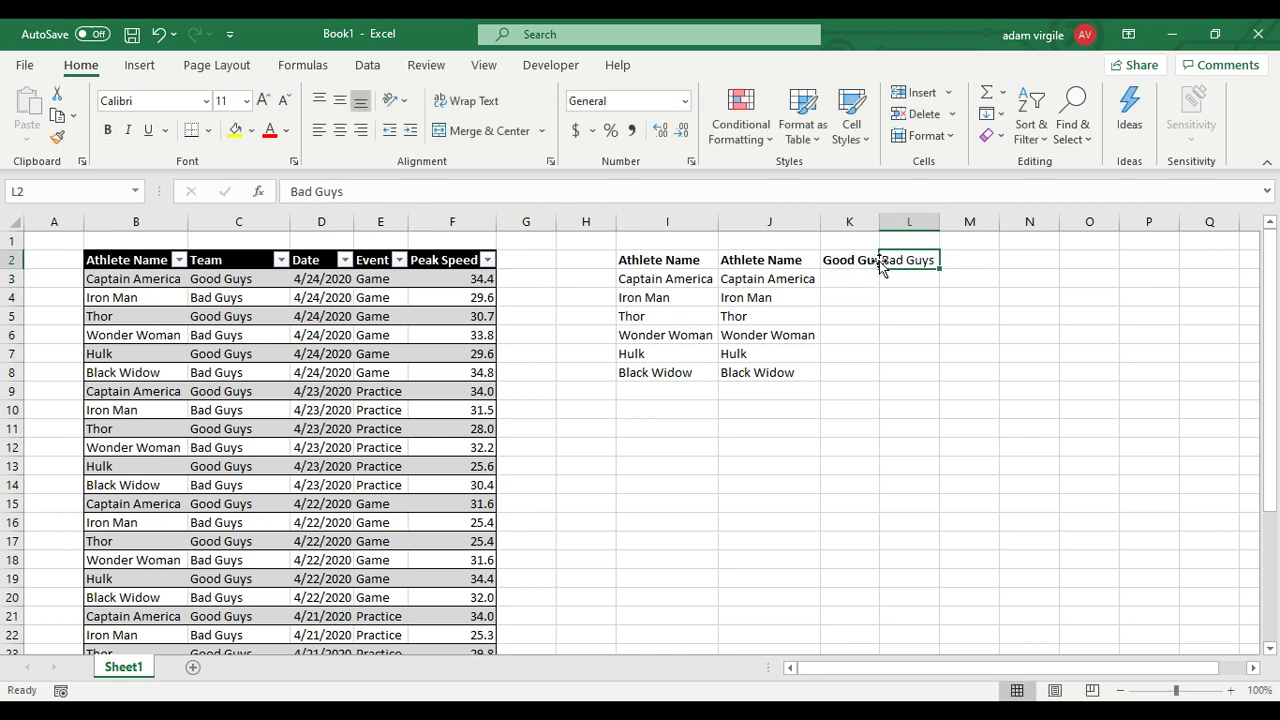
key(ctrl+b)
drag(880, 216, 891, 216)
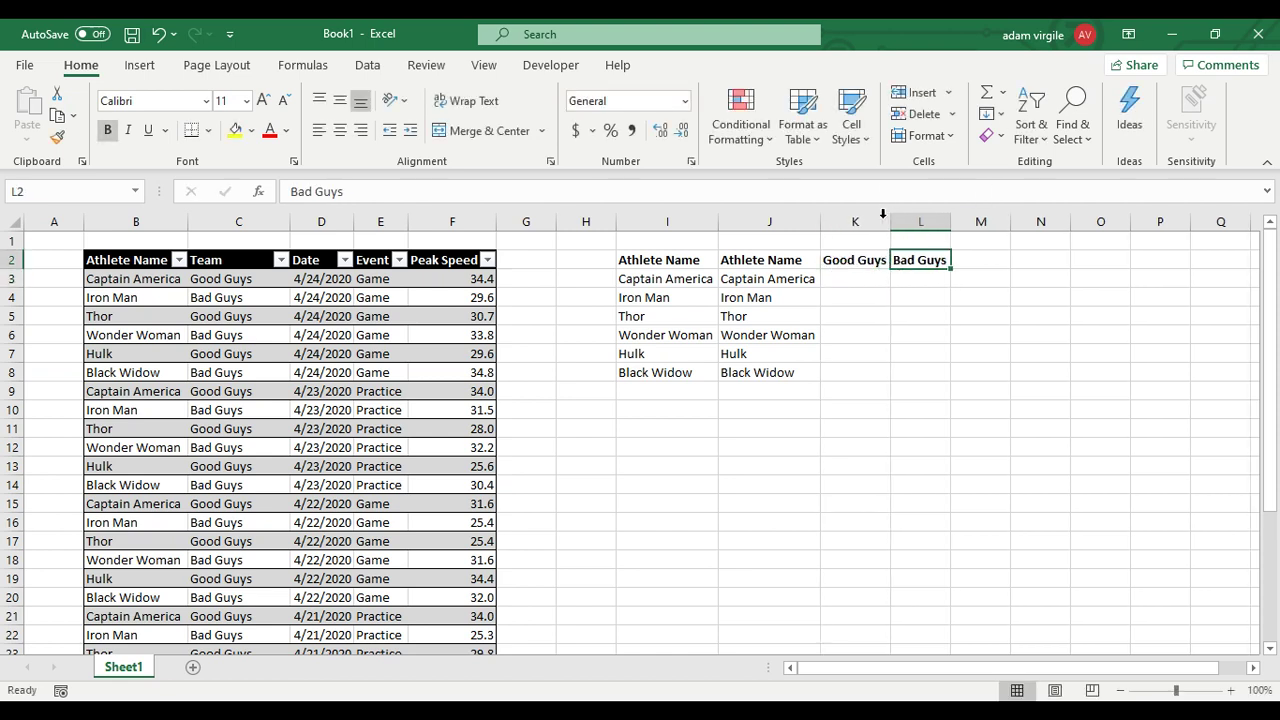
Step: Copy the Good Guys and Bad Guys headings from K2:L2 to M2:N2 and widen column M to fit
drag(848, 261, 908, 263)
key(ctrl+c)
click(978, 263)
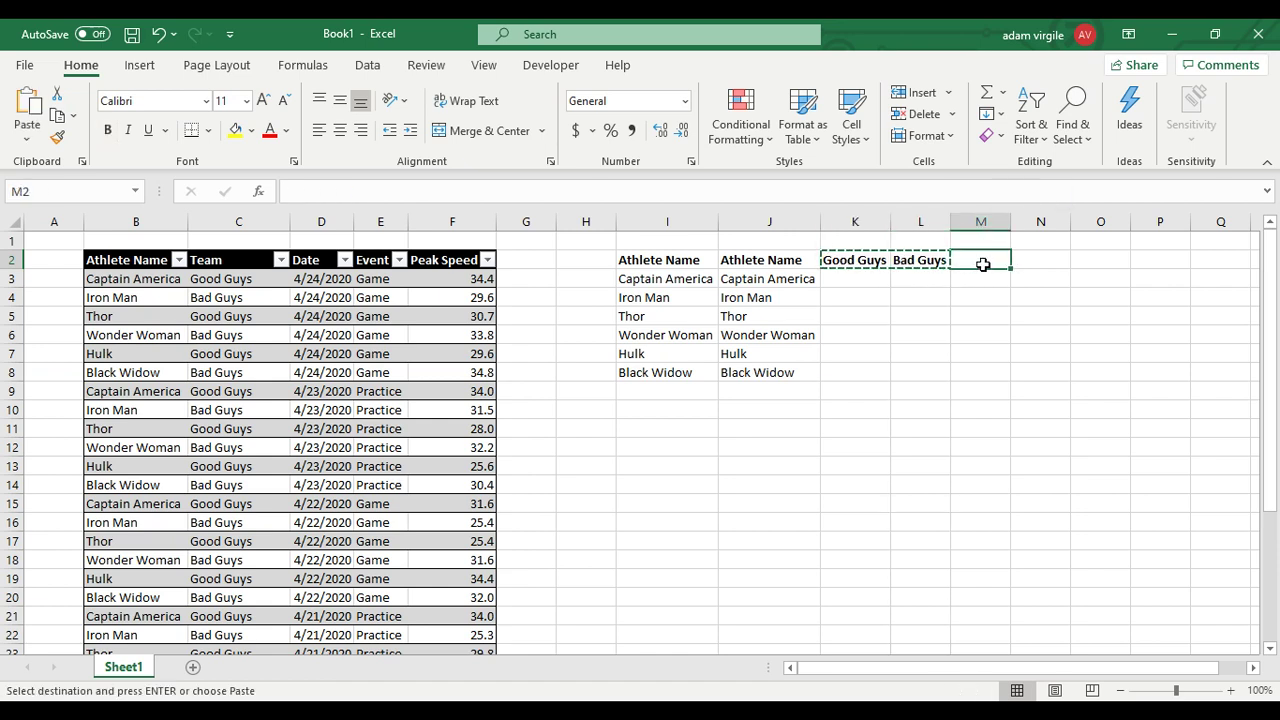
key(ctrl+v)
click(994, 295)
drag(1010, 220, 1021, 220)
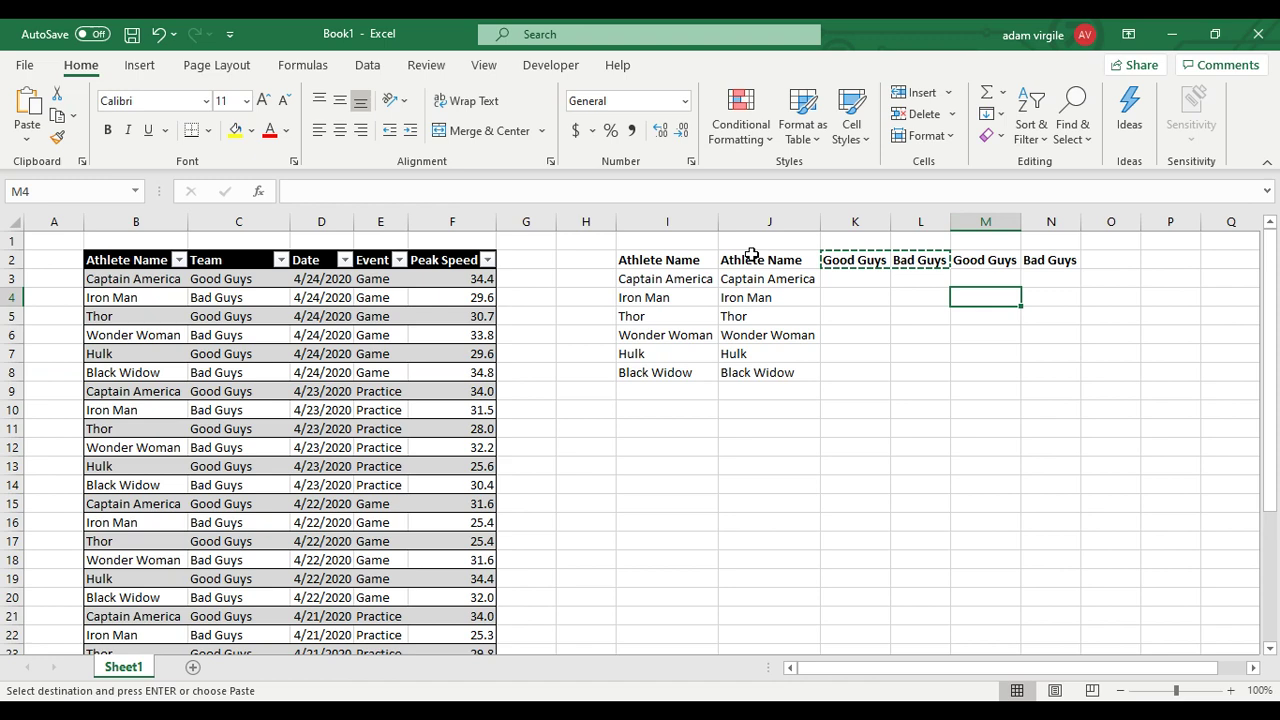
Step: Label the two Athlete Name columns with UNIQUE in I1 and INDEX in J1
click(708, 242)
key(Escape)
text(UNIQEU)
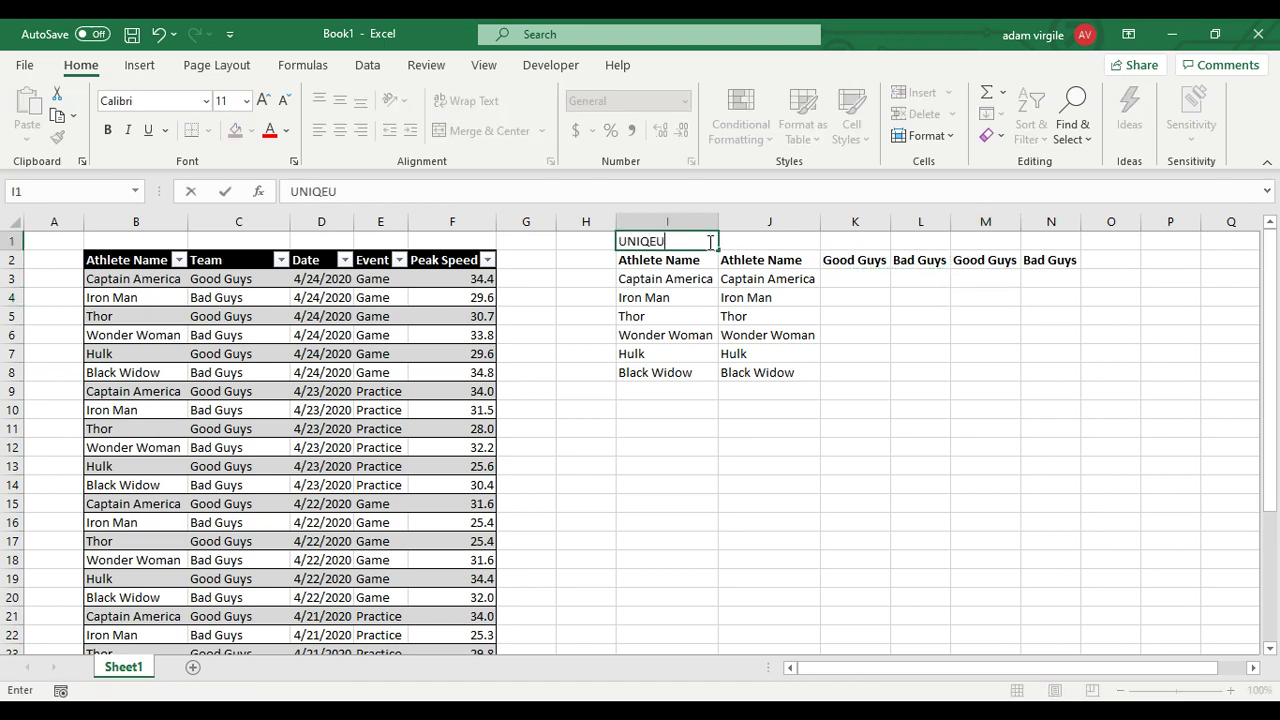
key(Tab)
click(708, 242)
text(UNIQUE)
key(Tab)
text(INDE)
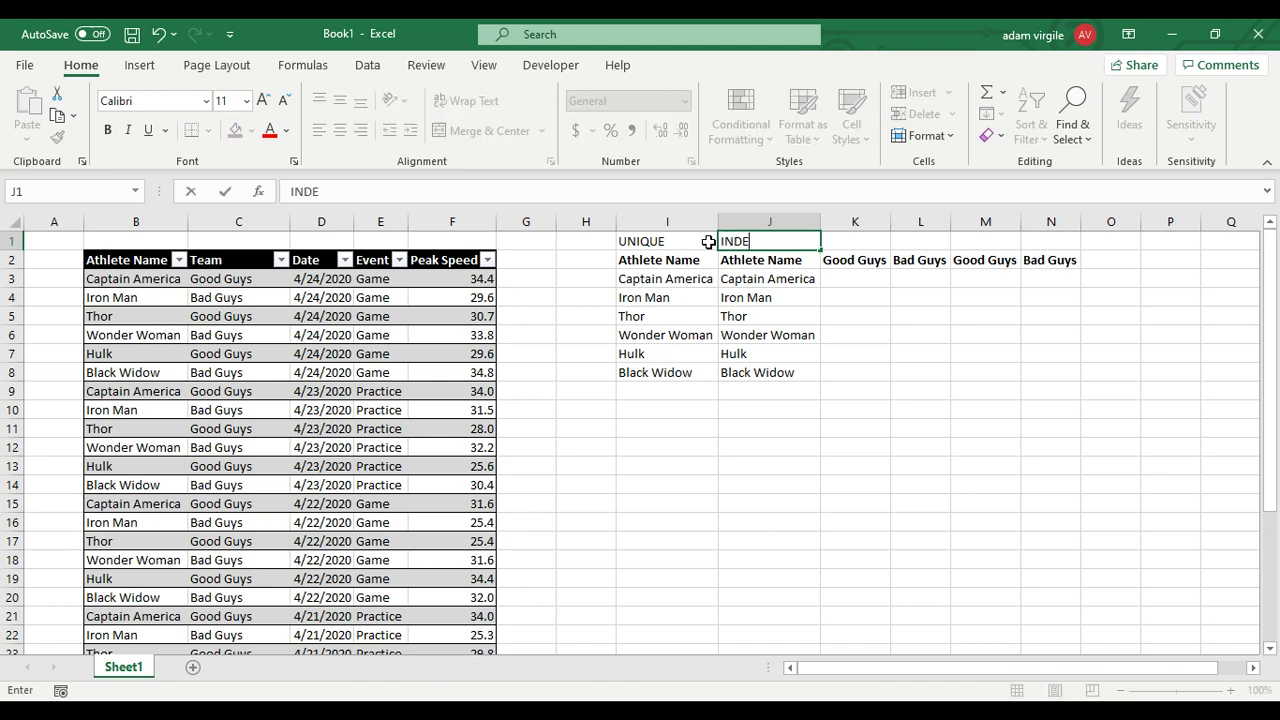
text(X)
key(Tab)
Step: Label the first Good Guys and Bad Guys columns with UNIQUE in K1 and L1
text(QU)
key(BackSpace)
key(BackSpace)
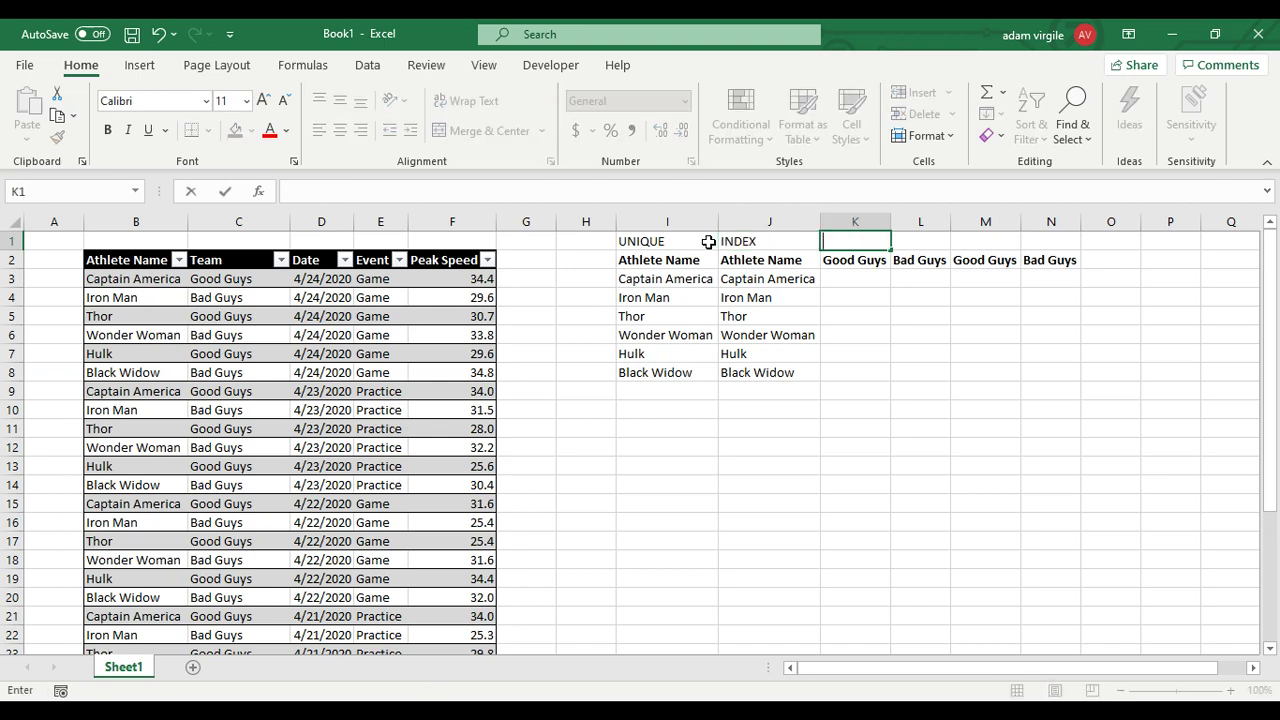
text(UNIQUE)
key(Tab)
text(INDE)
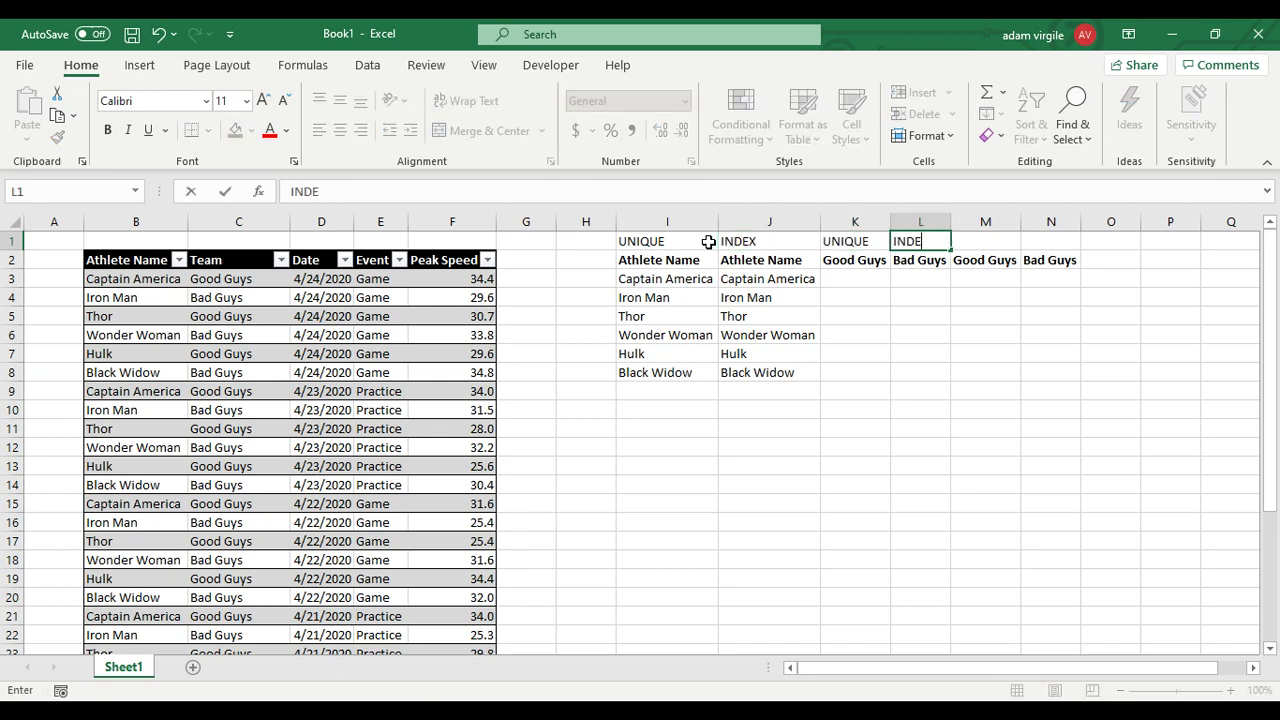
key(BackSpace)
key(BackSpace)
key(BackSpace)
key(BackSpace)
text(UNIQUE)
key(Tab)
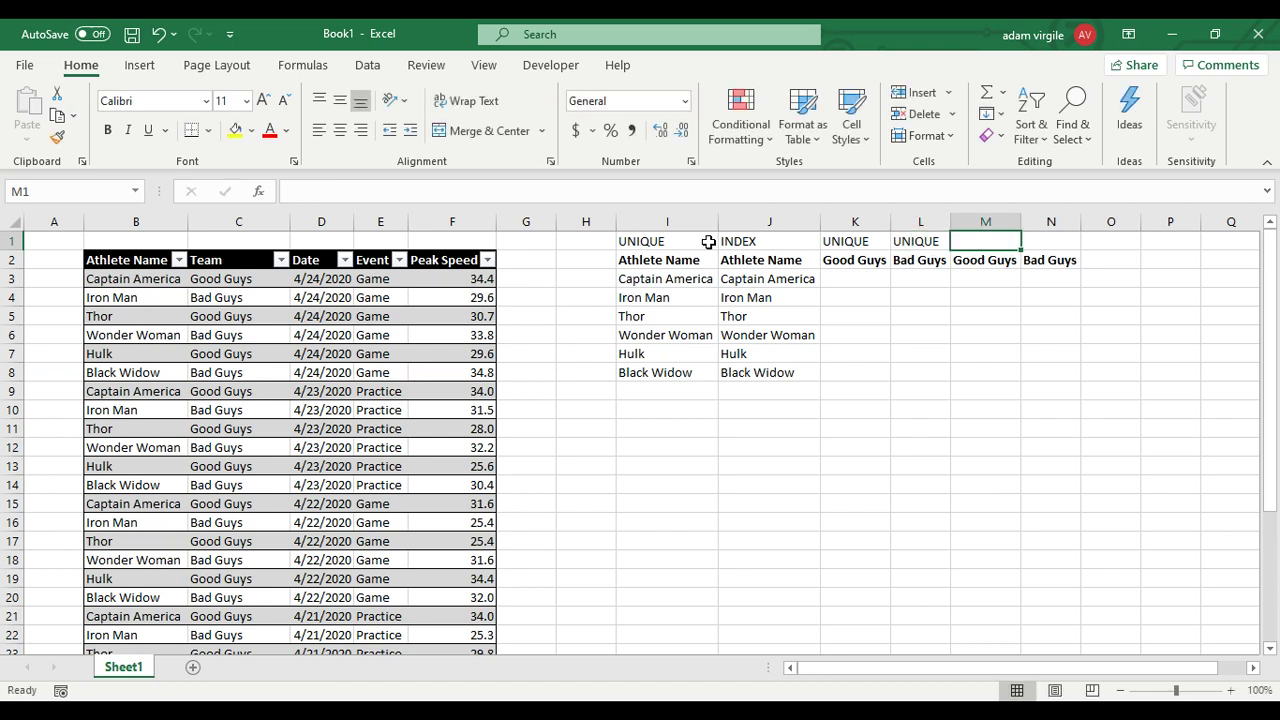
Step: Label the second Good Guys and Bad Guys columns with INDEX in M1 and N1
text(INDEX)
key(Tab)
text(INDEX)
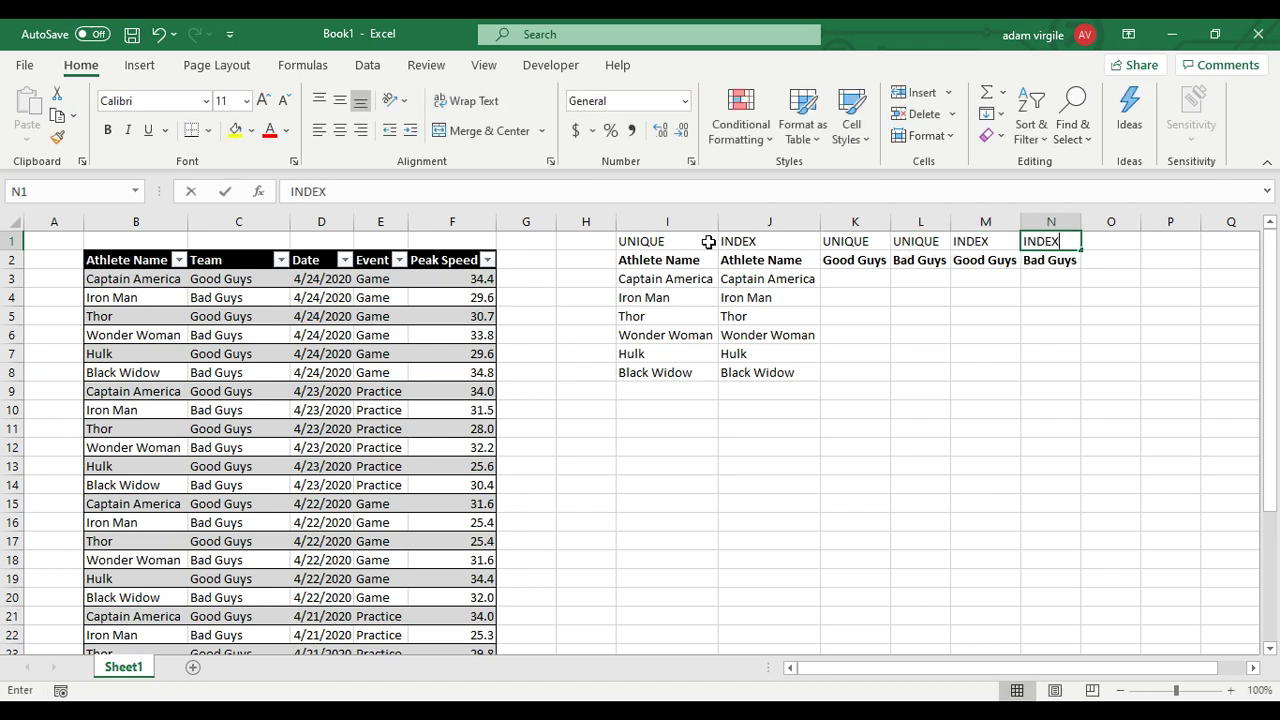
key(Return)
Step: Review the UNIQUE formula in I3, and begin a formula in K3 with =UNIQUE(IF(Table1[
click(858, 280)
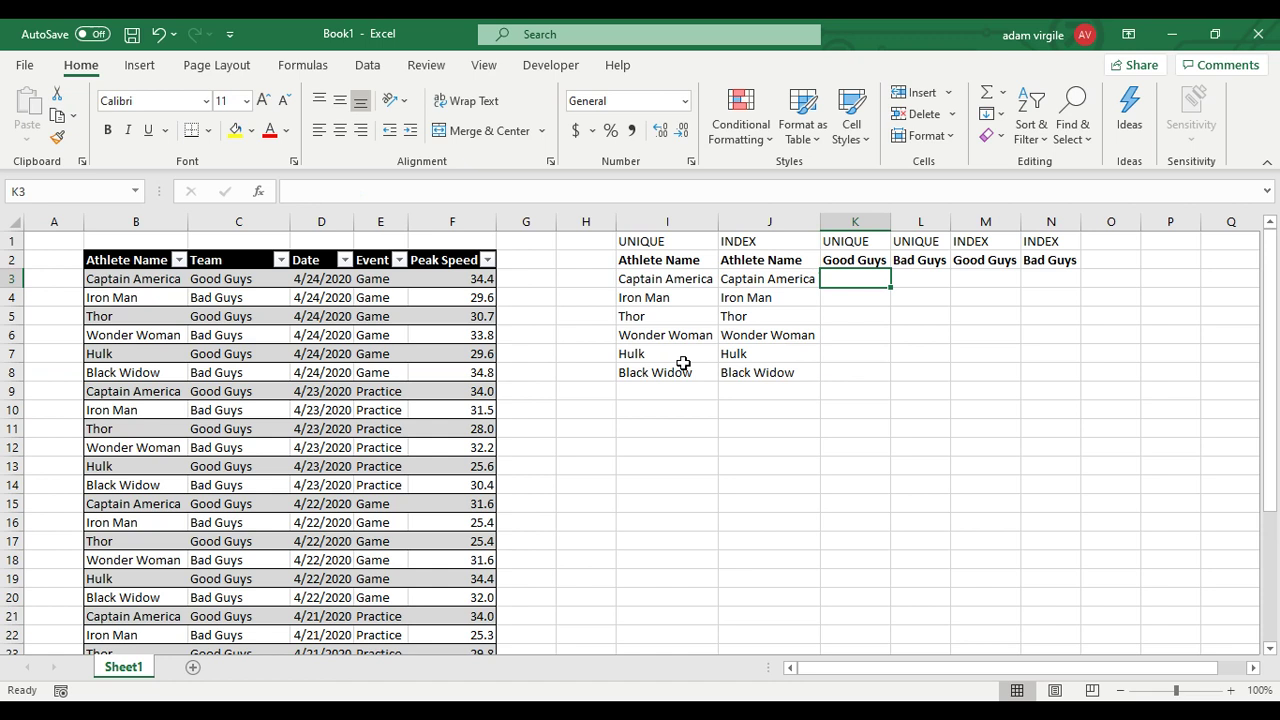
click(668, 285)
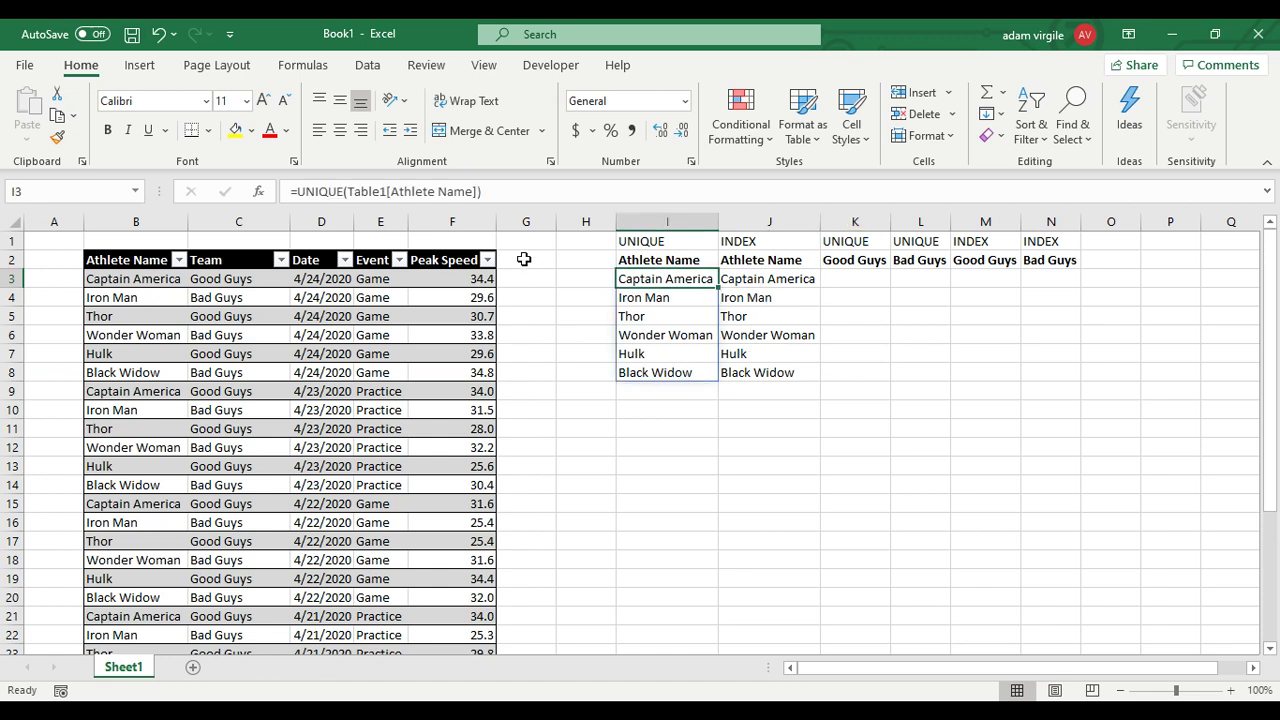
click(834, 275)
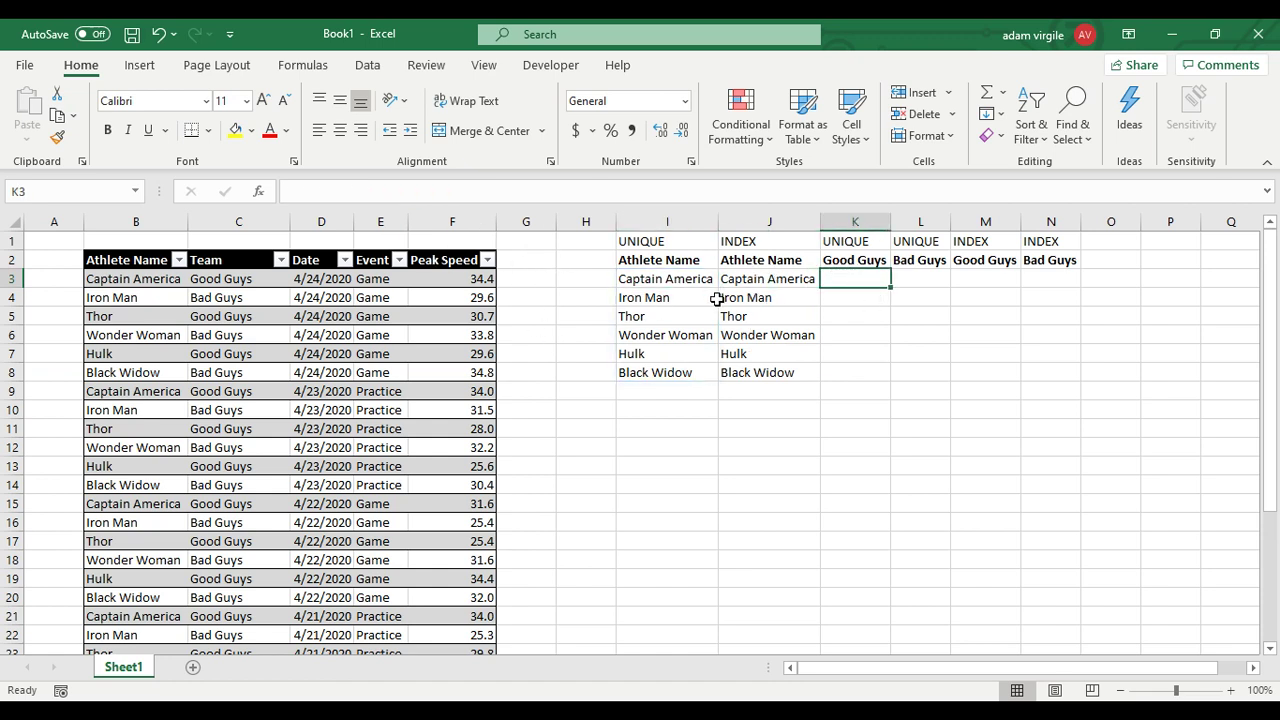
click(641, 277)
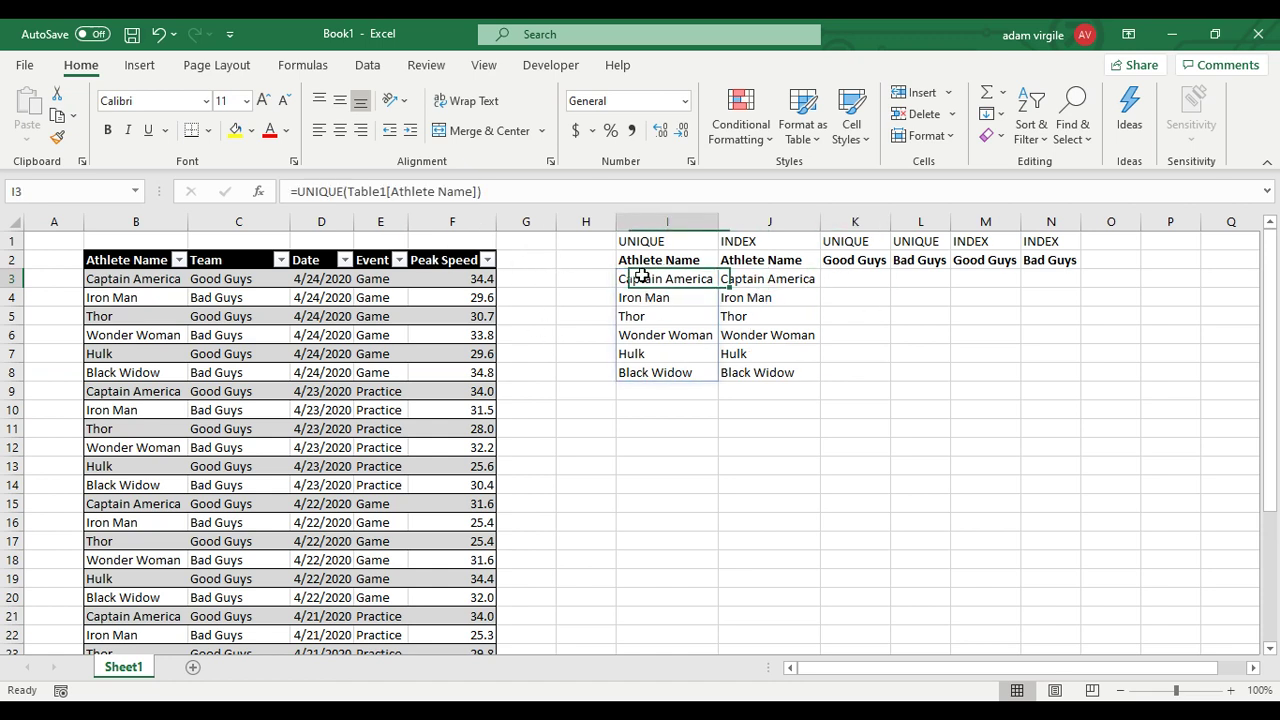
click(860, 280)
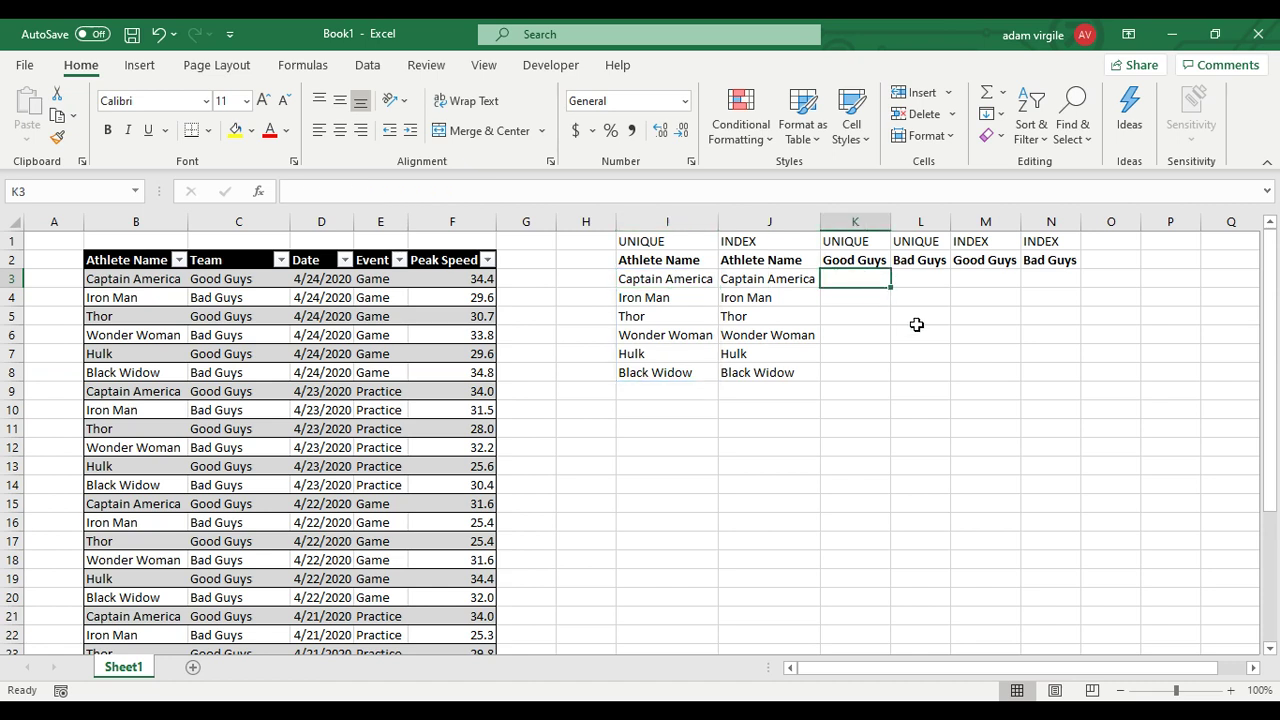
text(=U)
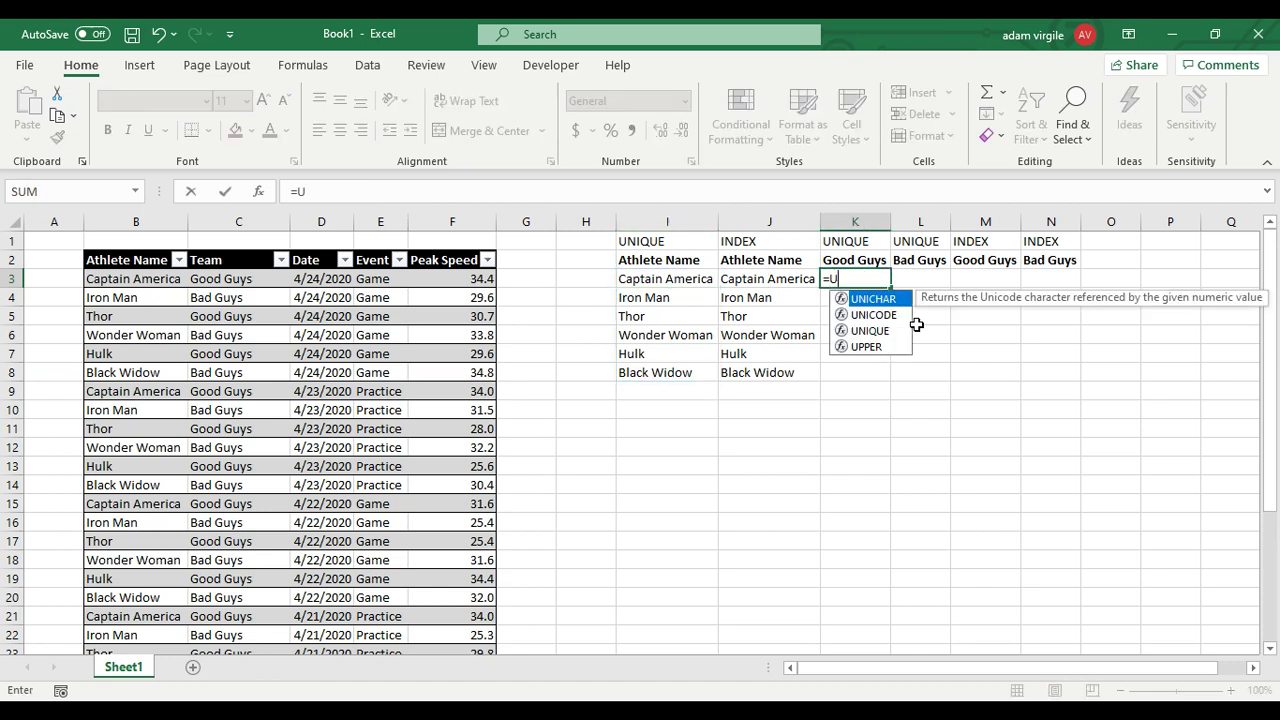
text(NIQUE()
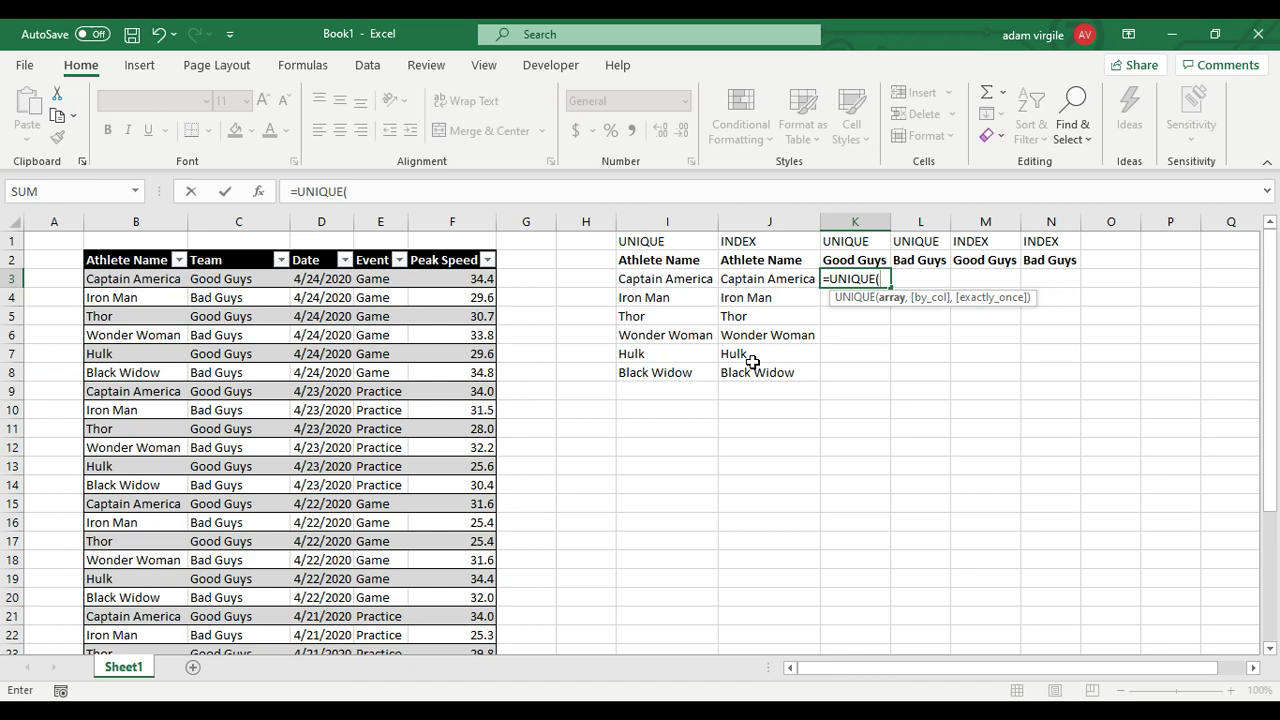
text(IF()
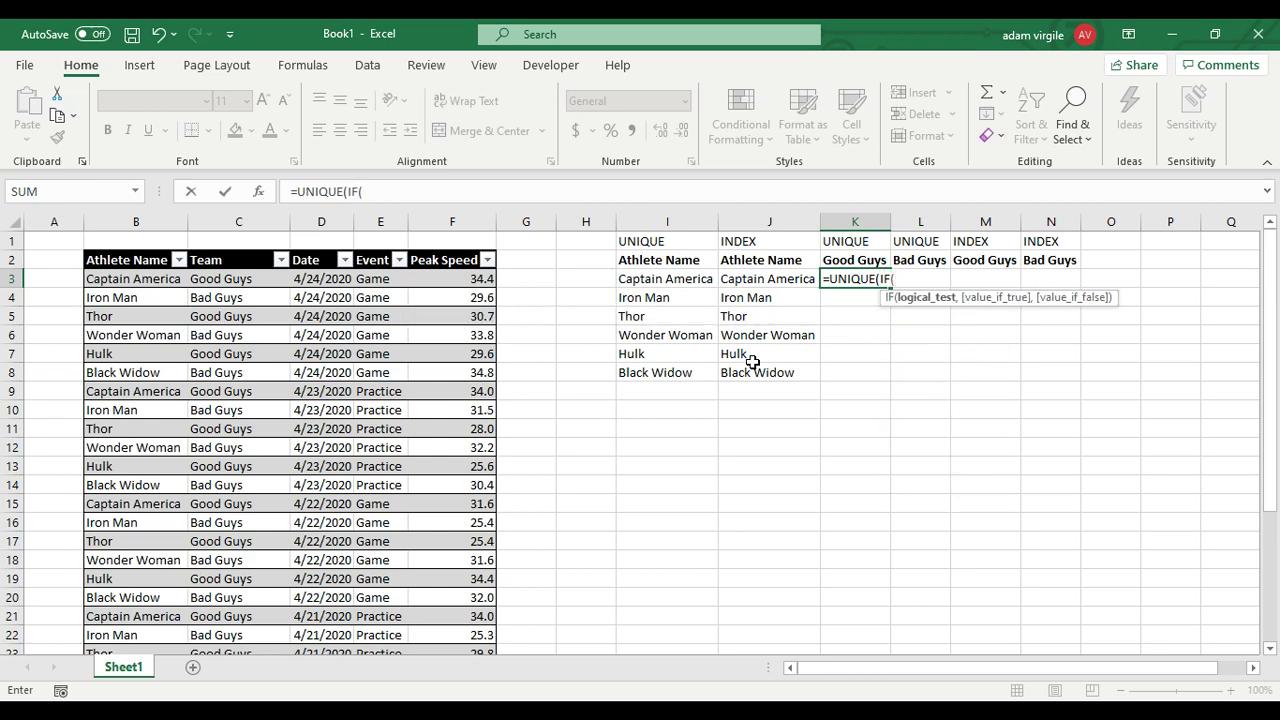
text(Ta)
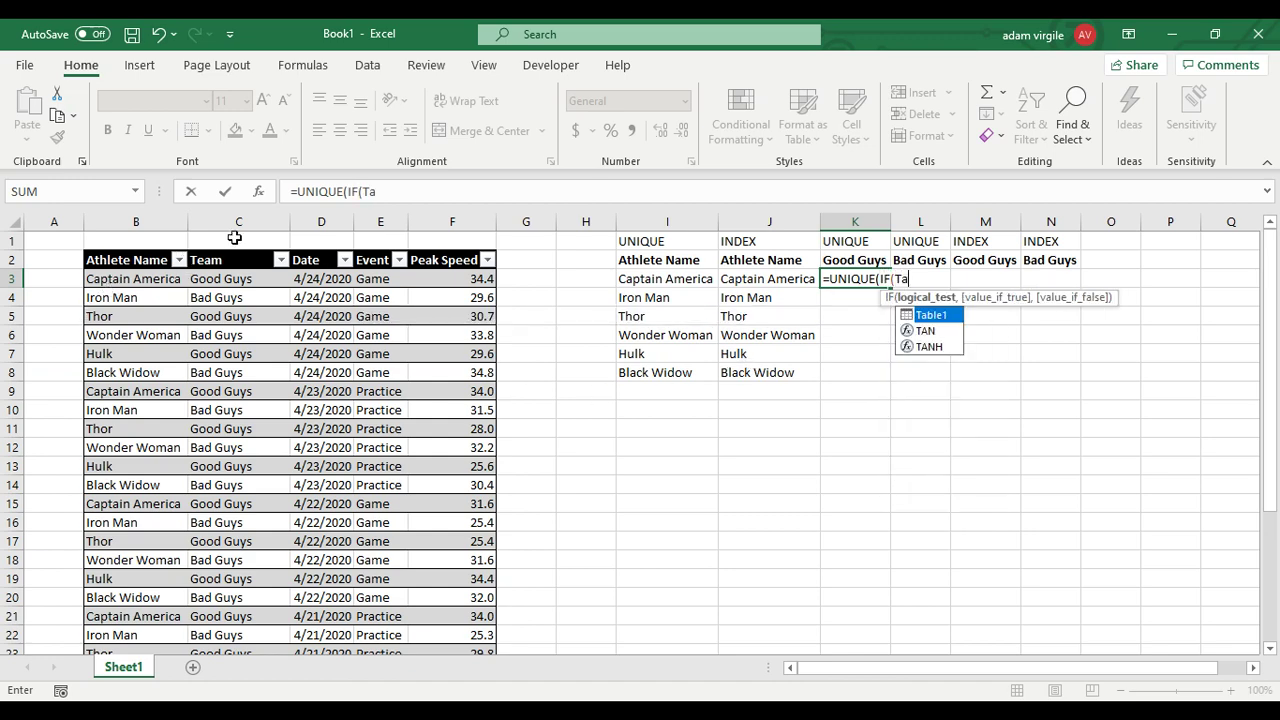
text(ble1[)
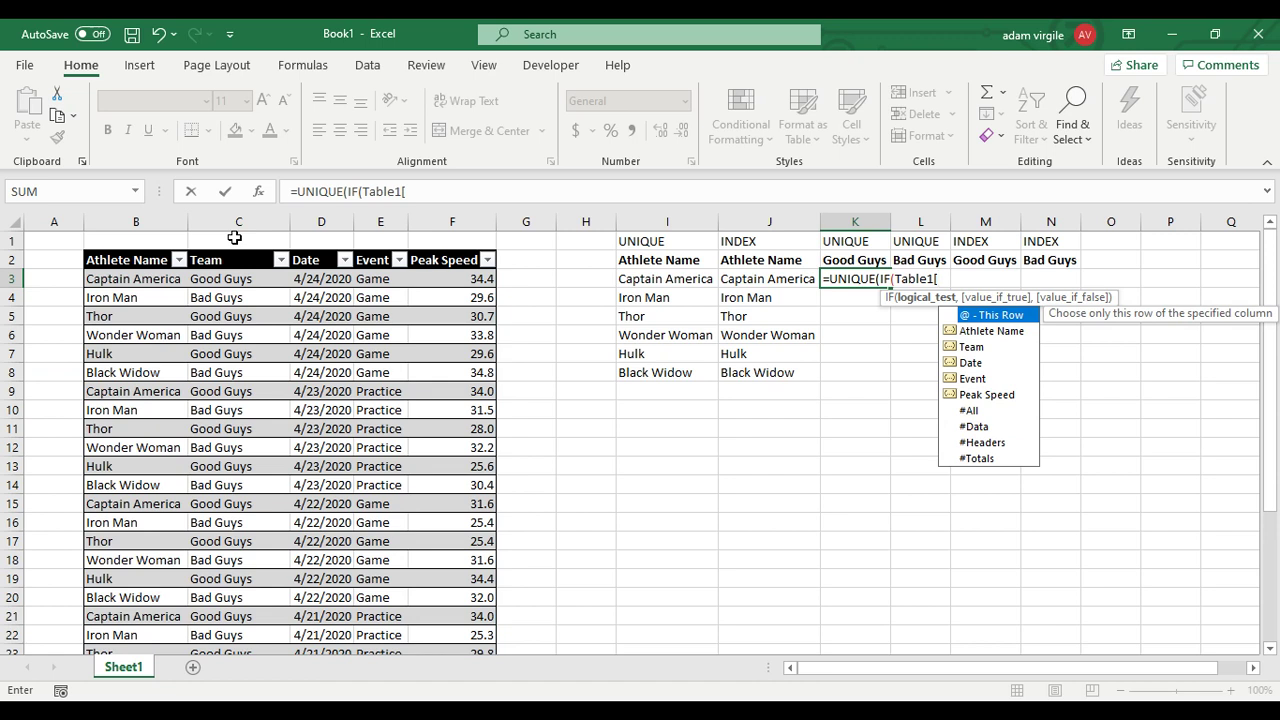
text(Athl)
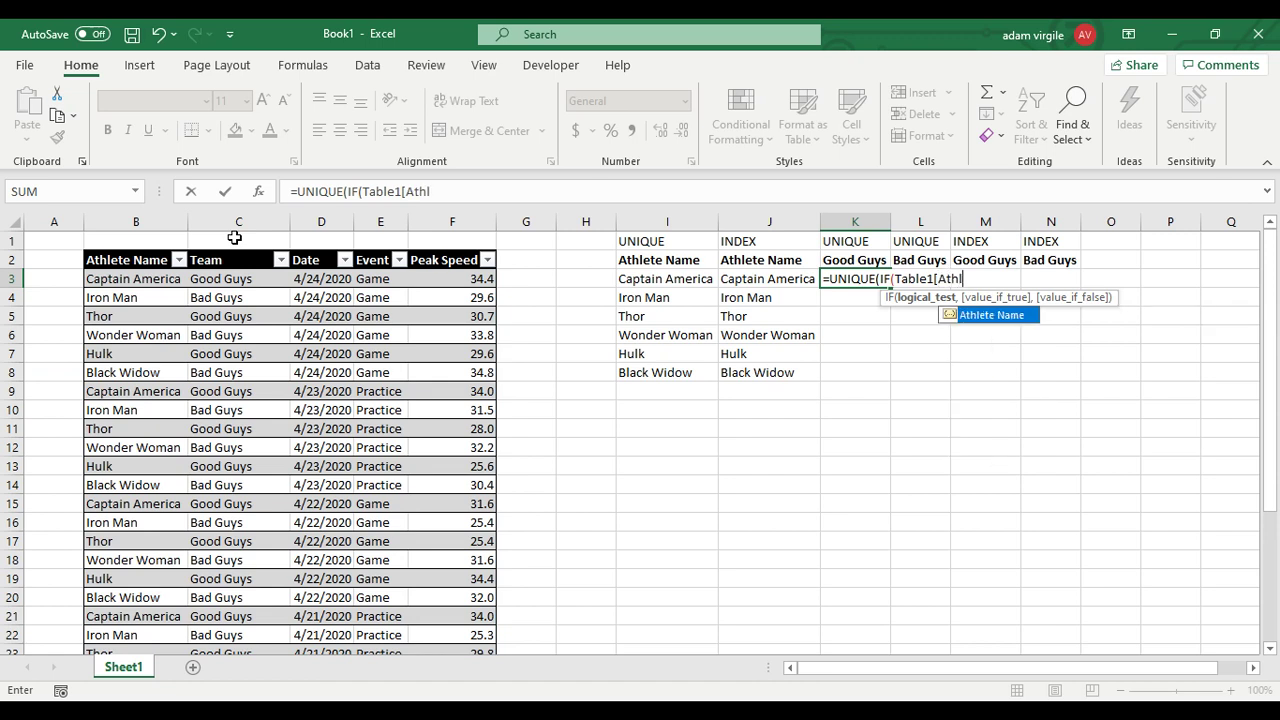
key(Tab)
text(])
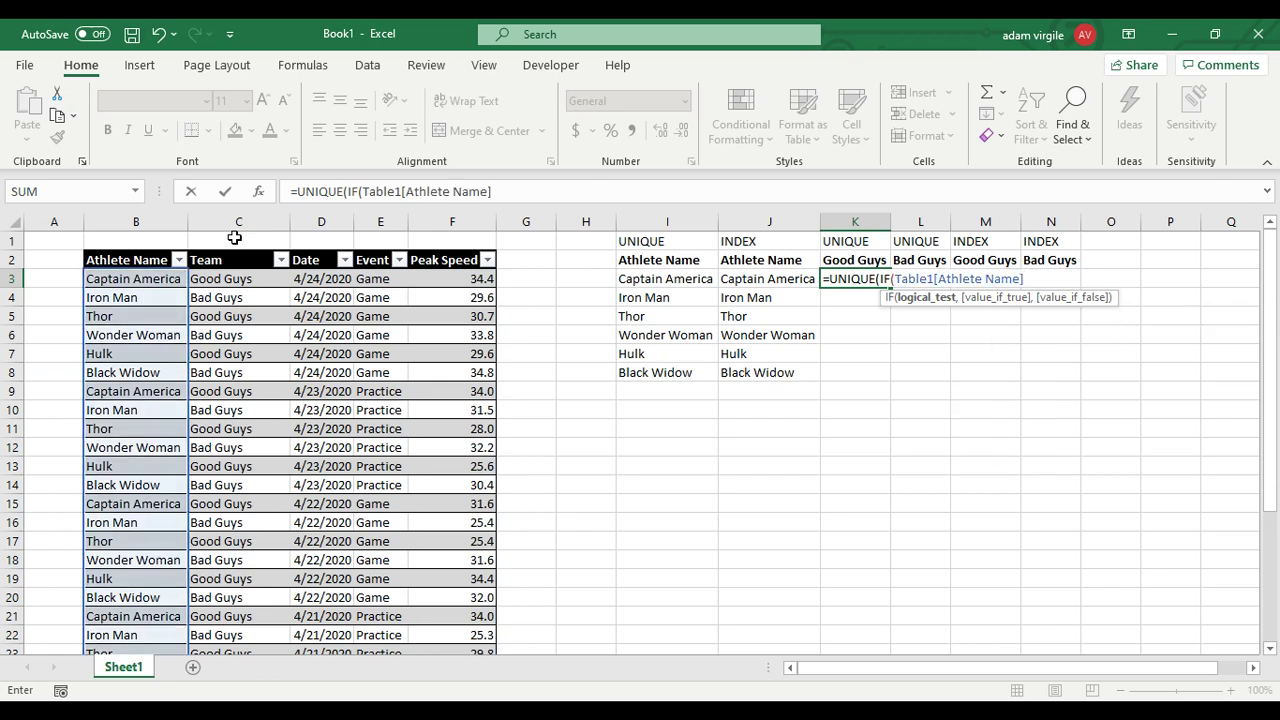
key(BackSpace)
key(BackSpace)
key(BackSpace)
key(BackSpace)
key(BackSpace)
key(BackSpace)
key(BackSpace)
key(BackSpace)
key(BackSpace)
key(BackSpace)
key(BackSpace)
key(BackSpace)
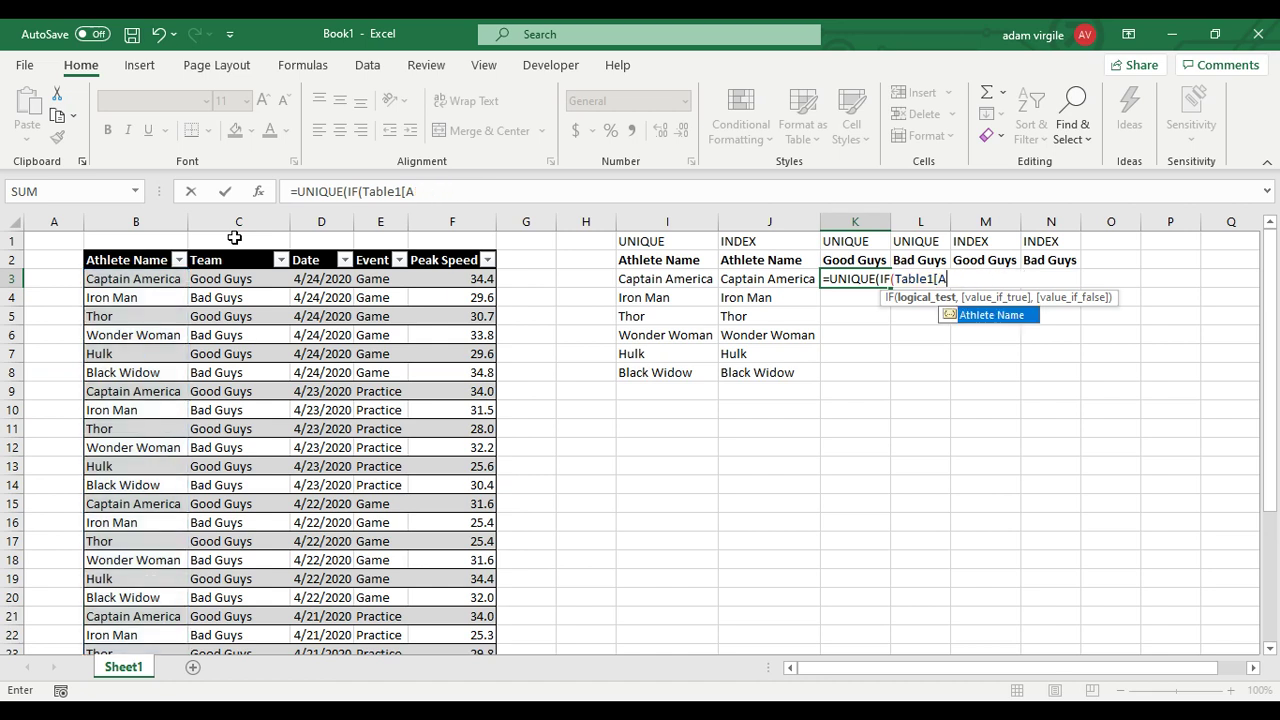
key(BackSpace)
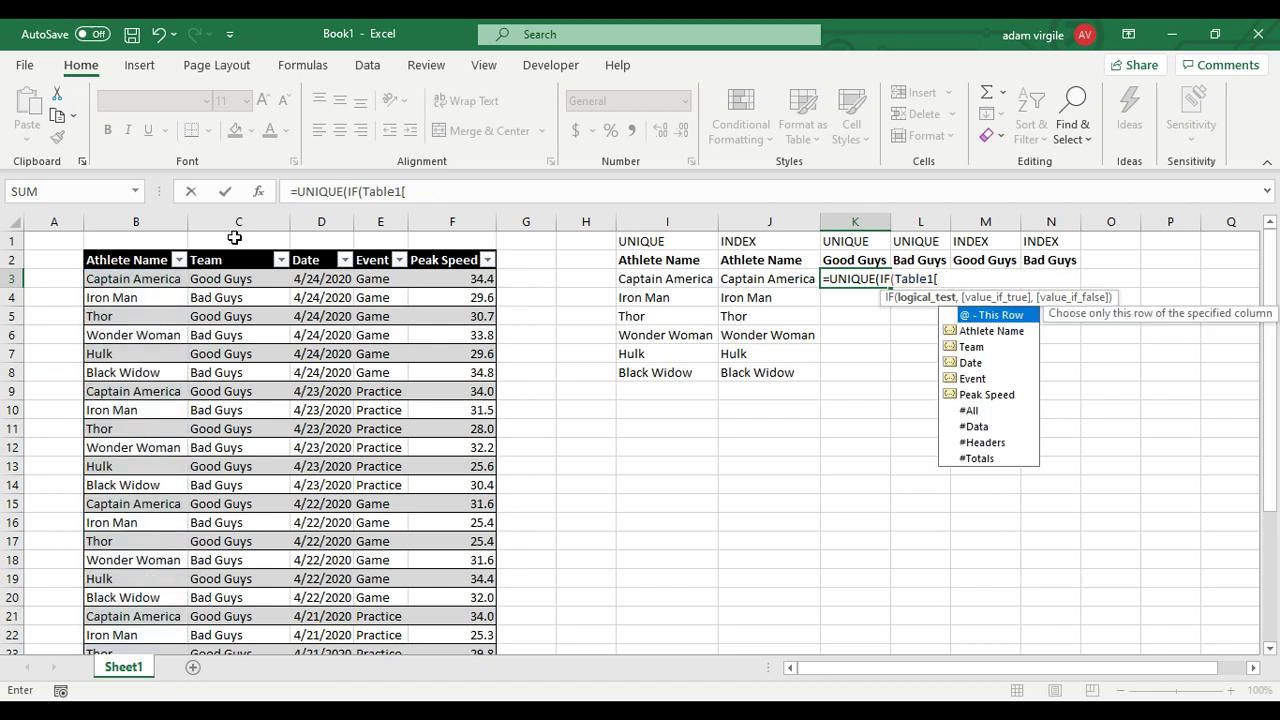
Step: Complete the IF condition in the K3 formula as Table1[Team]="Good Guys"
text(Team)
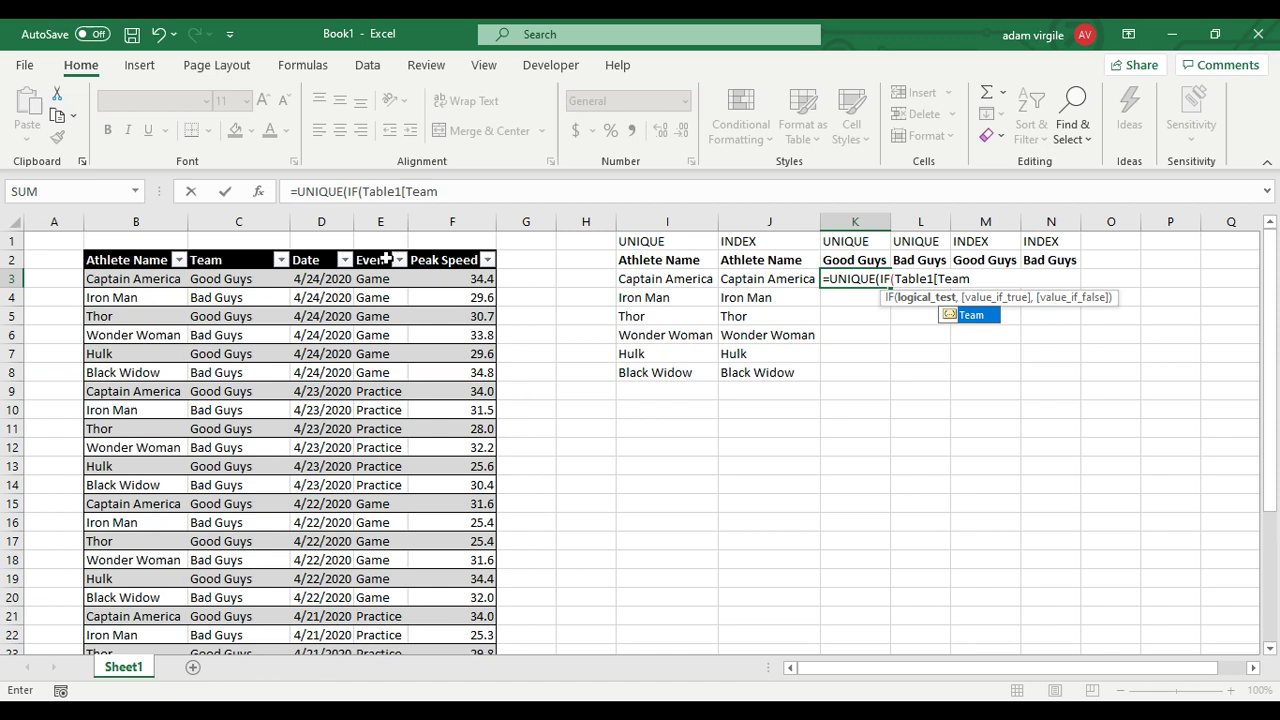
text(])
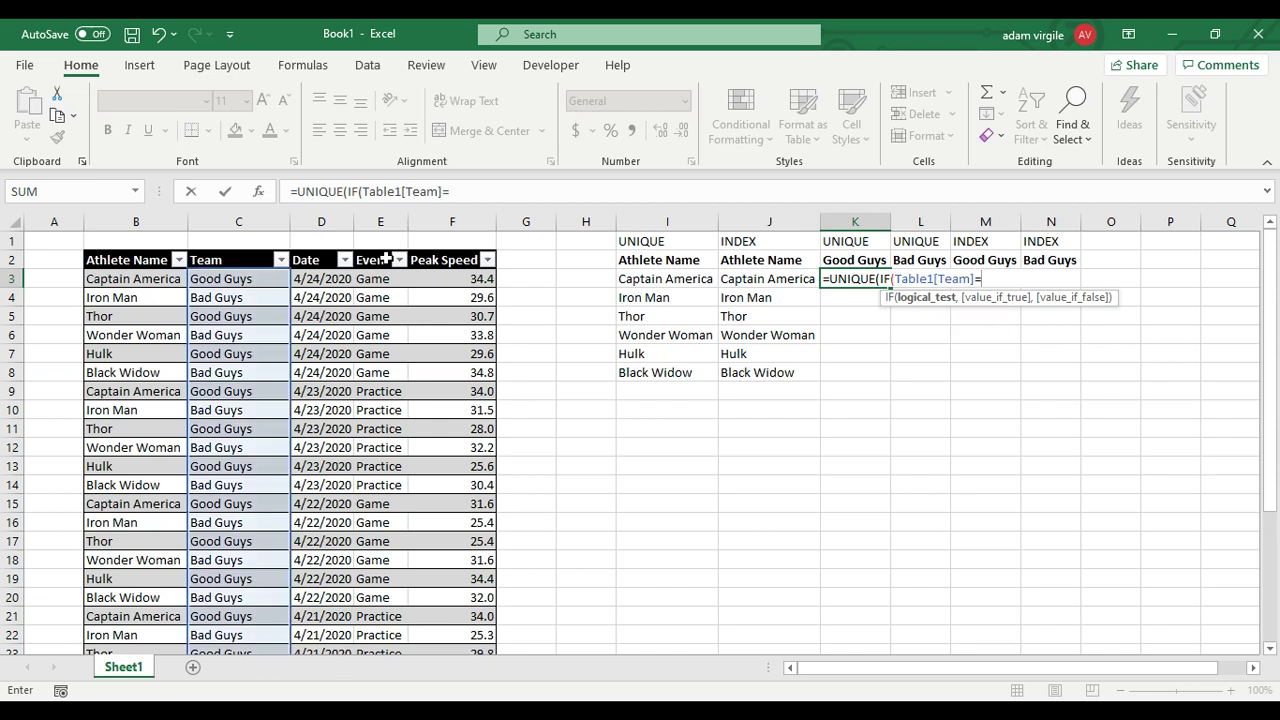
text(="Good Guys)
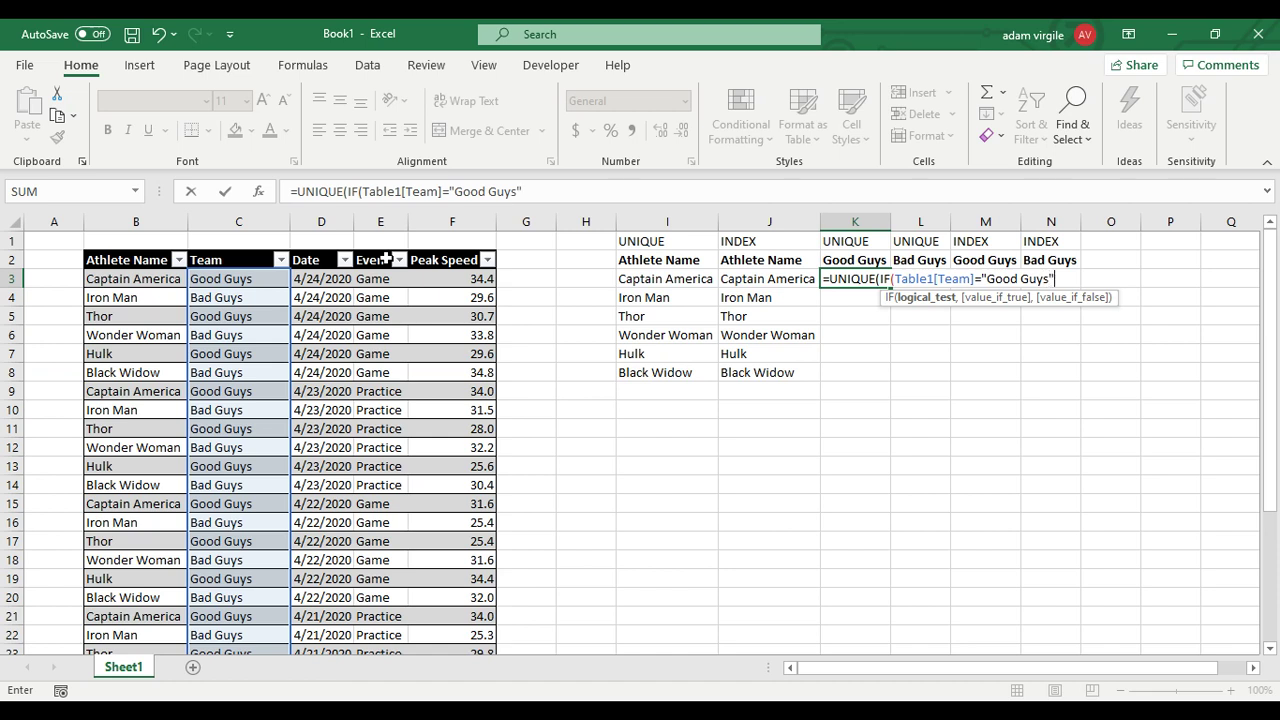
text(",)
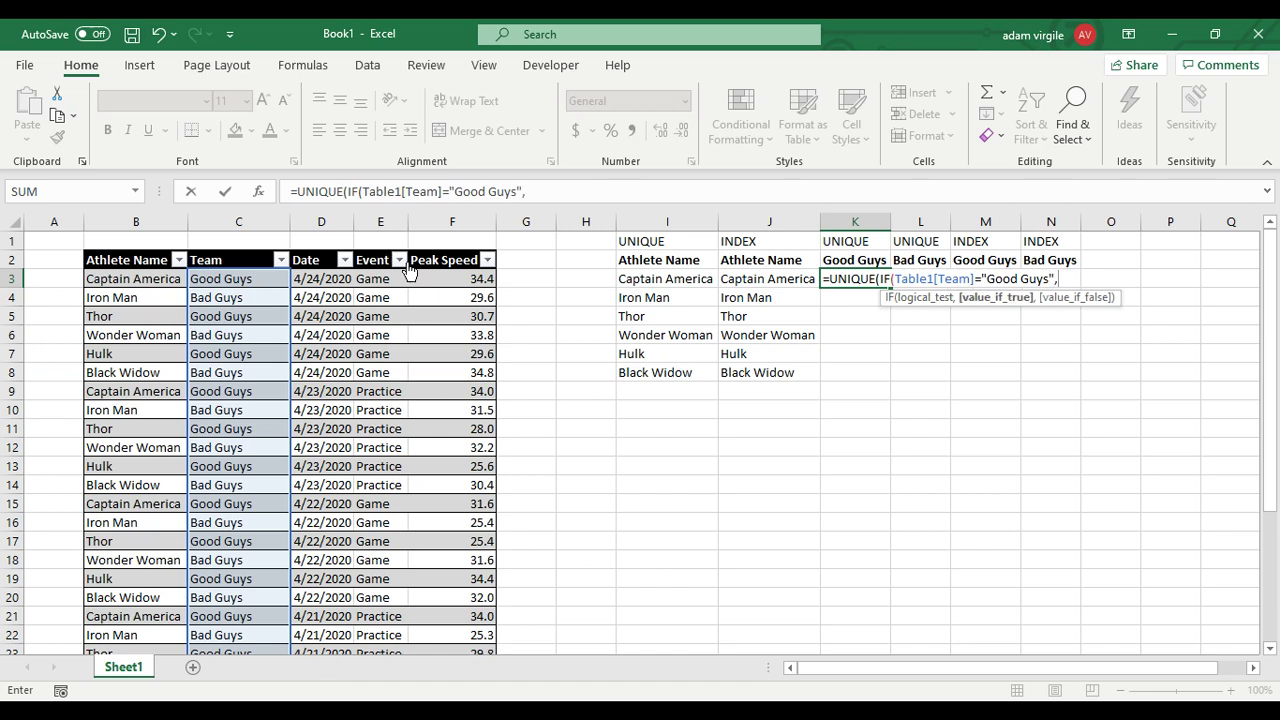
Step: Complete the K3 formula as =UNIQUE(IF(Table1[Team]="Good Guys",Table1[Athlete Name],""))
text(Table1[)
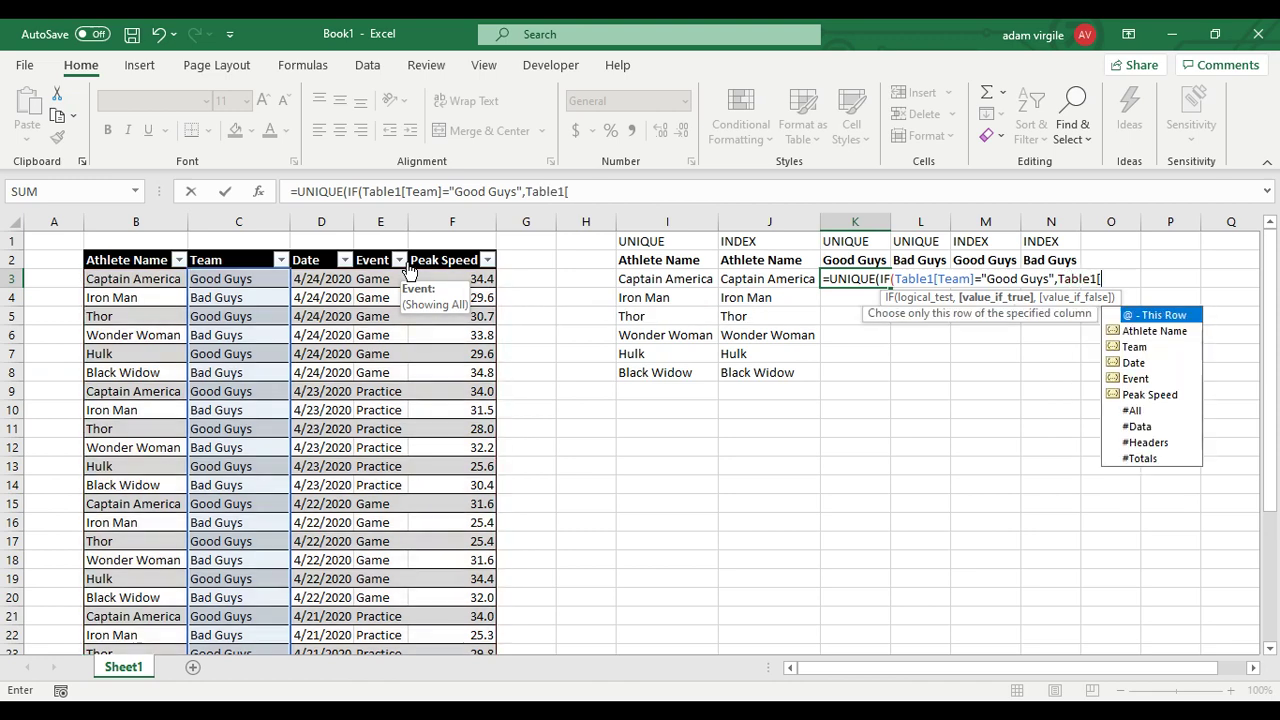
text(Athl)
key(Tab)
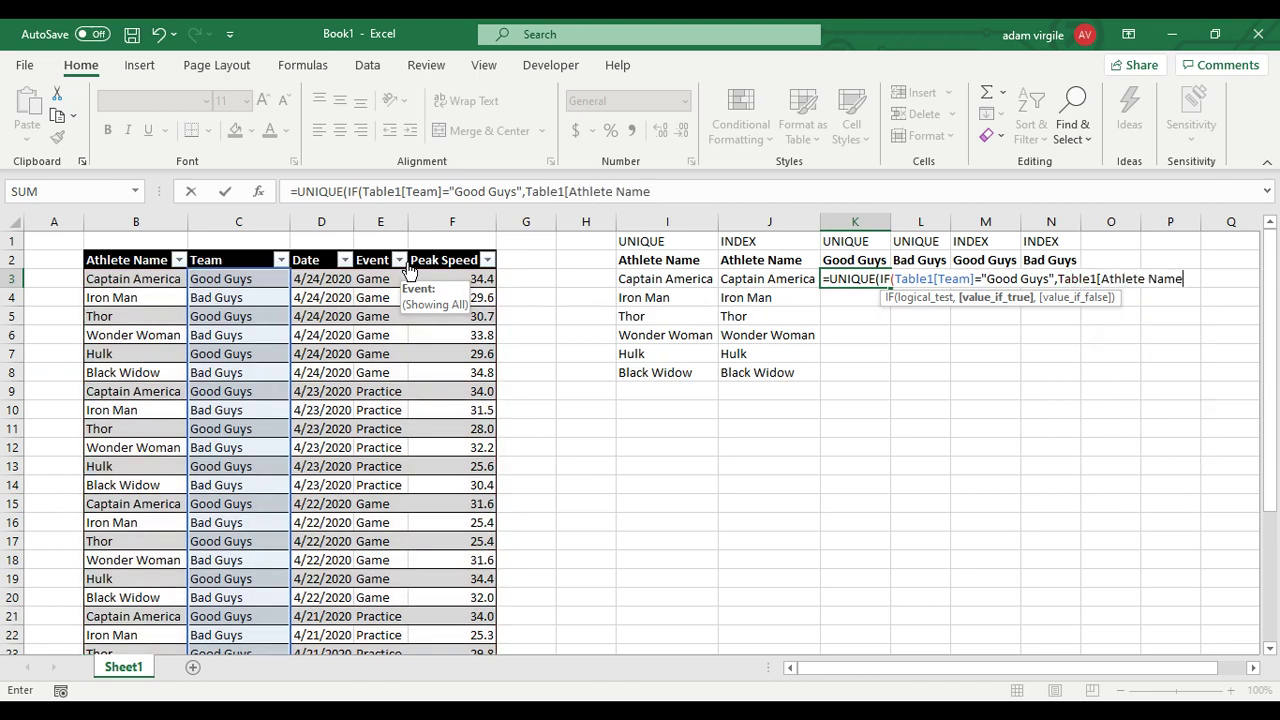
text(])
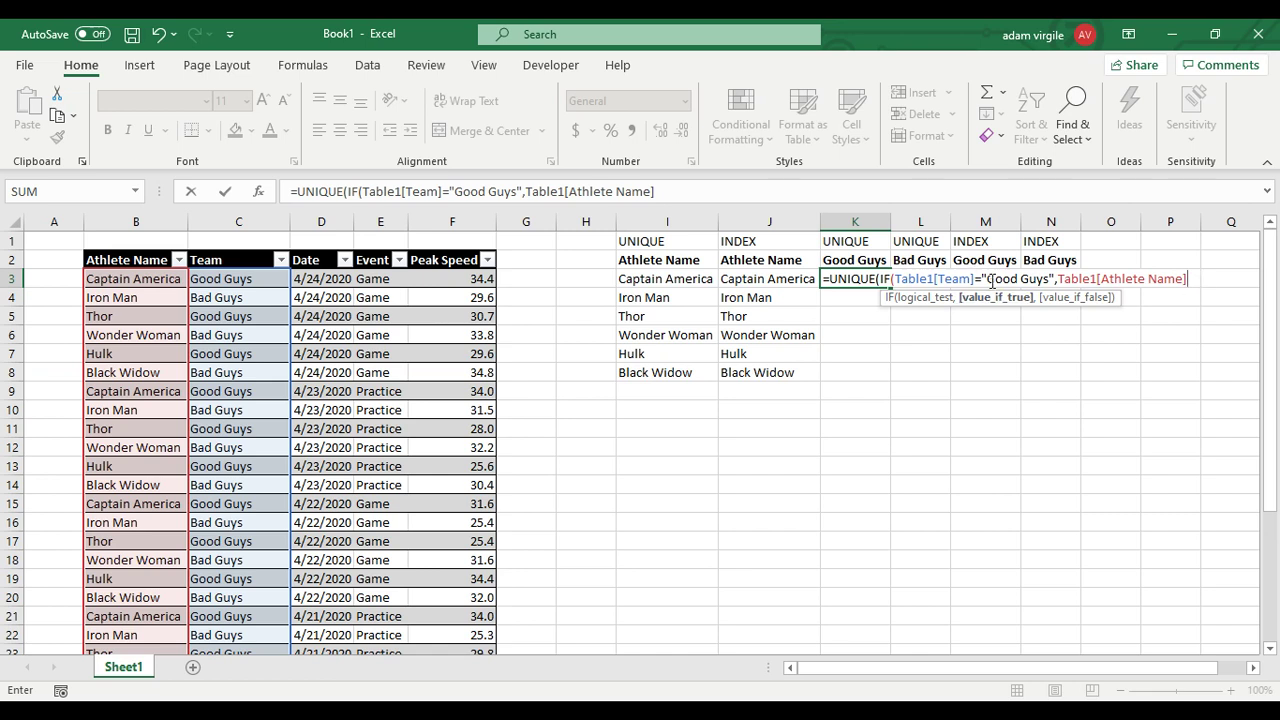
text(,)
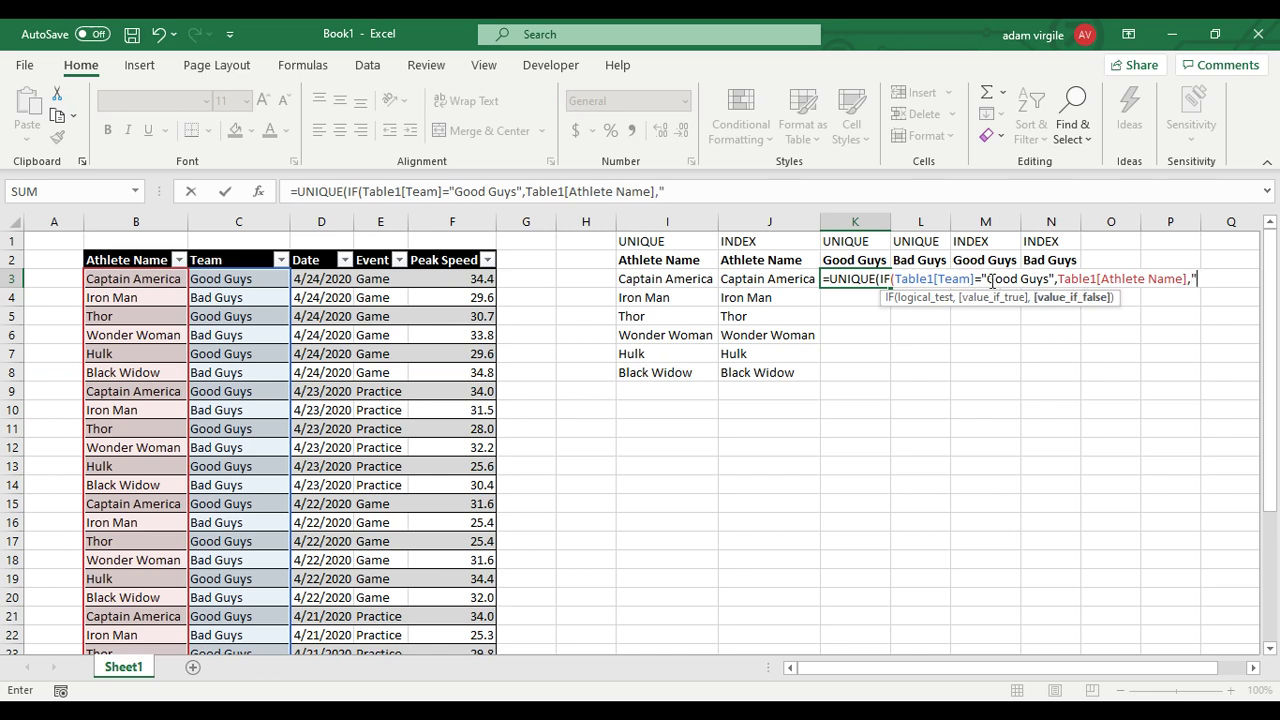
text("")))
key(Return)
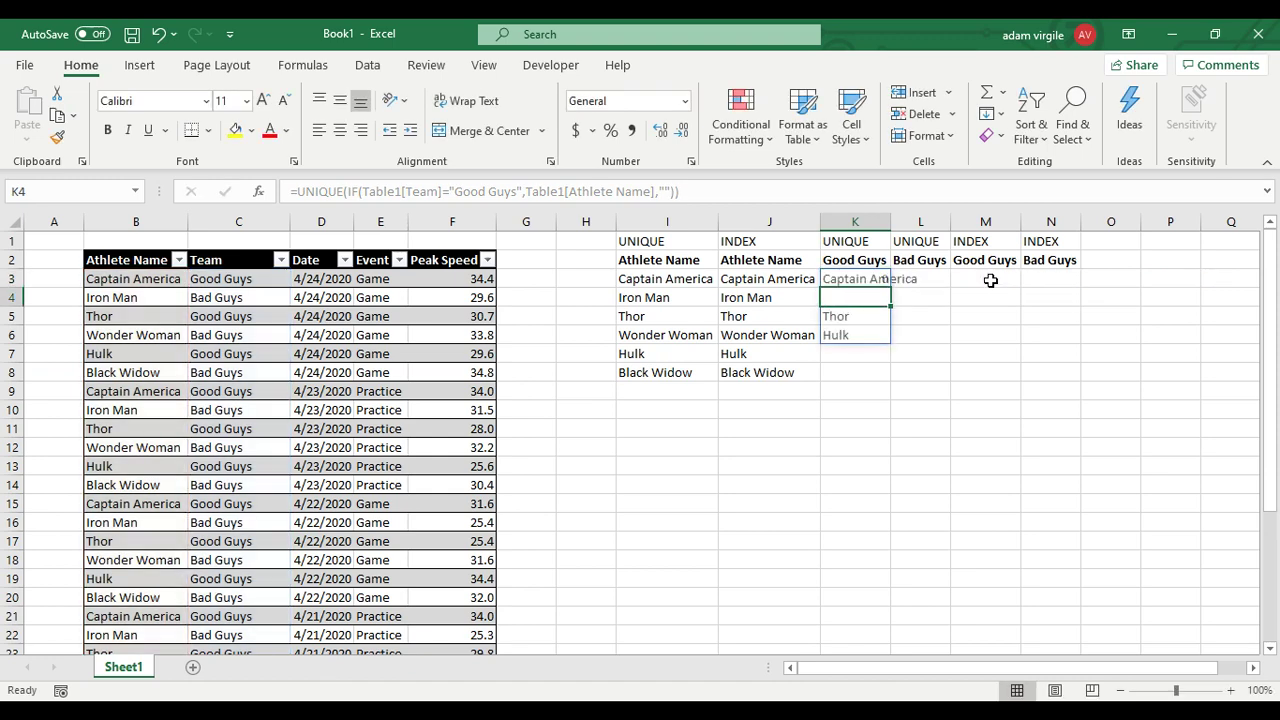
Step: Remove the empty-text value_if_false argument from the IF function in the K3 formula
click(859, 279)
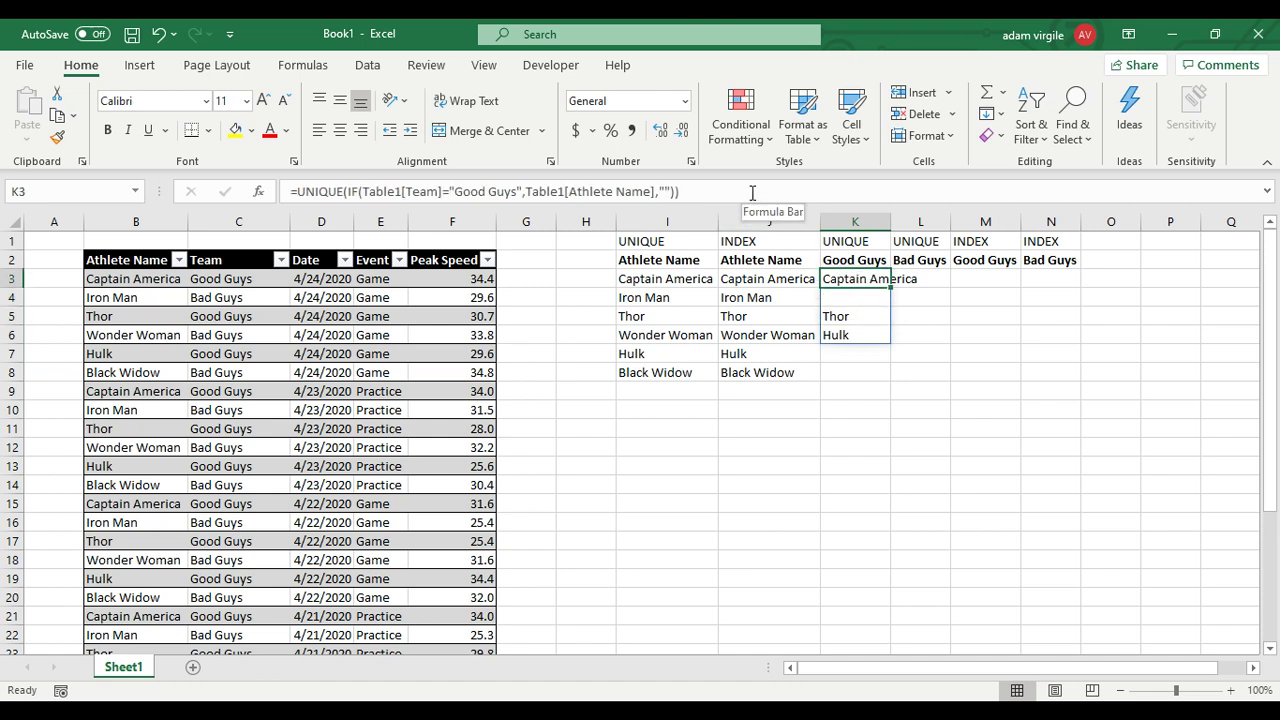
click(296, 191)
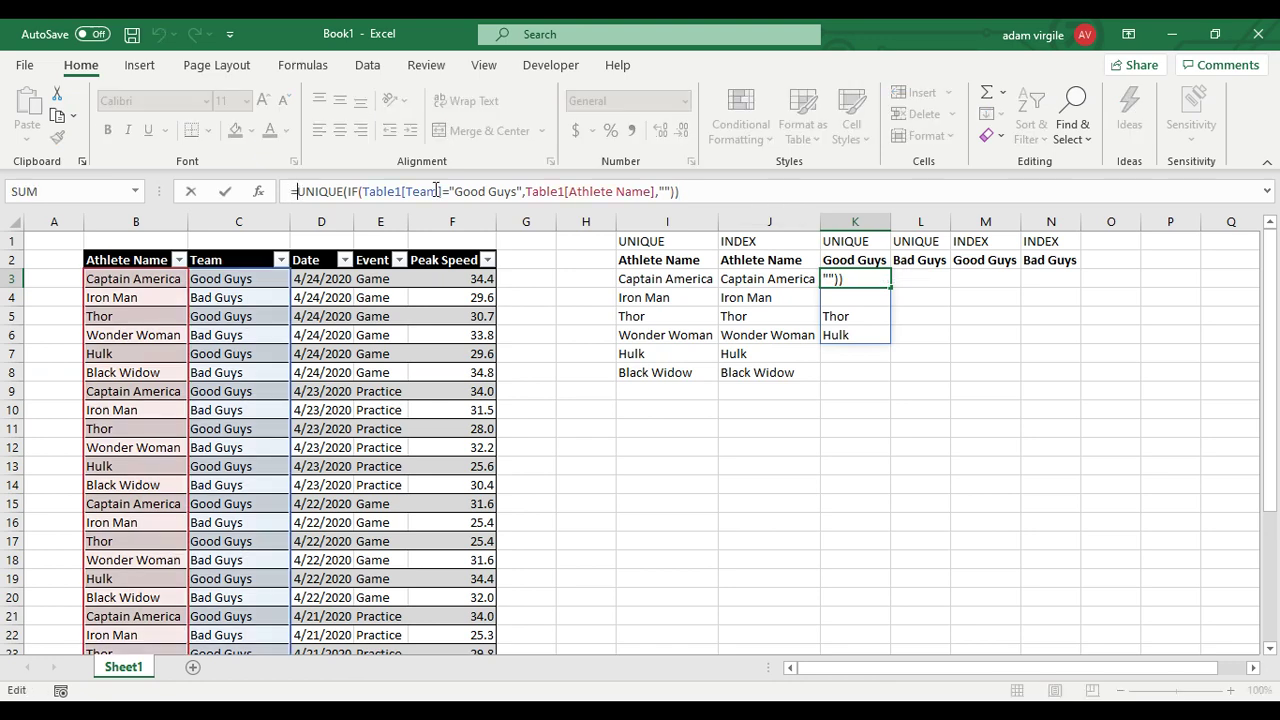
click(661, 191)
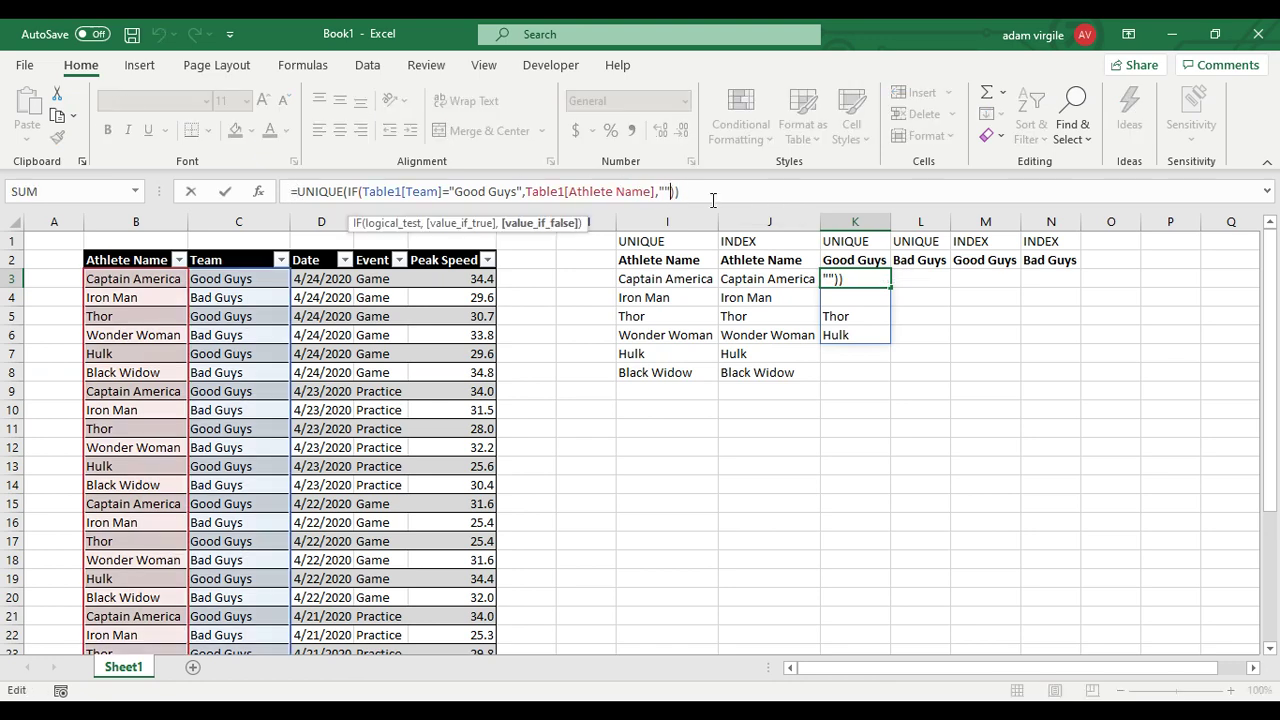
key(BackSpace)
key(BackSpace)
key(BackSpace)
key(Return)
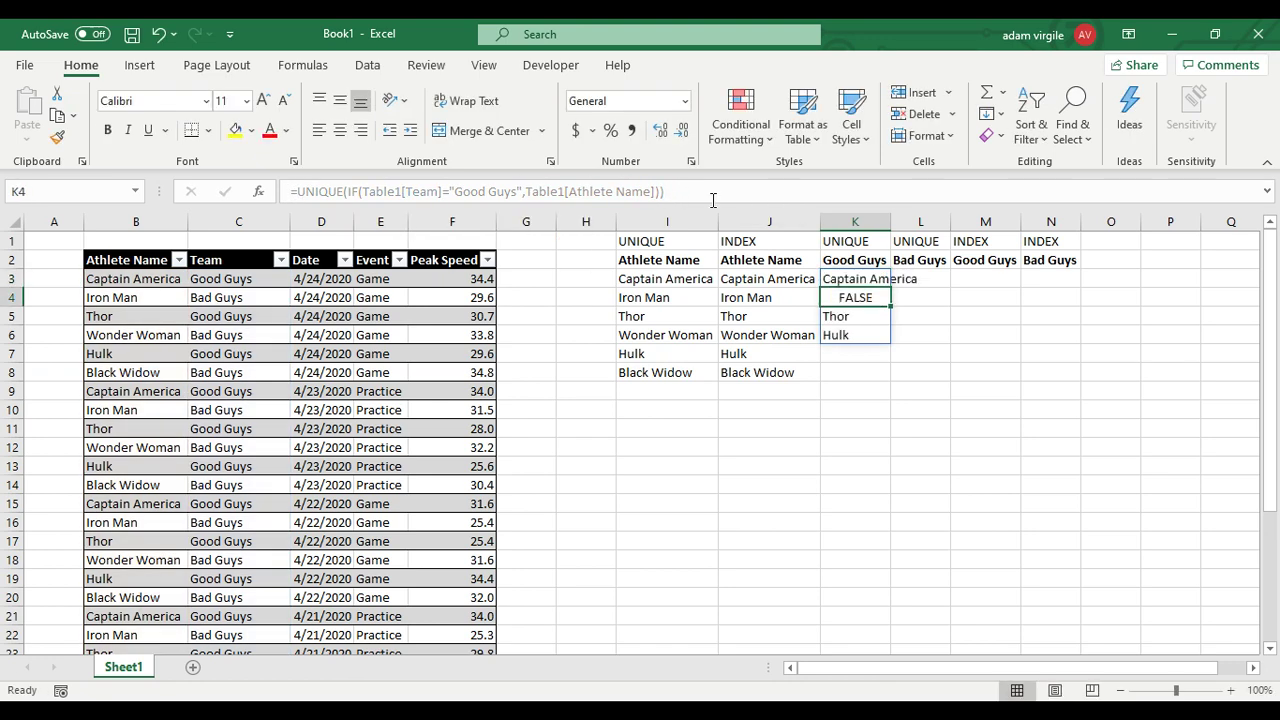
Step: Wrap the K3 formula in a SORT function to sort the unique Good Guys names
click(845, 282)
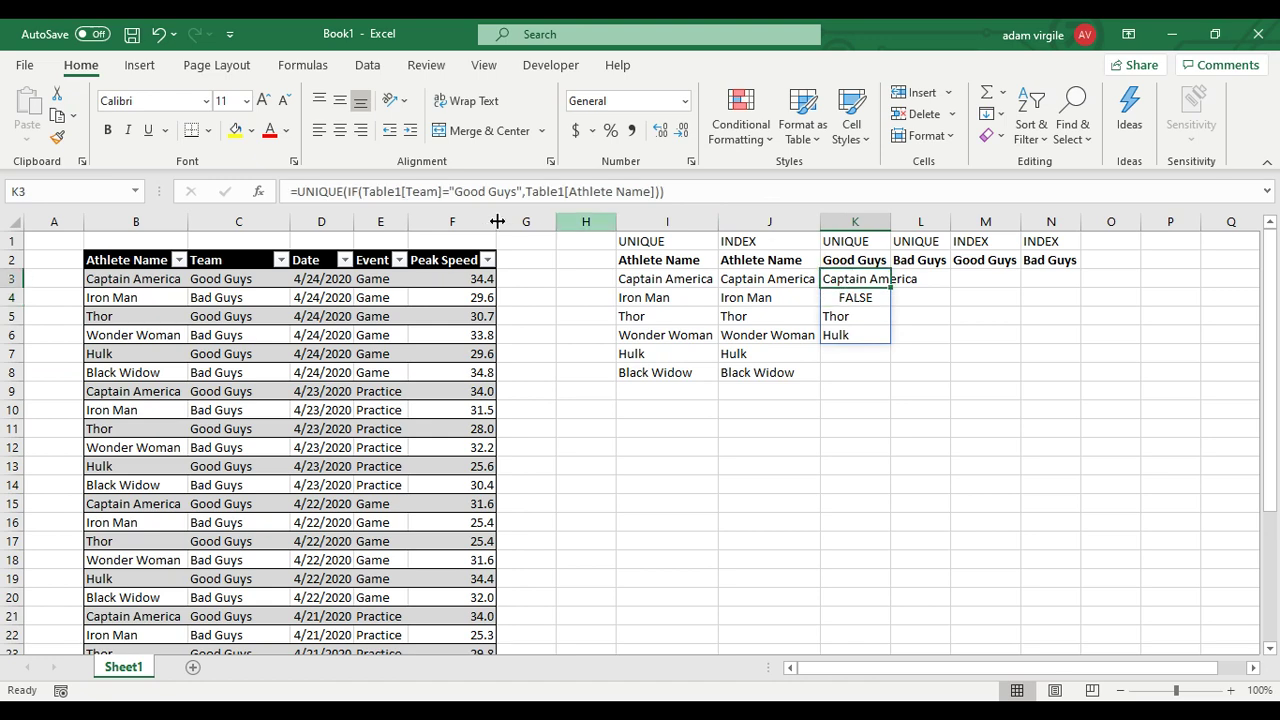
click(300, 191)
text(SORT()
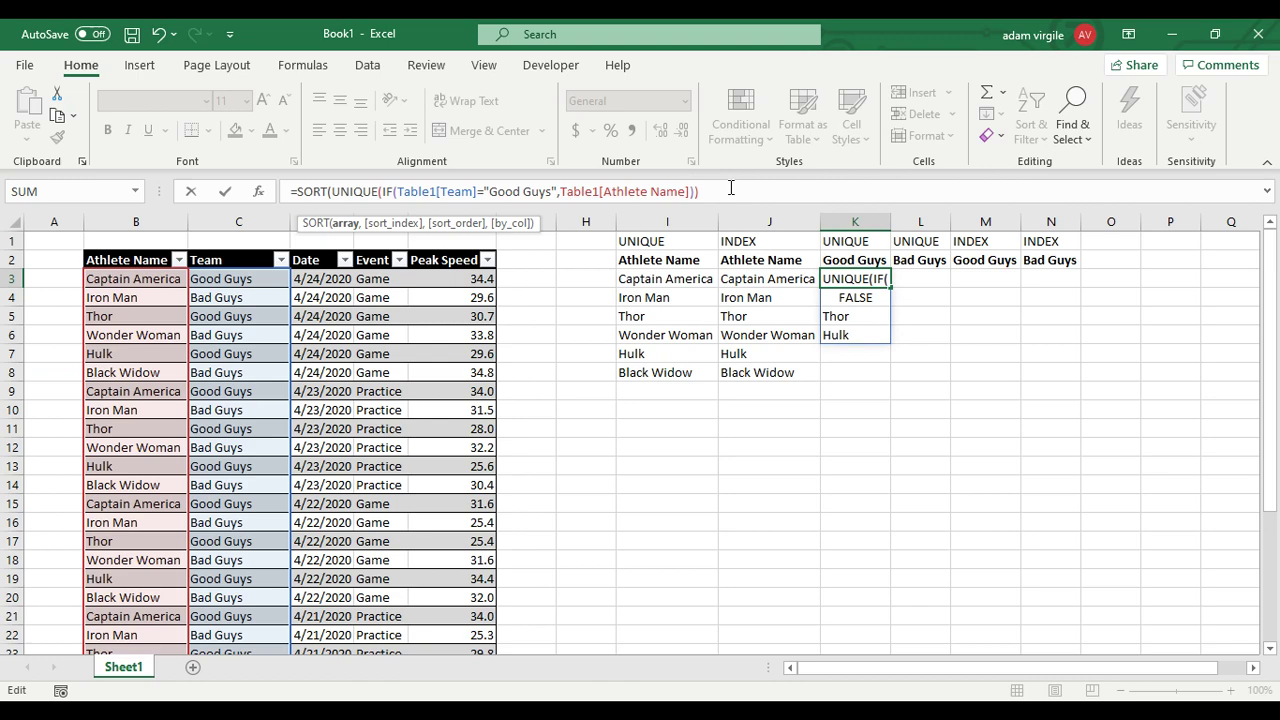
text())
key(Return)
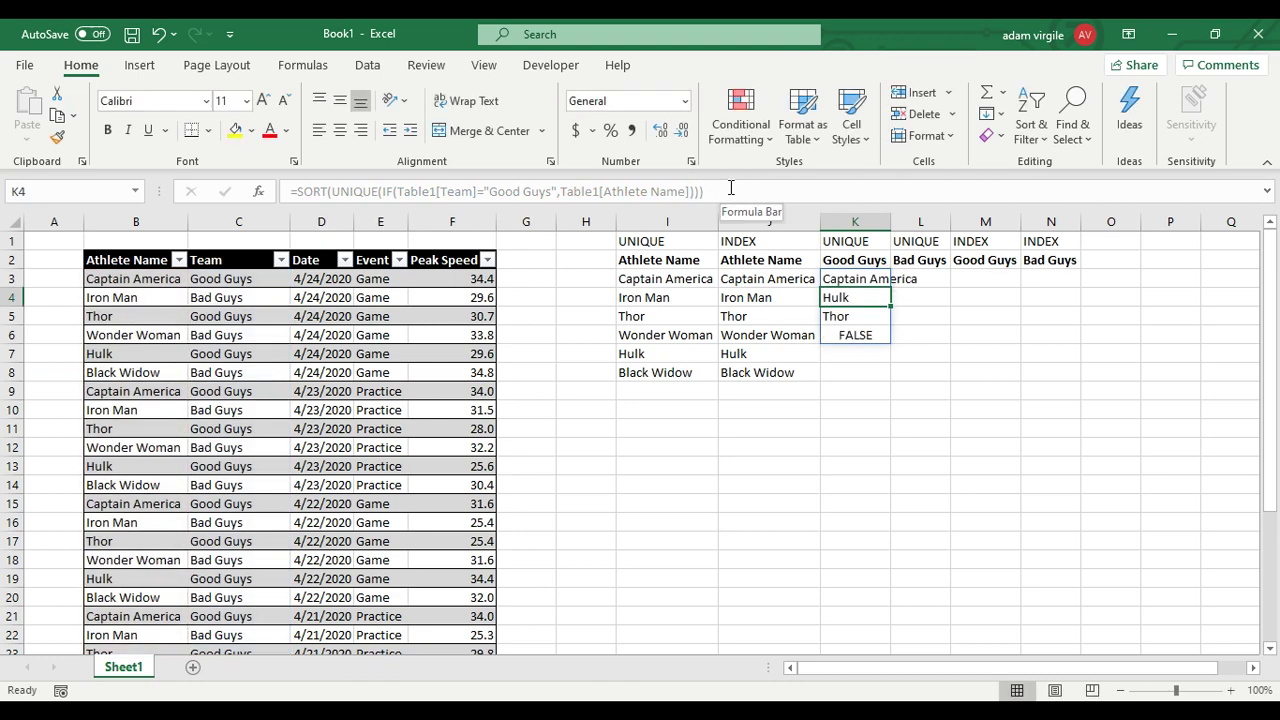
Step: Try to clear the spilled FALSE in K6, and add "" as the value_if_false argument in the K3 formula
click(857, 334)
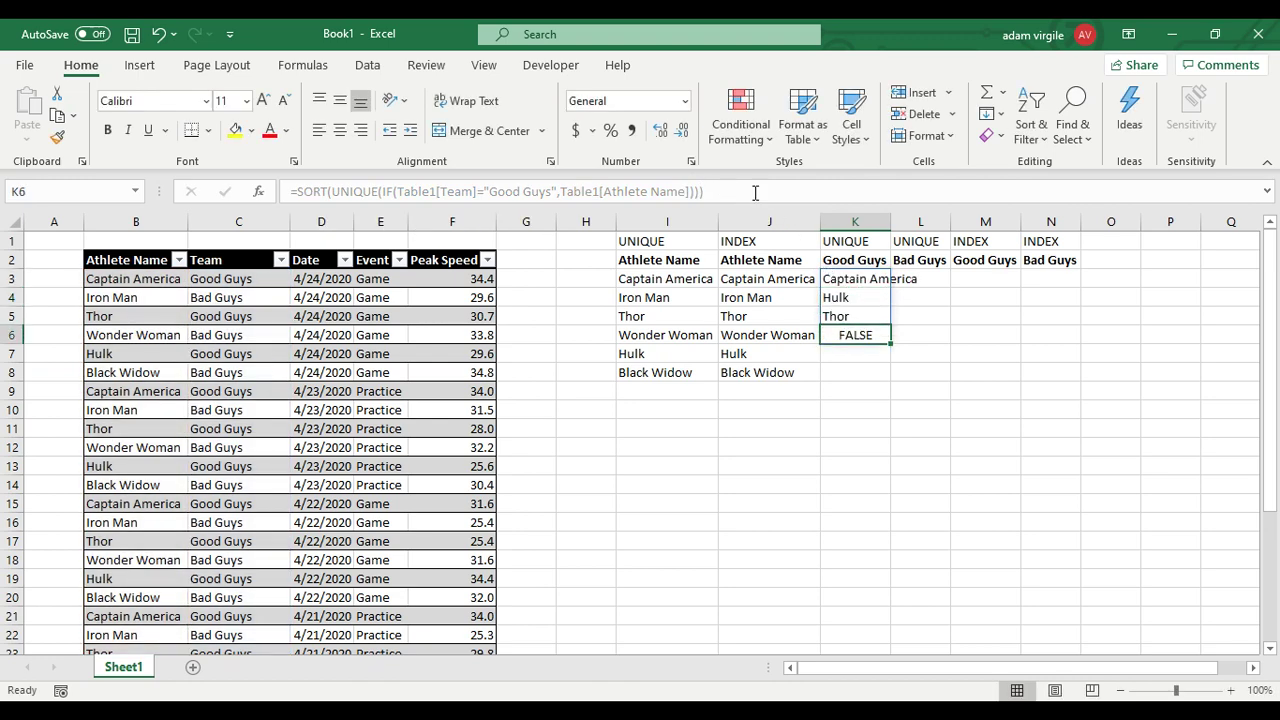
key(BackSpace)
click(857, 278)
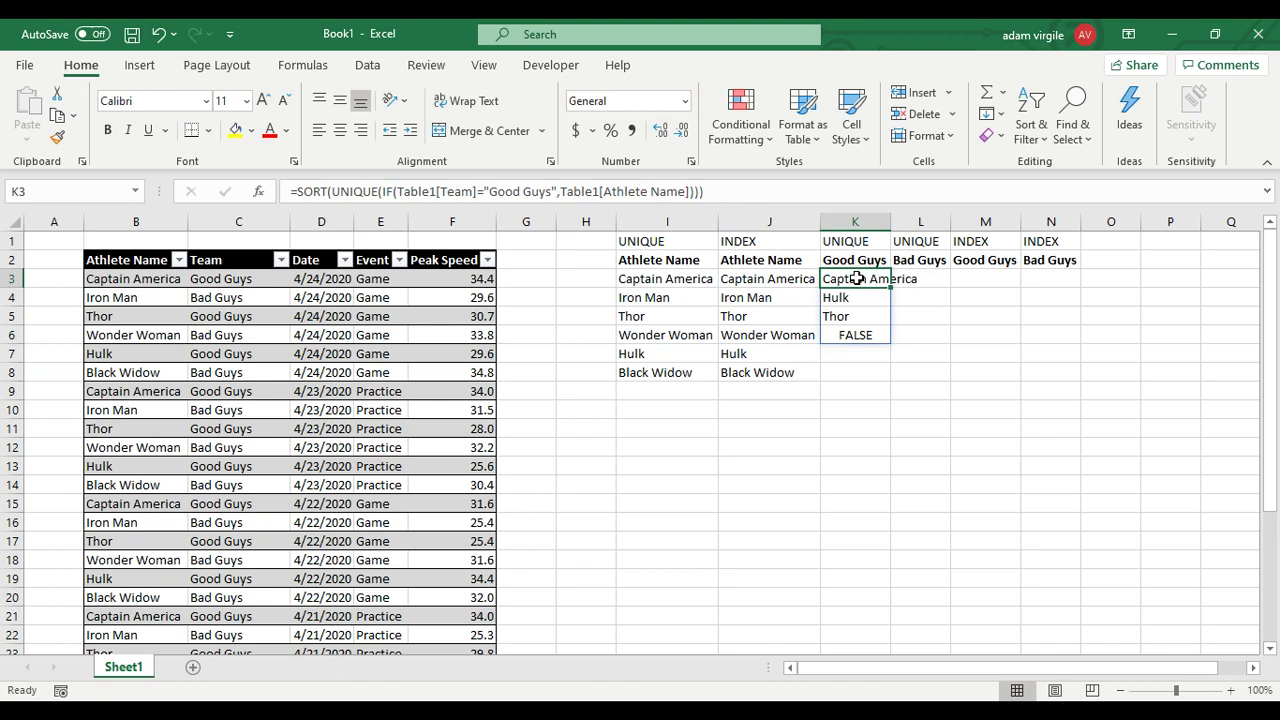
click(689, 191)
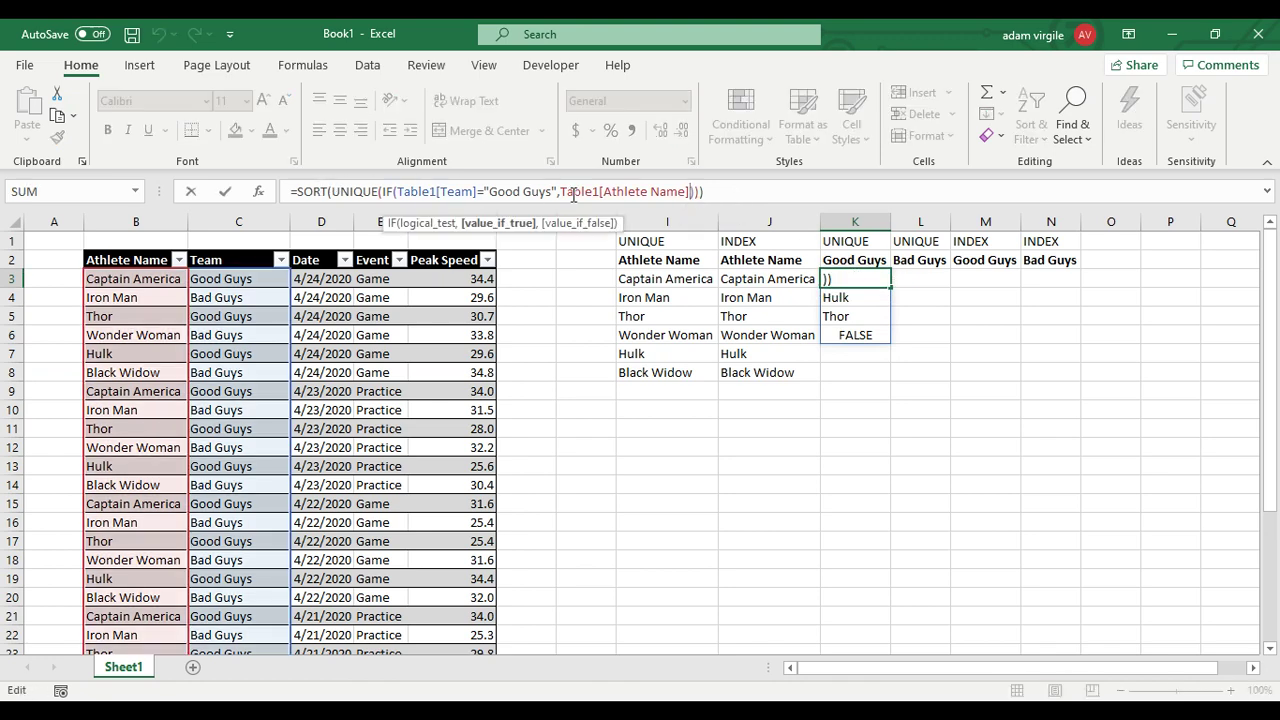
text(,)
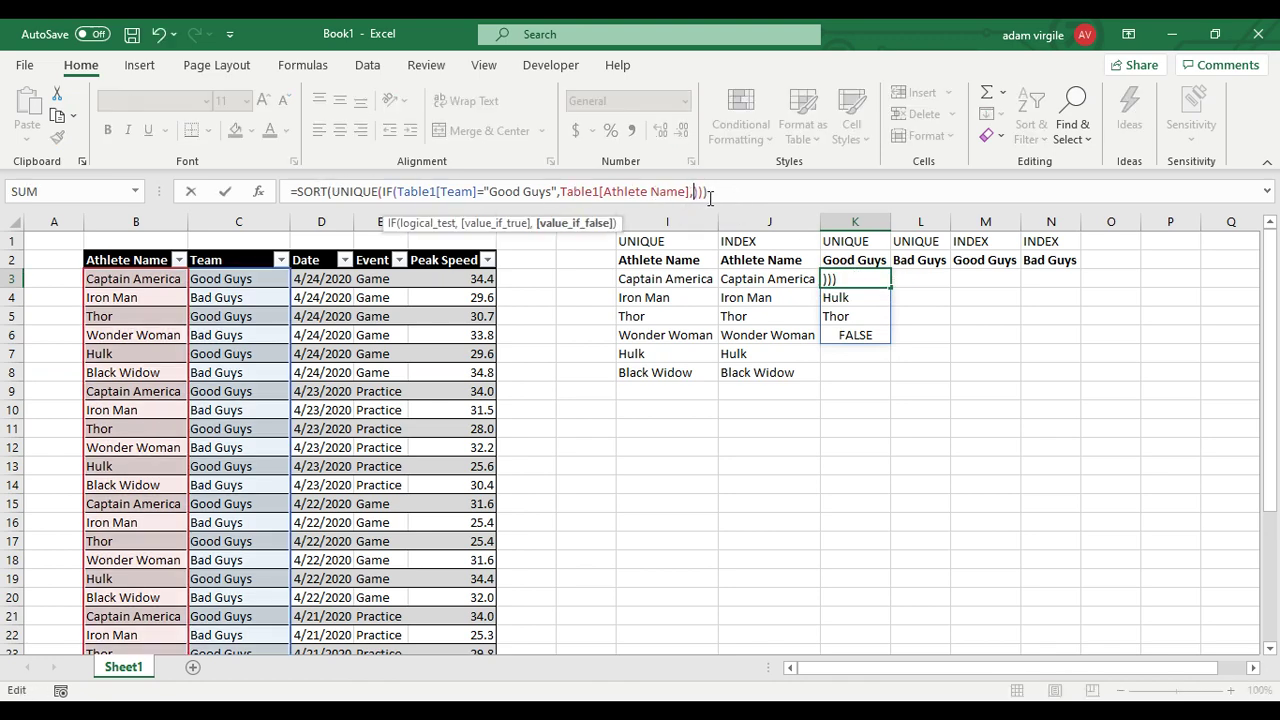
text("")
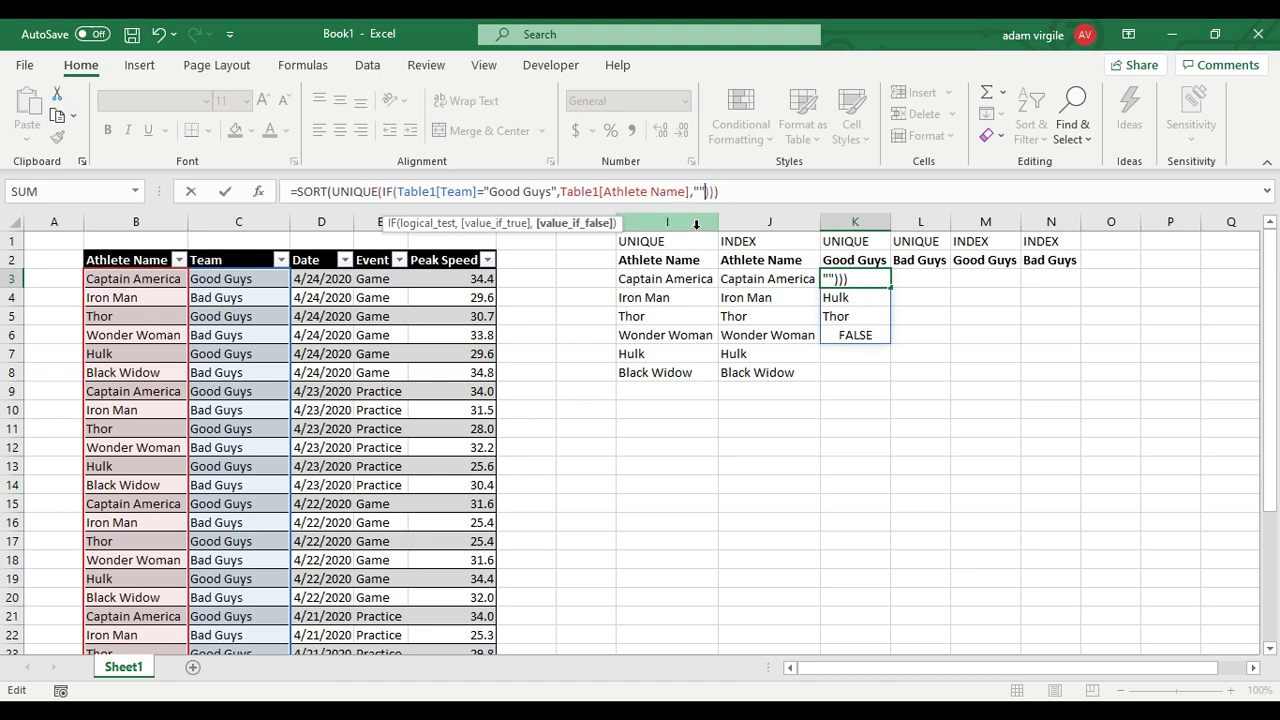
key(Return)
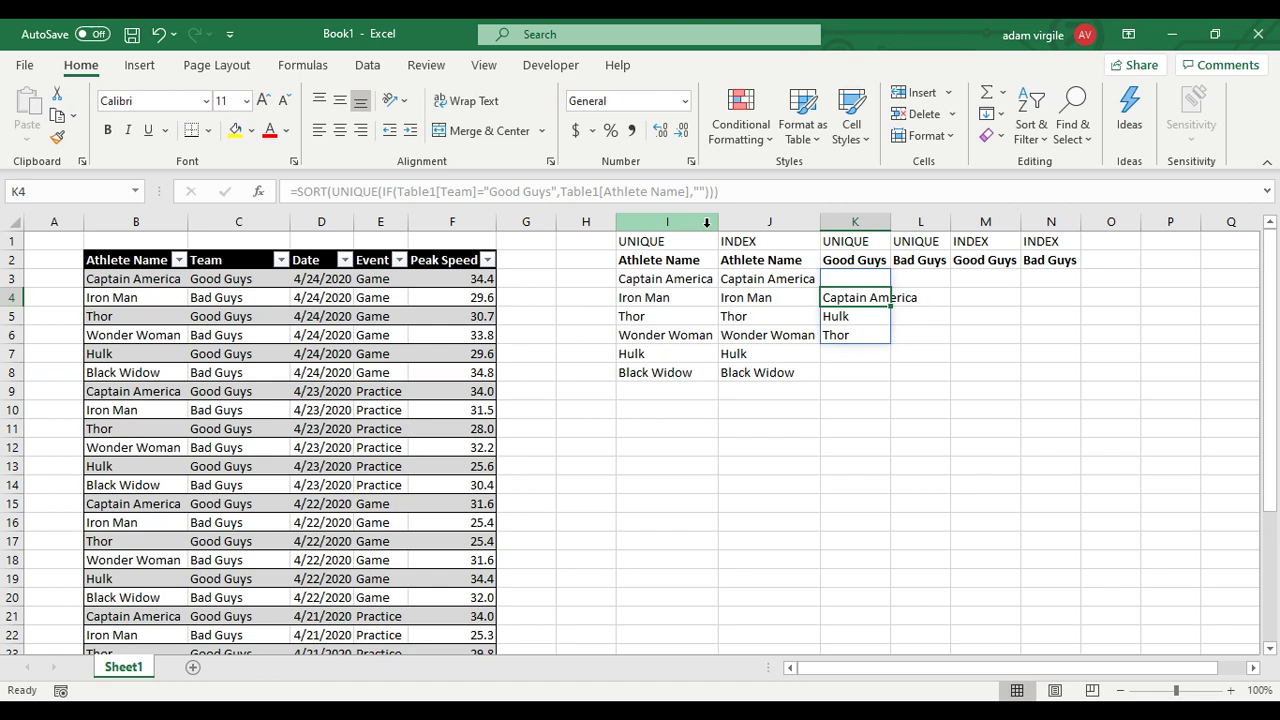
Step: Filter the table's Team column to show only Good Guys
click(835, 276)
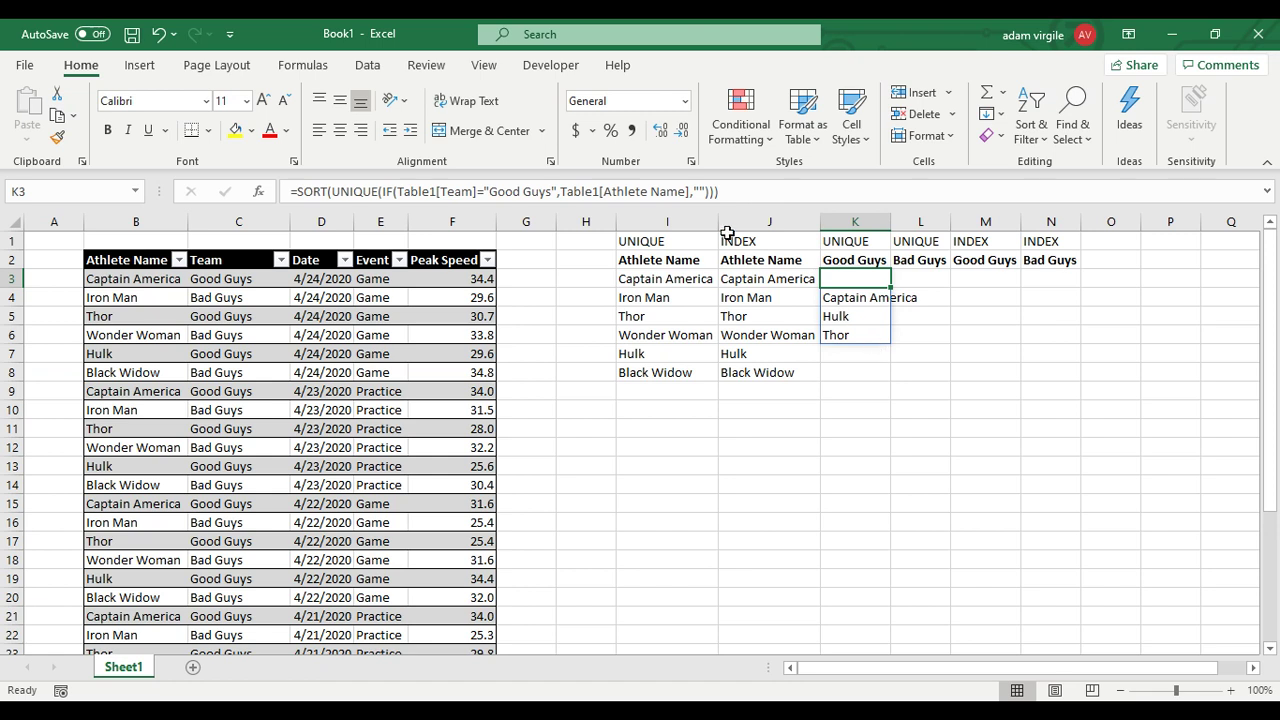
click(918, 281)
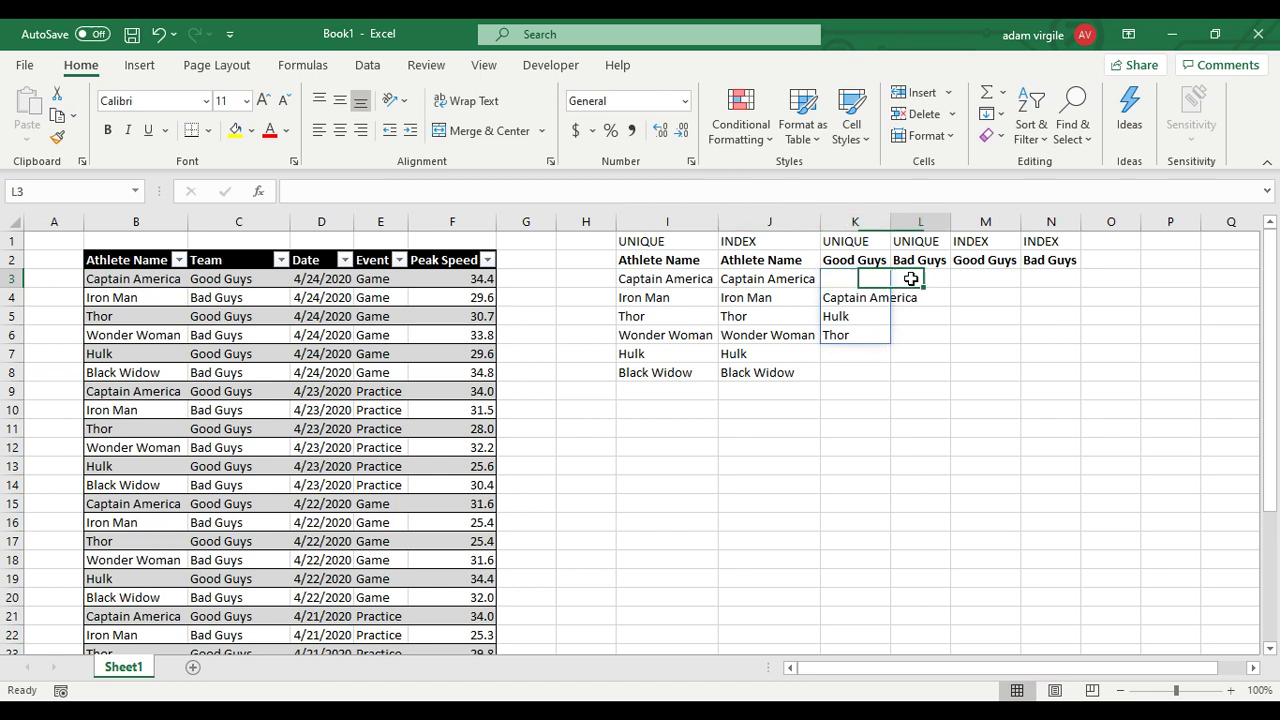
drag(852, 297, 852, 335)
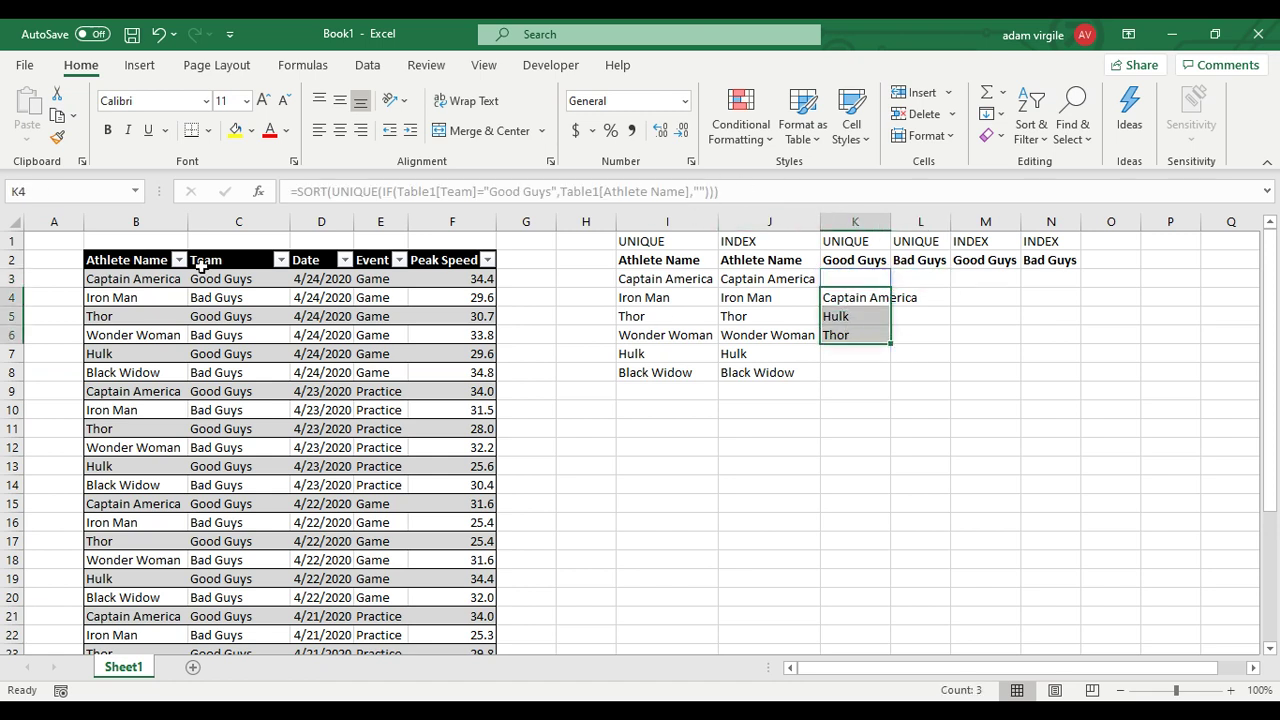
click(280, 259)
click(94, 455)
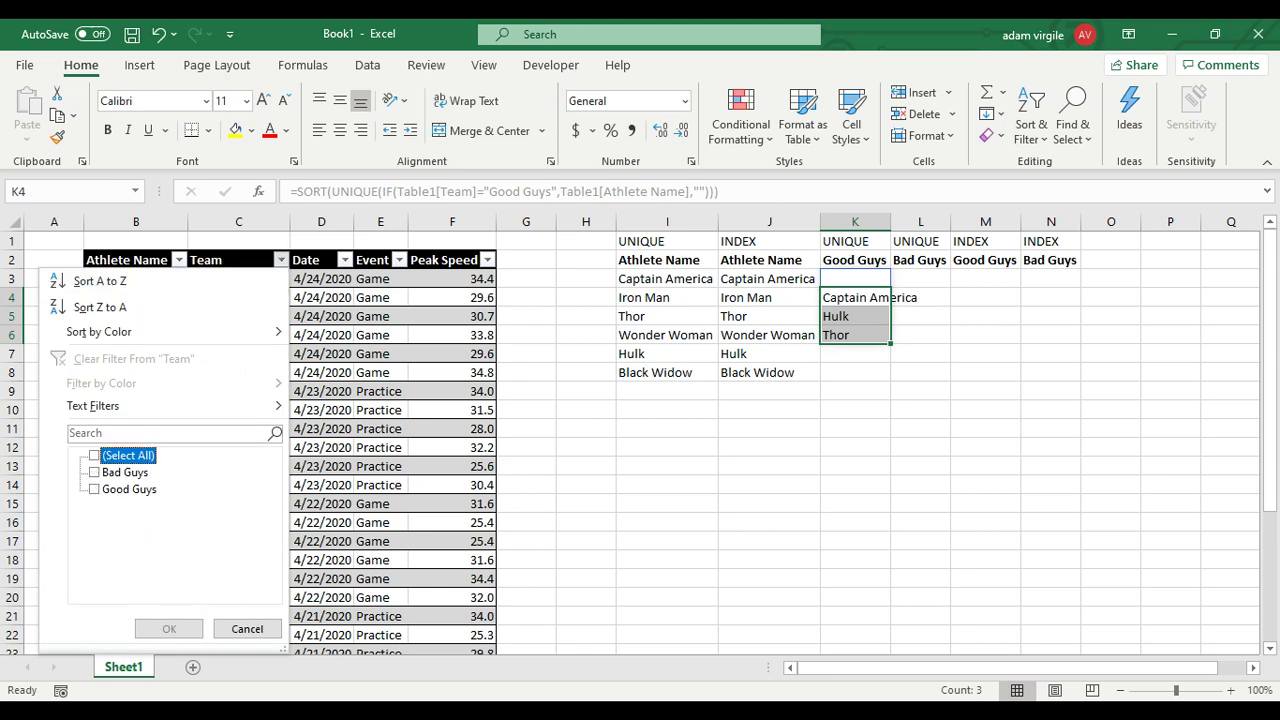
click(94, 489)
click(169, 628)
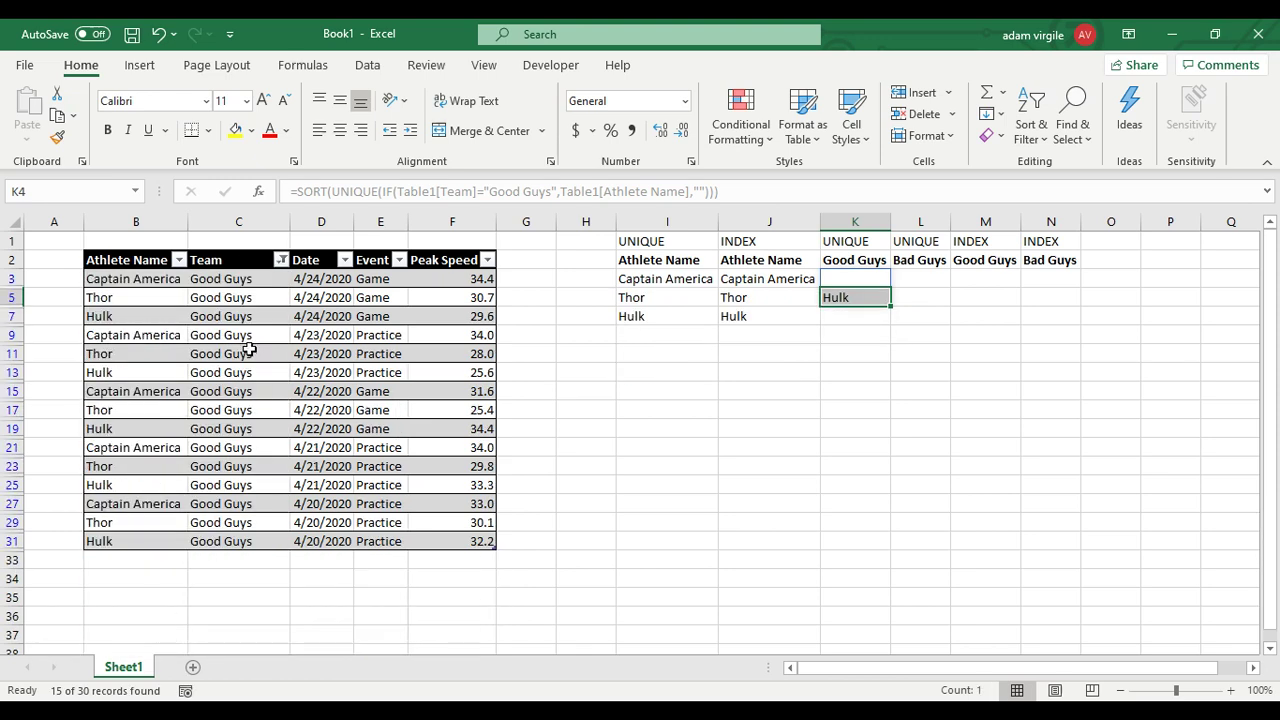
Step: Examine which athlete names belong to Good Guys in the filtered table and in the Athlete Name filter list
click(866, 320)
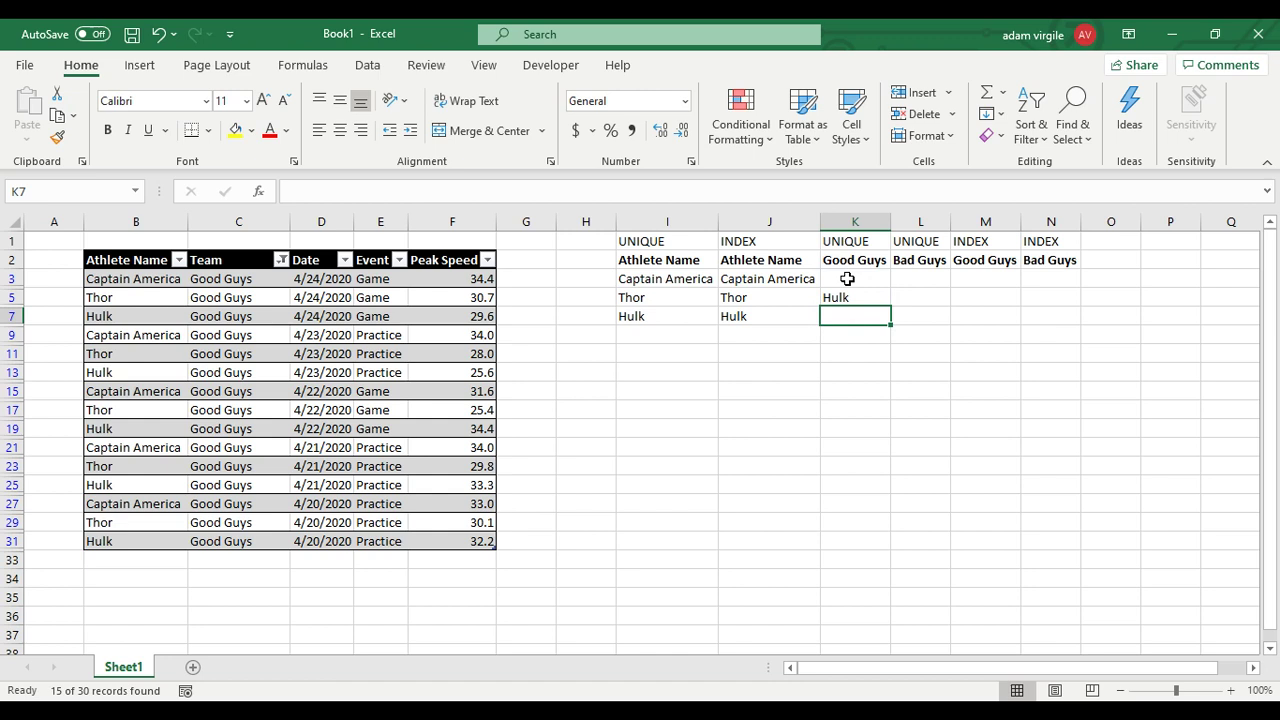
click(281, 259)
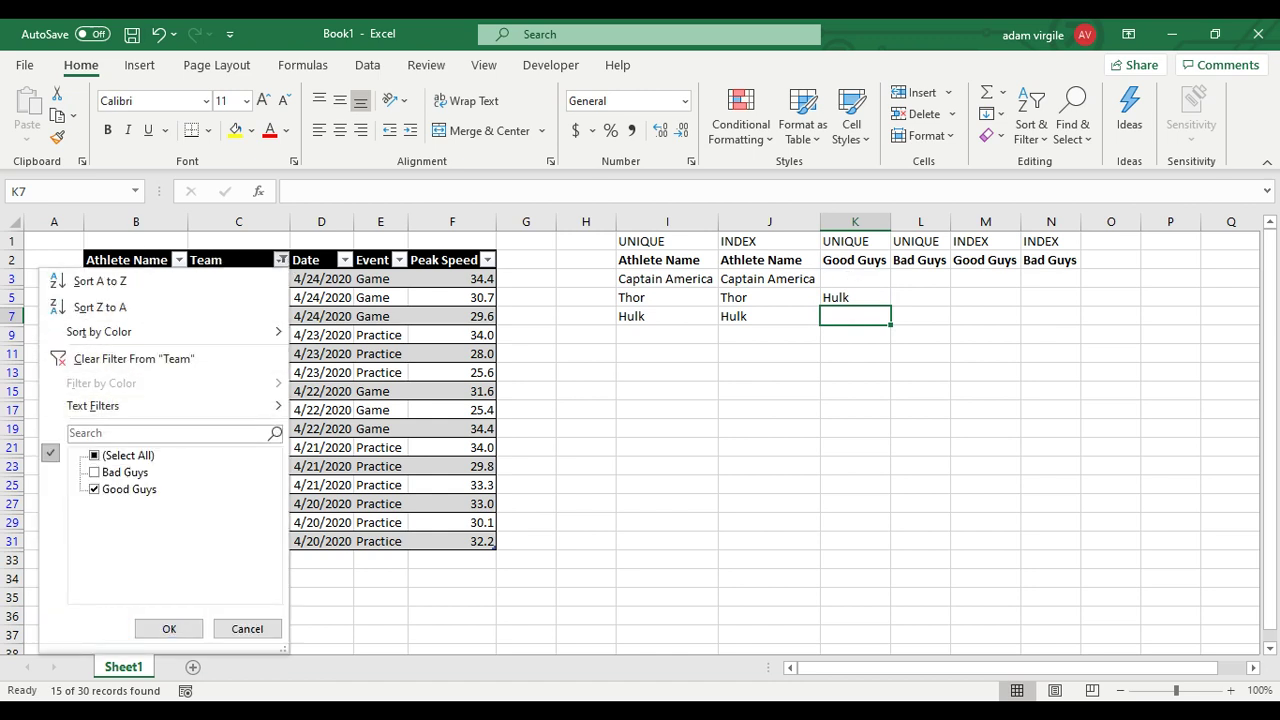
click(169, 628)
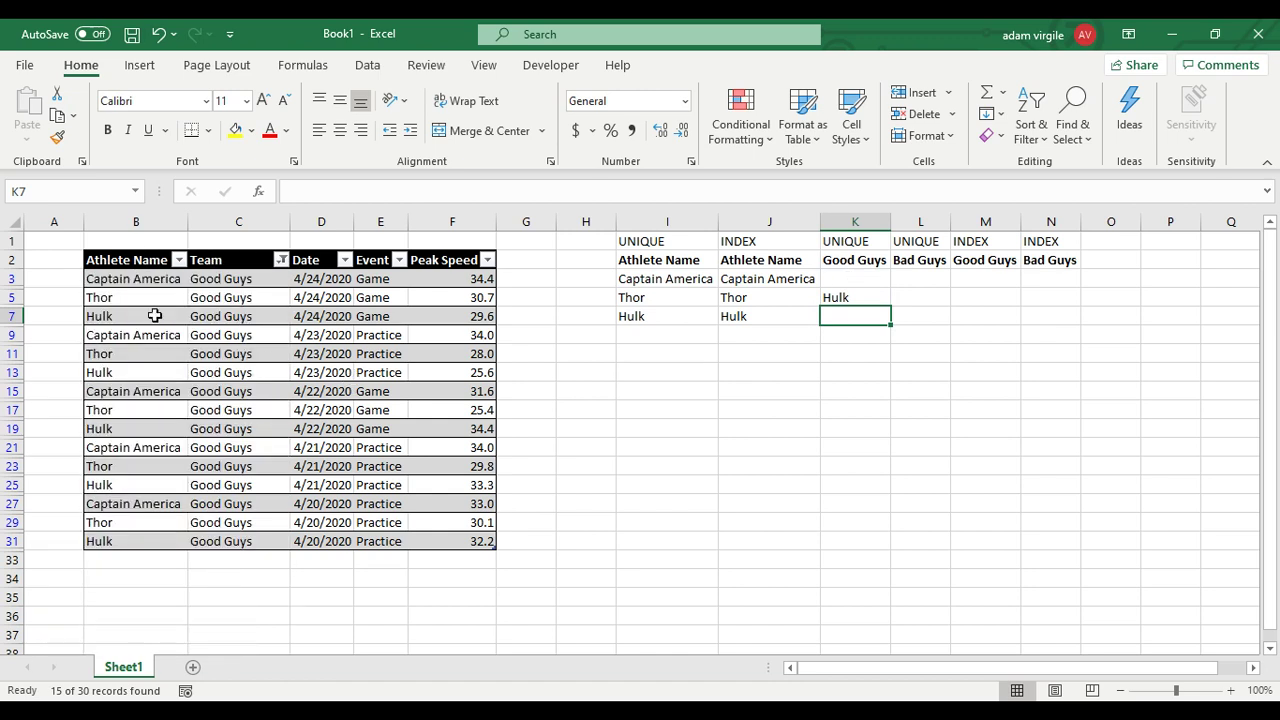
click(143, 279)
click(148, 297)
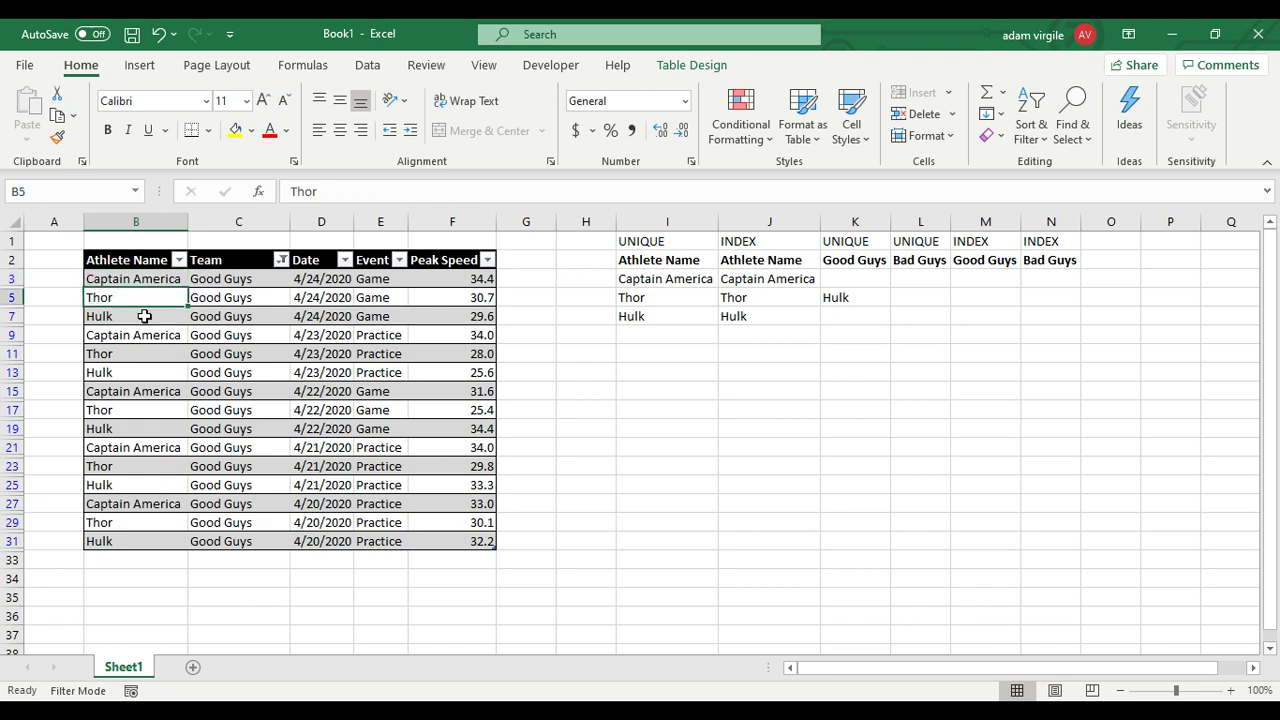
click(143, 316)
click(281, 260)
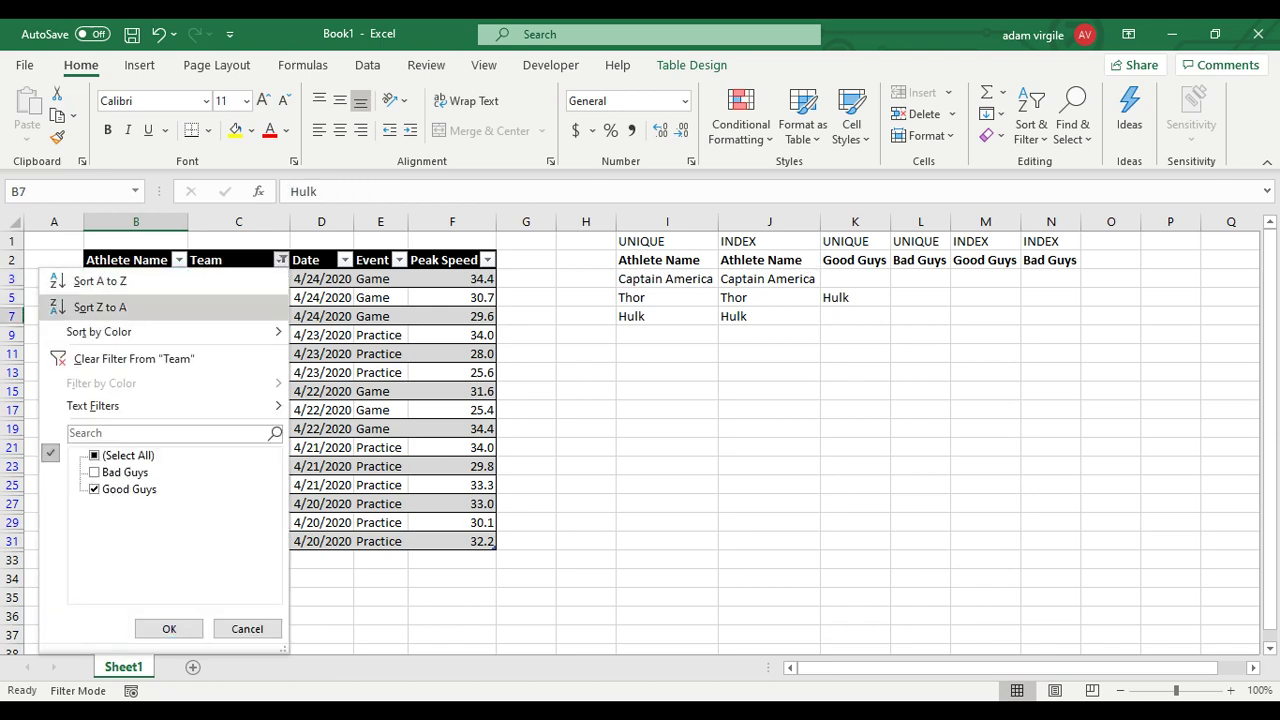
key(Escape)
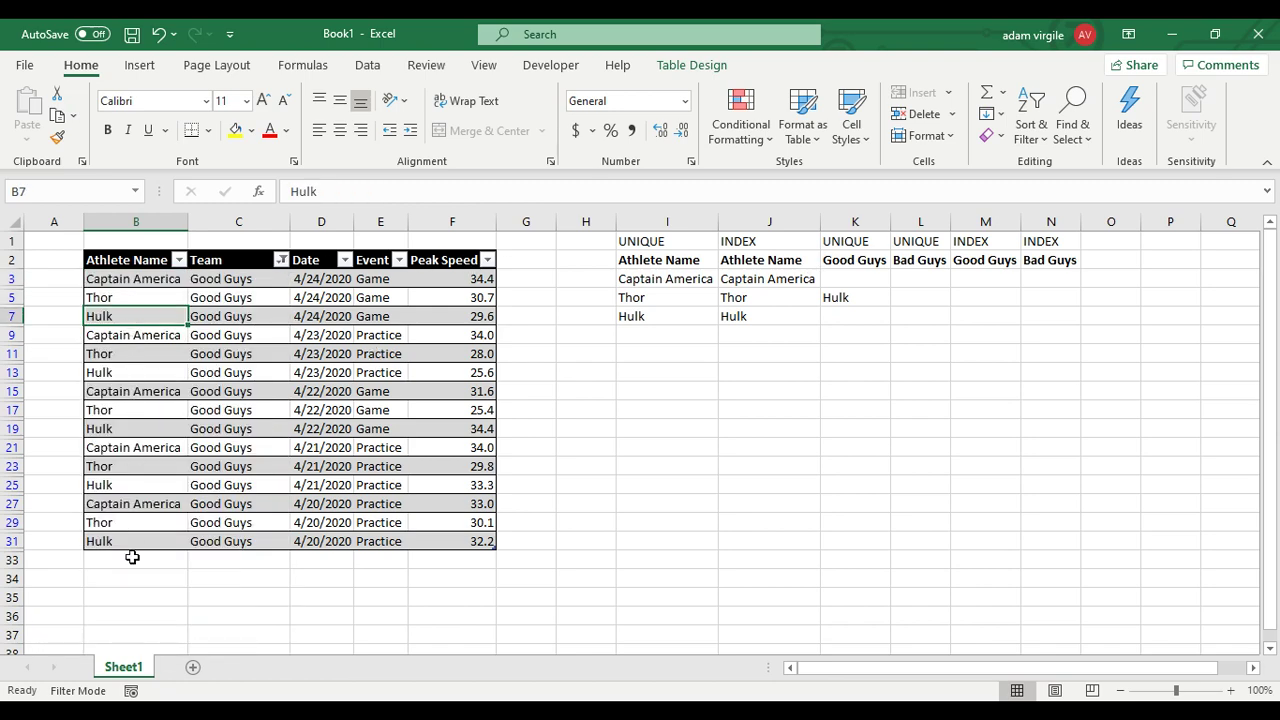
click(179, 260)
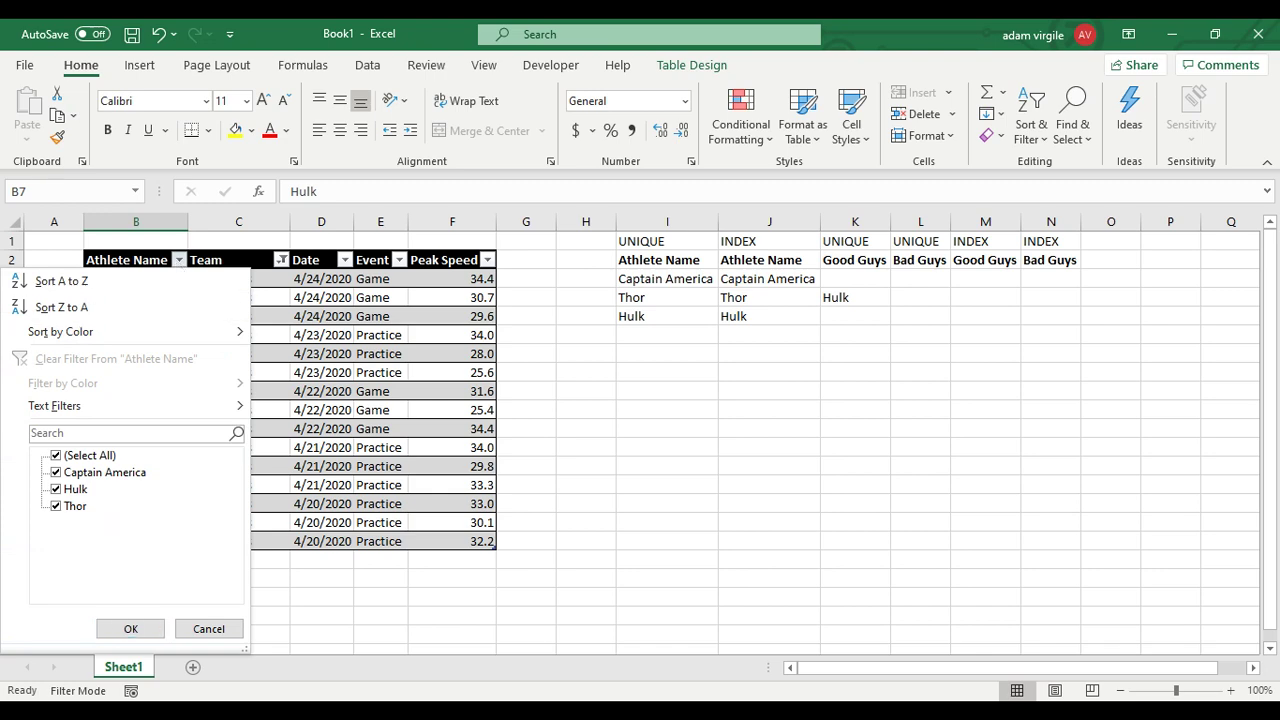
Step: Clear the filter from the Team column and check the Good Guys names listed in K4:K6
click(282, 260)
click(282, 260)
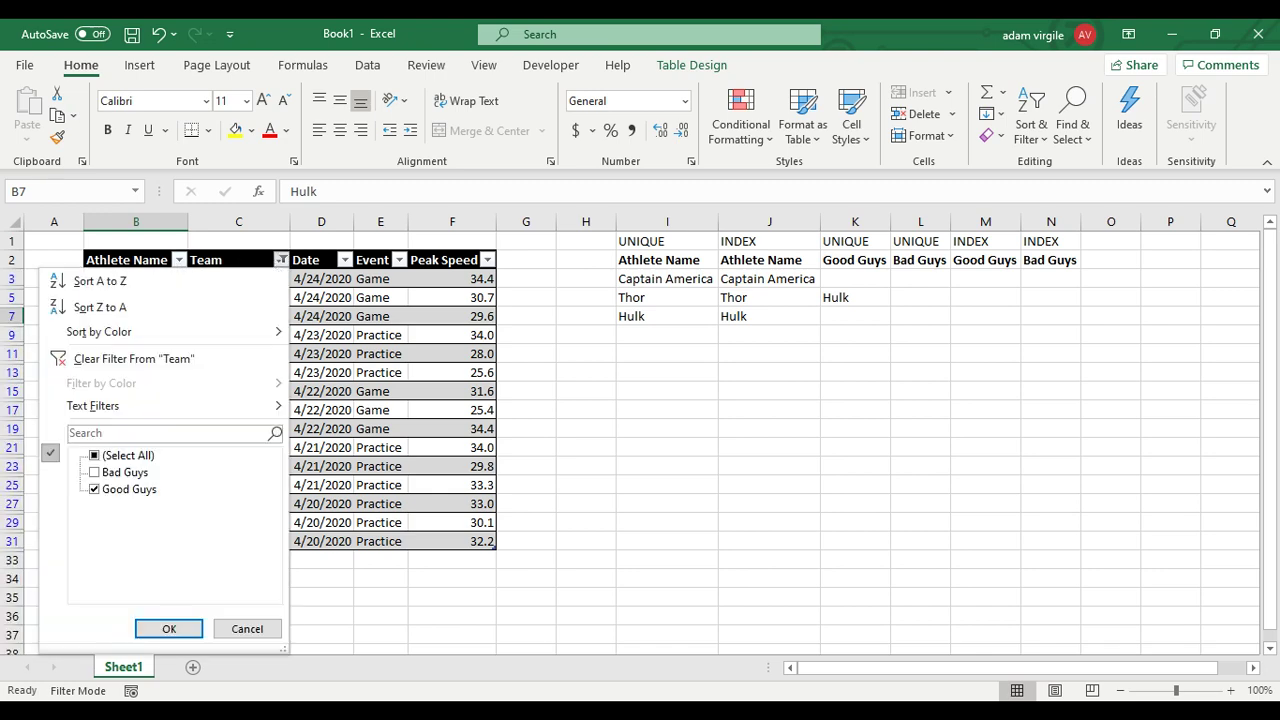
click(133, 358)
click(858, 300)
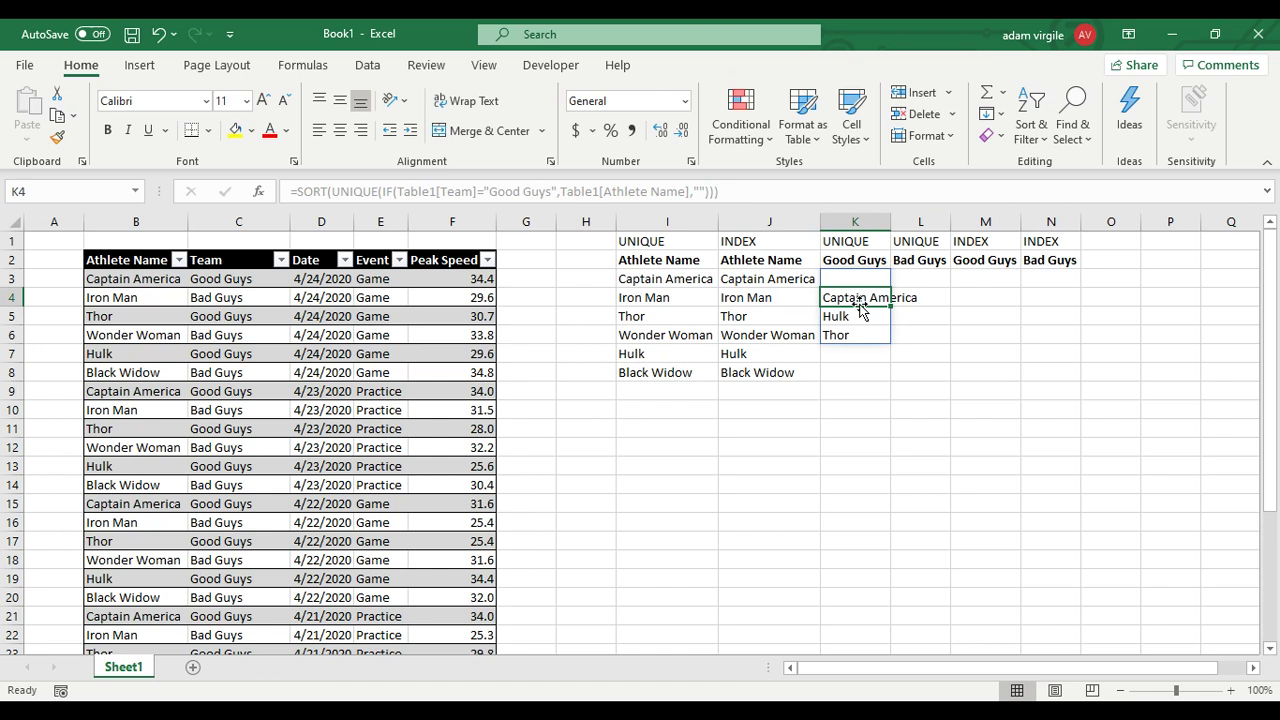
click(855, 316)
click(855, 335)
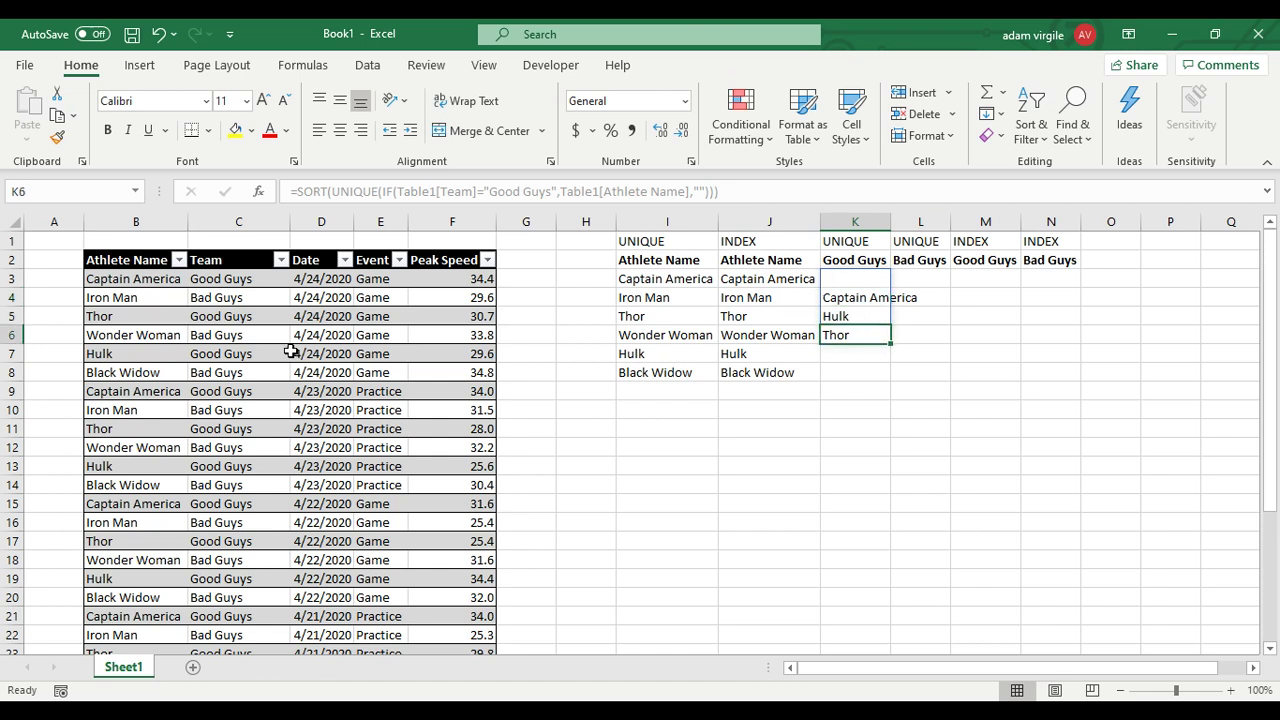
Step: Copy the Good Guys formula from K3 into L3 under Bad Guys
click(852, 280)
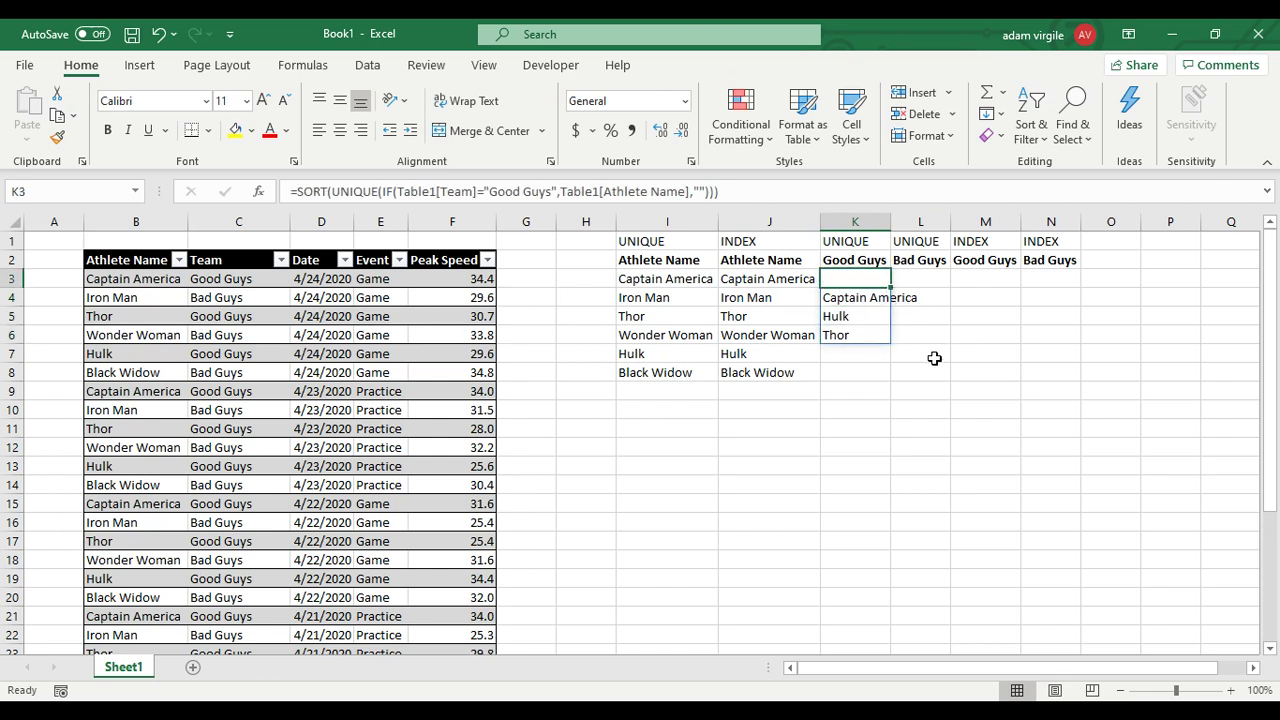
key(ctrl+c)
click(926, 277)
key(ctrl+v)
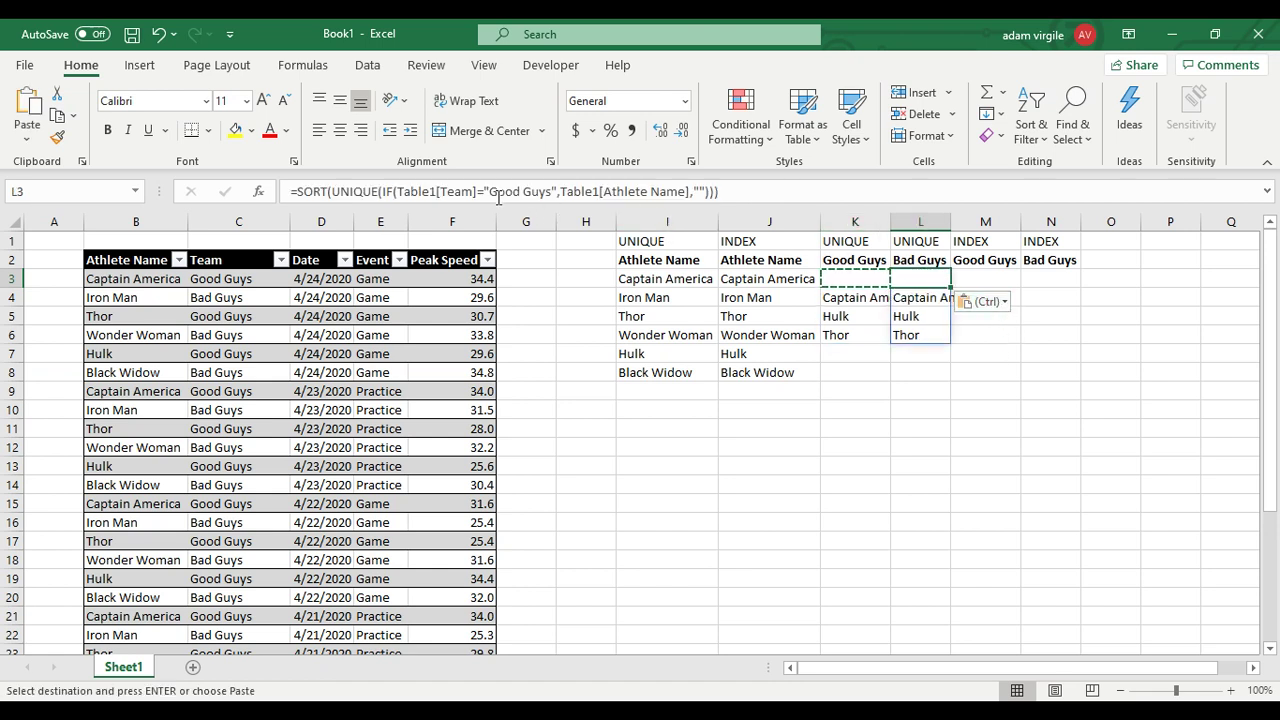
Step: Change the team criterion in L3's formula to "Bad Guys" and check the names listed under both UNIQUE team columns
drag(489, 191, 519, 191)
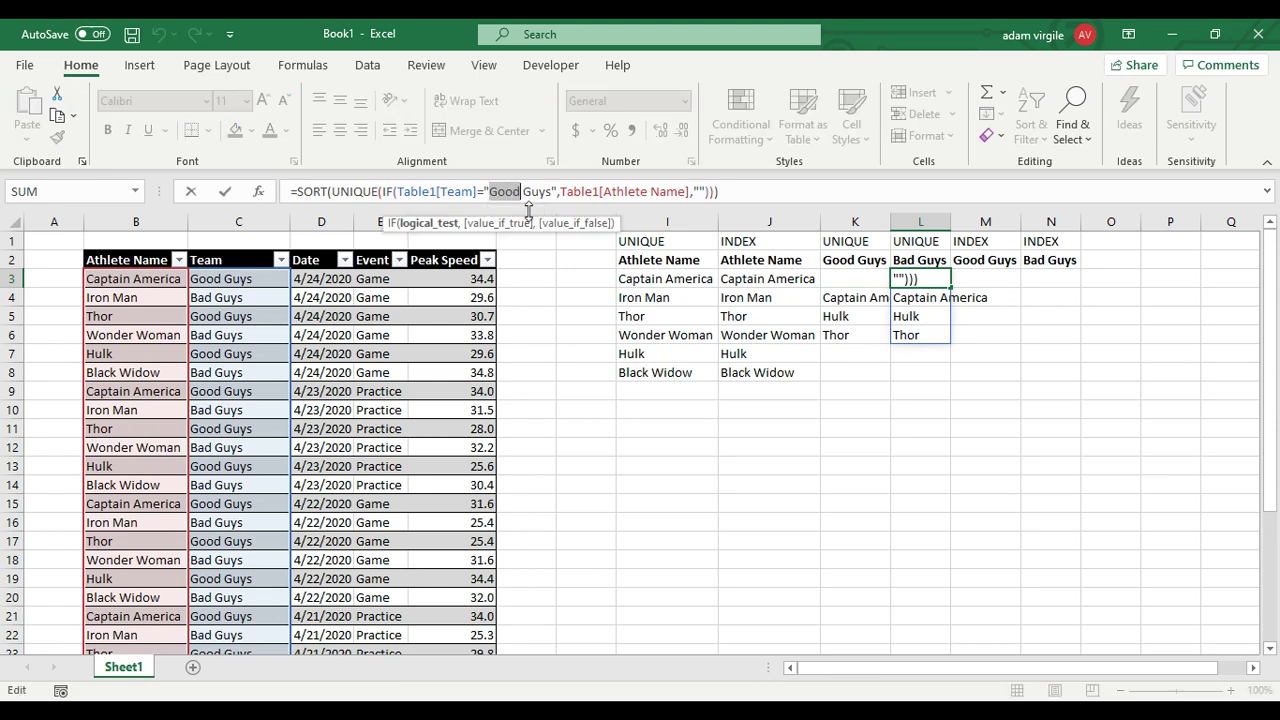
text(Bad)
key(Return)
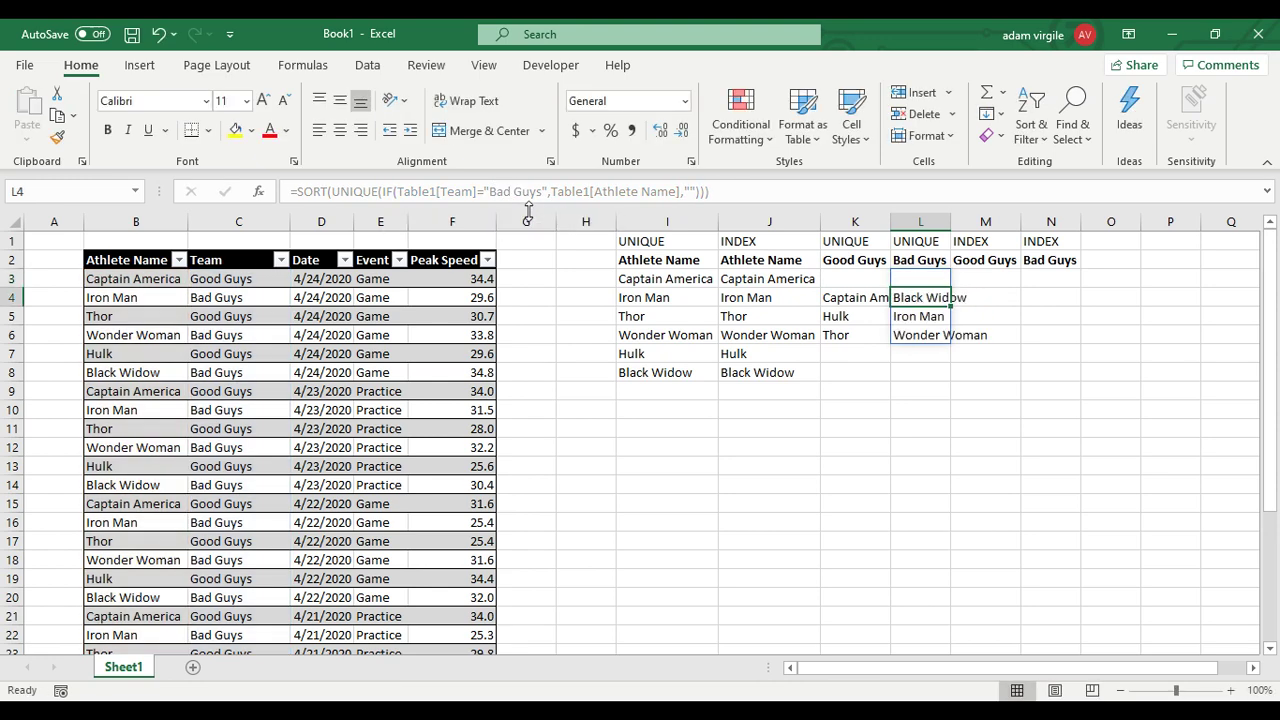
click(1057, 368)
click(930, 300)
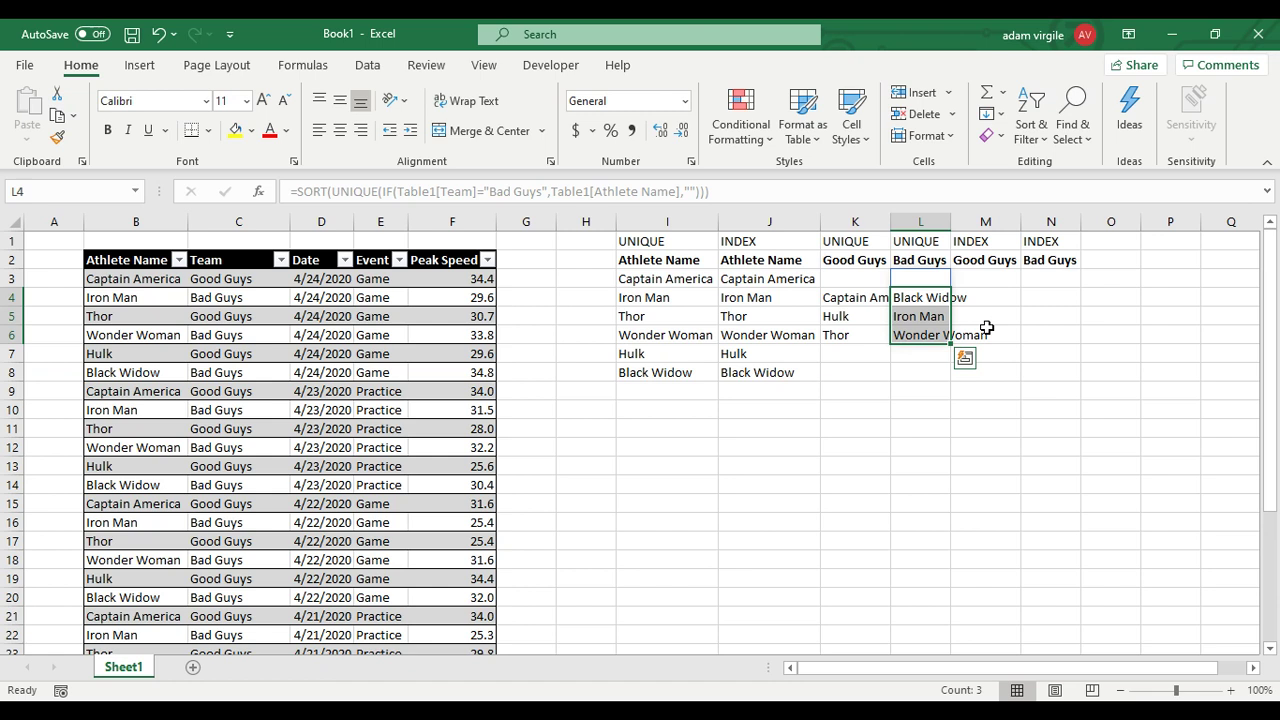
click(984, 336)
click(857, 296)
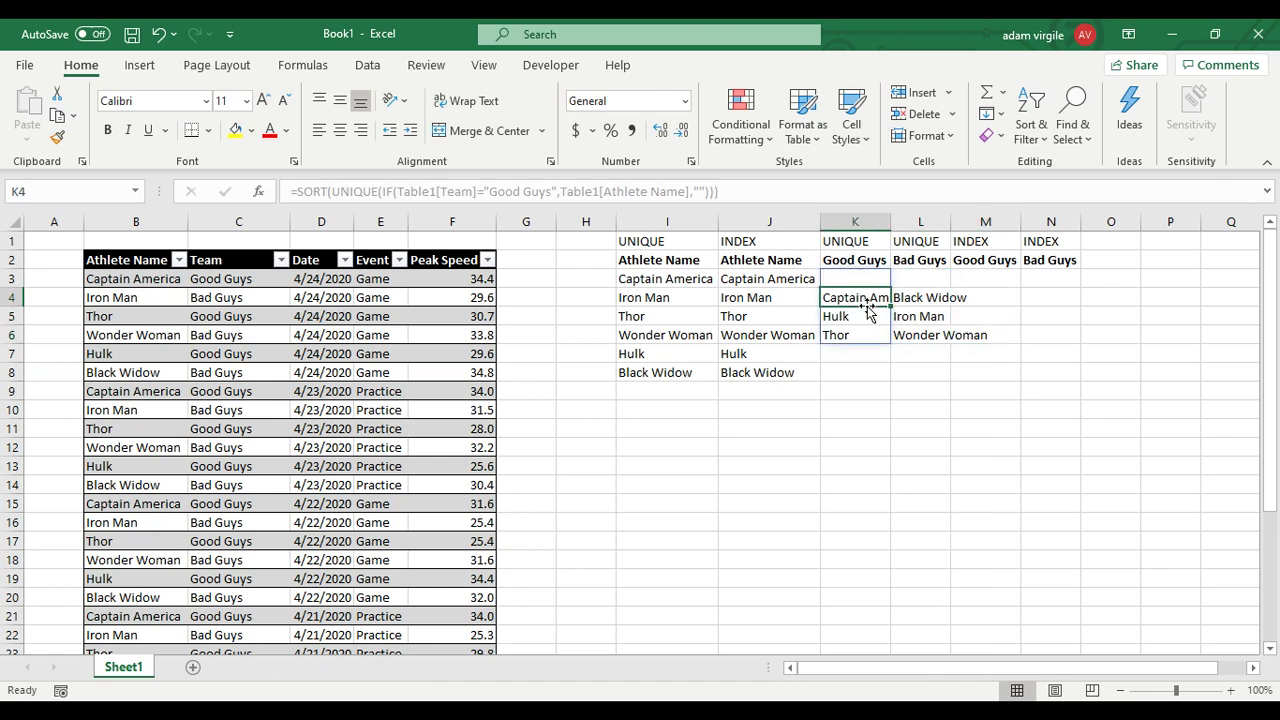
click(924, 300)
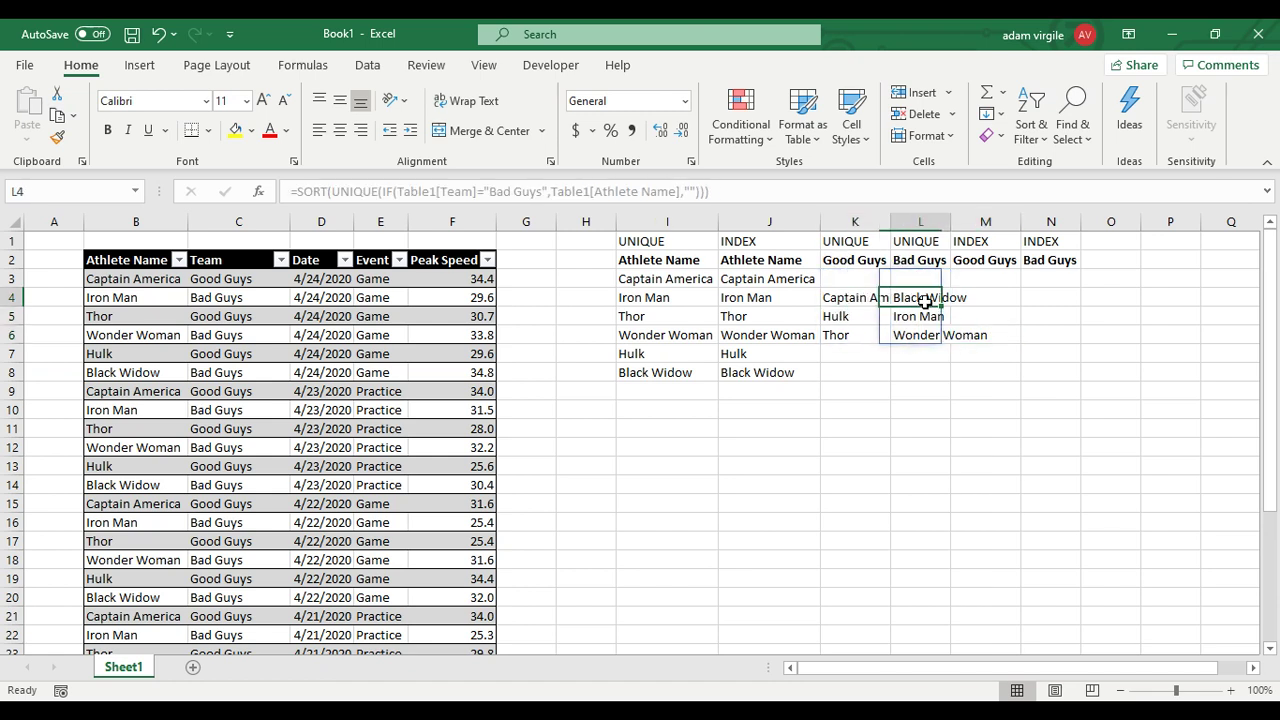
Step: Replace the "Good Guys" text in K3's formula with an absolute reference to the column header, $K$2
click(859, 283)
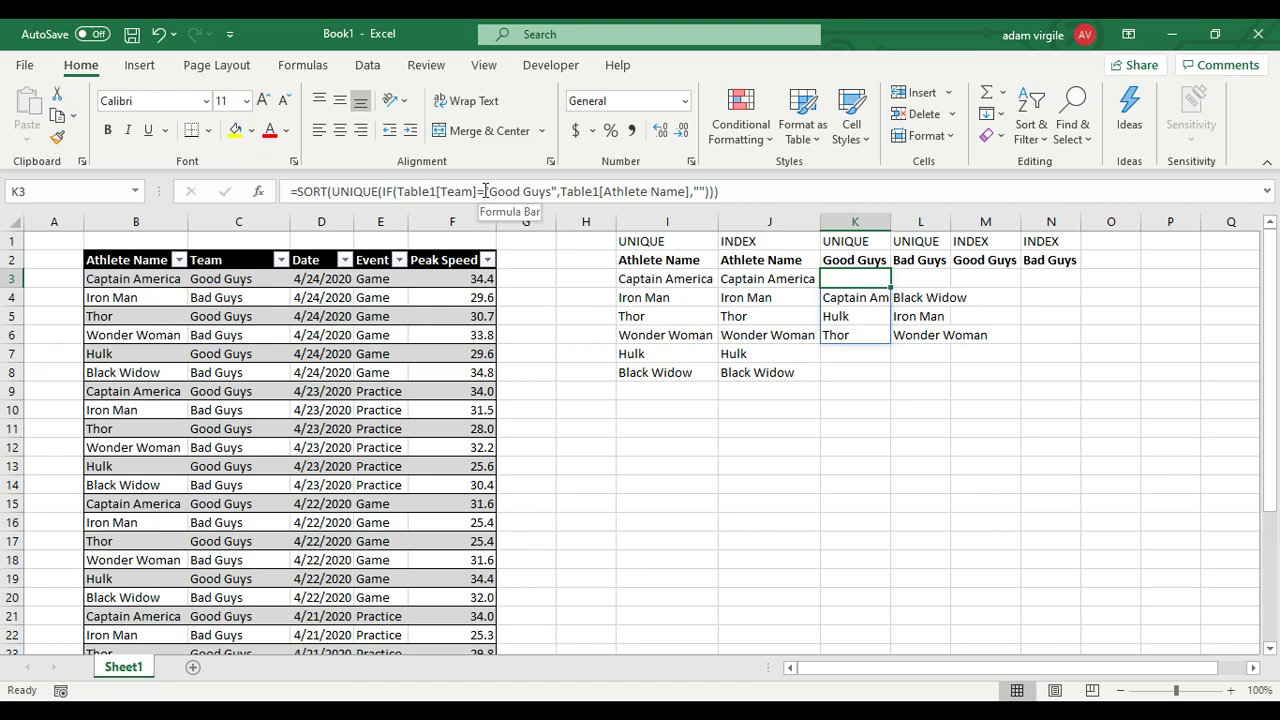
drag(484, 191, 557, 188)
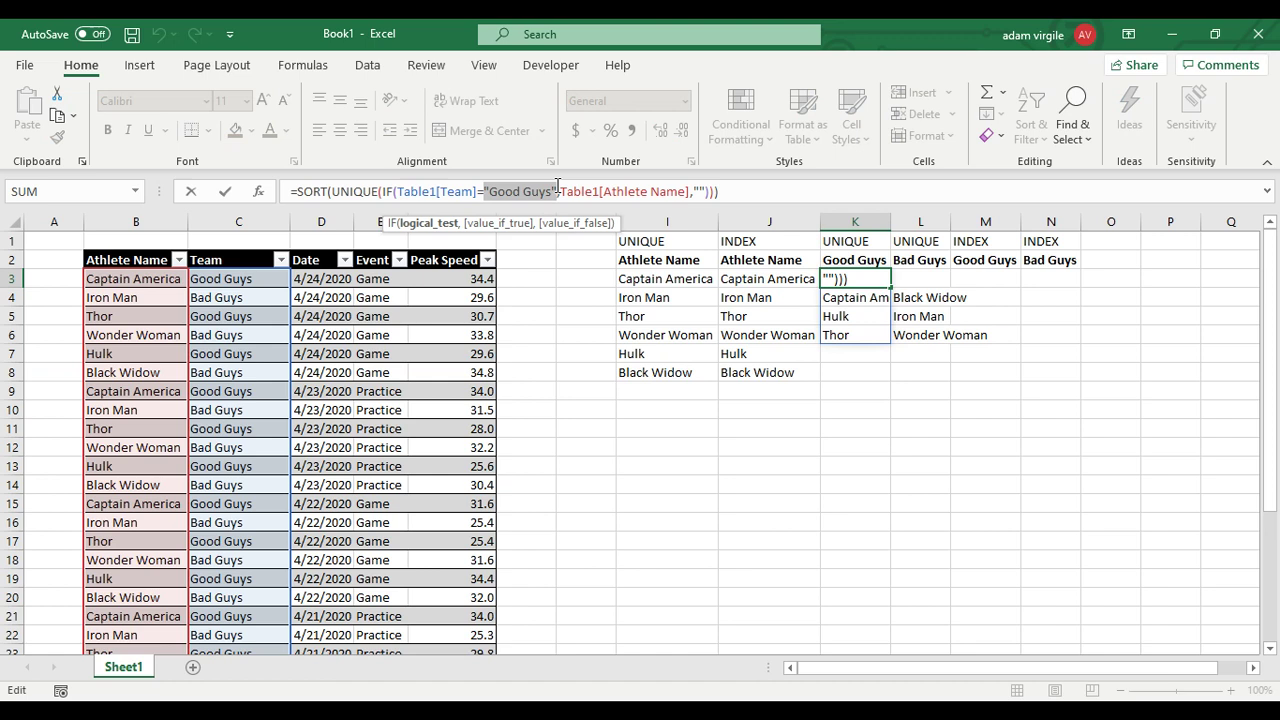
key(BackSpace)
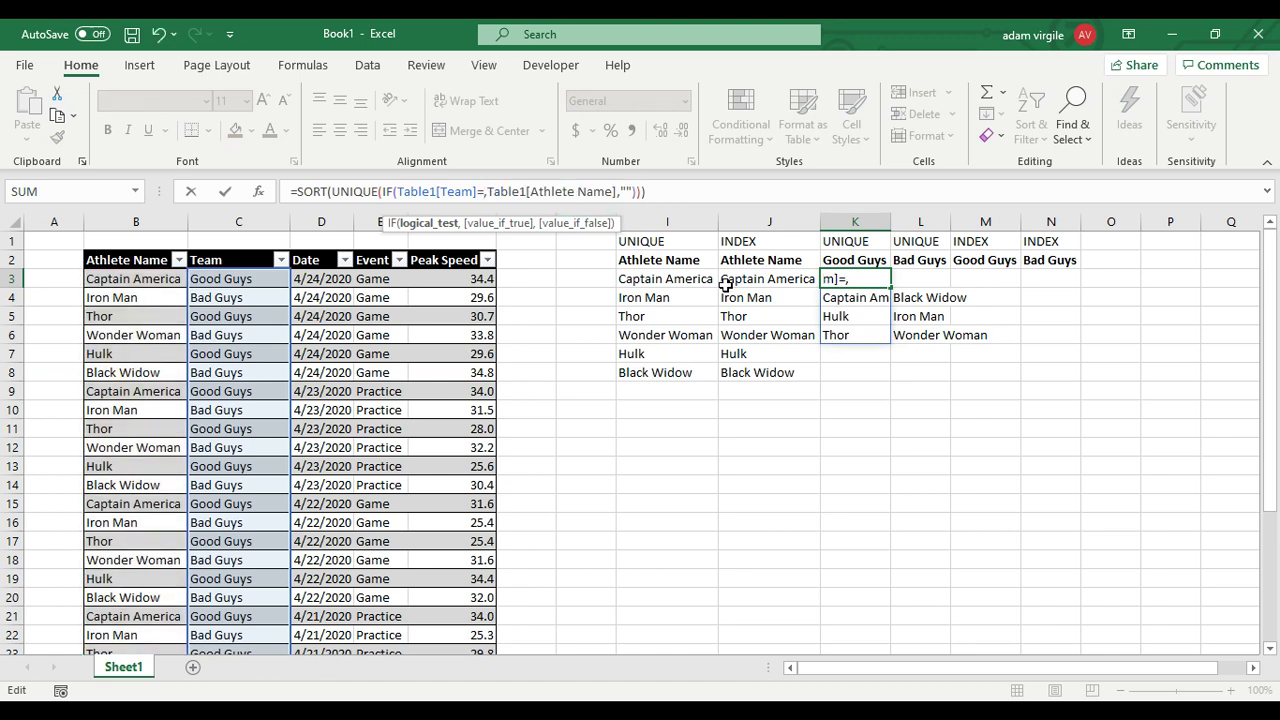
click(851, 260)
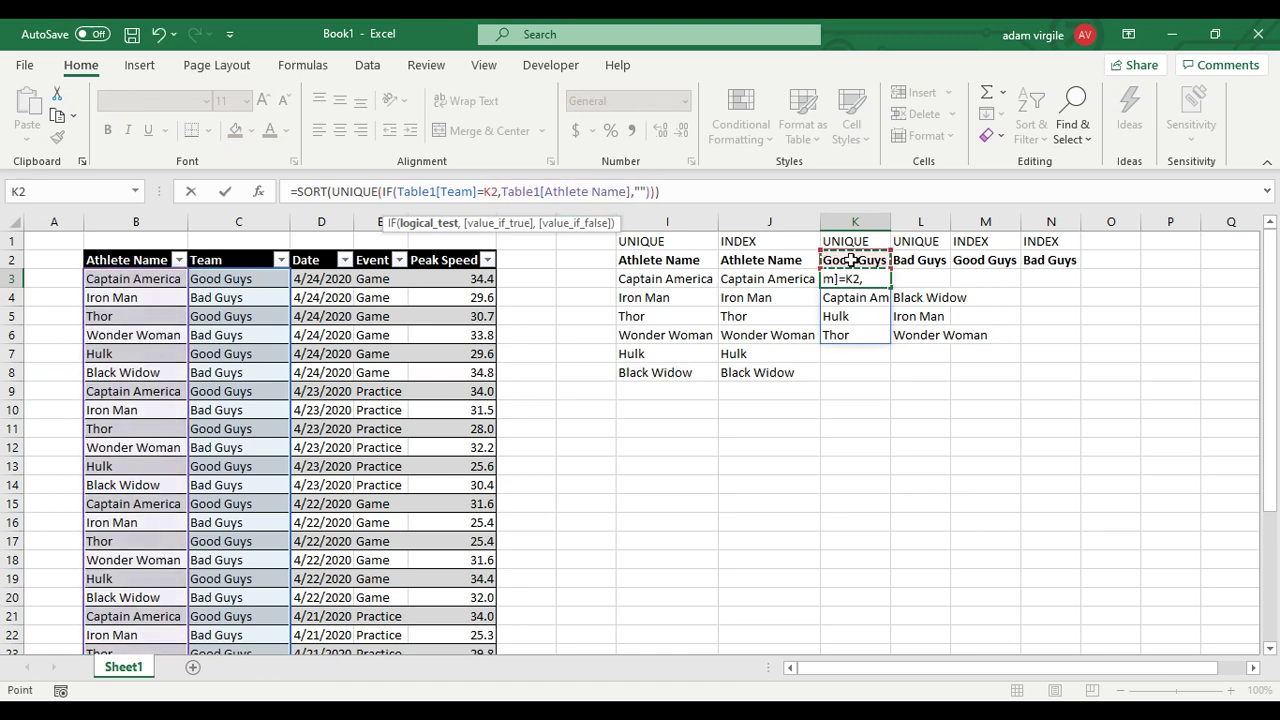
click(483, 190)
text($K$)
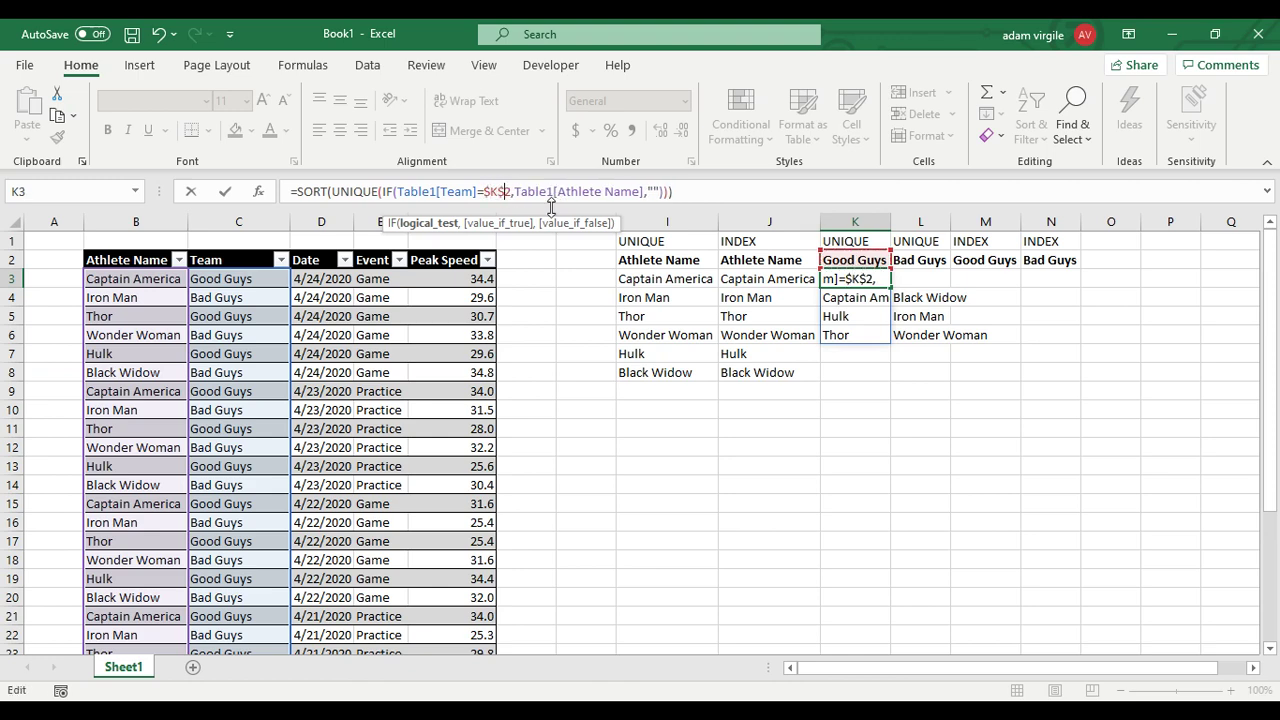
key(Return)
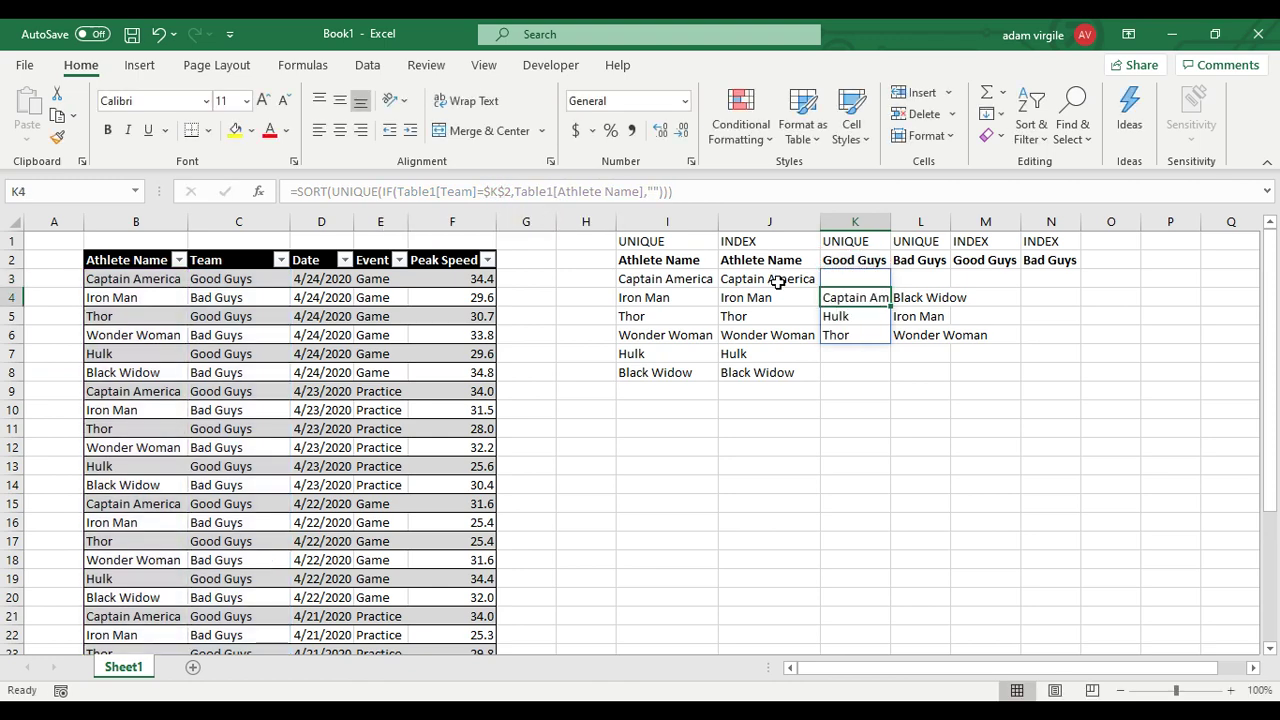
click(854, 318)
click(856, 260)
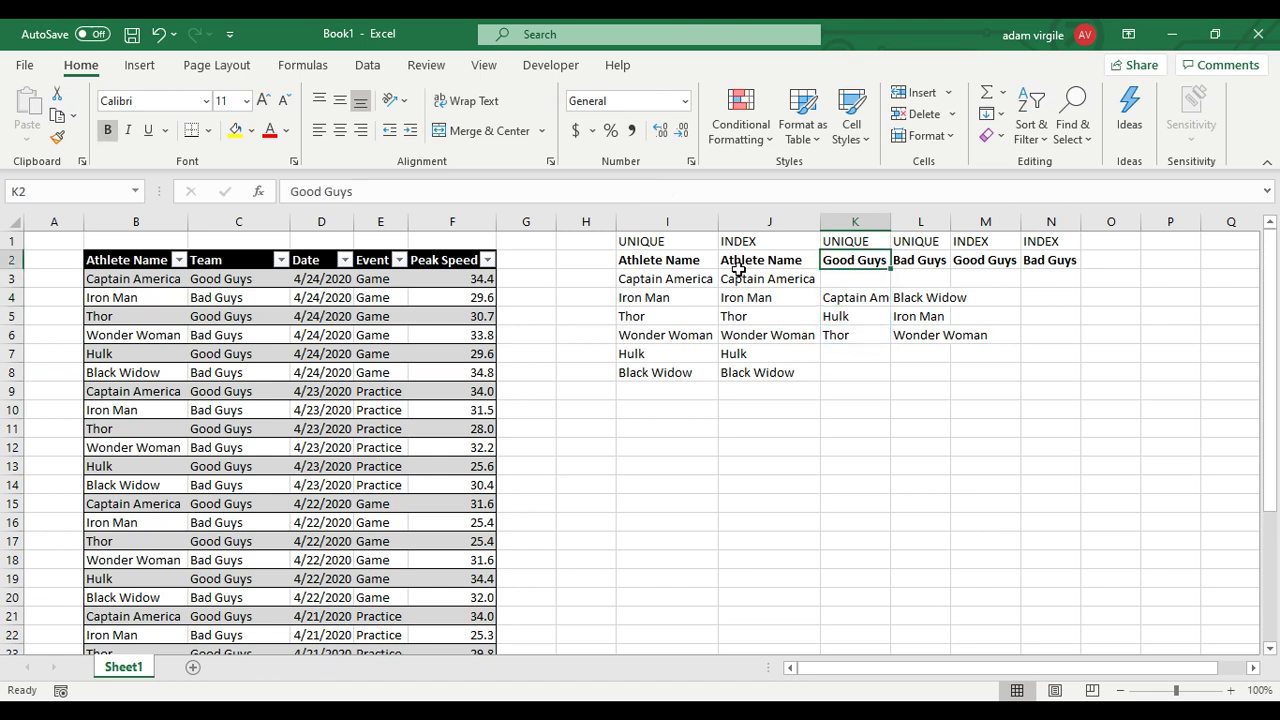
Step: Copy the K3 formula into L3 and change its team reference to $L$2 for the Bad Guys list
click(850, 280)
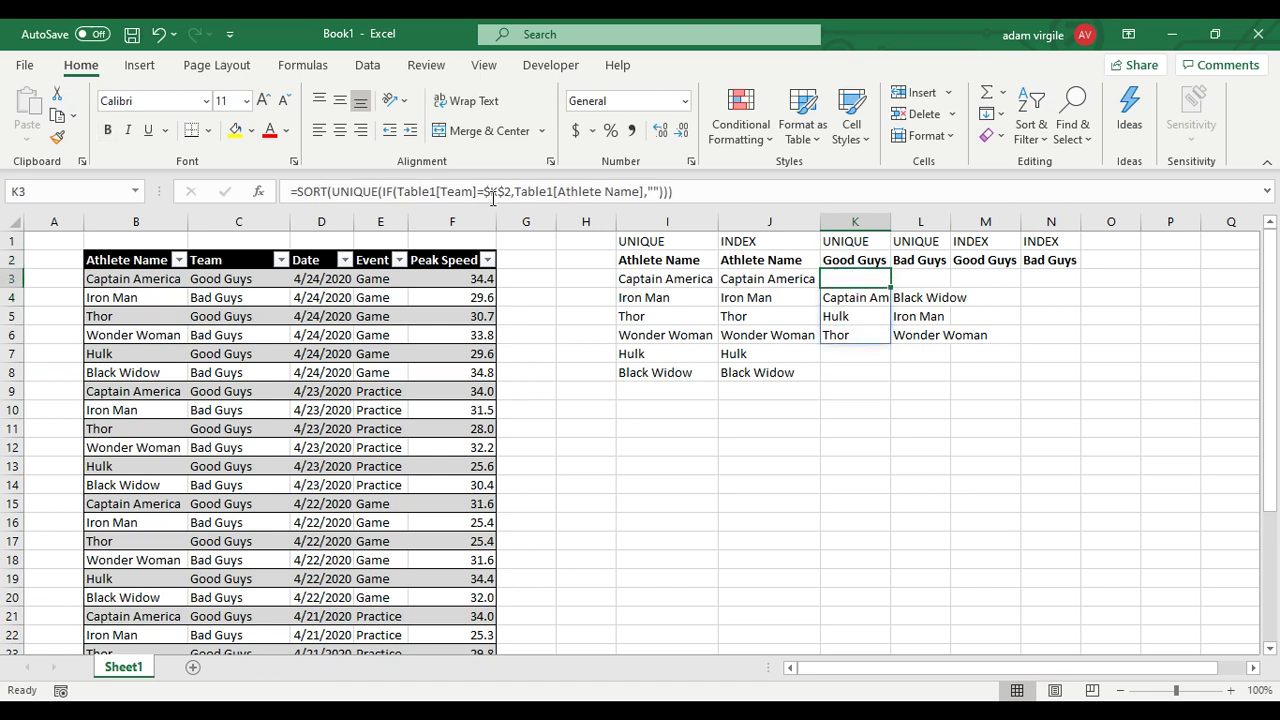
key(ctrl+c)
click(924, 278)
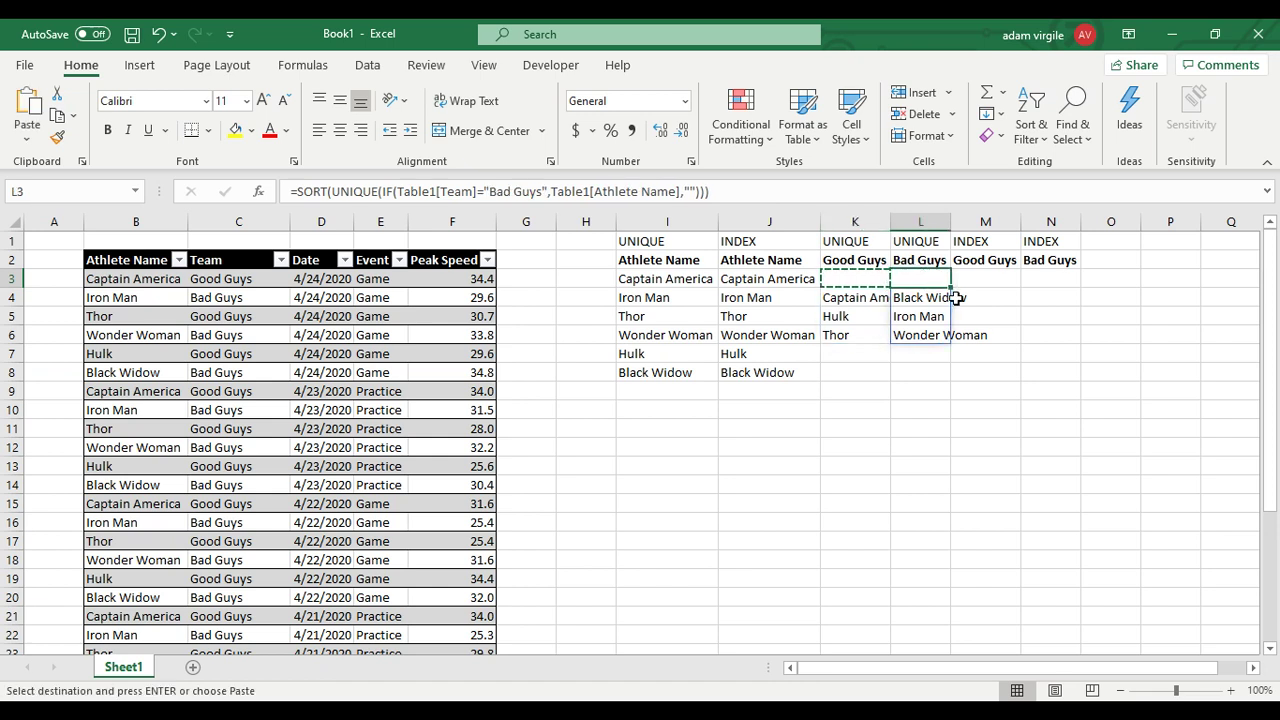
key(ctrl+v)
click(868, 282)
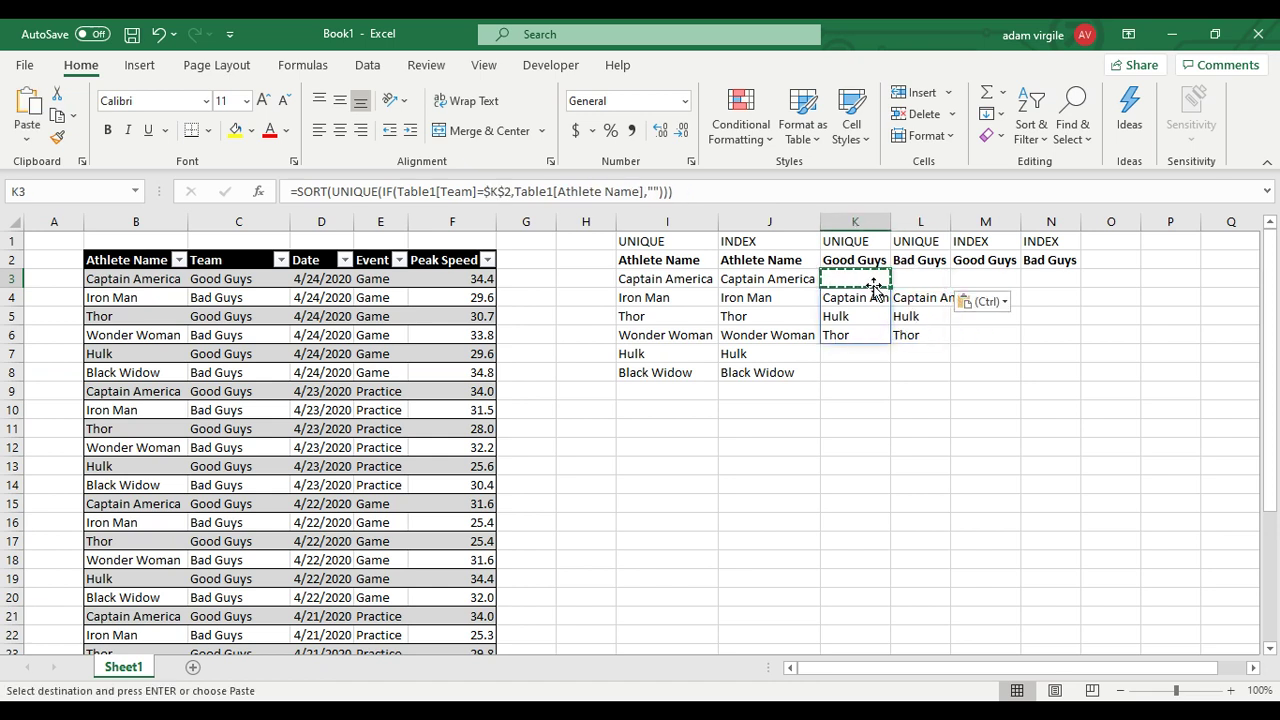
click(912, 281)
click(497, 192)
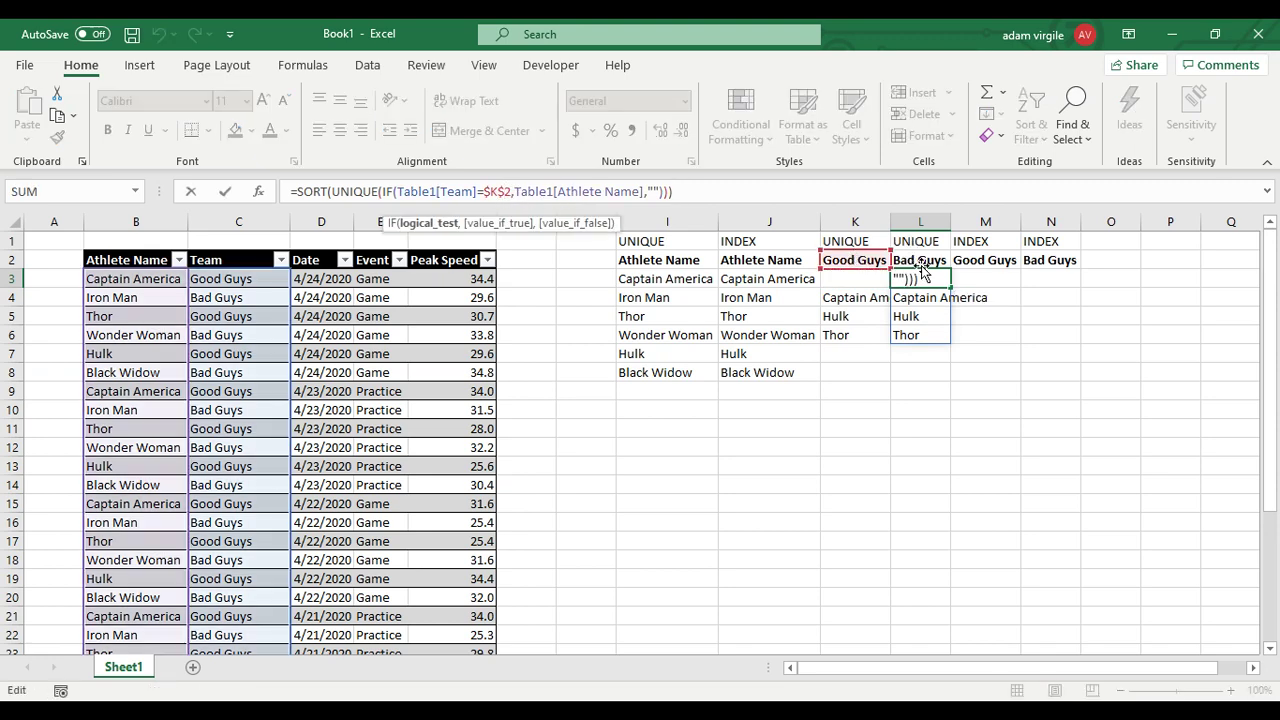
key(BackSpace)
text(L)
key(ctrl+Return)
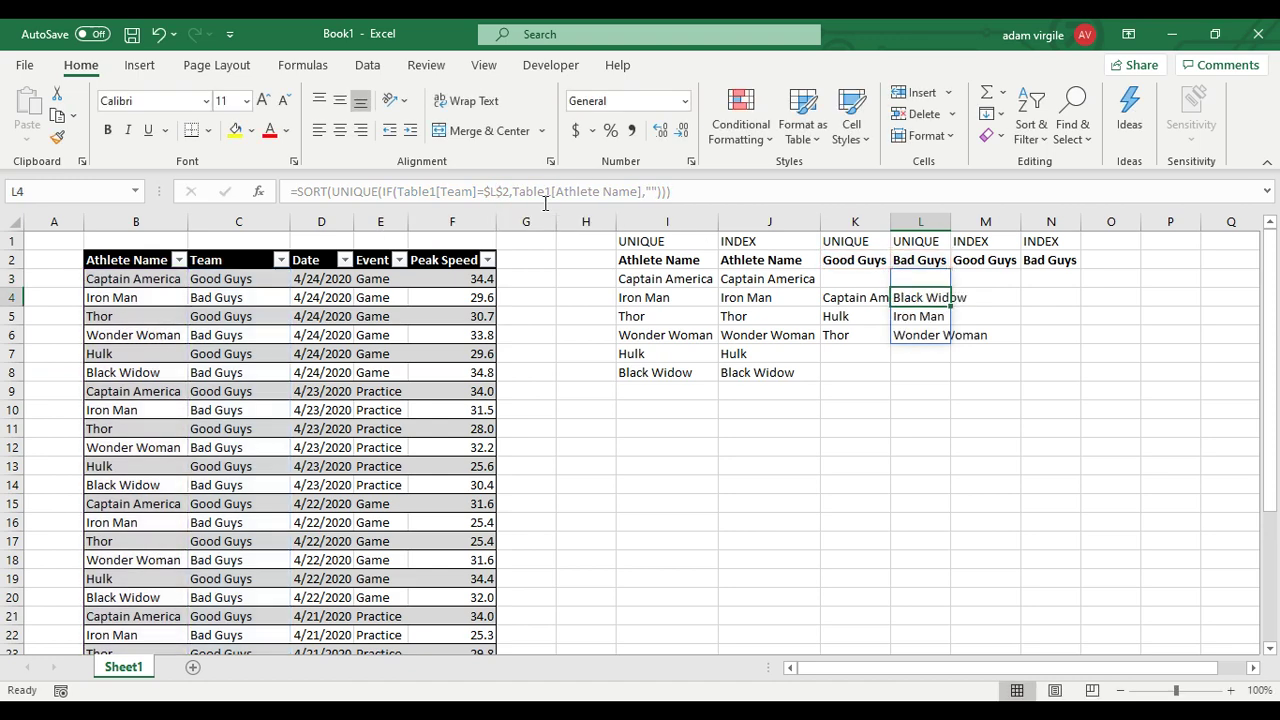
Step: Autofit the widths of columns L and K to their athlete names
click(1022, 333)
double_click(951, 221)
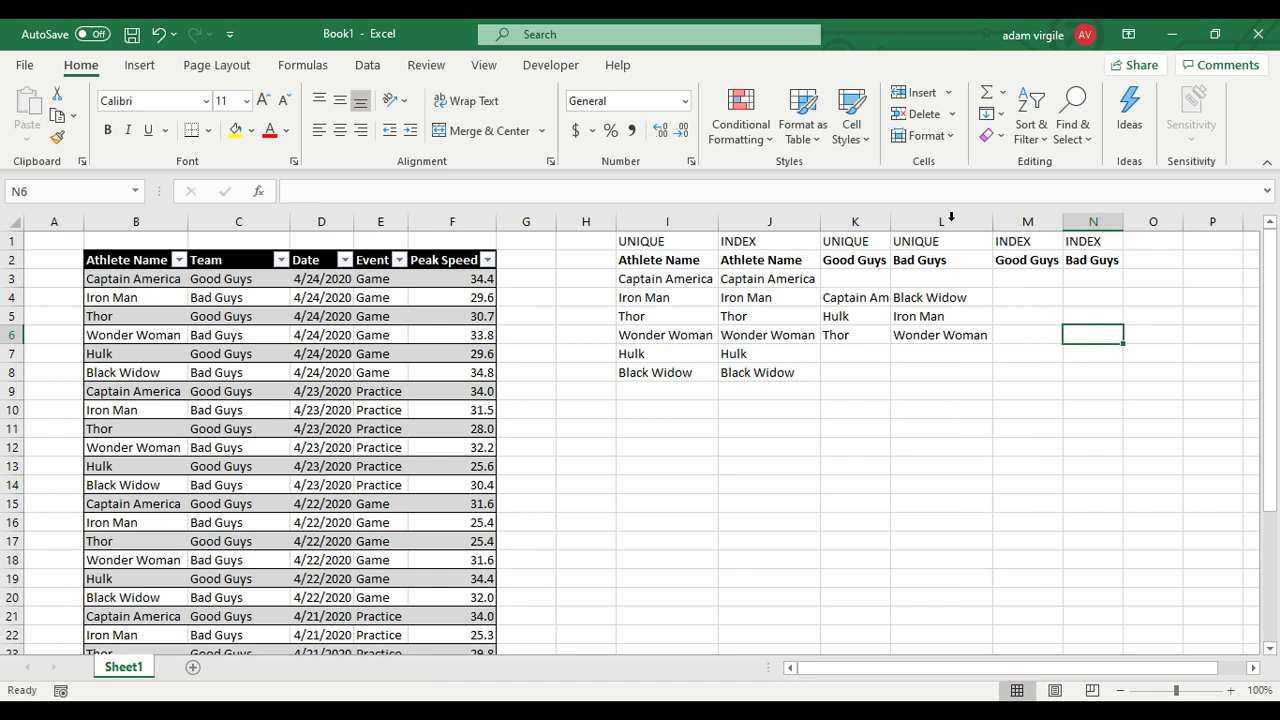
double_click(890, 221)
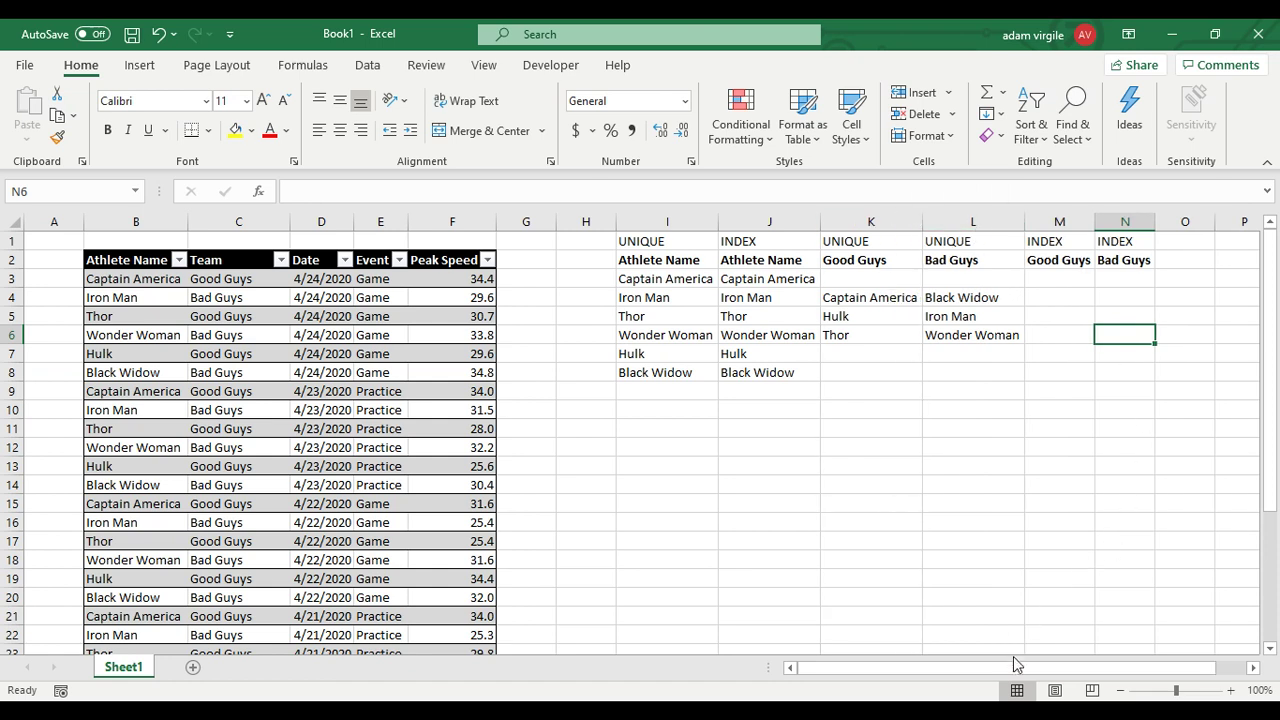
Step: Copy the INDEX formula from J3 into M3 under the INDEX Good Guys header
drag(1014, 667, 1028, 667)
click(1000, 280)
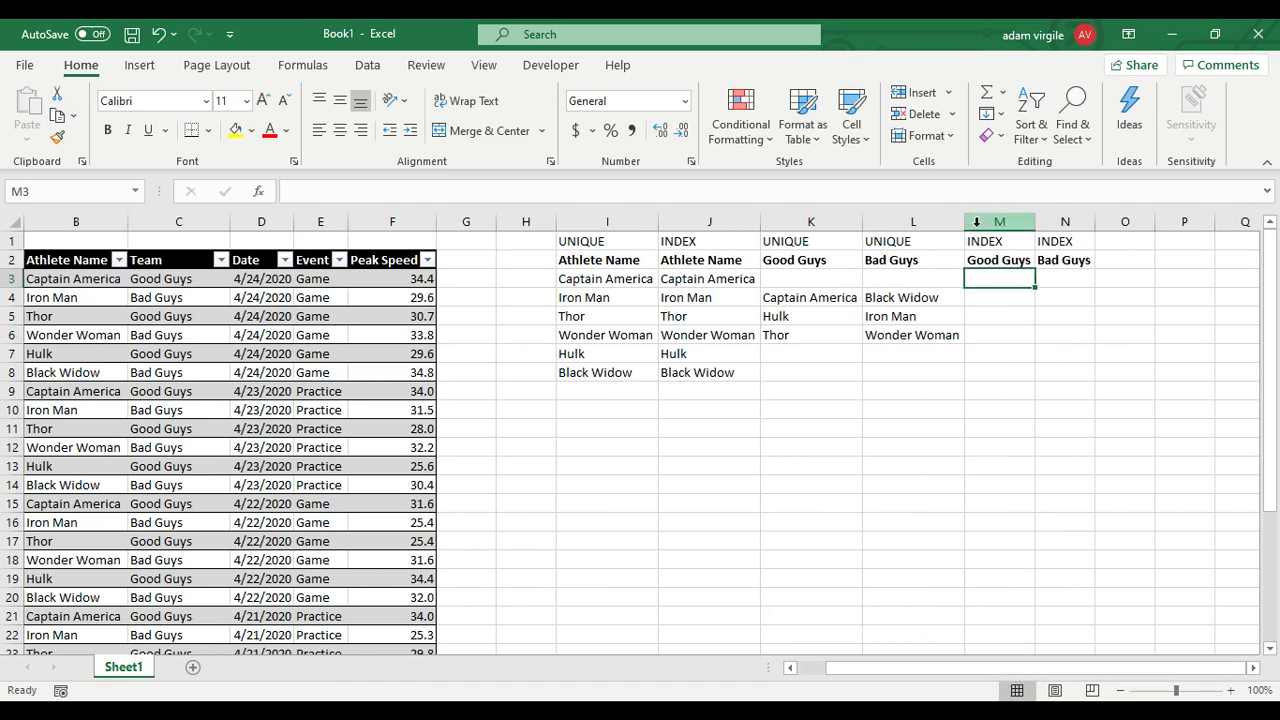
click(695, 276)
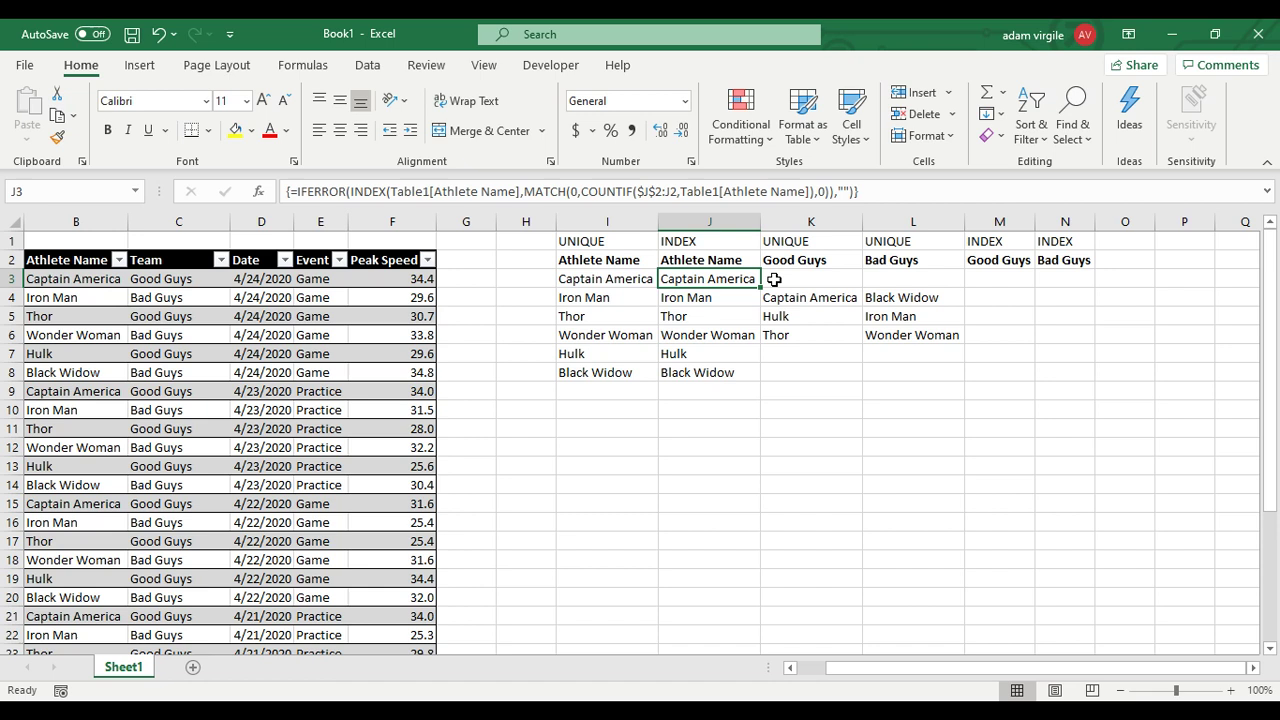
key(ctrl+c)
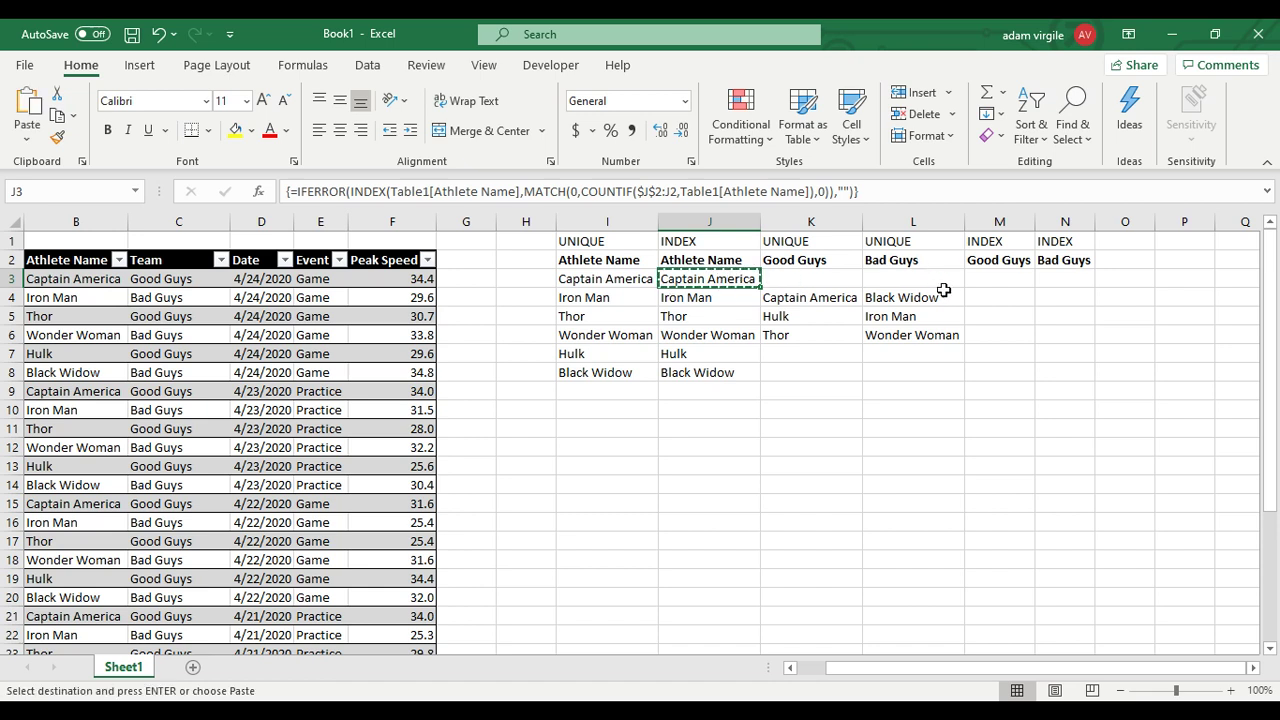
click(1003, 276)
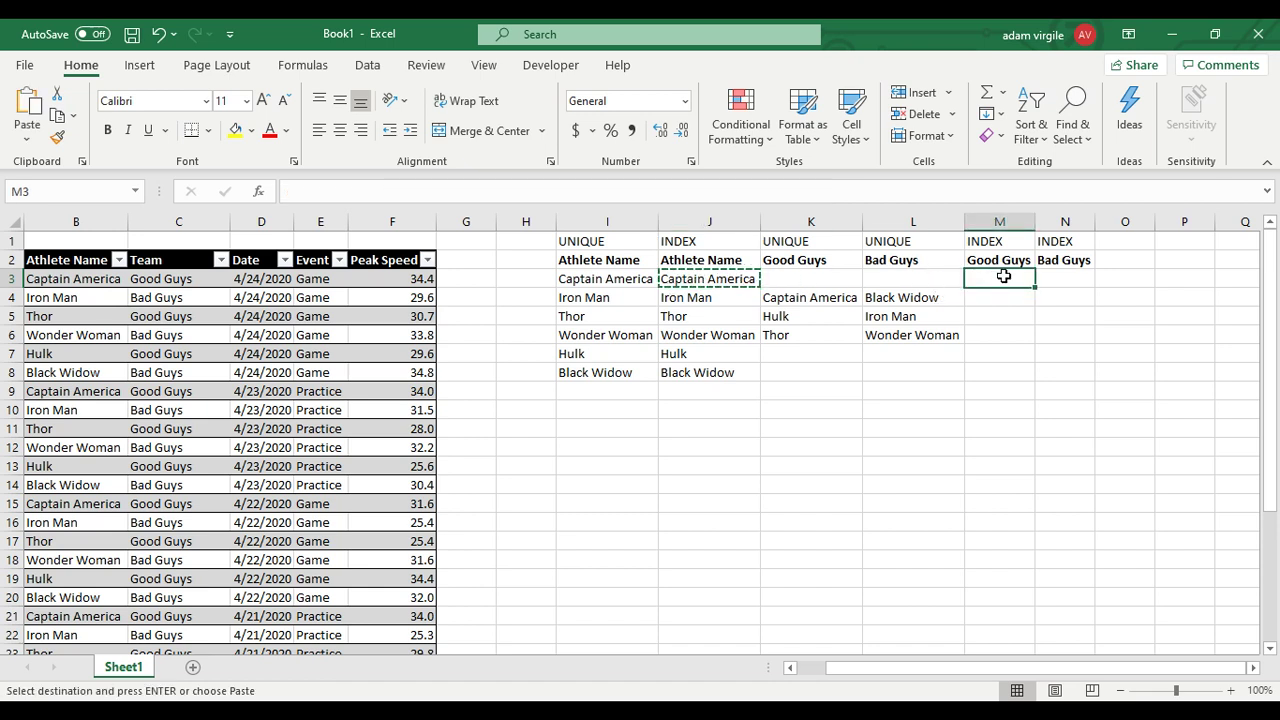
key(ctrl+v)
Step: Change the start of the COUNTIF range in M3's formula to $M$2 so the range reads $M$2:M2
click(664, 192)
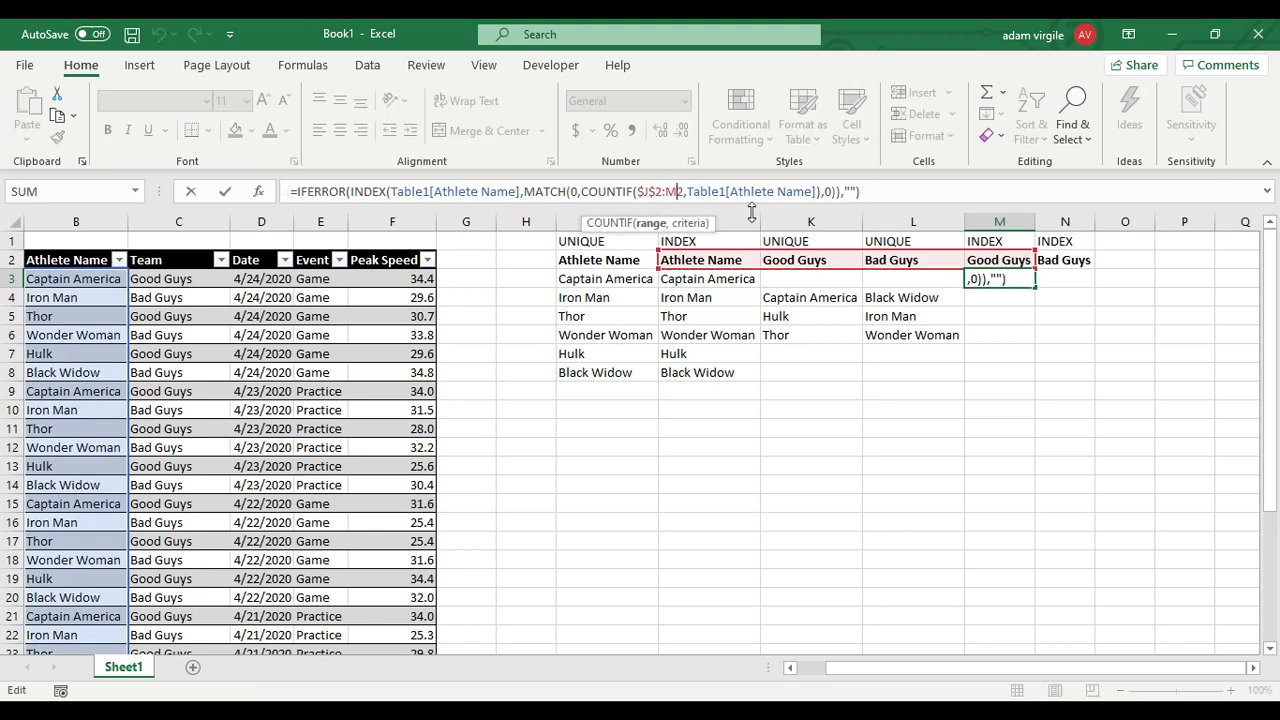
key(Left)
key(BackSpace)
text(N)
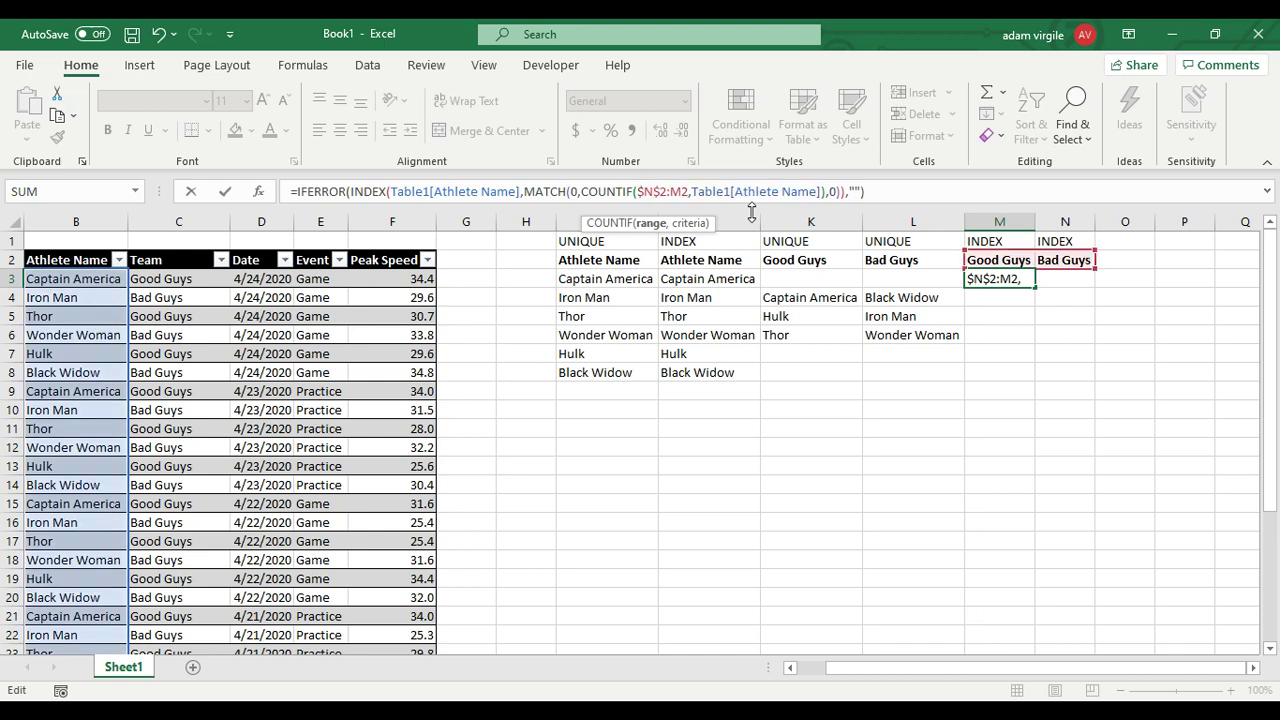
key(BackSpace)
text(M)
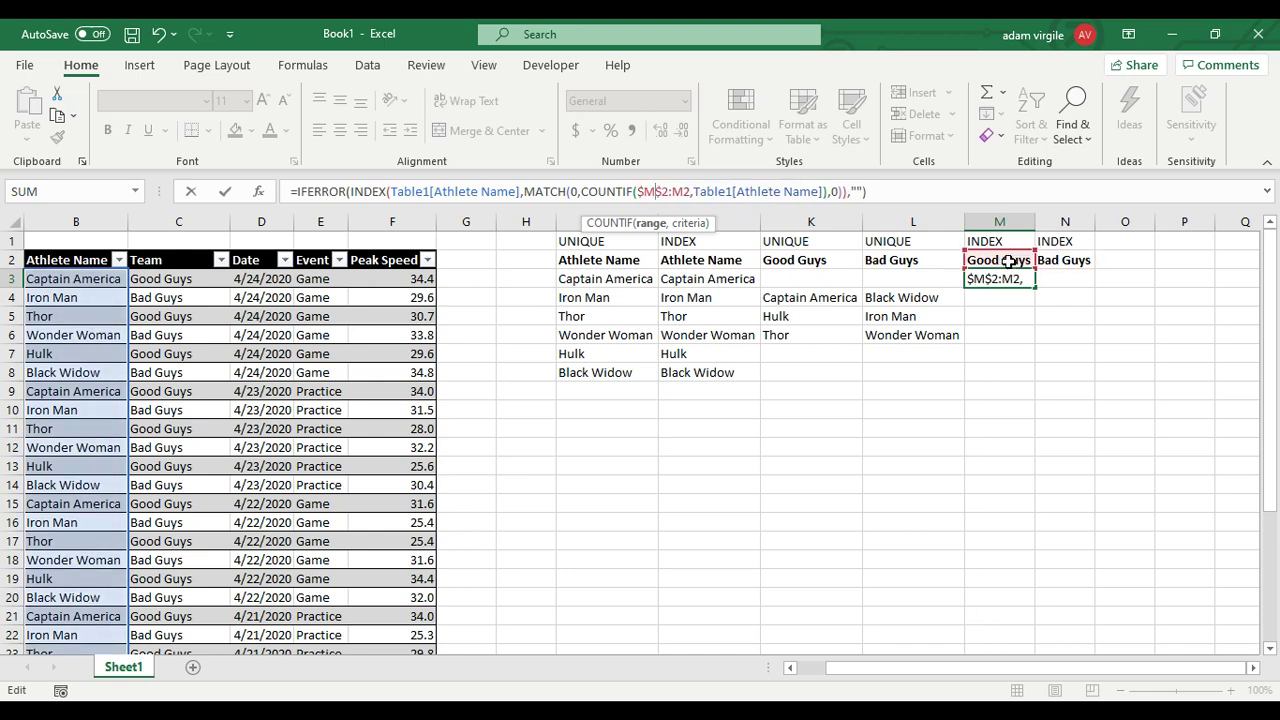
key(Return)
Step: Insert an IF function before COUNTIF inside the MATCH of M3's formula, starting its logical test with $M$2
key(Up)
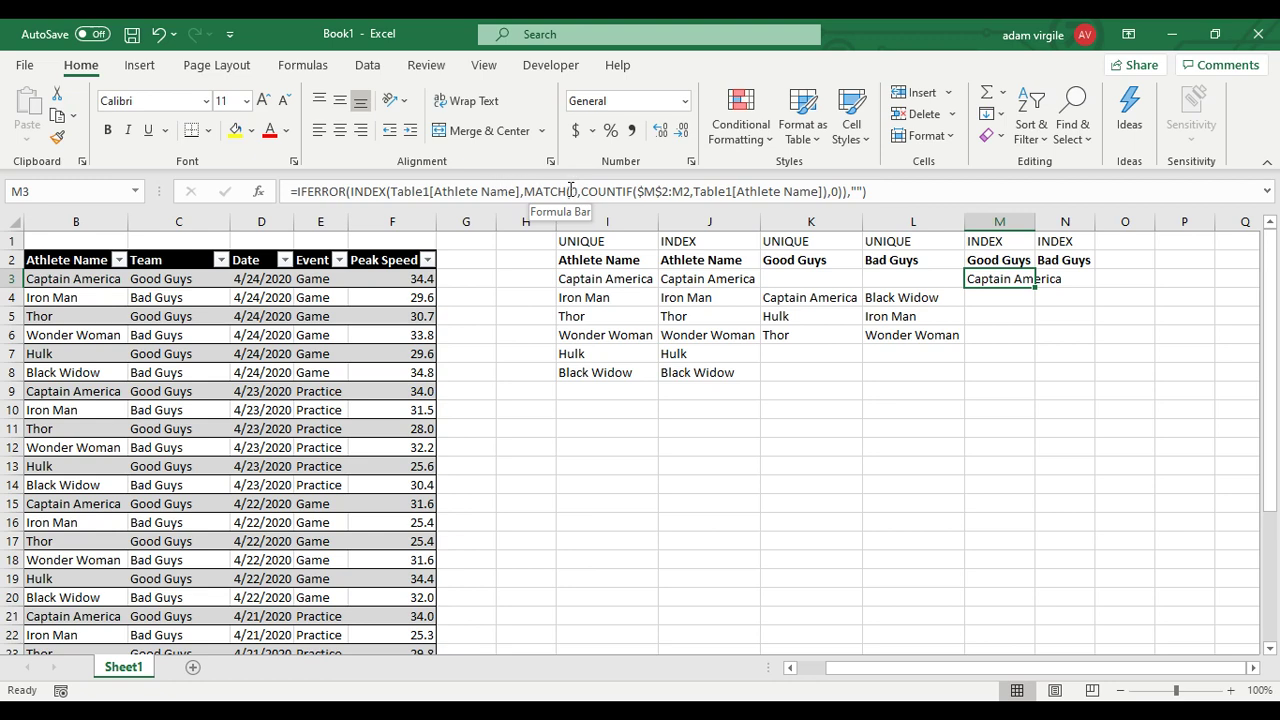
click(538, 191)
click(582, 191)
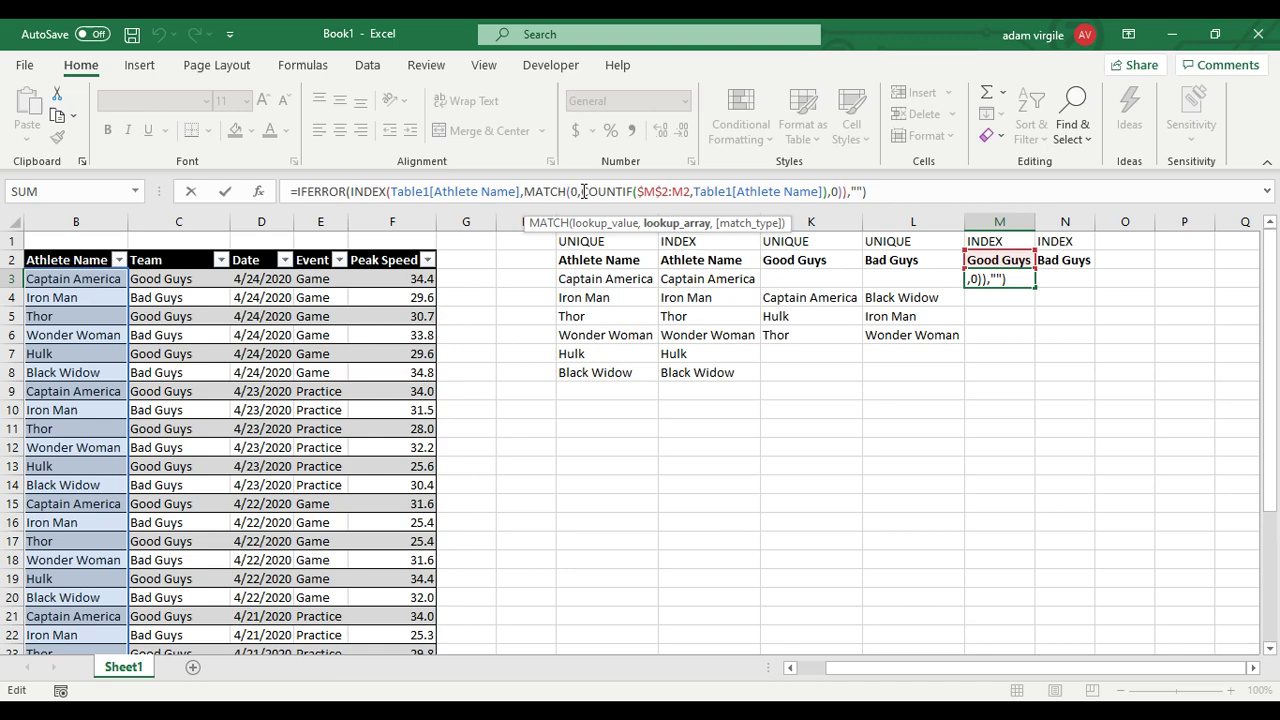
text(IF)
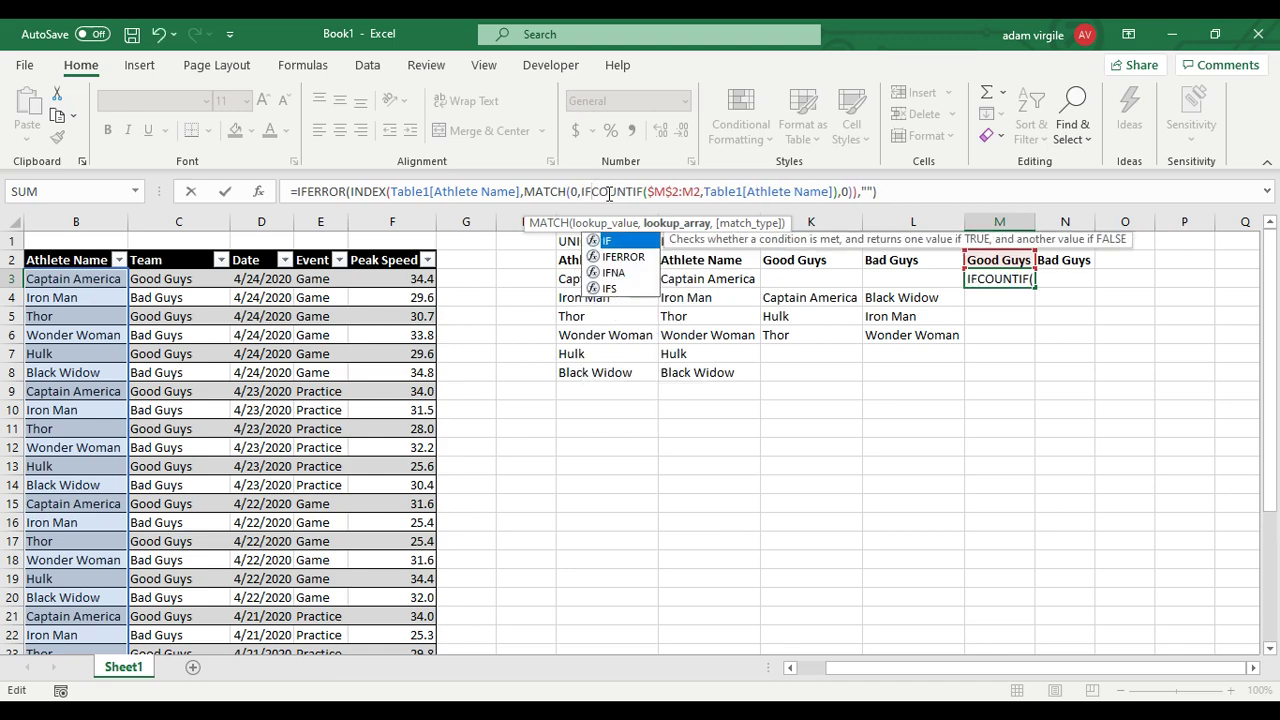
text(()
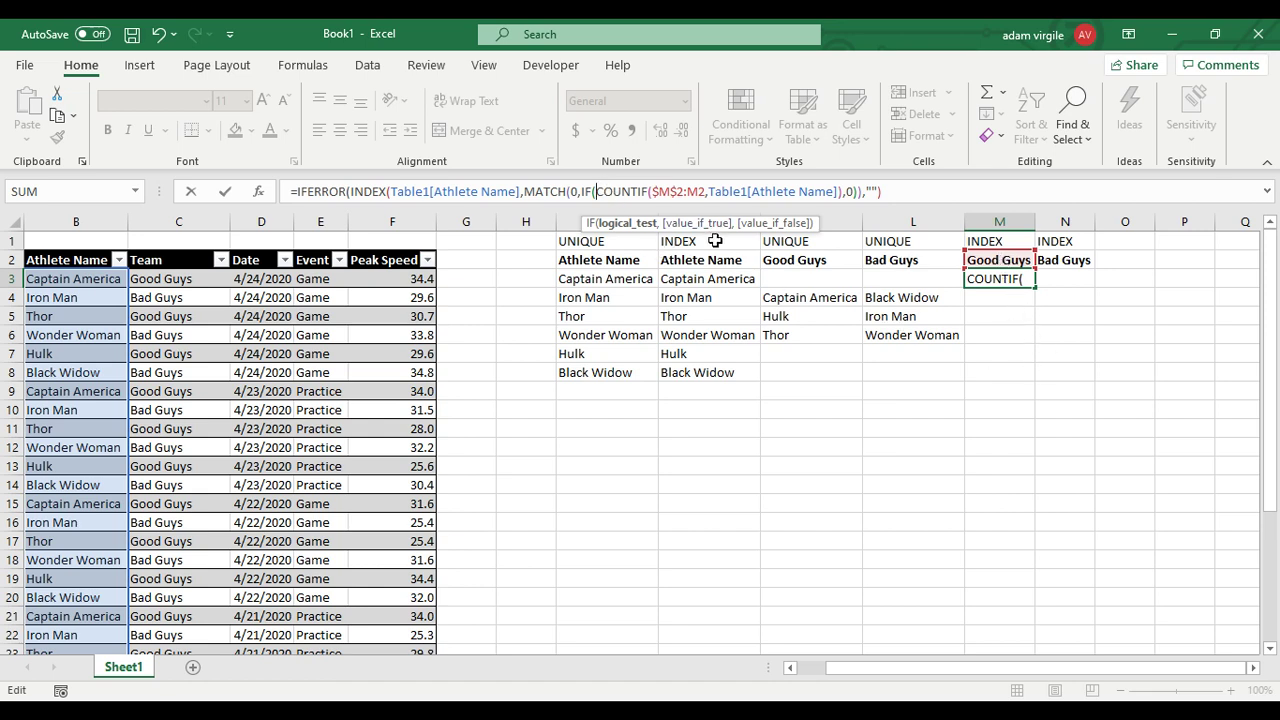
click(993, 257)
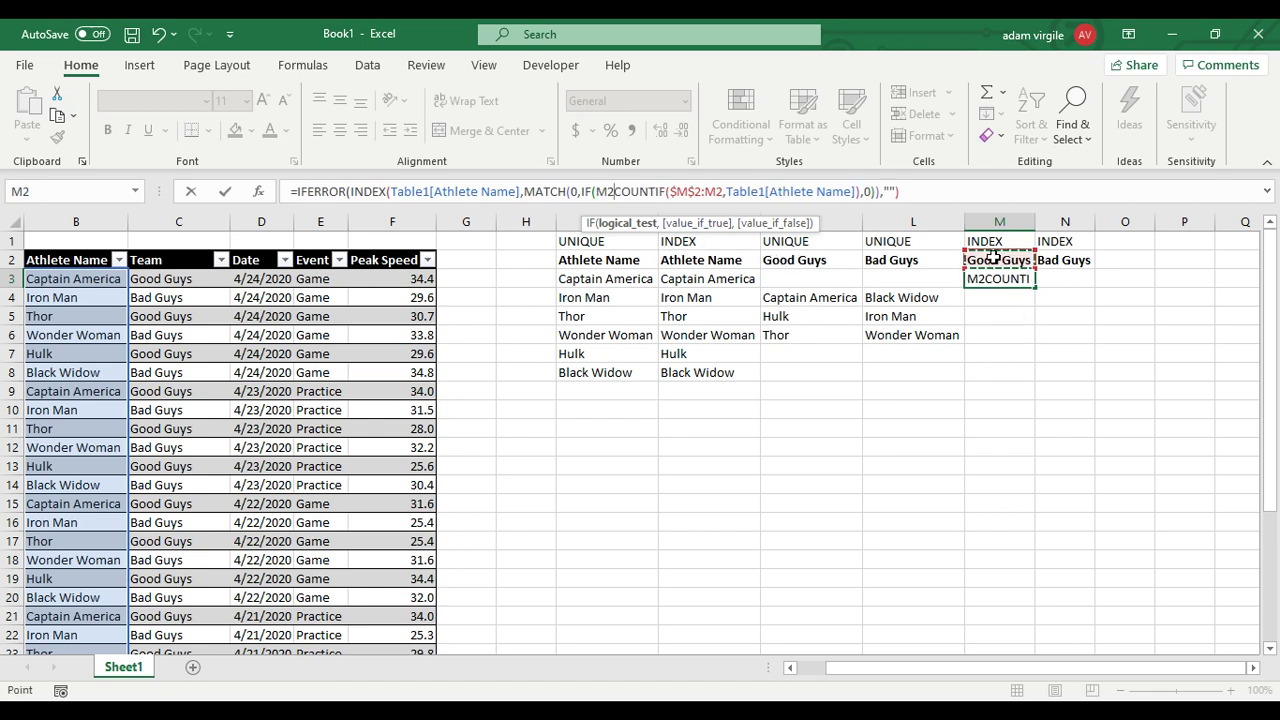
click(597, 191)
text($M)
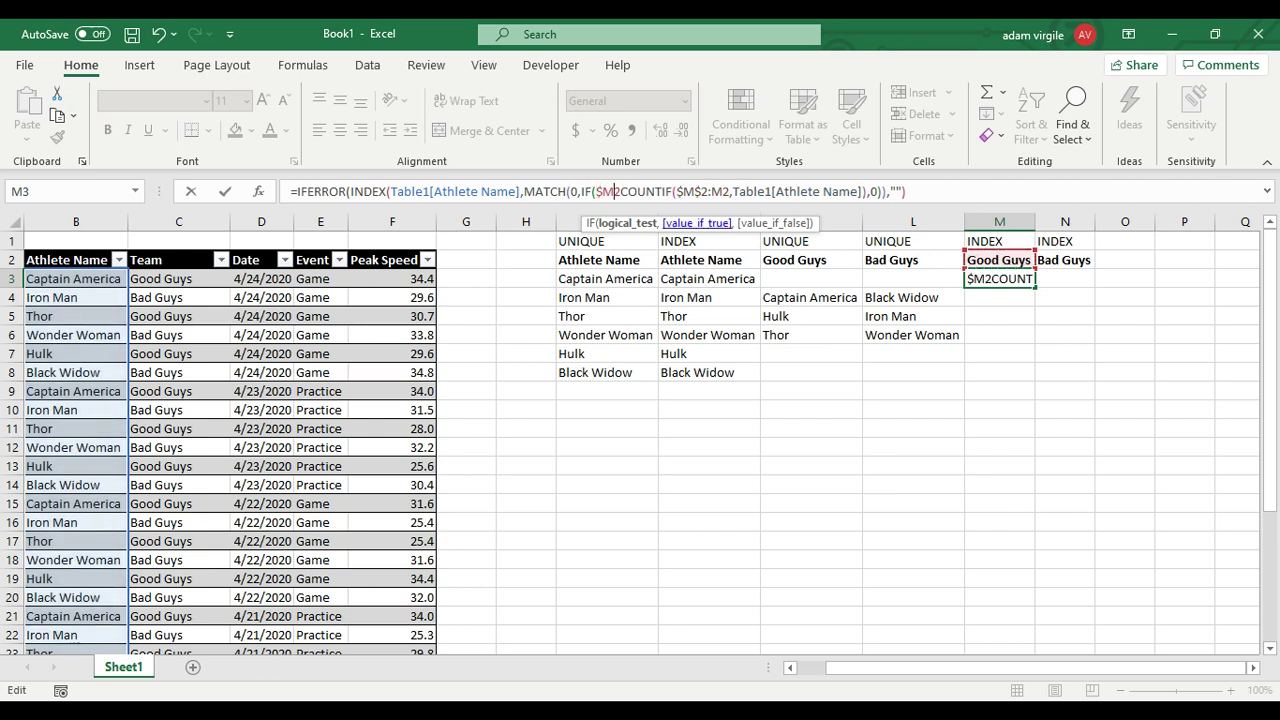
text($2)
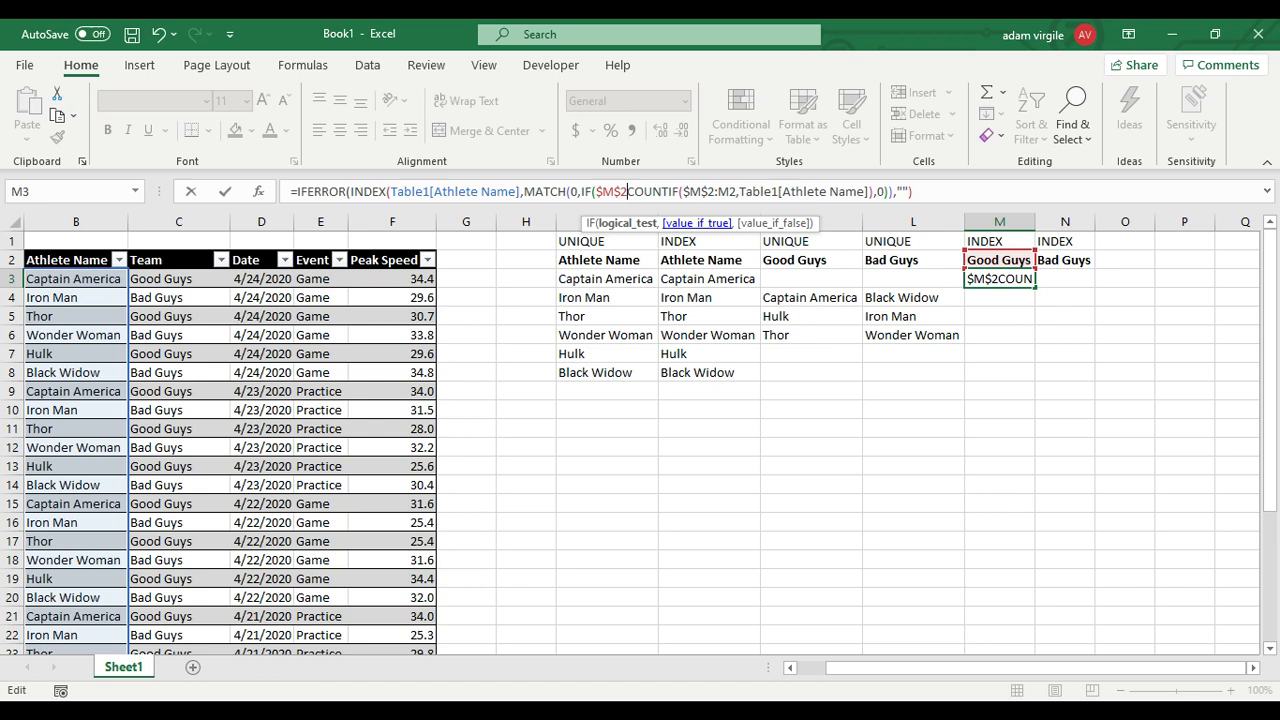
Step: Complete the IF logical test in M3's formula as $M$2=Table1[Team], keeping COUNTIF as the value if true
text(=)
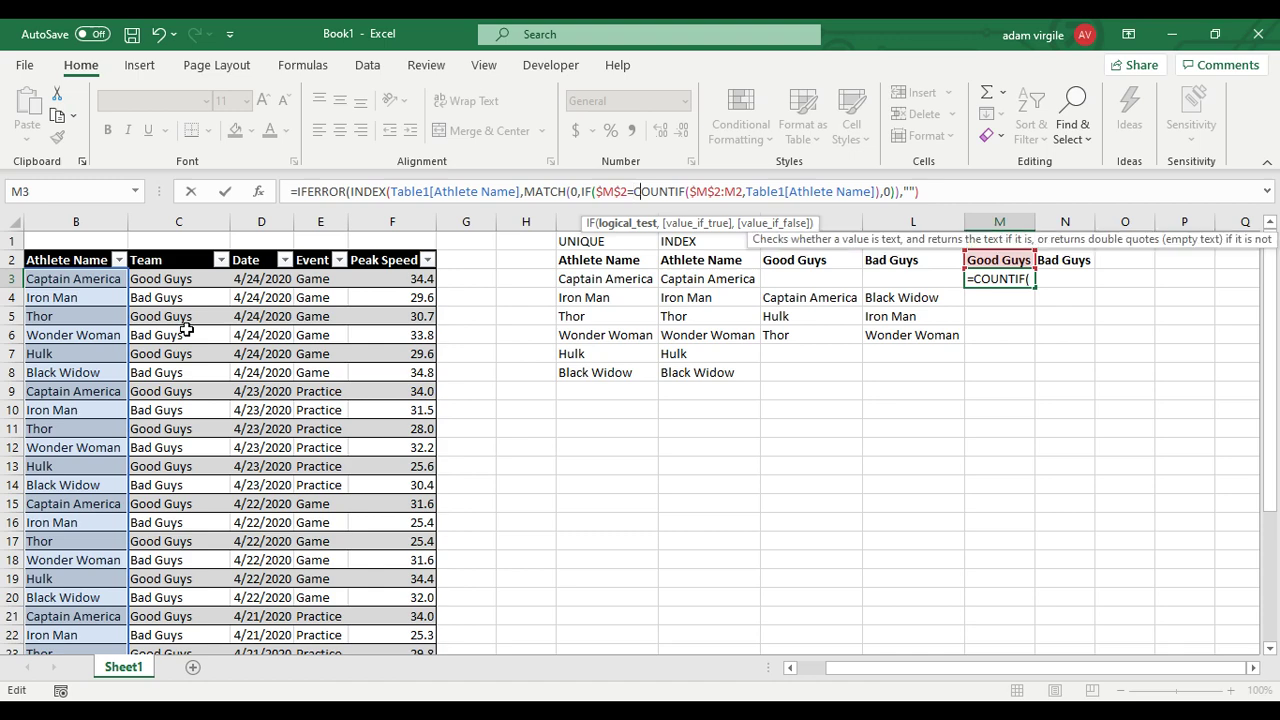
text(Table1)
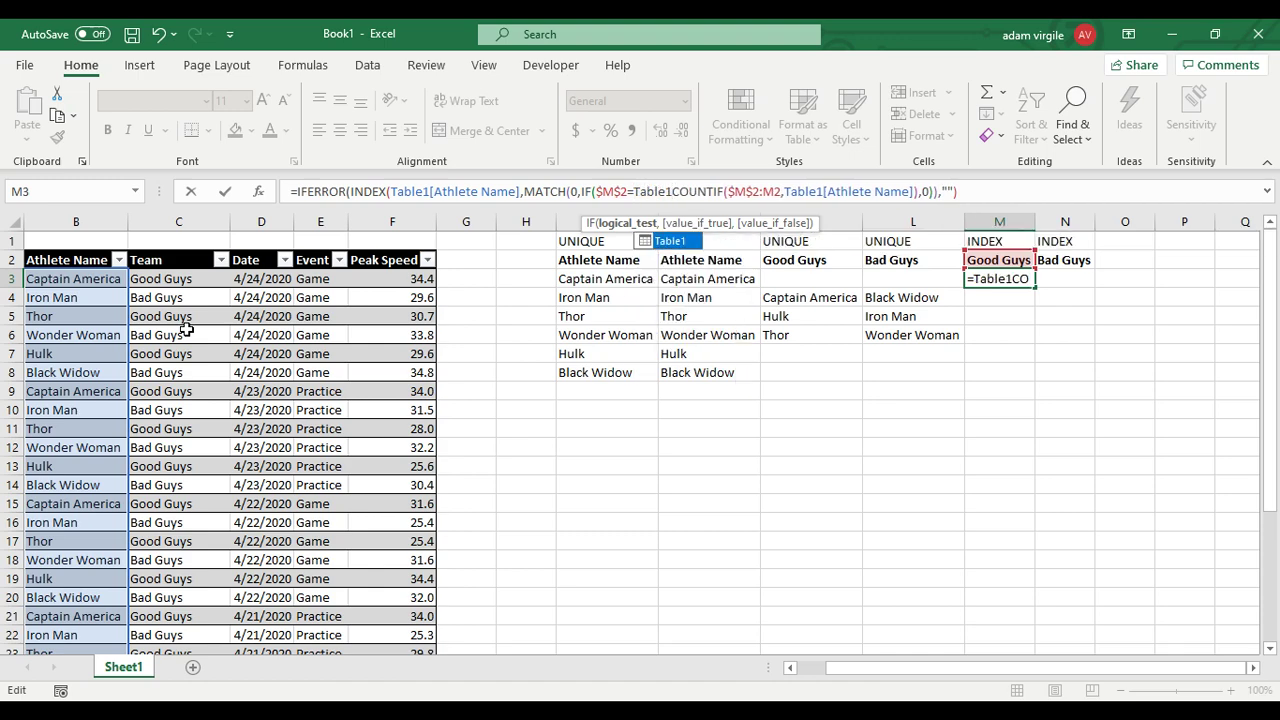
text([Team])
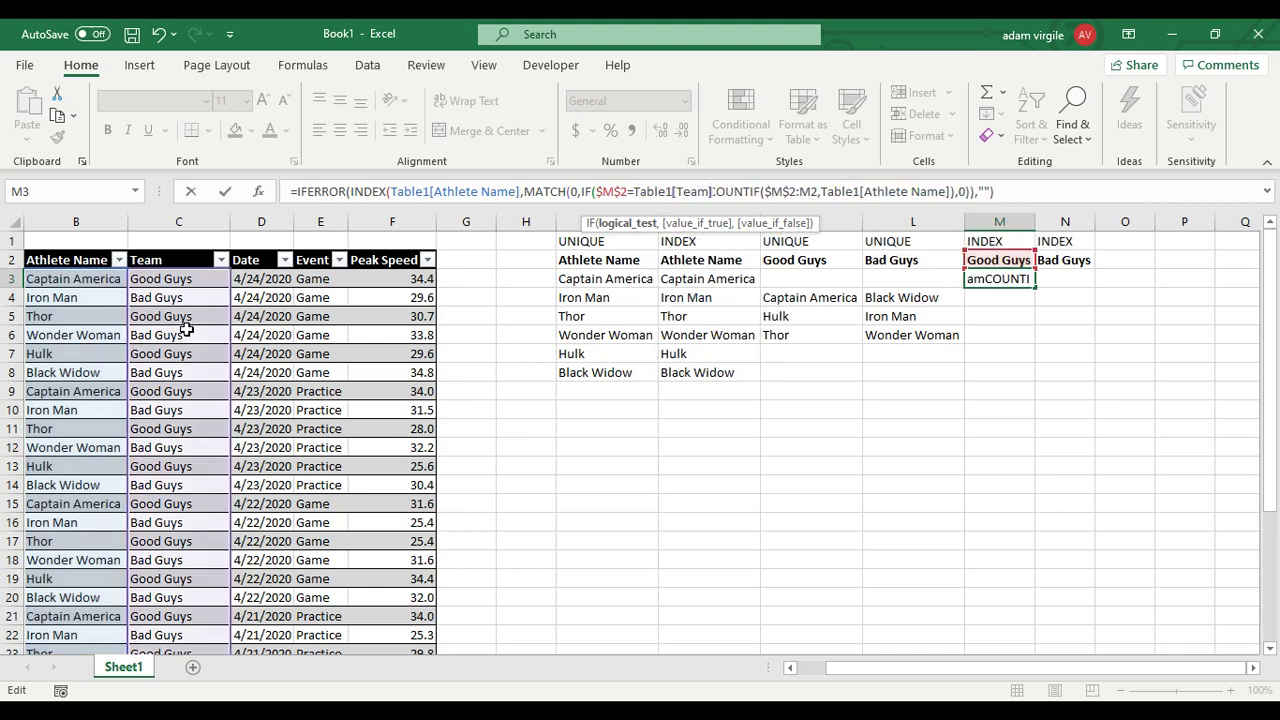
text(,)
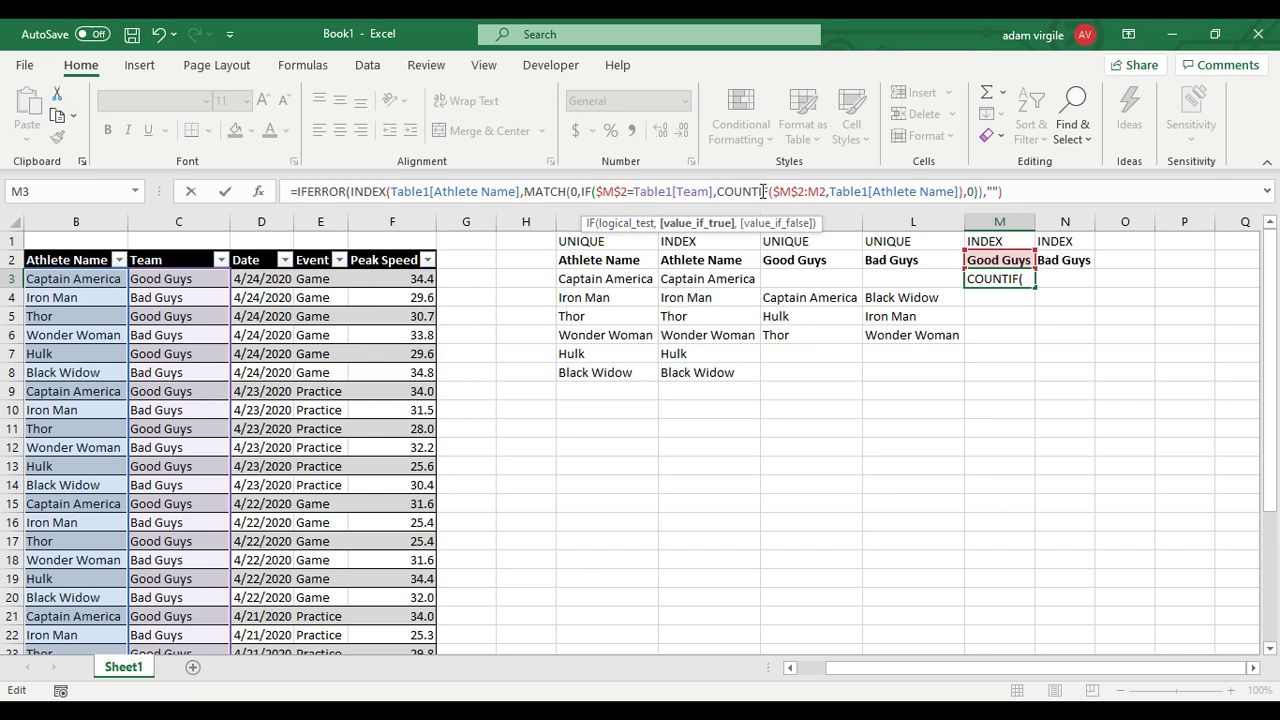
Step: Close the IF function in M3's formula with a parenthesis after the COUNTIF, ahead of MATCH's 0 match type
click(918, 193)
click(976, 190)
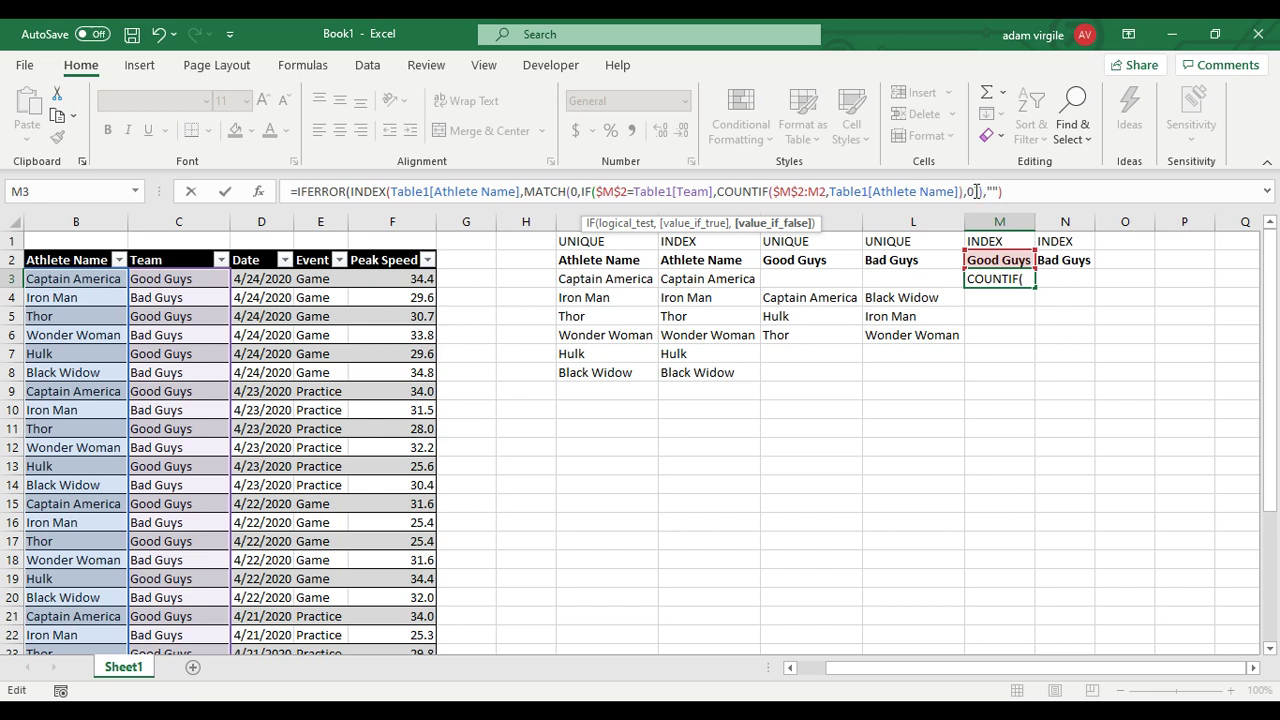
click(965, 193)
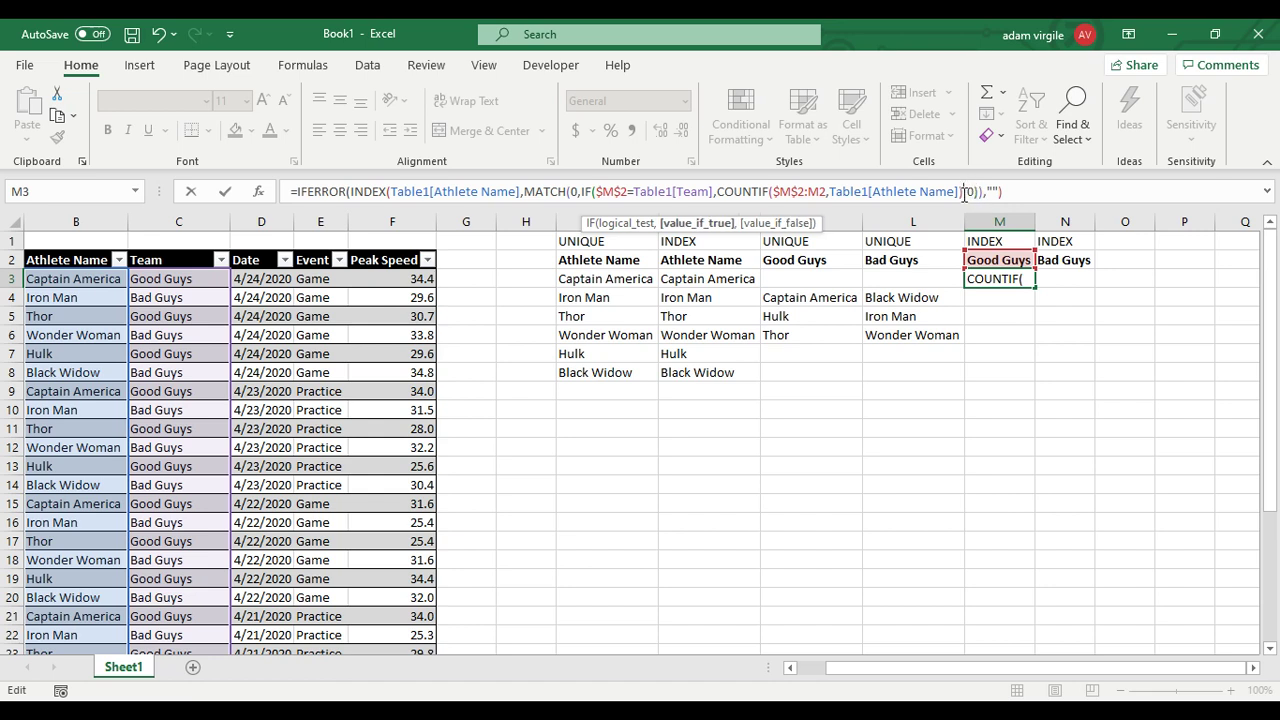
click(970, 192)
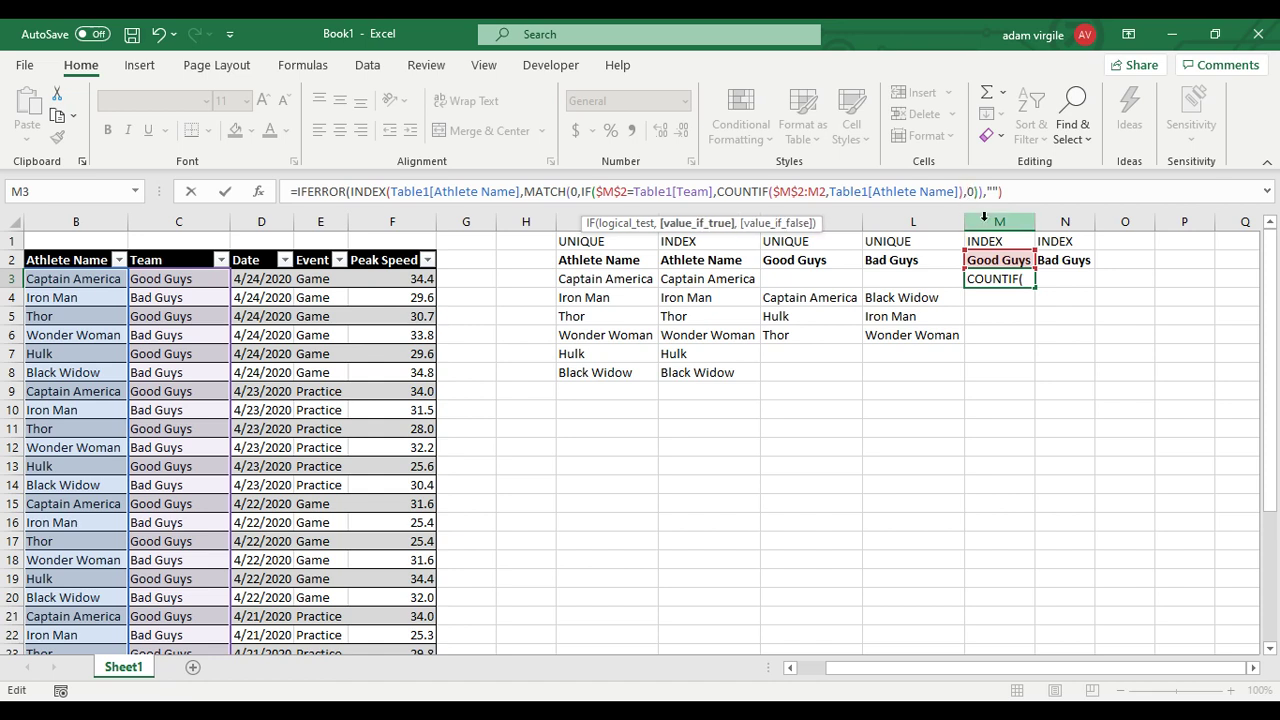
text(,)
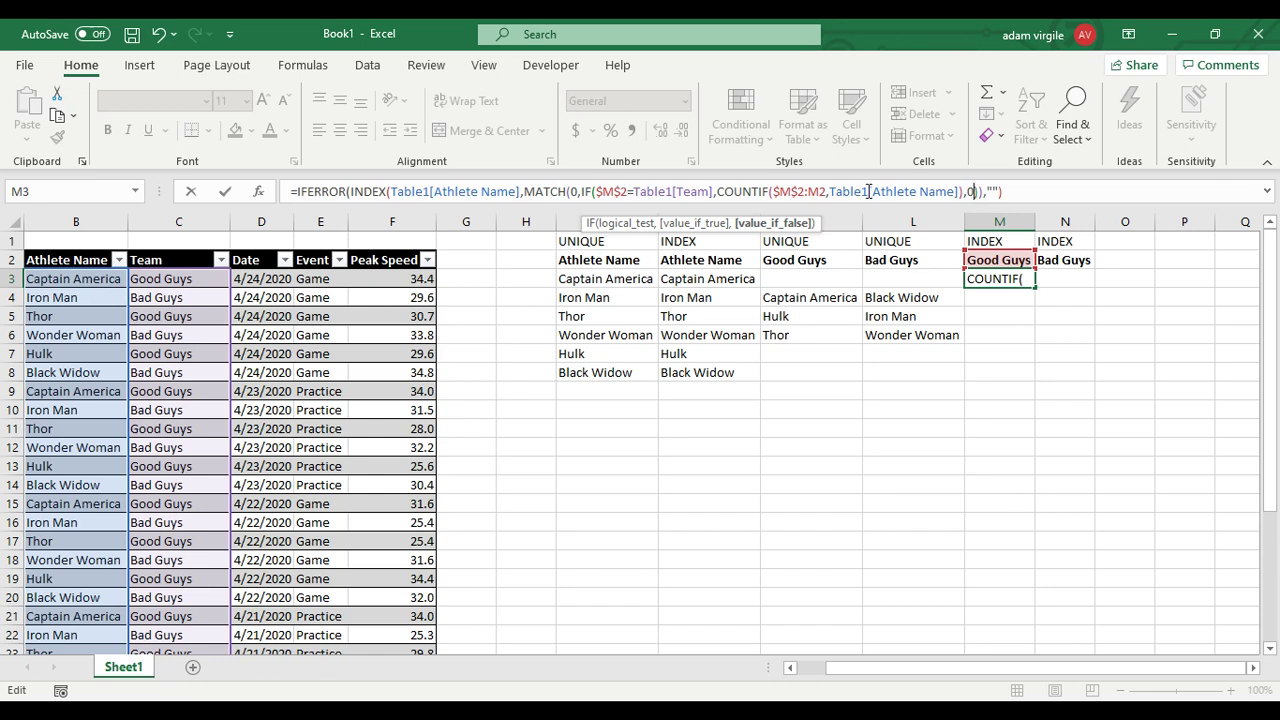
key(BackSpace)
key(BackSpace)
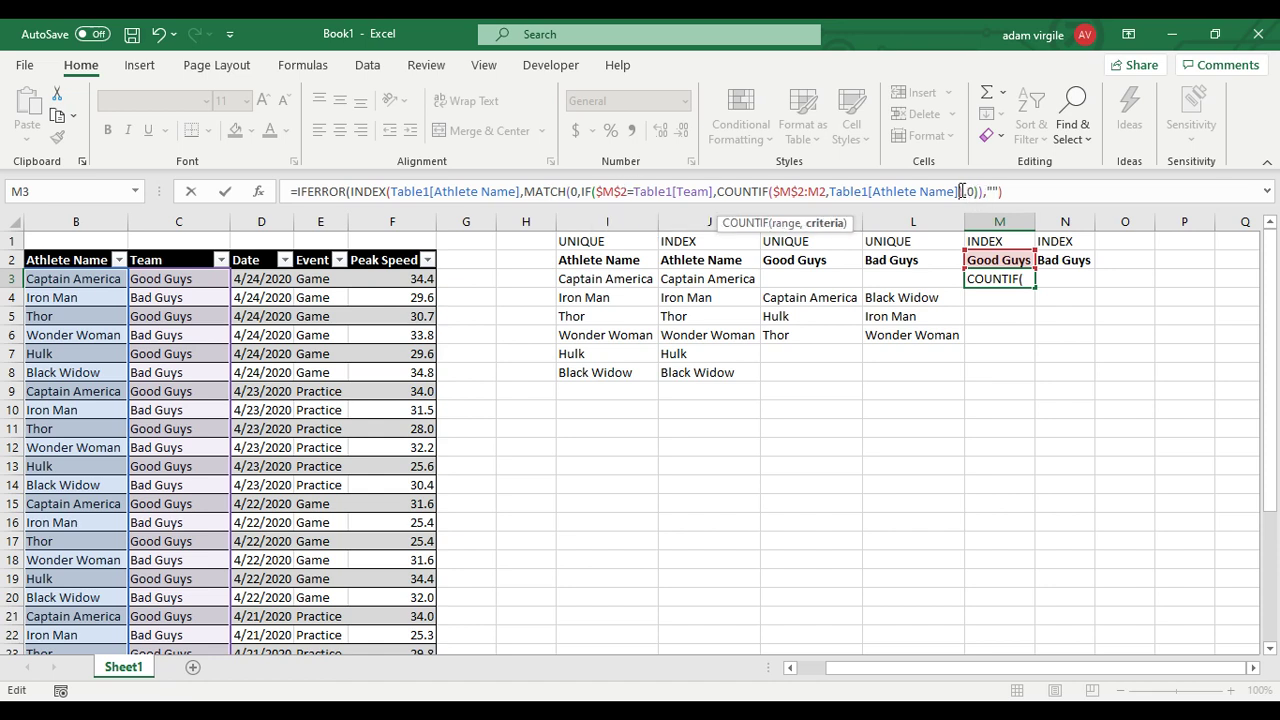
key(Right)
key(Right)
key(Right)
key(Right)
key(Right)
key(Right)
key(Right)
key(Right)
key(Right)
key(Right)
key(Right)
key(Right)
key(Right)
key(Right)
key(Right)
key(Right)
key(Right)
key(Right)
key(Right)
key(Right)
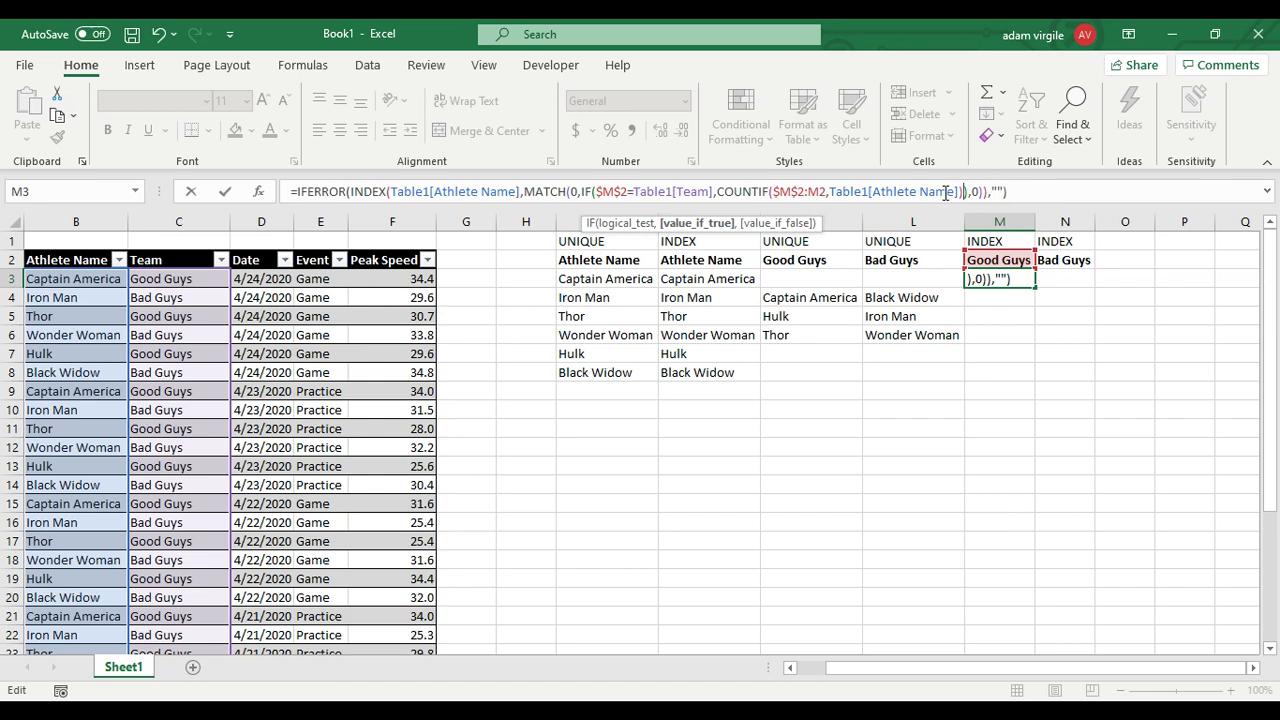
key(Right)
key(Right)
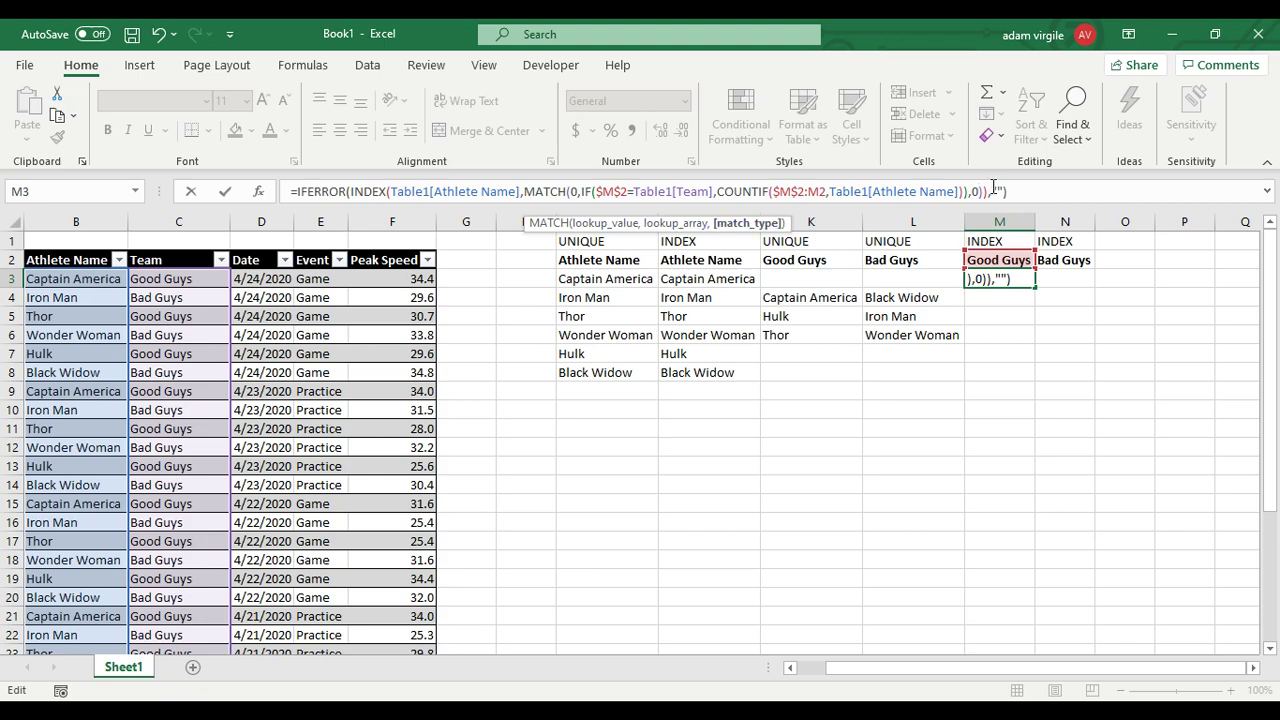
Step: Enter M3's formula as an array formula and fill it down to M20
key(ctrl+shift+Return)
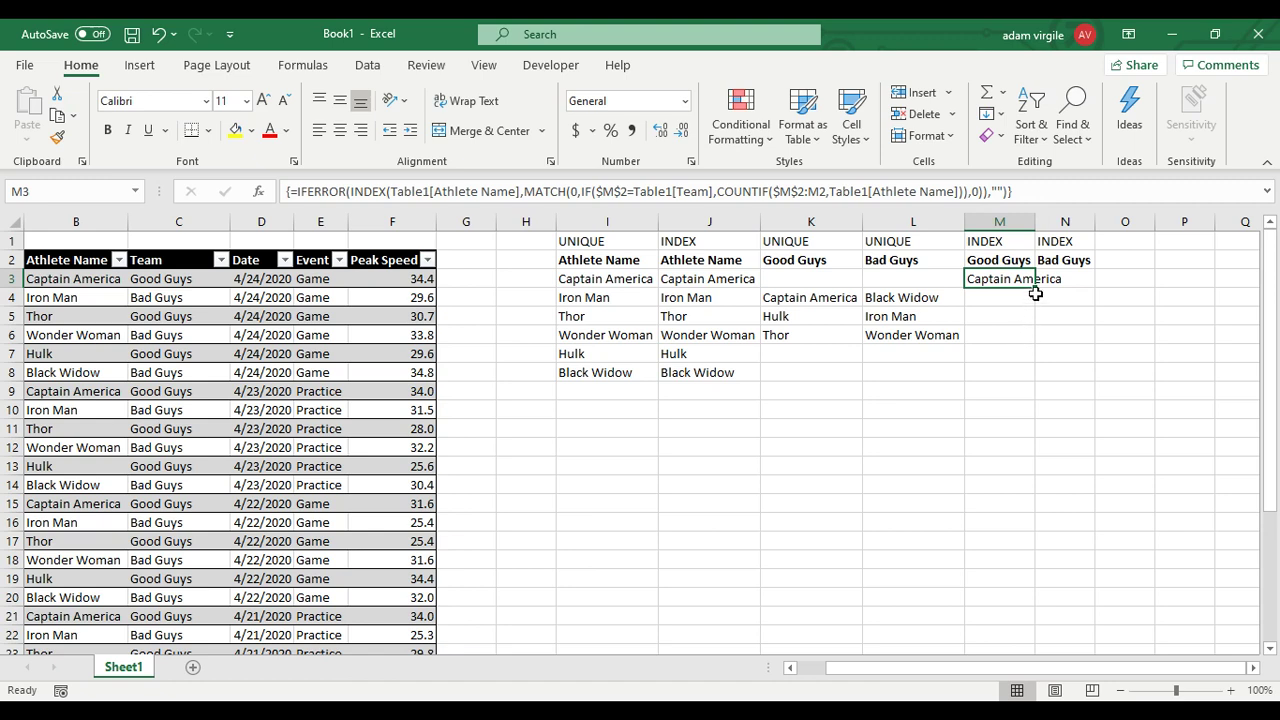
drag(1034, 291, 1025, 601)
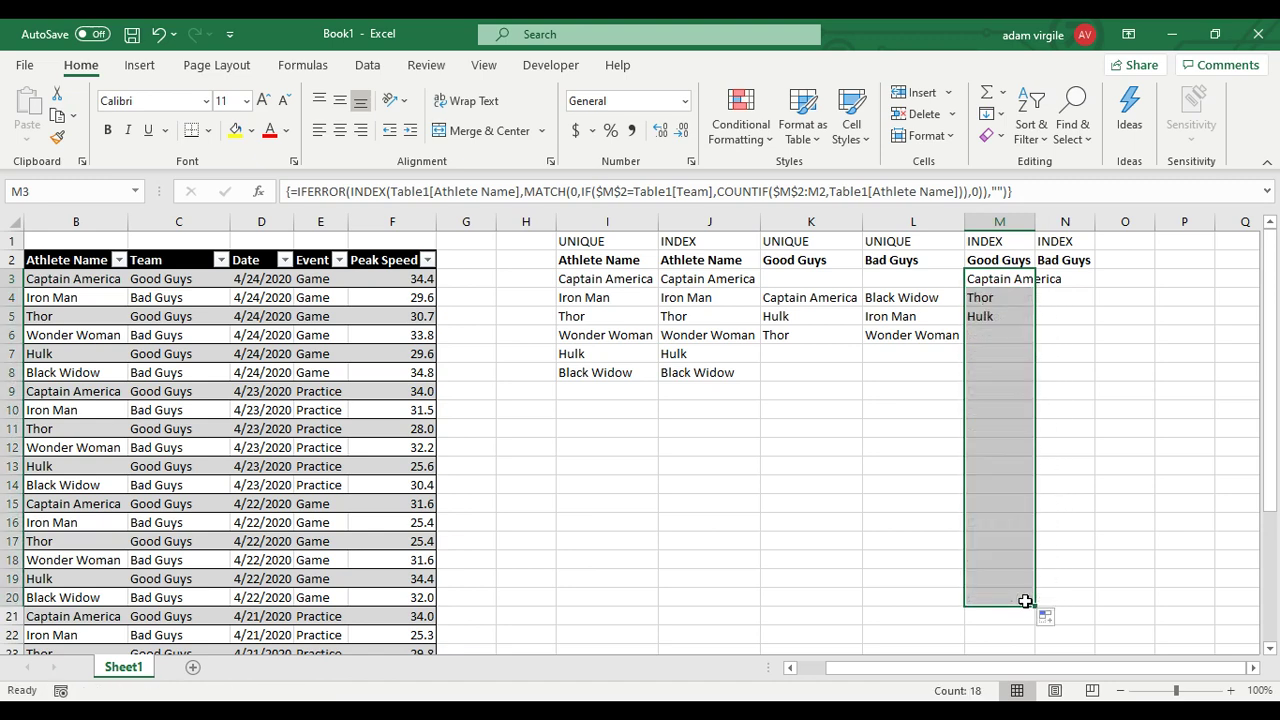
click(1025, 601)
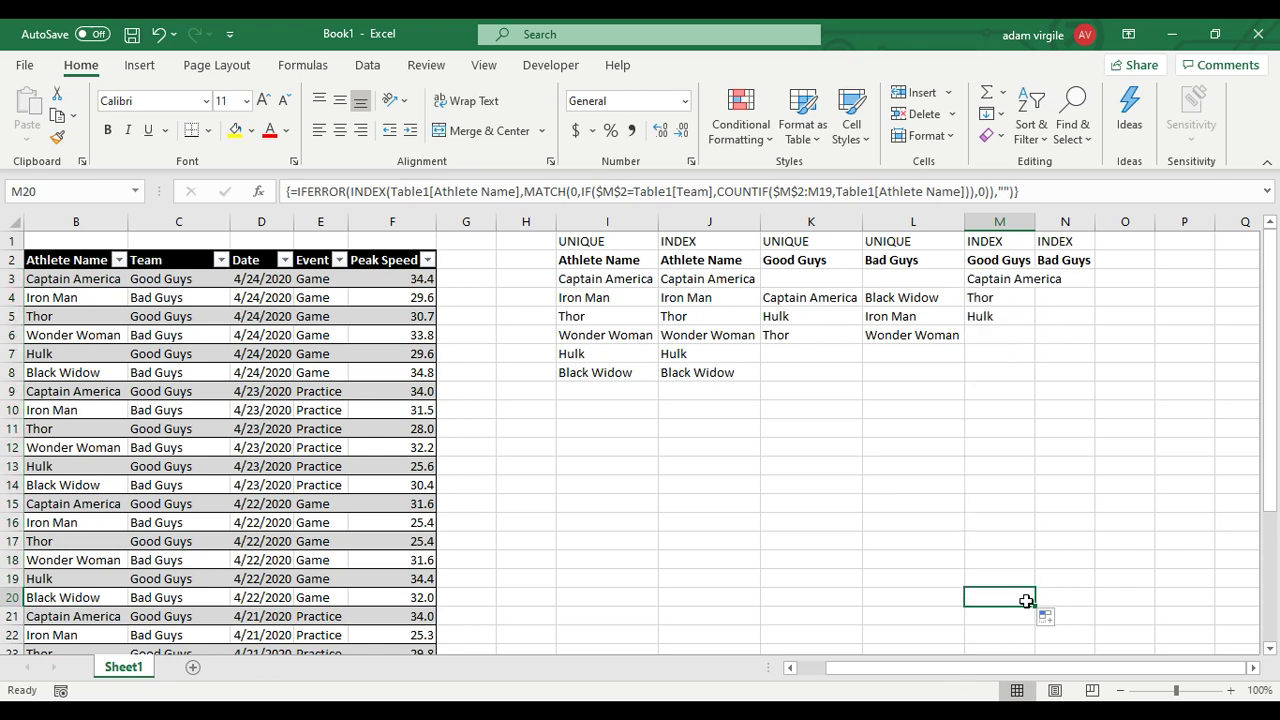
Step: Compare the INDEX Good Guys names in column M with the UNIQUE Good Guys names in column K
click(1003, 281)
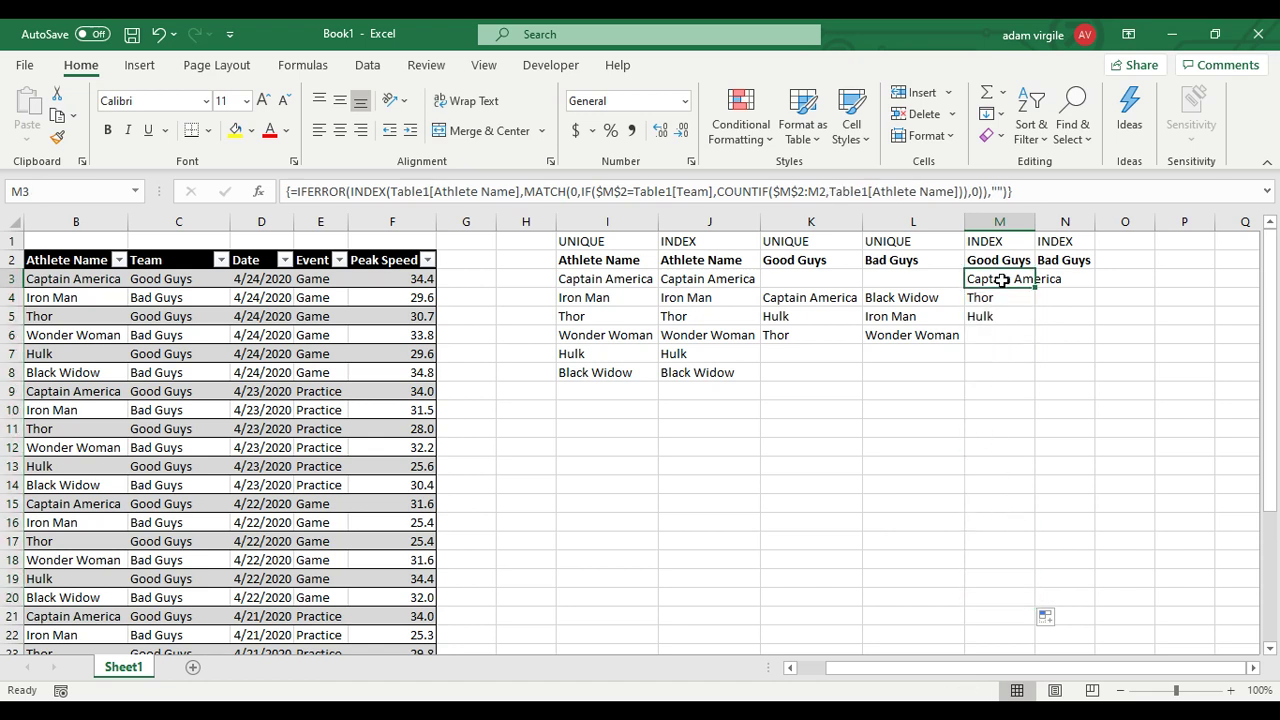
click(795, 300)
click(980, 297)
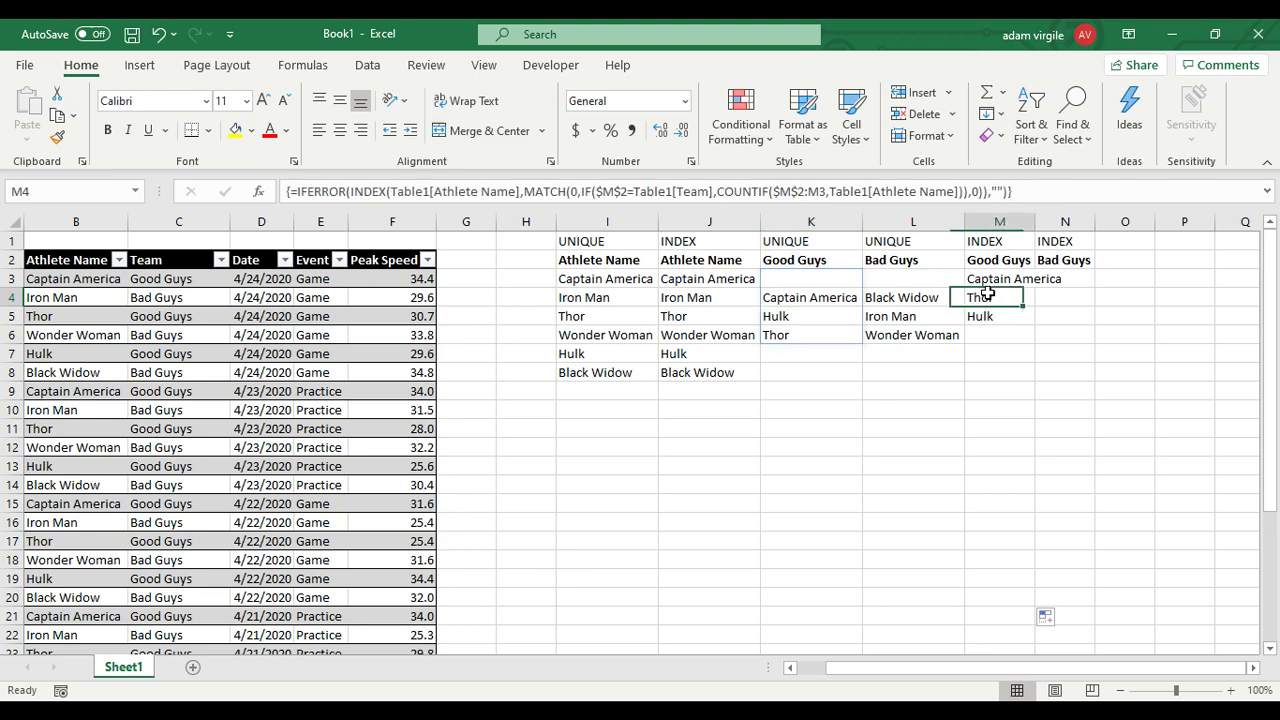
click(815, 328)
click(978, 312)
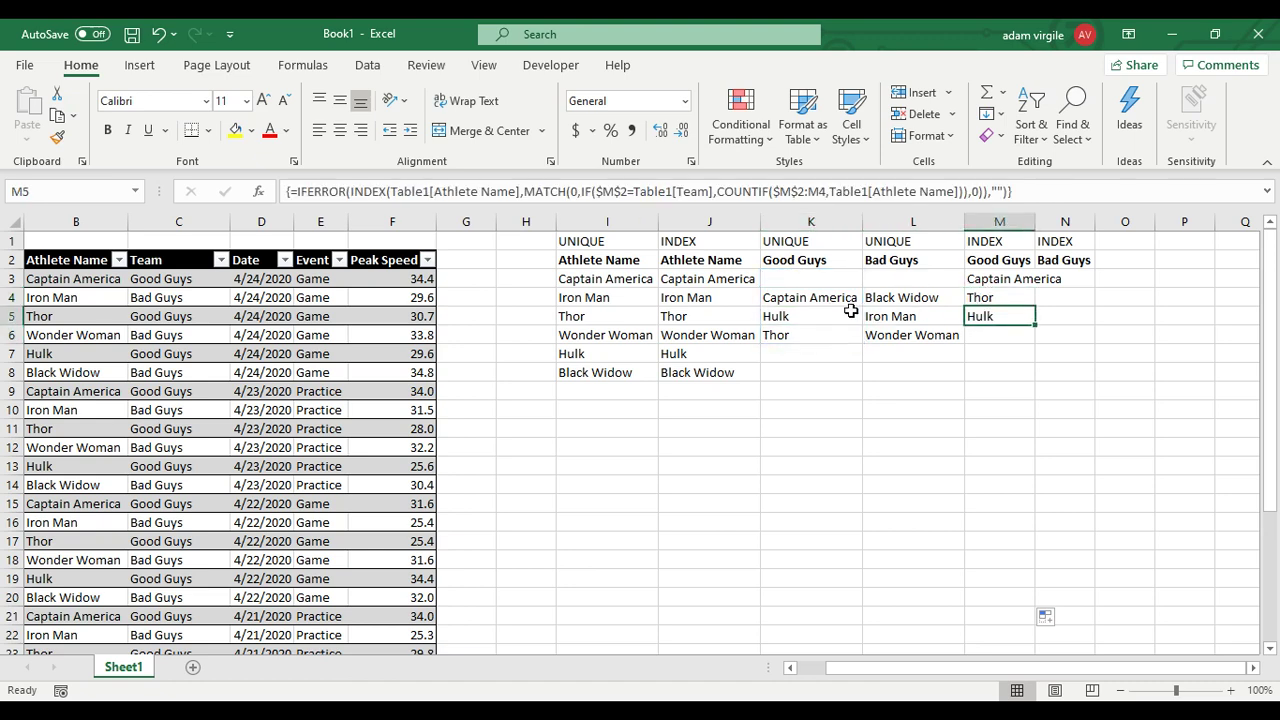
click(812, 312)
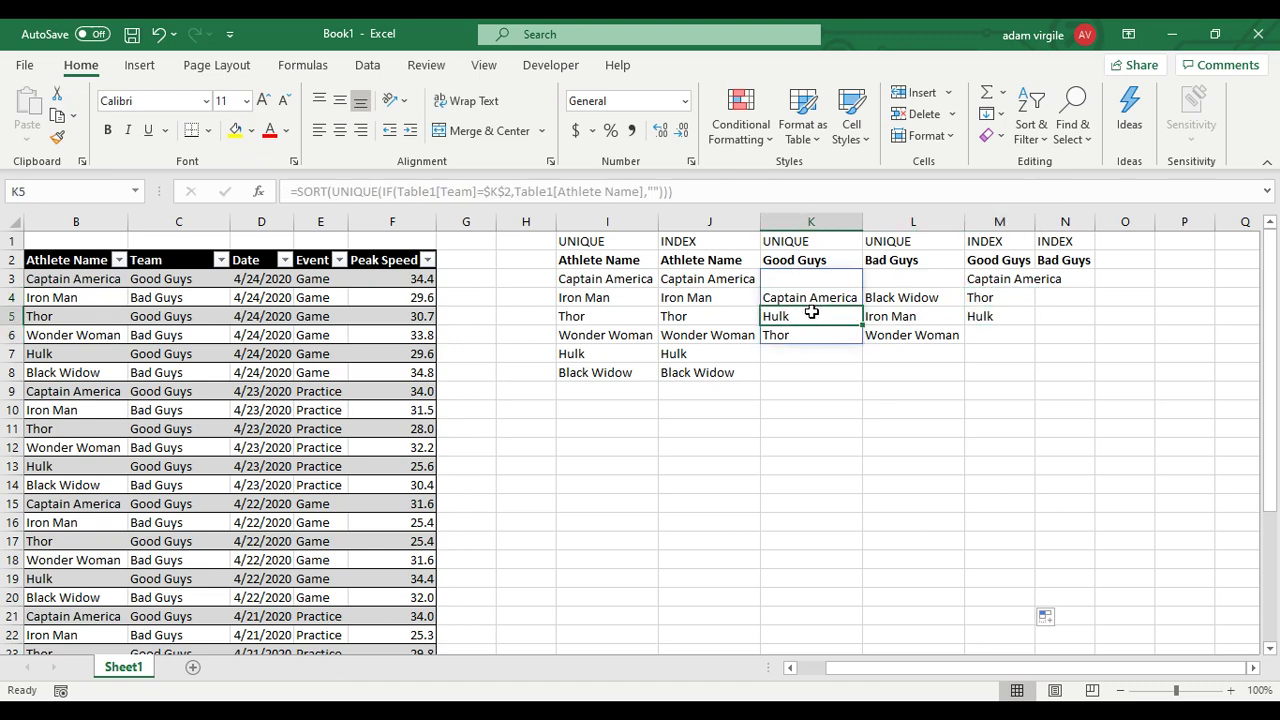
Step: Copy the M3 array formula into N3 under the INDEX Bad Guys header
click(1000, 278)
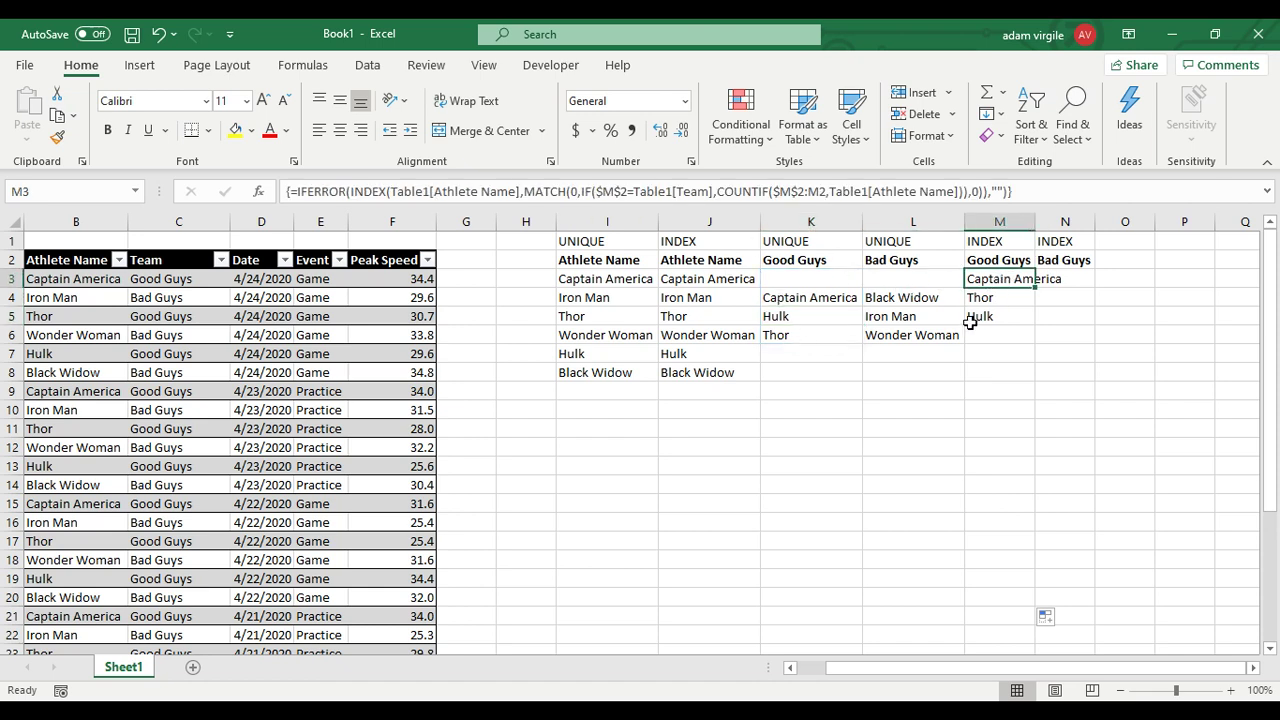
key(ctrl+c)
click(1063, 278)
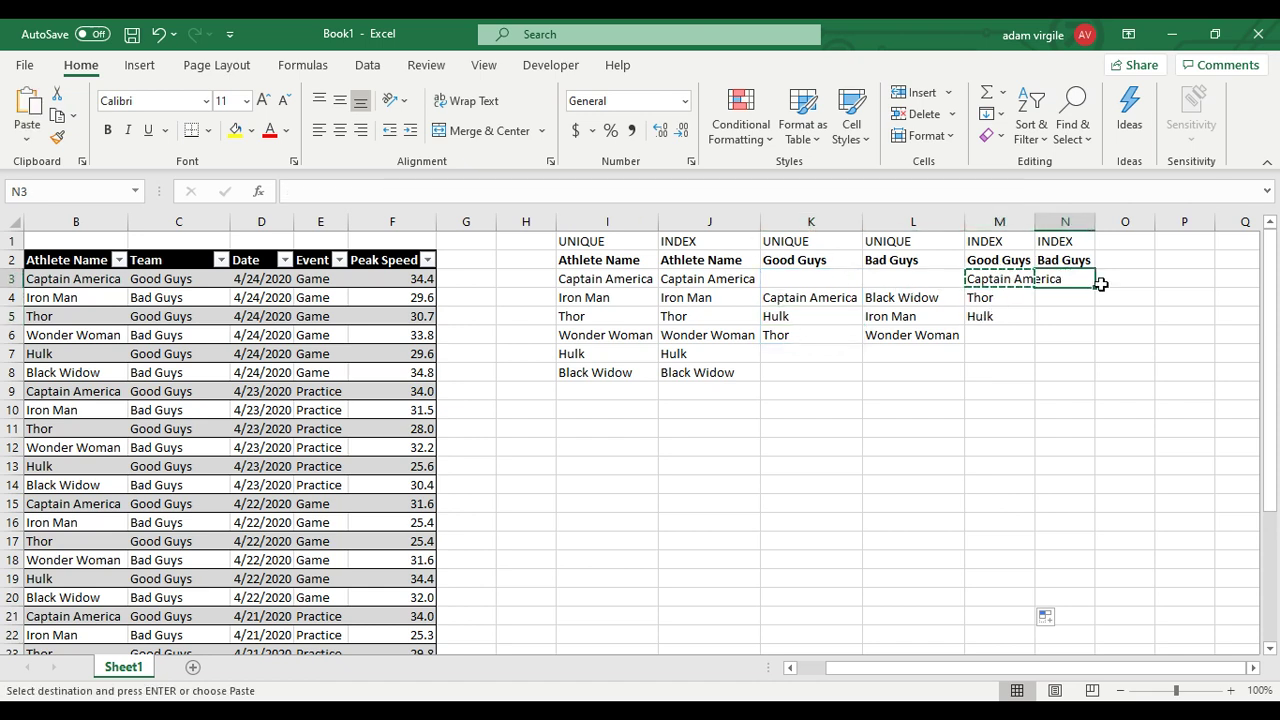
key(ctrl+v)
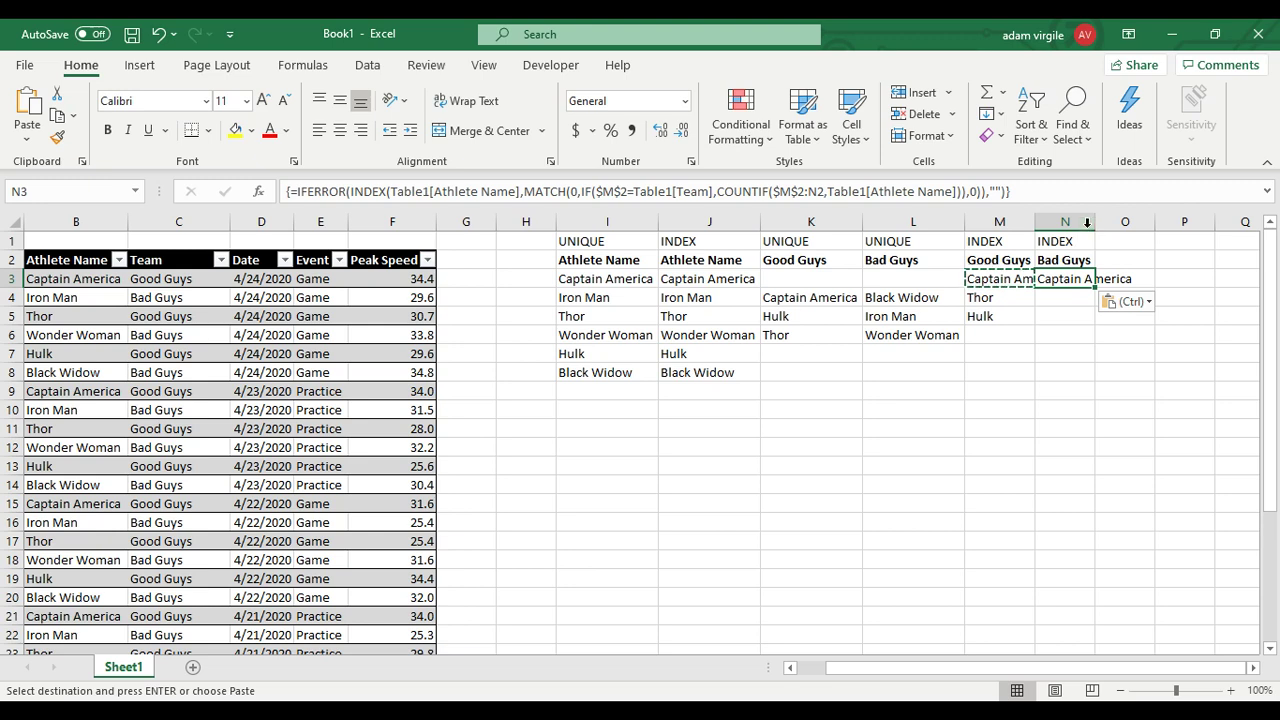
Step: Change the COUNTIF range start and the IF team reference in N3's formula to $N$2
click(793, 190)
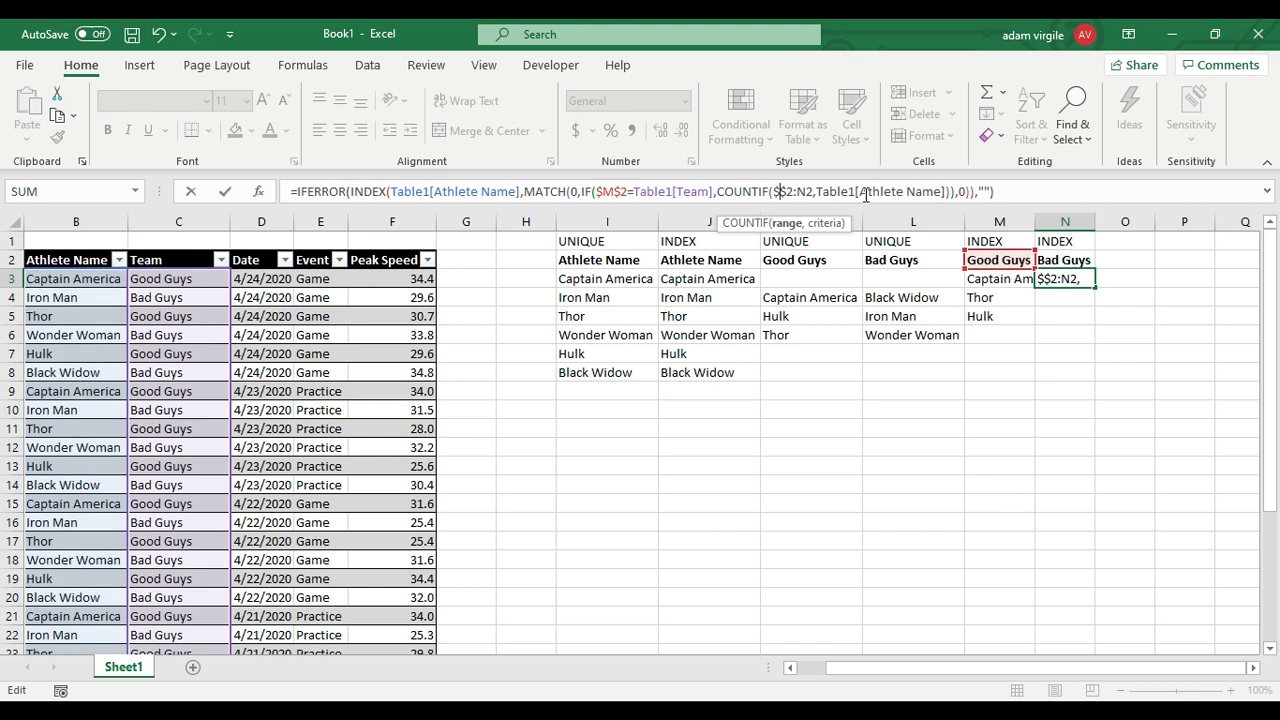
key(Delete)
text(N)
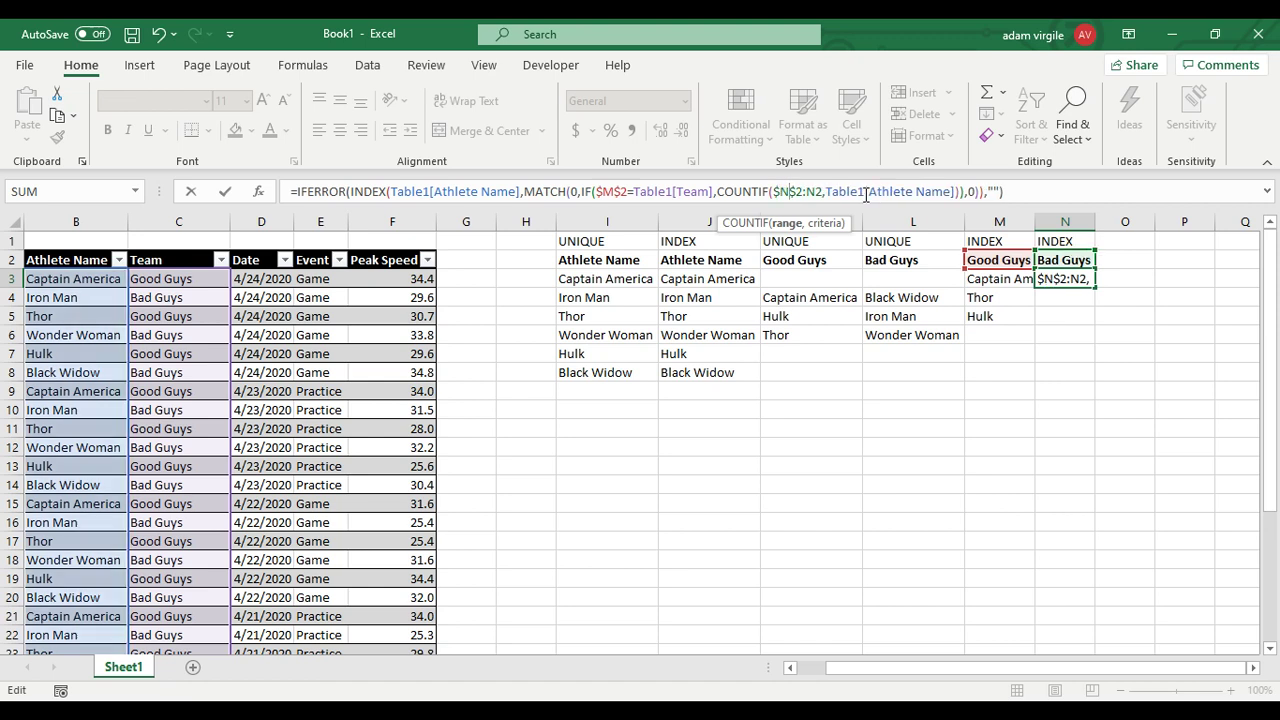
click(618, 192)
key(BackSpace)
text(N)
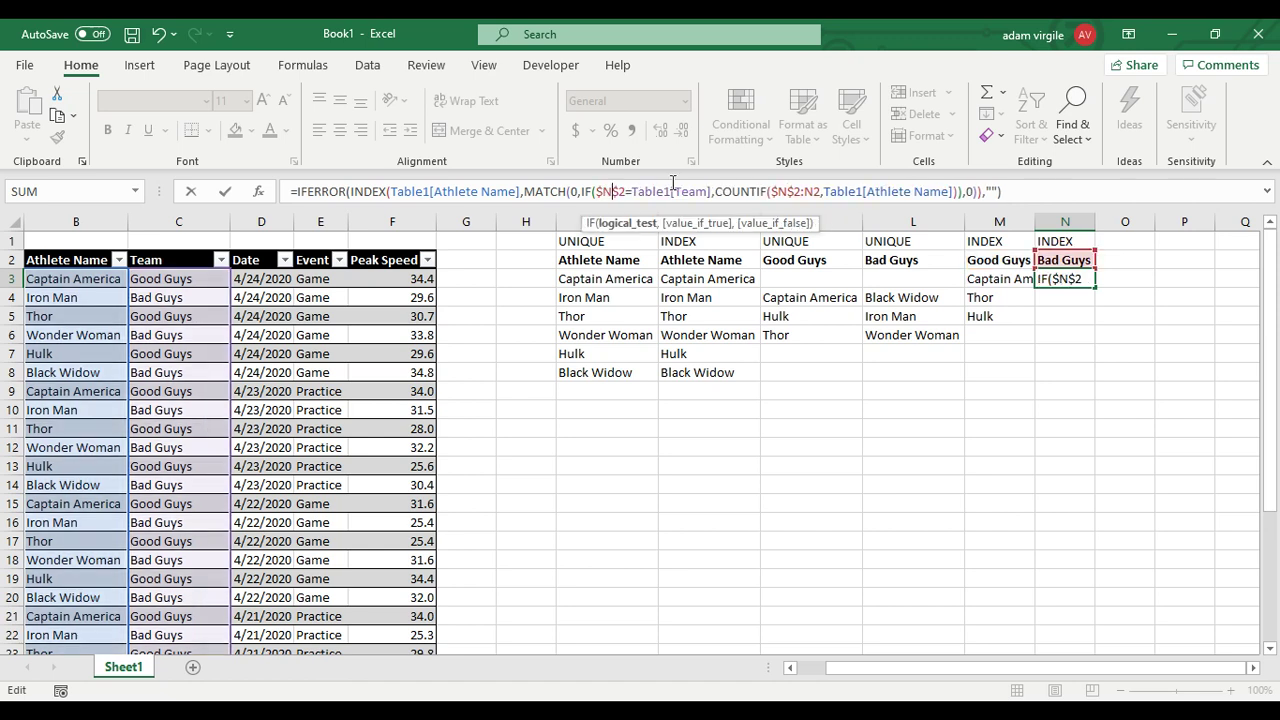
Step: Enter N3's formula as an array formula and fill it down column N
key(ctrl+shift+Return)
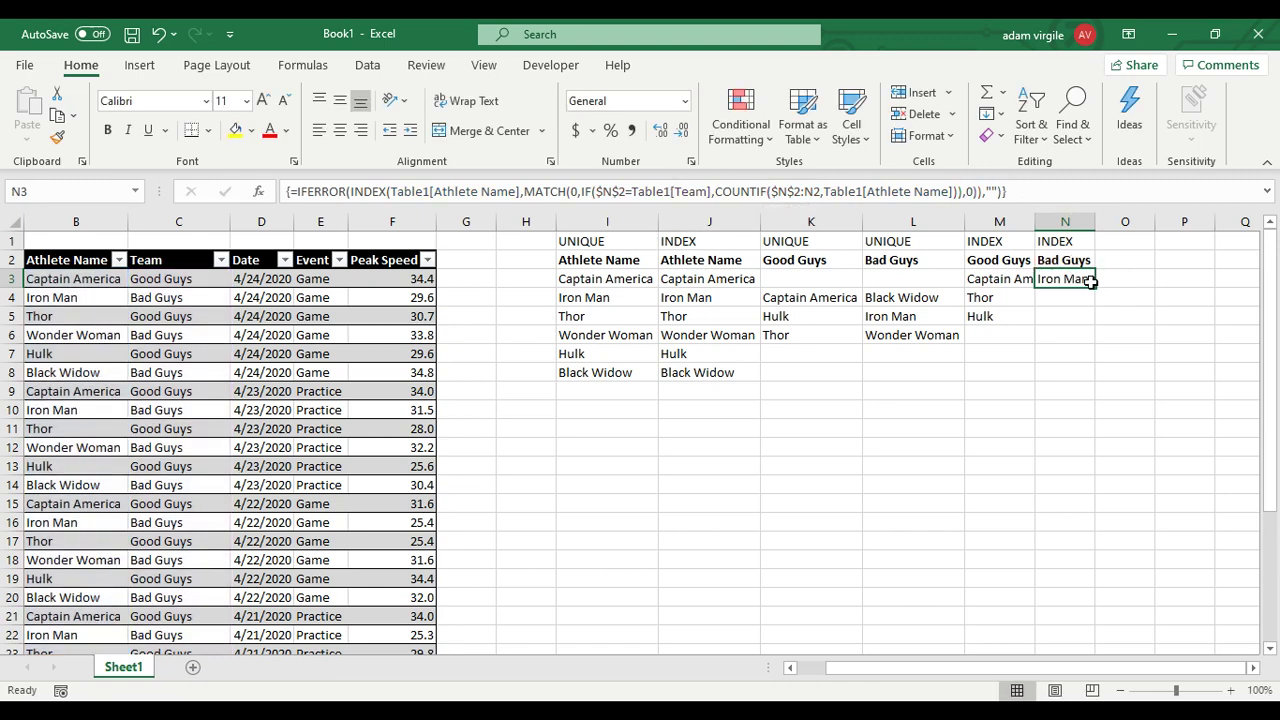
drag(1095, 287, 1090, 642)
click(1090, 404)
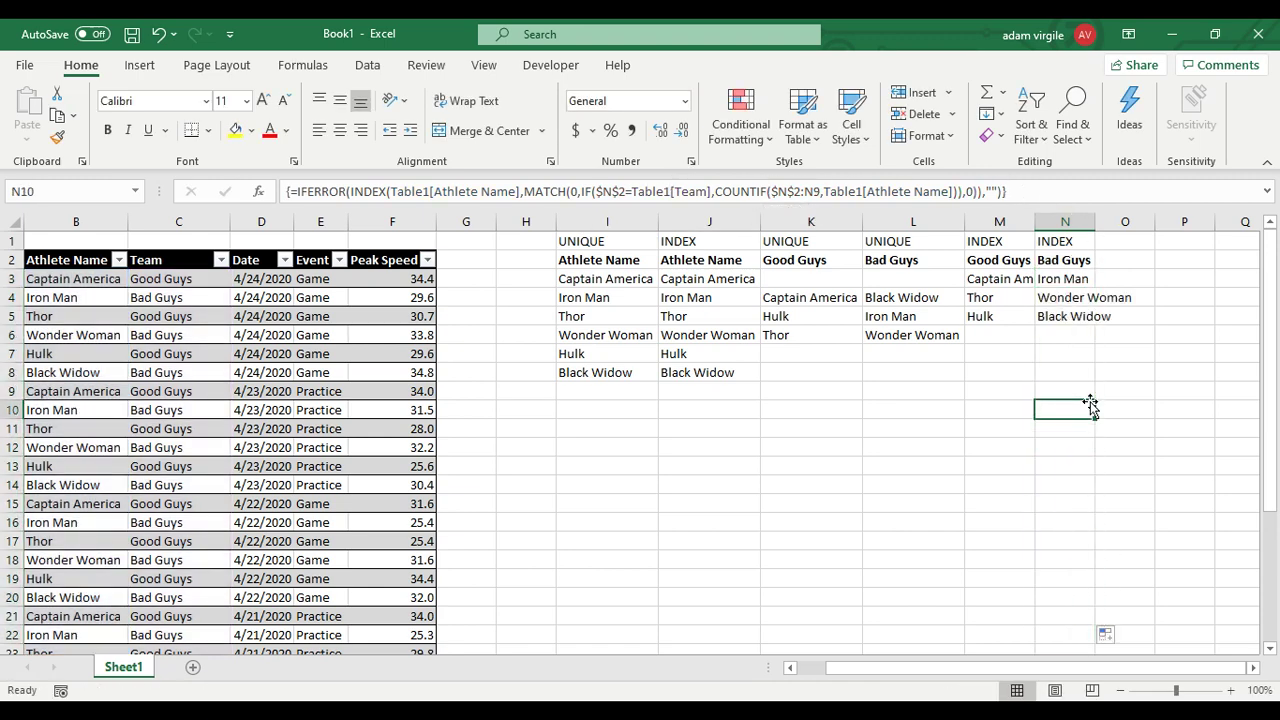
Step: Compare the INDEX Bad Guys names in column N with the UNIQUE Bad Guys names in L4:L6
click(1075, 278)
click(1072, 298)
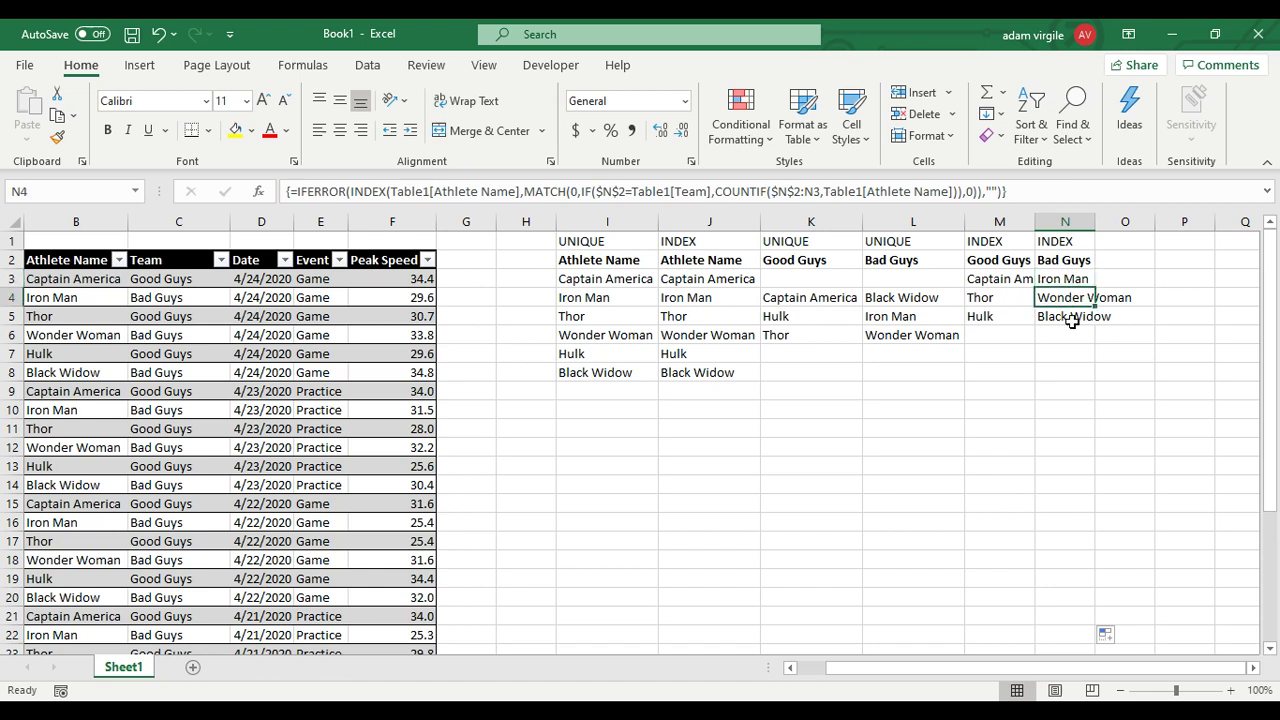
click(1068, 318)
drag(910, 298, 919, 333)
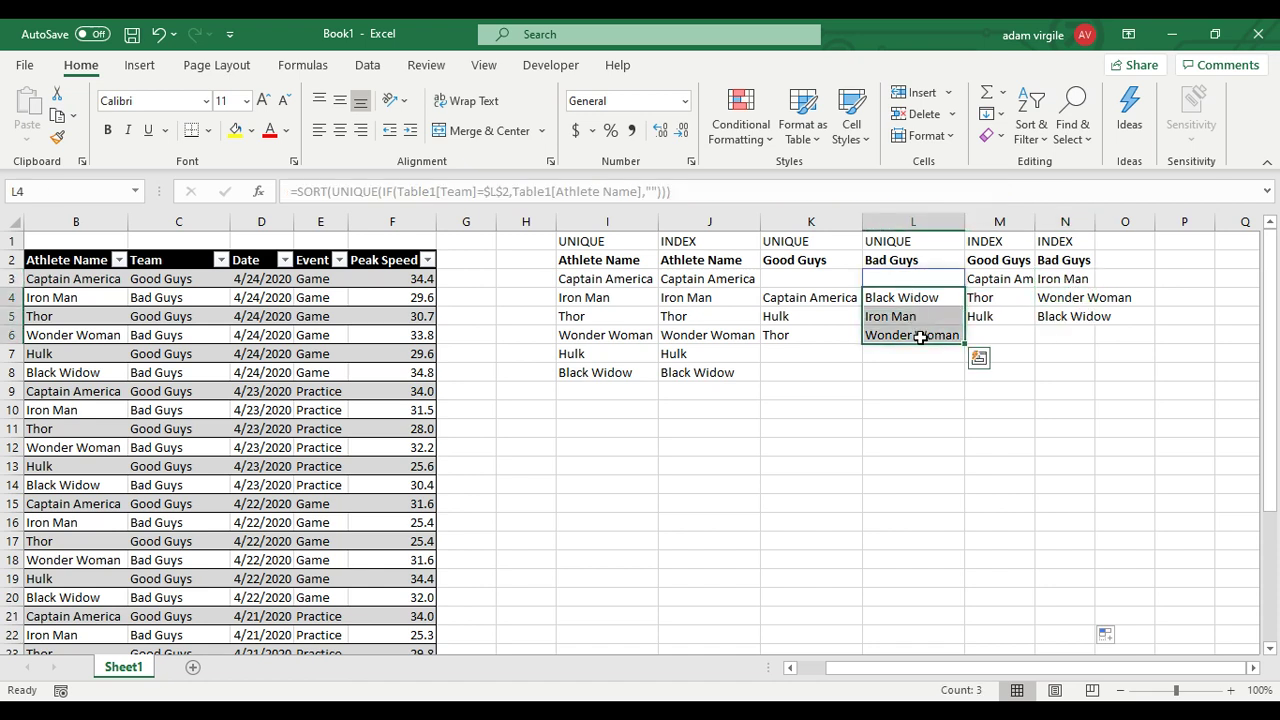
Step: Autofit the widths of columns M and N to their athlete names
click(896, 243)
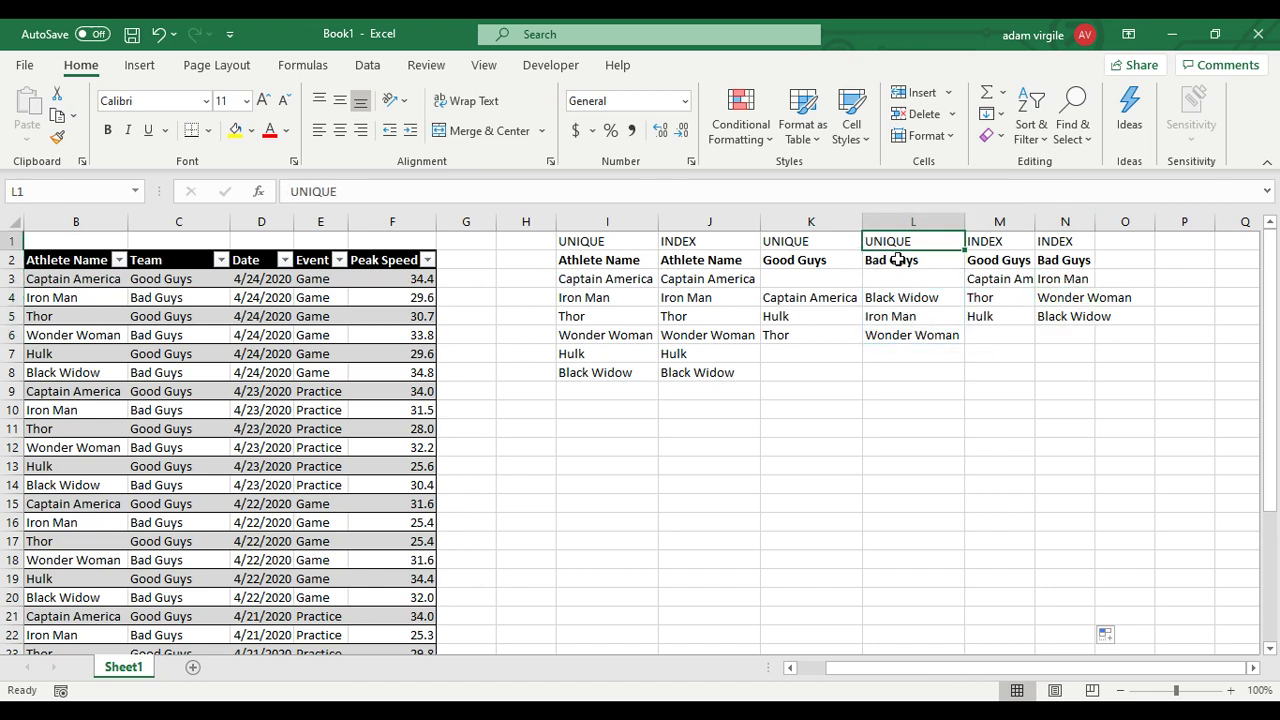
double_click(1095, 217)
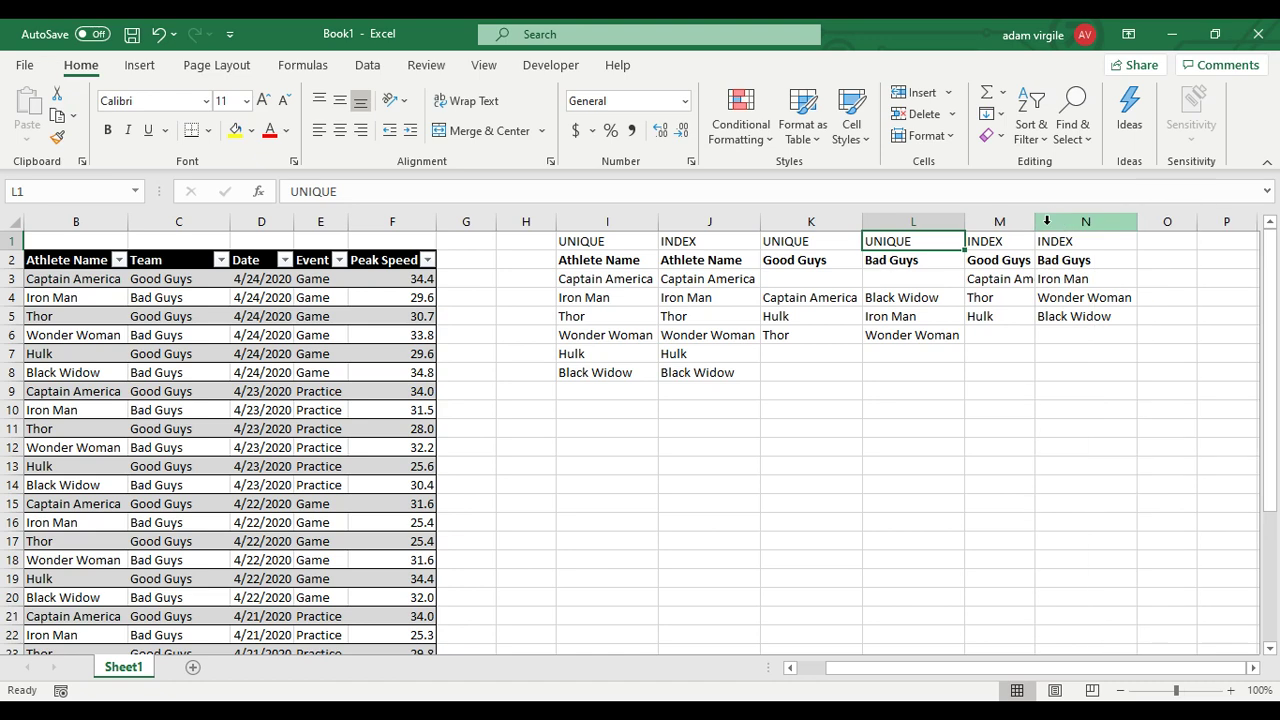
double_click(1035, 217)
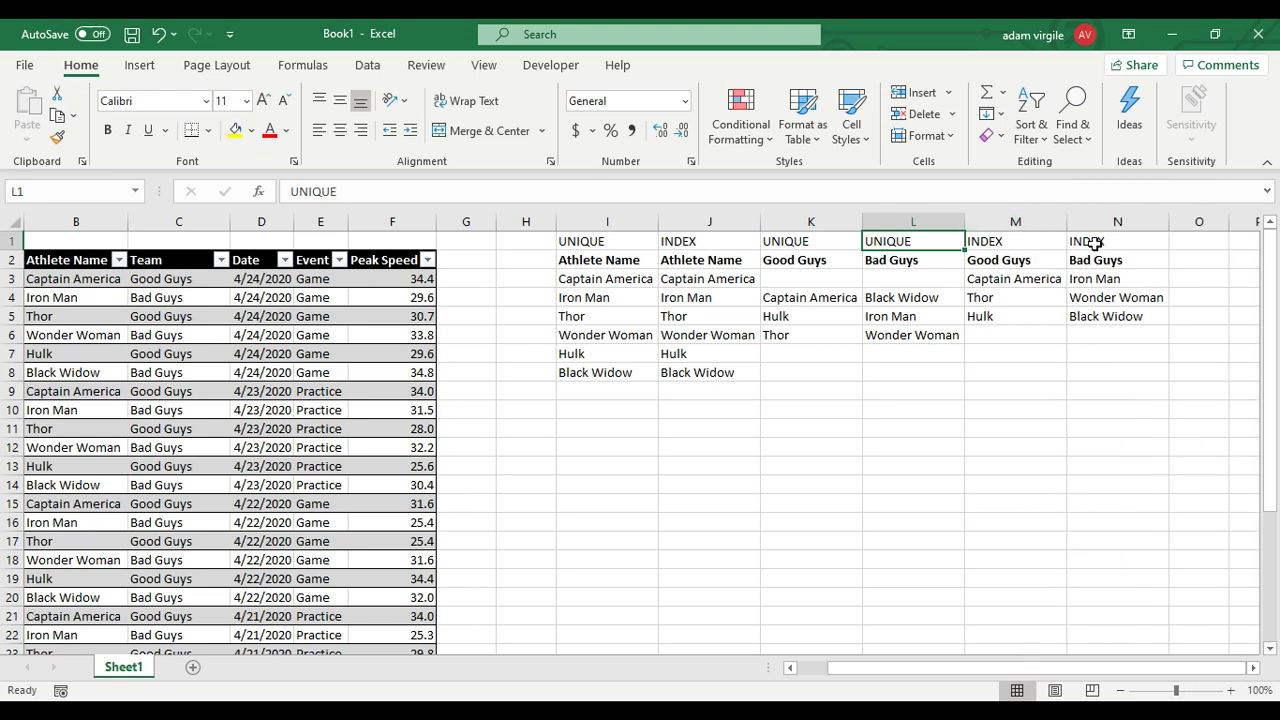
Step: Examine the INDEX Good Guys formula in M3 and the first Peak Speed entry in F3 as a possible second criterion
click(1012, 281)
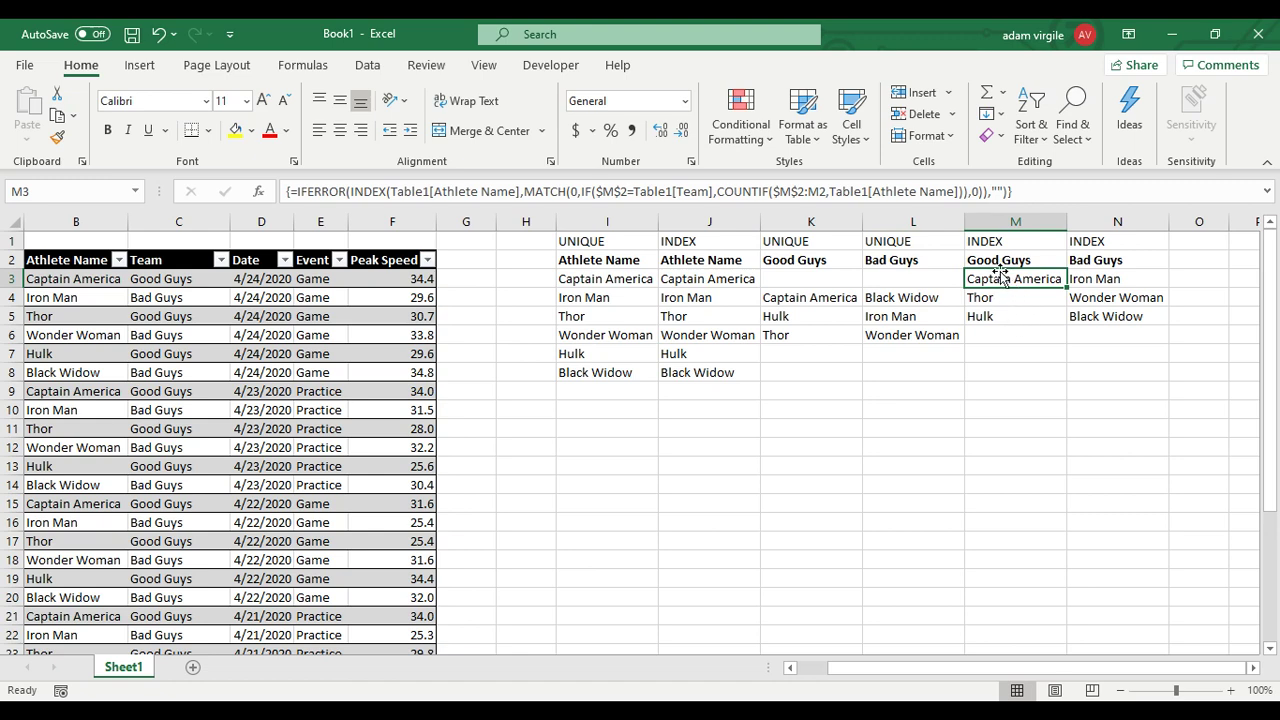
click(783, 190)
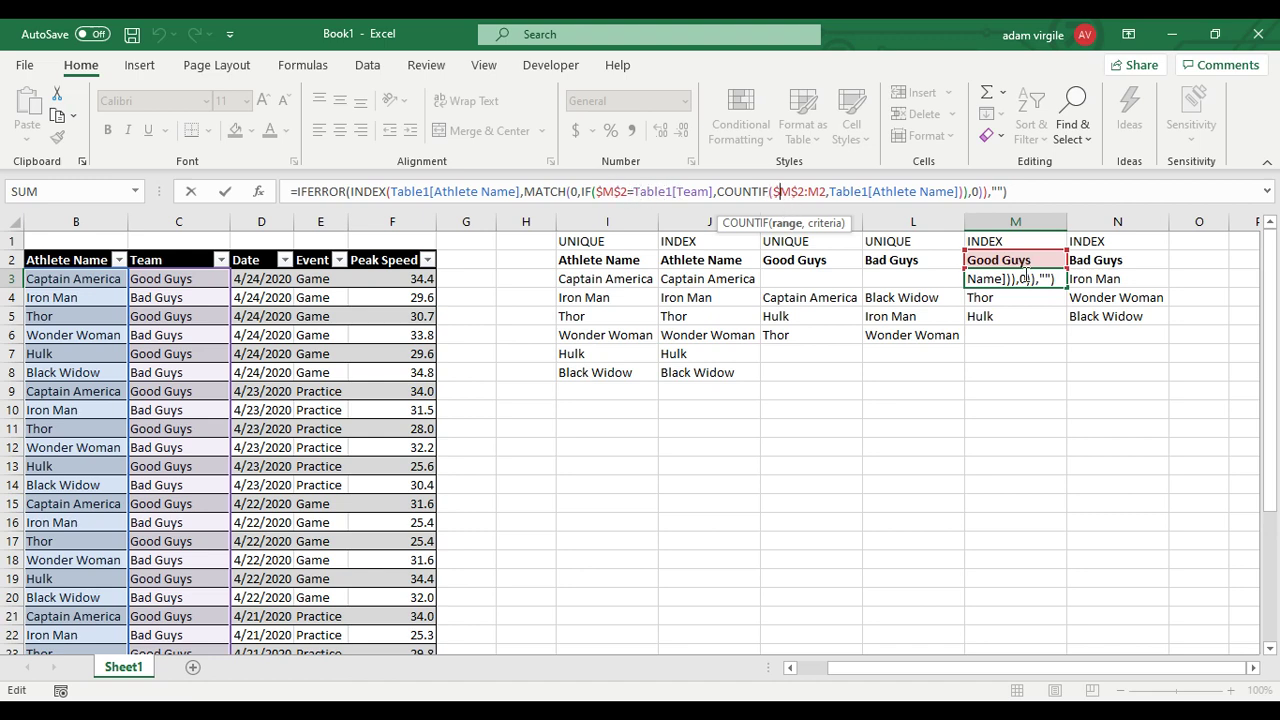
key(Return)
click(987, 279)
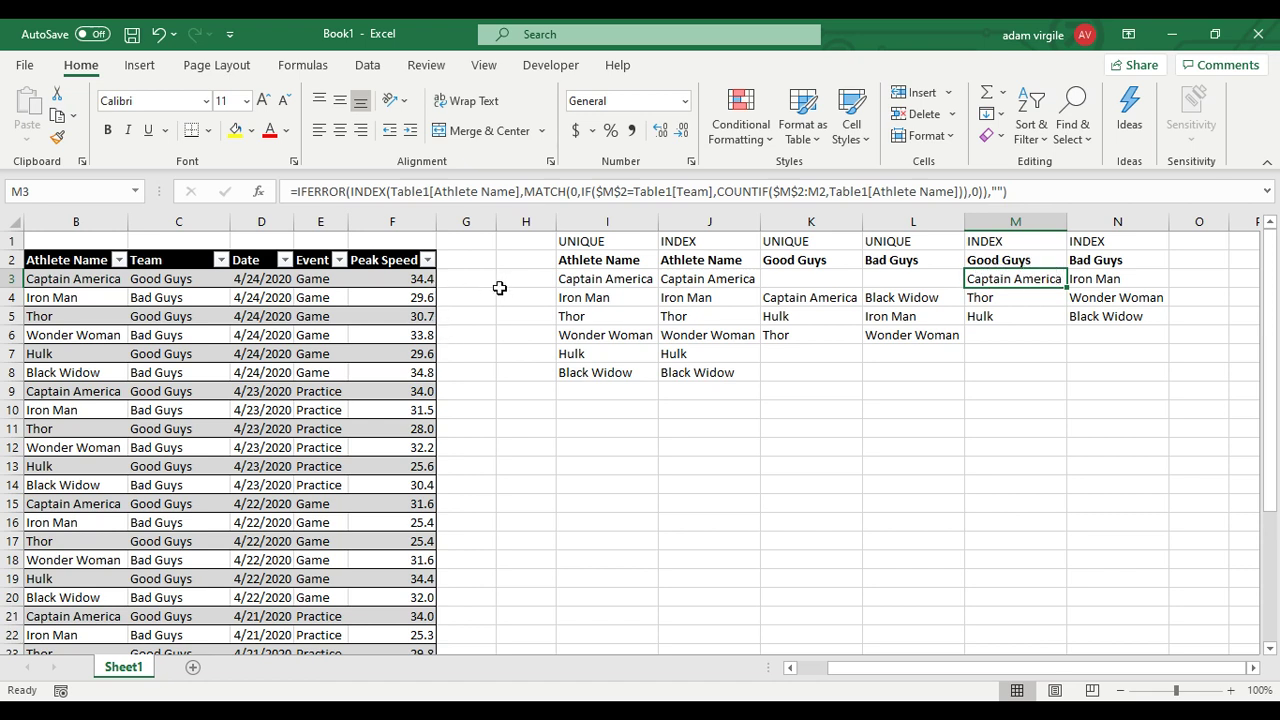
click(432, 279)
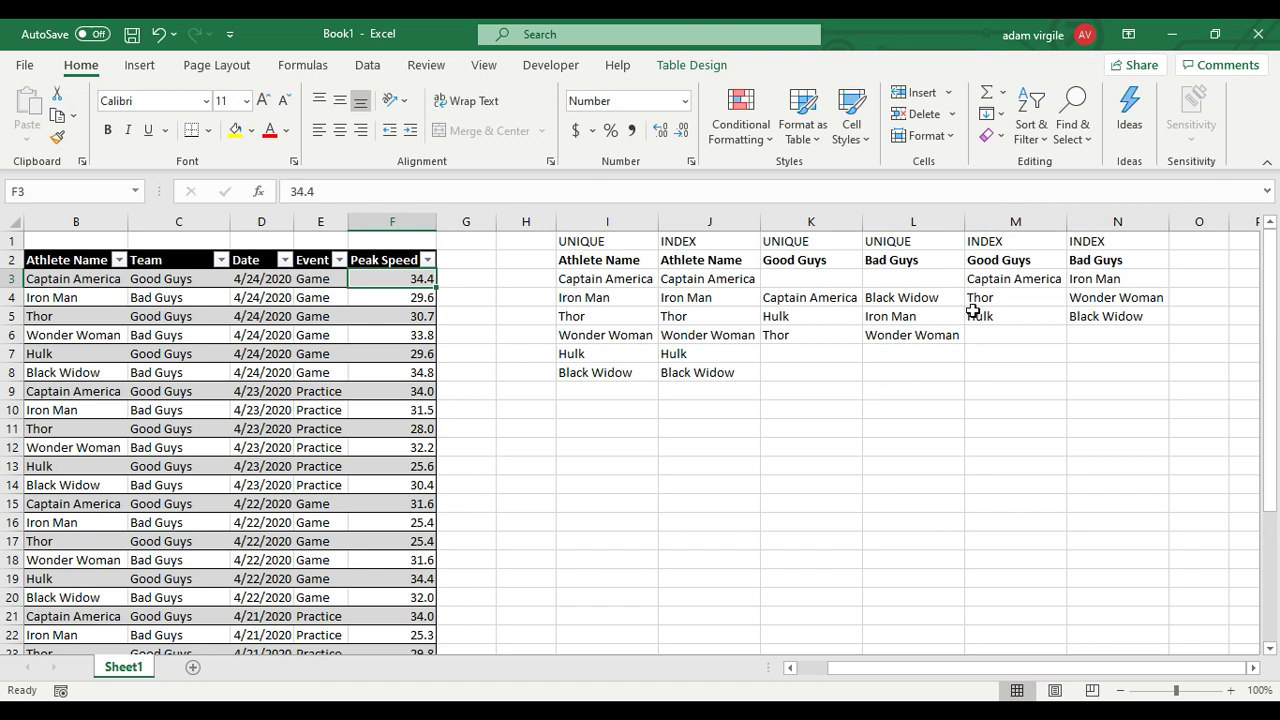
click(992, 282)
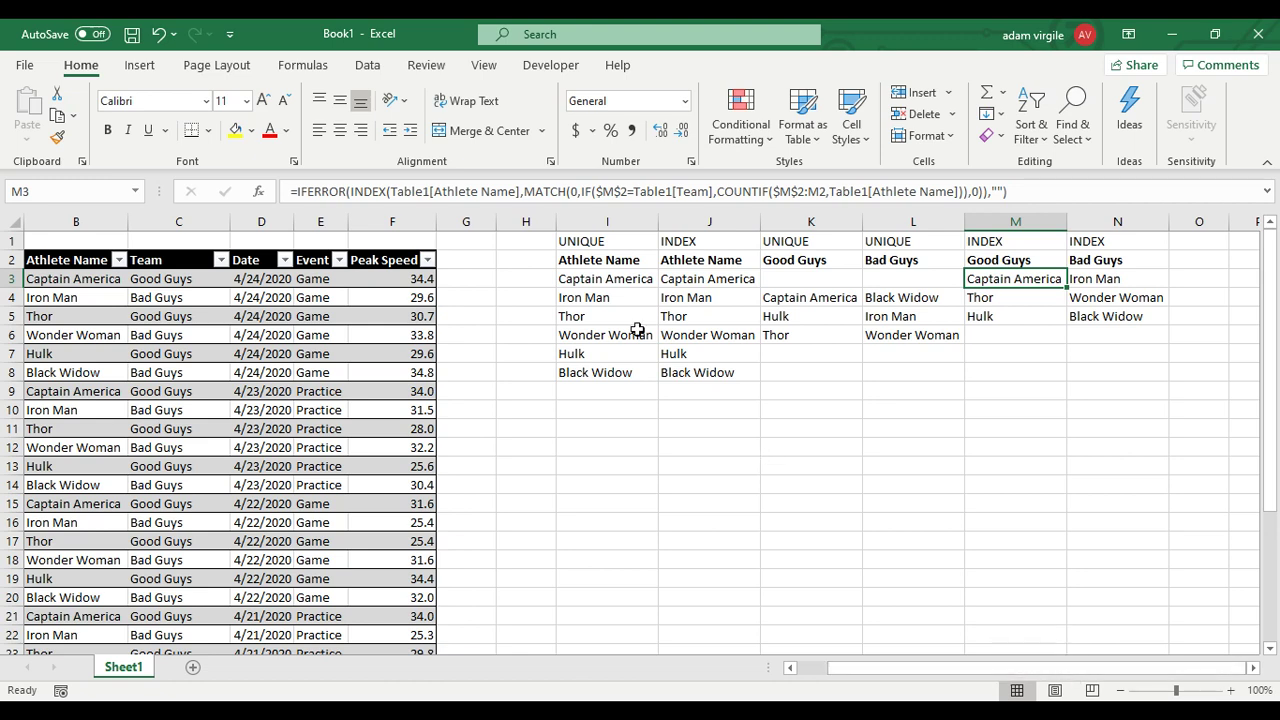
Step: Delete the empty column H between the data table and the name lists
click(525, 222)
right_click(511, 222)
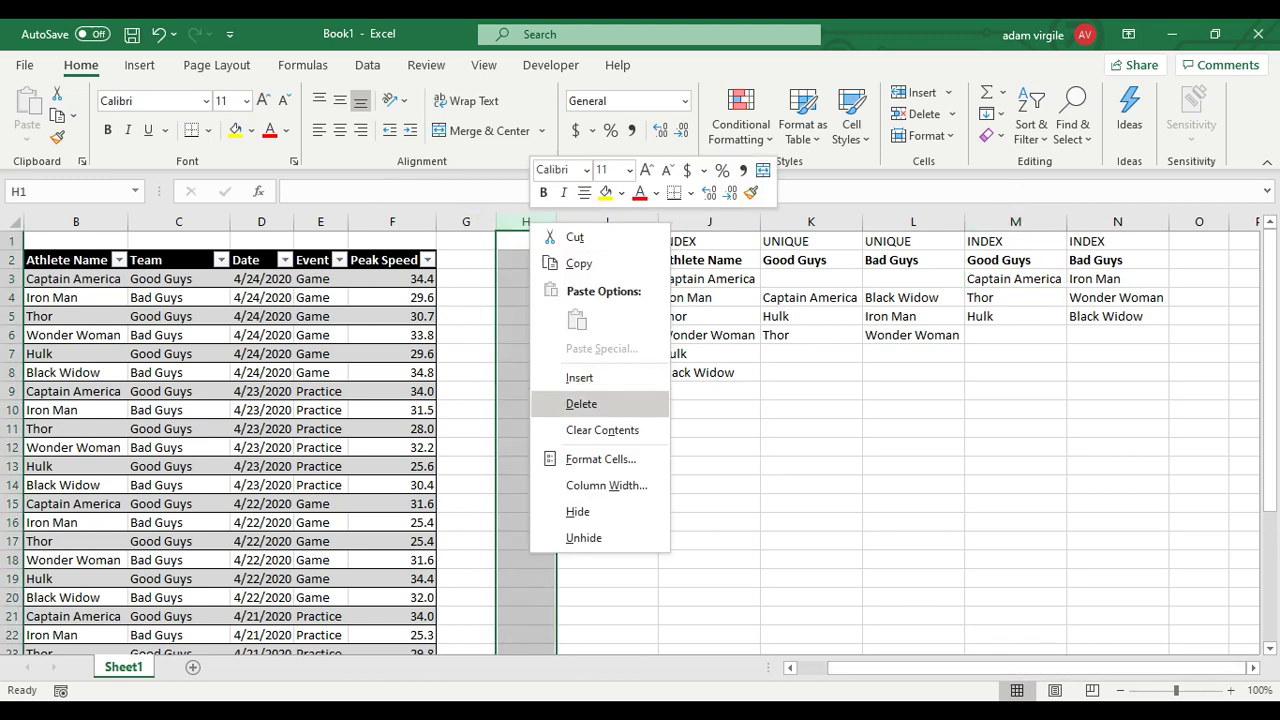
click(578, 403)
Step: Enter INDEX in N1 and the bold header "Good - 34.4" in N2
click(1144, 244)
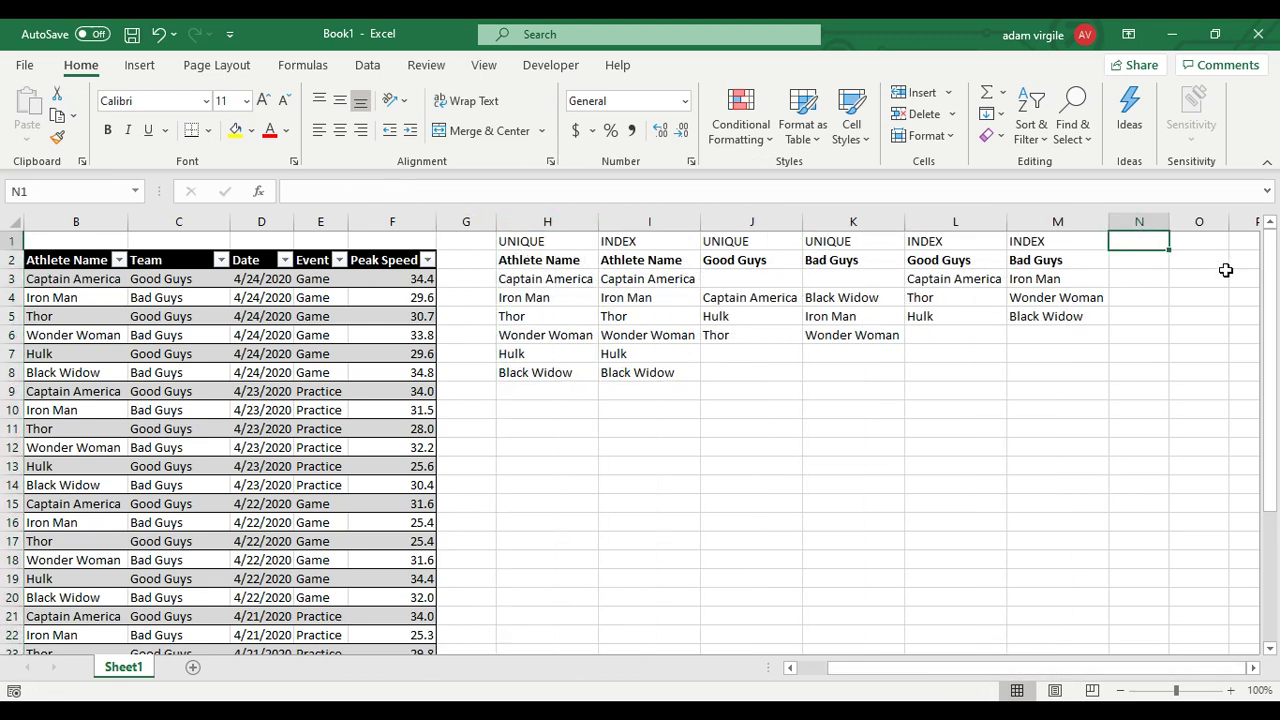
text(INDEX)
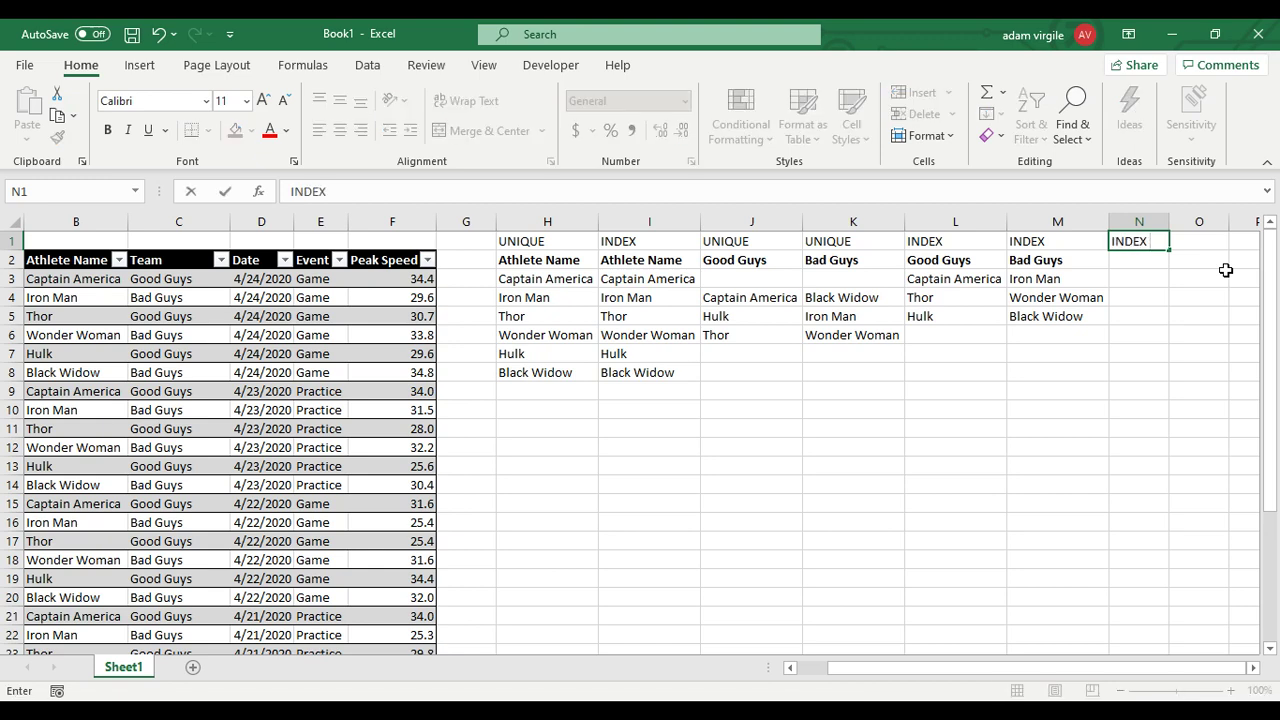
key(Return)
text(Good - 34.4)
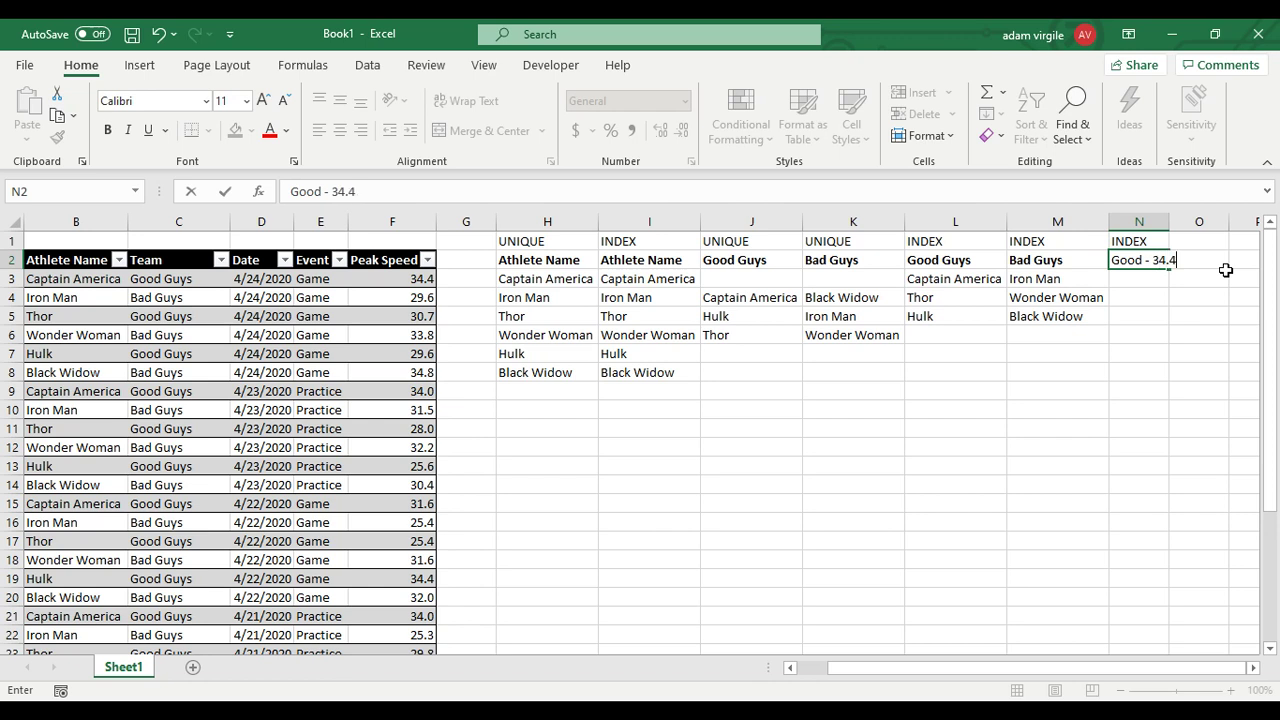
key(ctrl+Return)
key(ctrl+b)
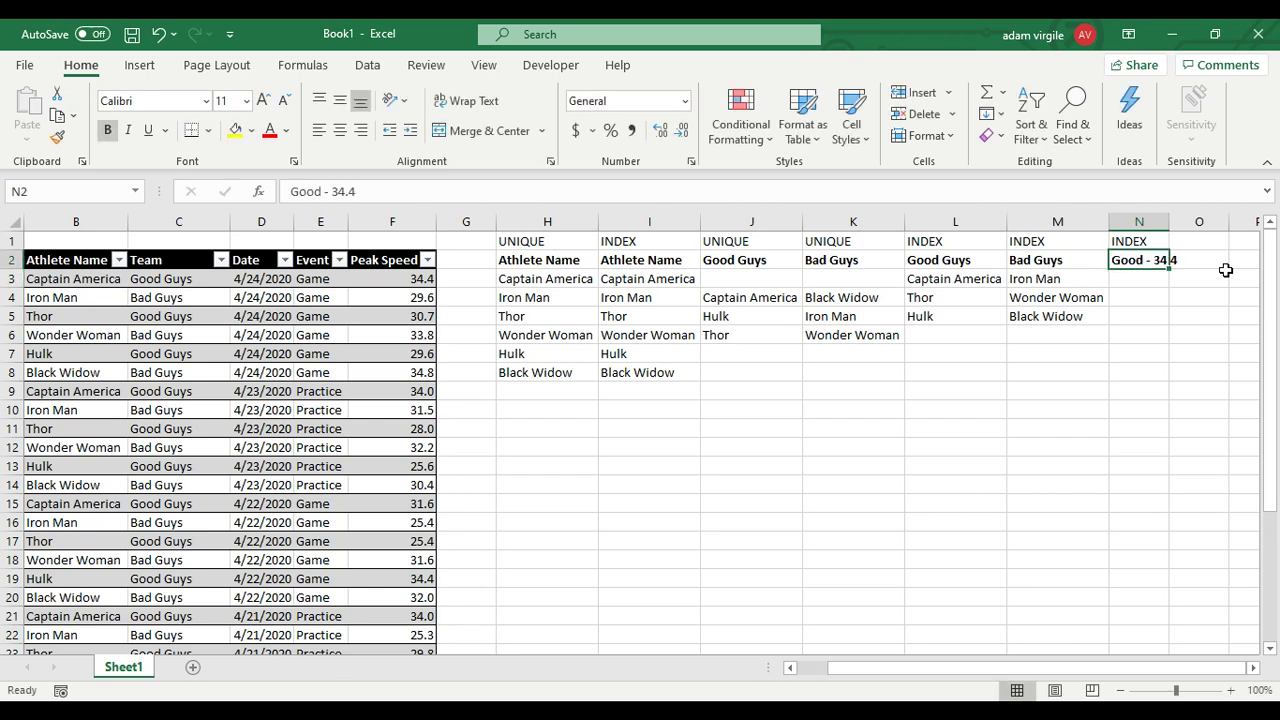
Step: Copy the INDEX Good Guys formula from L3 into N3
key(Down)
key(Left)
key(Left)
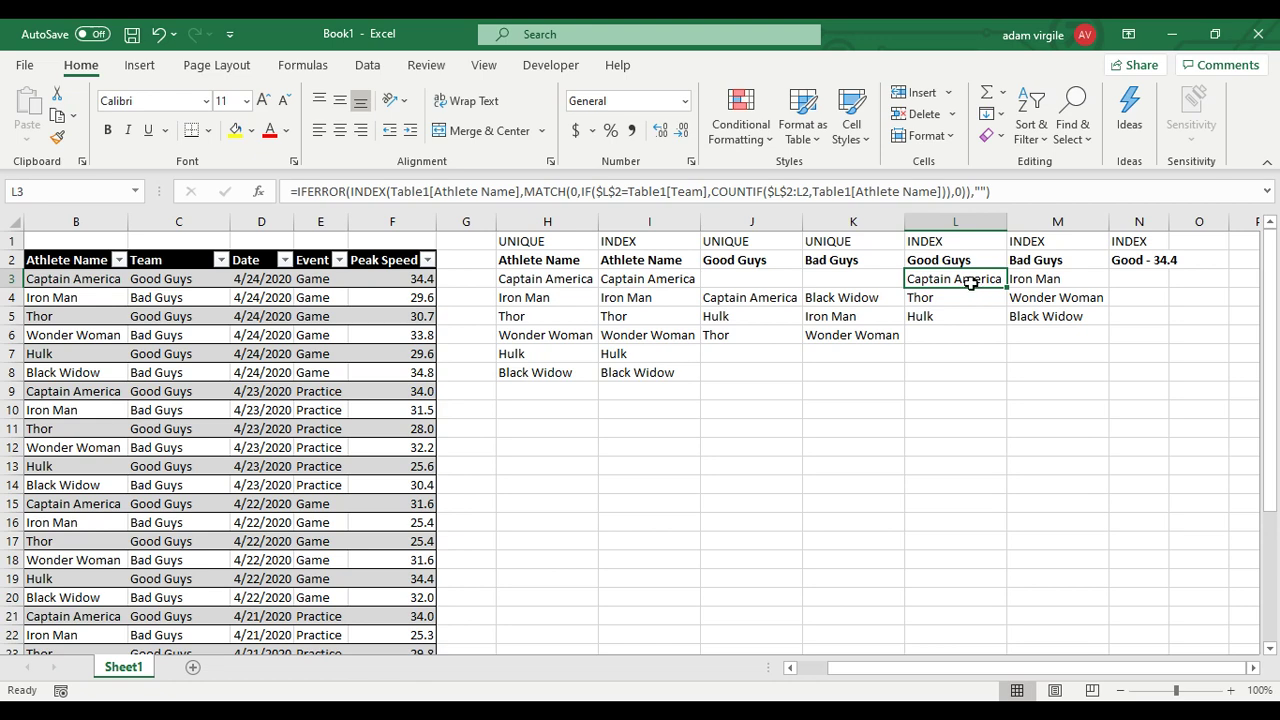
key(ctrl+c)
click(1148, 278)
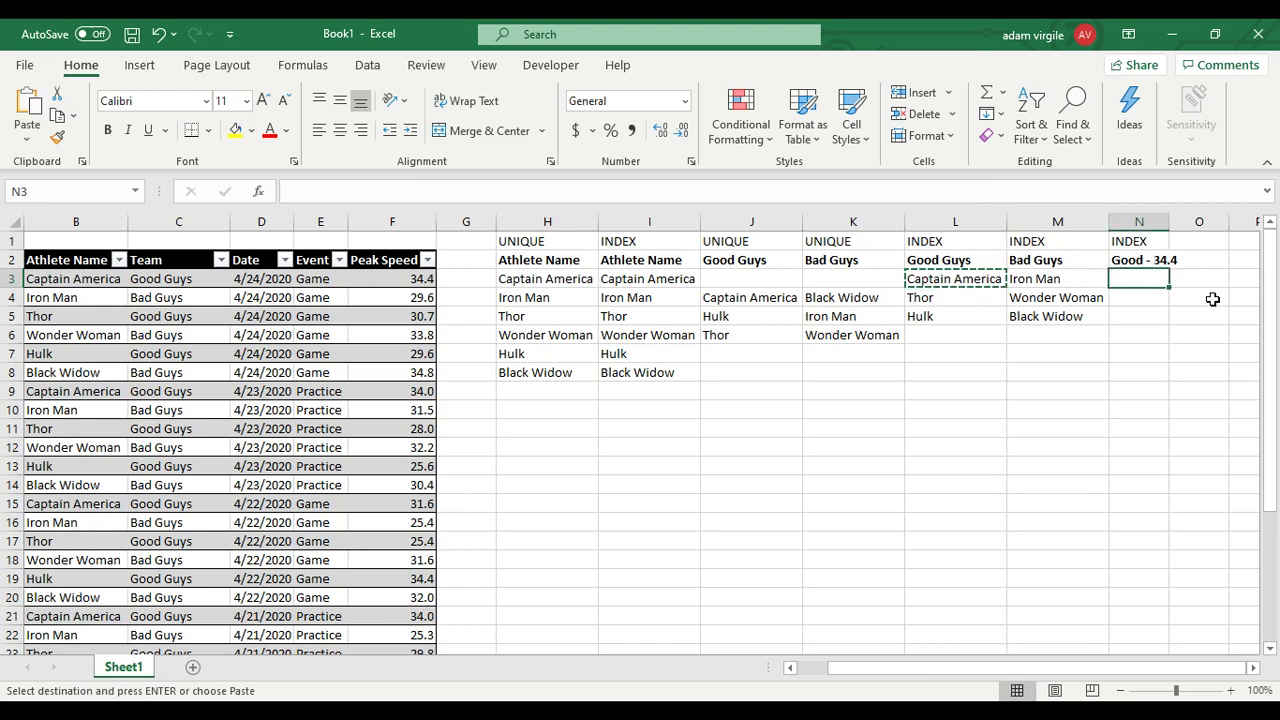
key(ctrl+v)
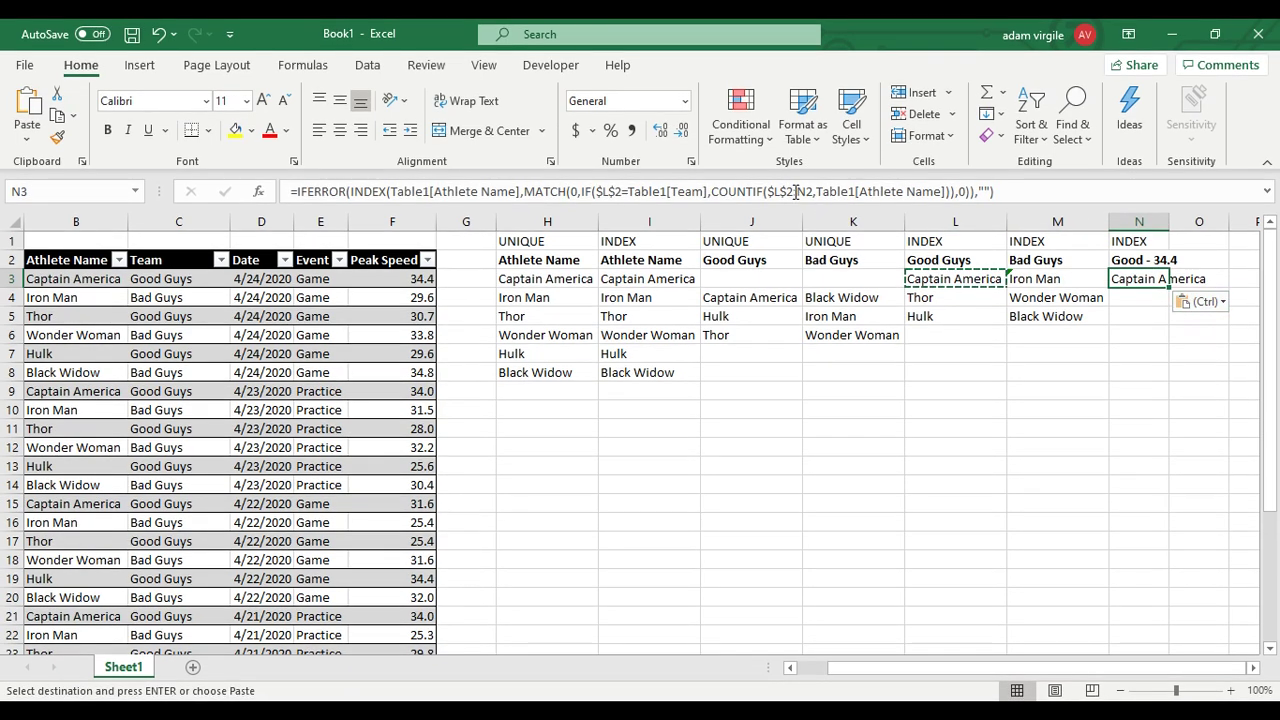
Step: In N3's formula, change the COUNTIF range start to $N$2 and replace the IF team reference with "Good Guys"
click(796, 192)
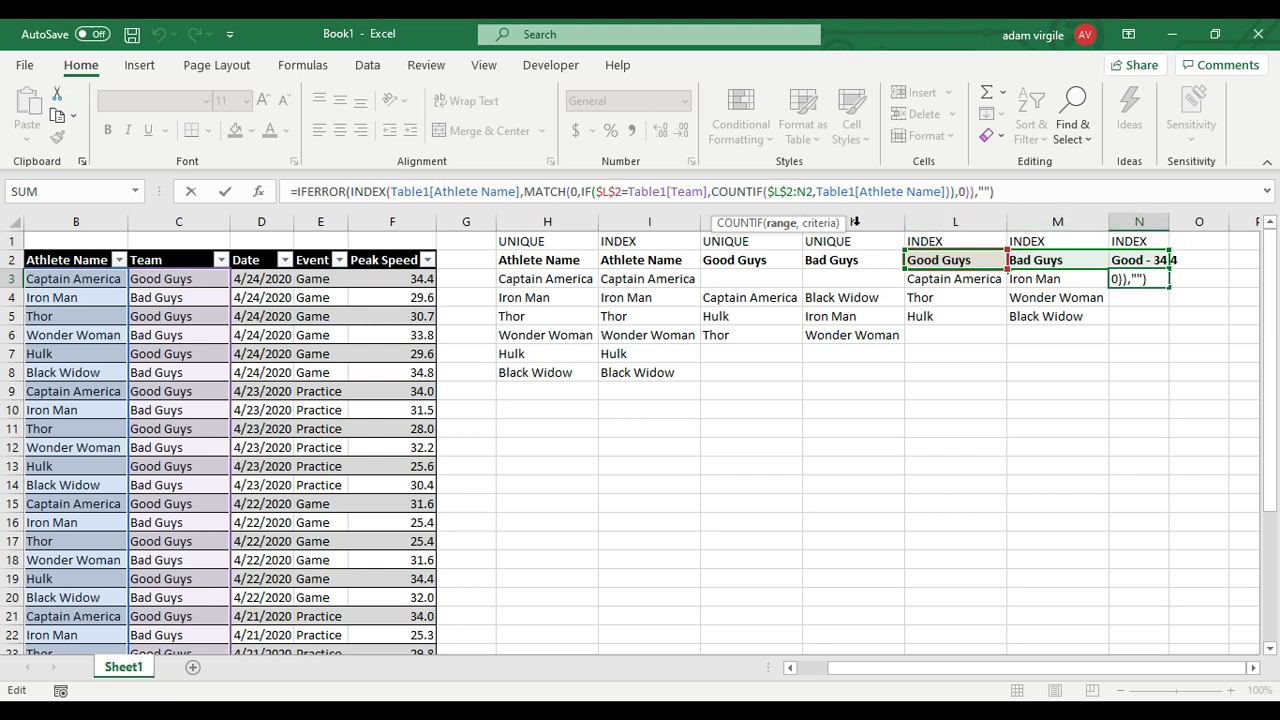
click(782, 192)
key(BackSpace)
text(N)
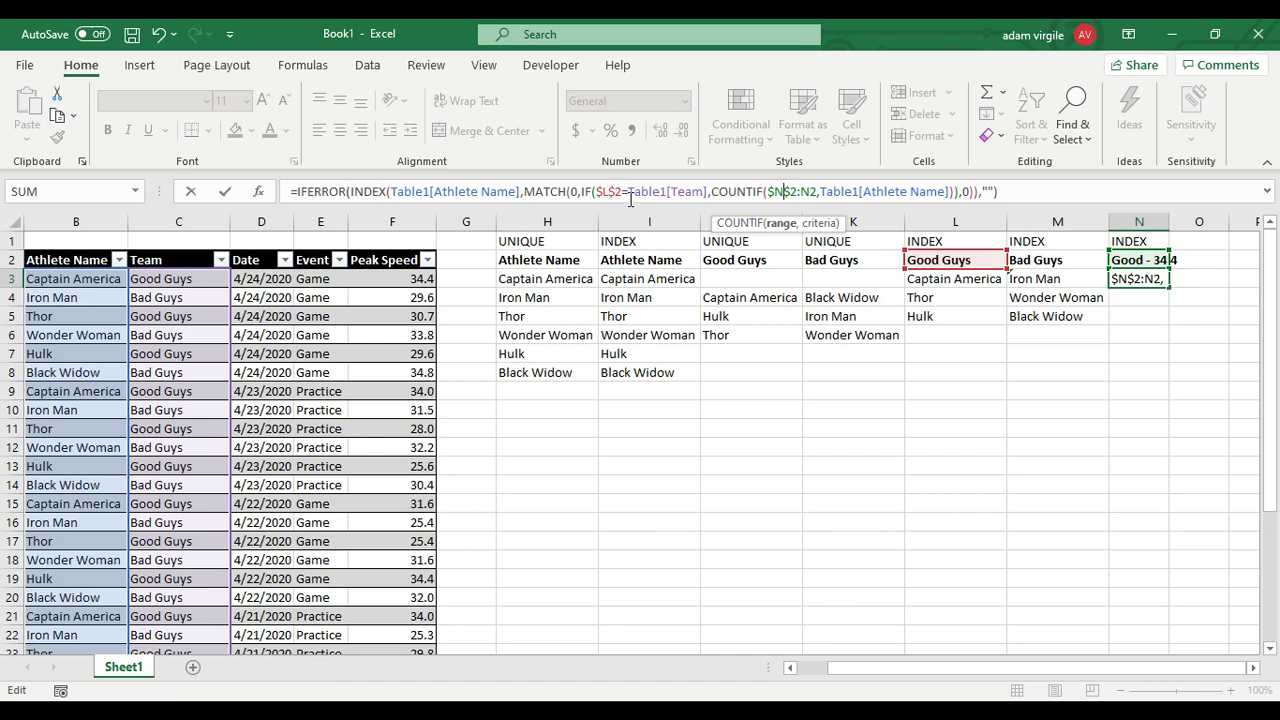
click(624, 192)
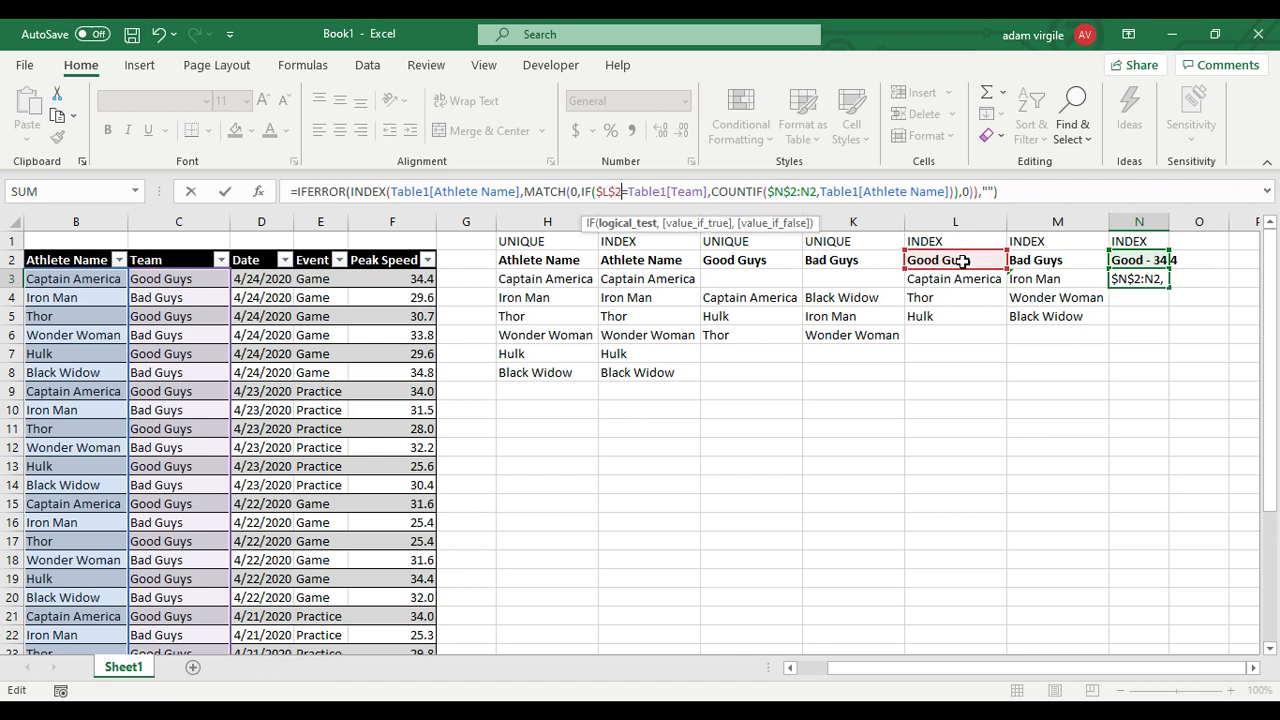
drag(622, 192, 597, 192)
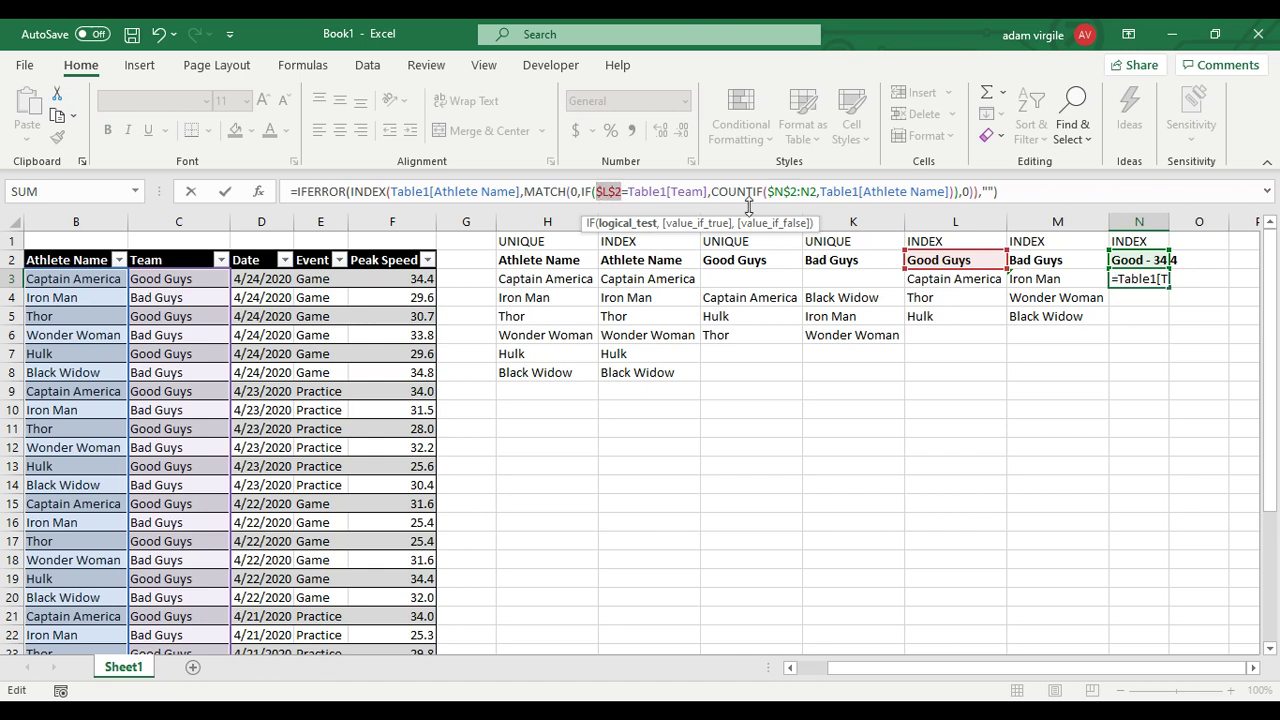
text("Good G)
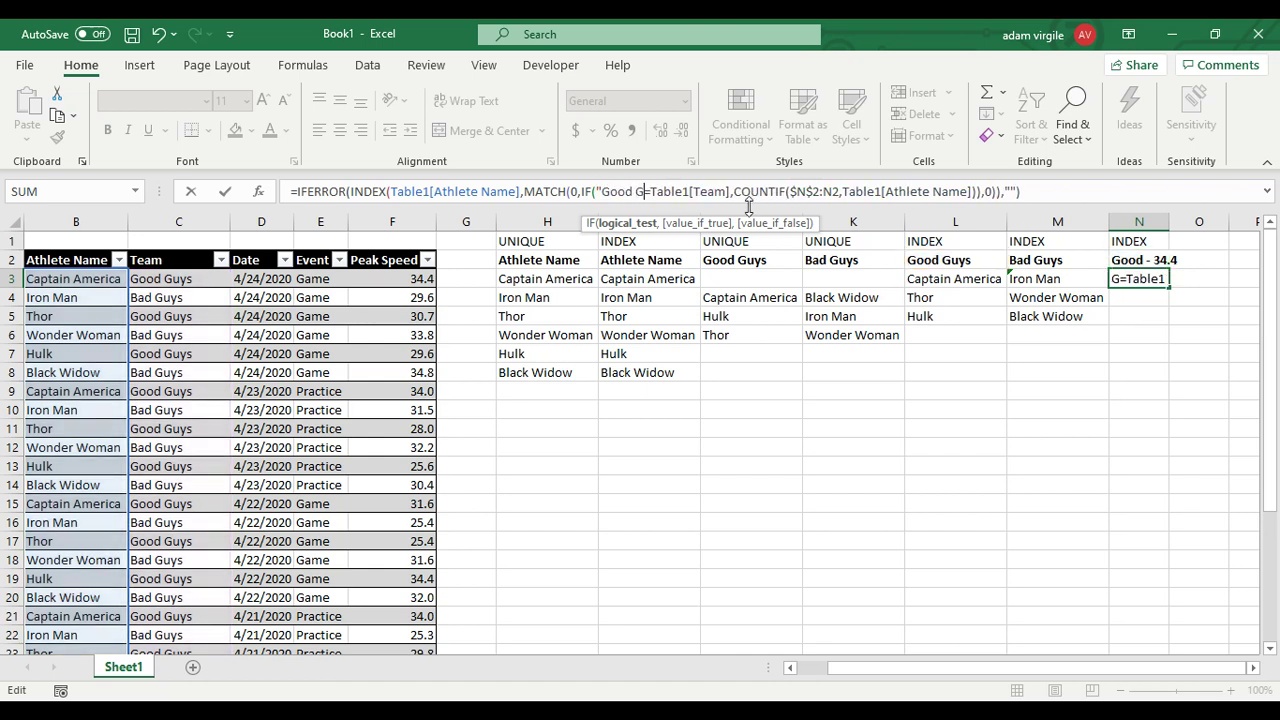
text(uys")
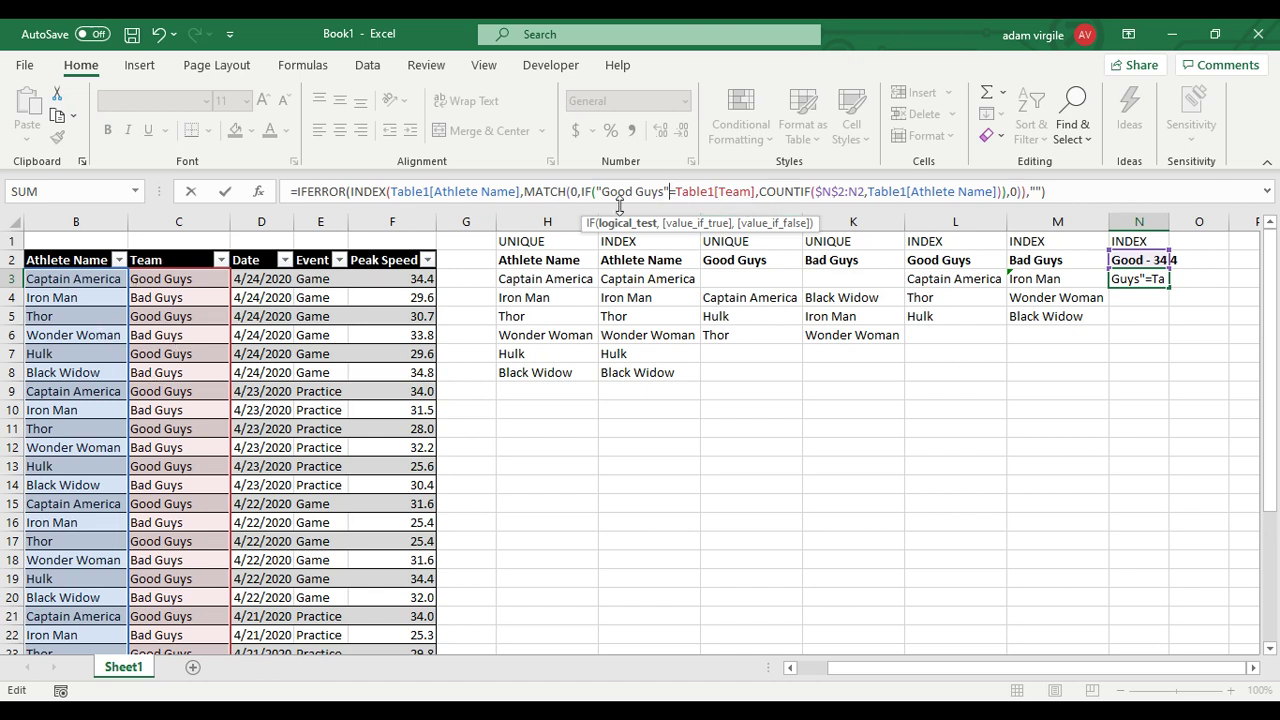
Step: Insert a nested IF testing 34.4=Table1[Peak Speed] before the COUNTIF in N3's formula
click(760, 191)
text(,)
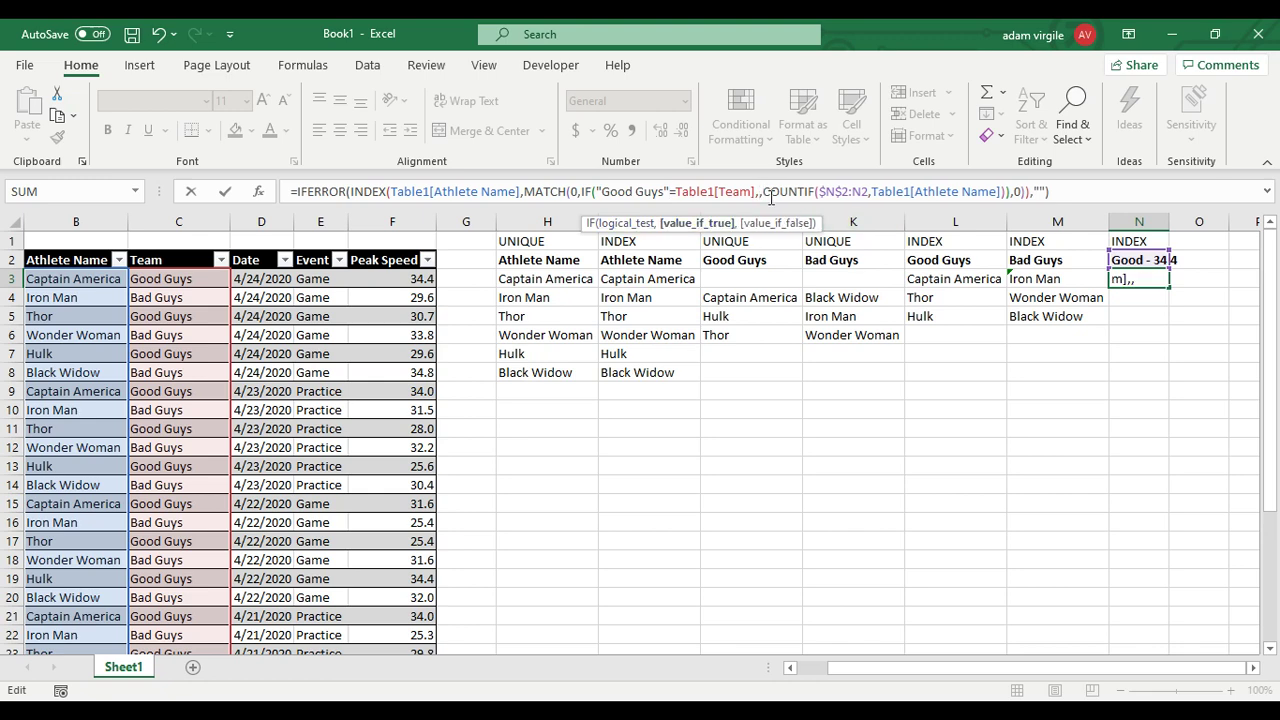
text(IF()
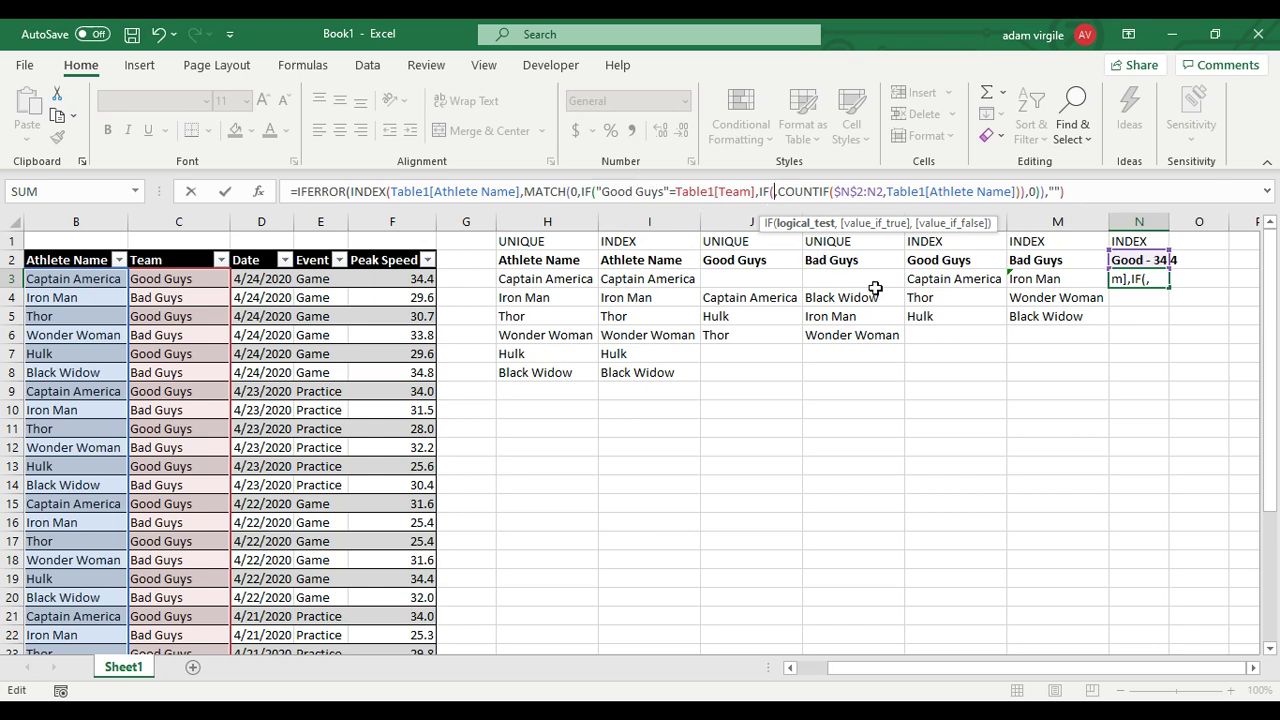
text(34.4)
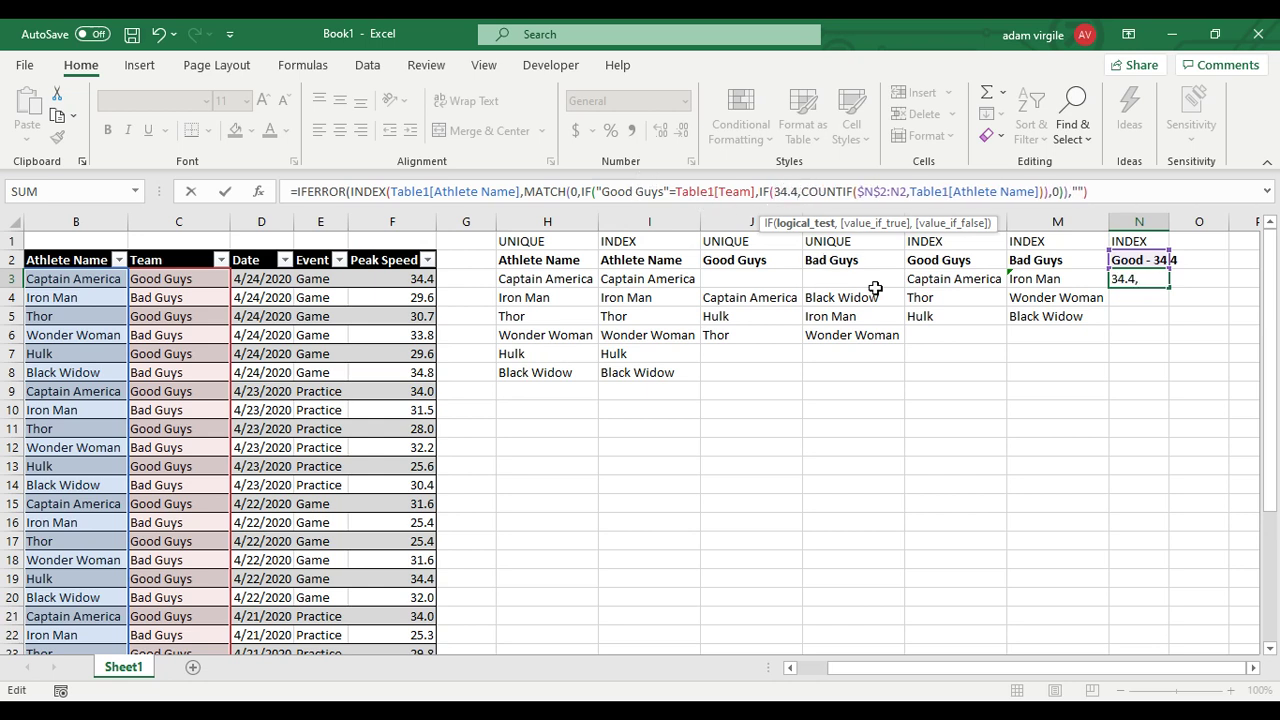
text(=)
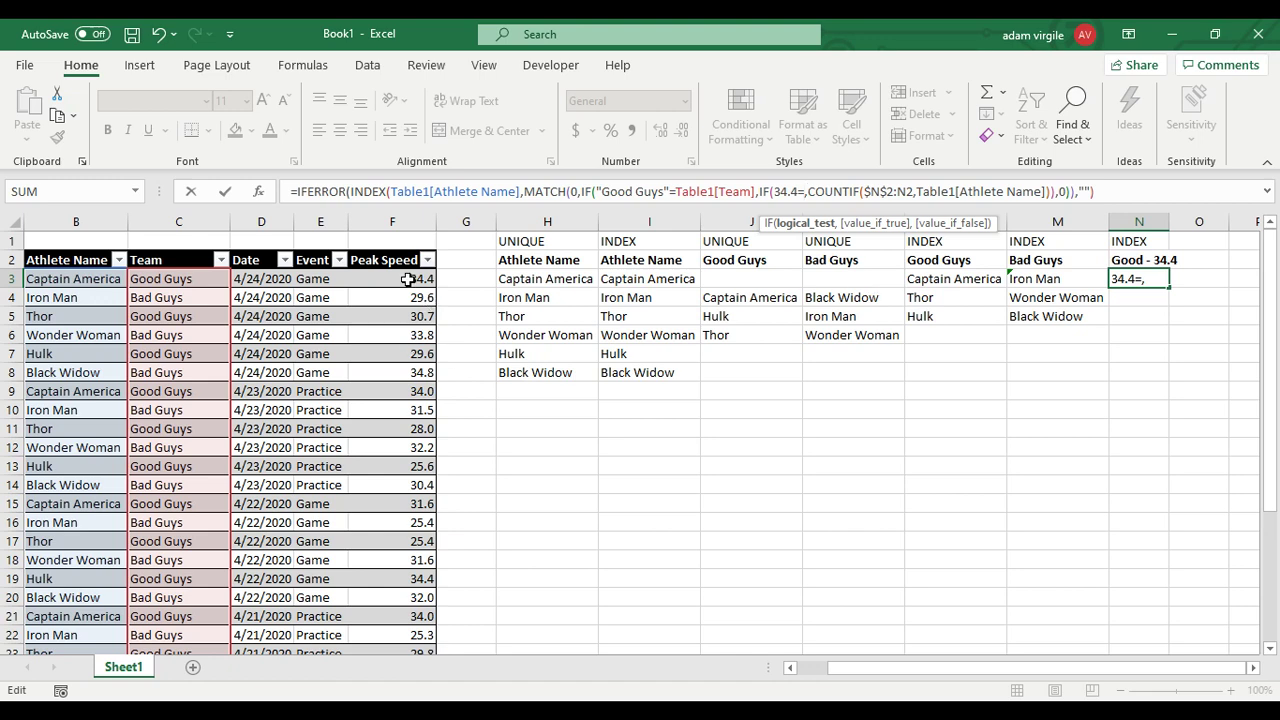
text(Table1[)
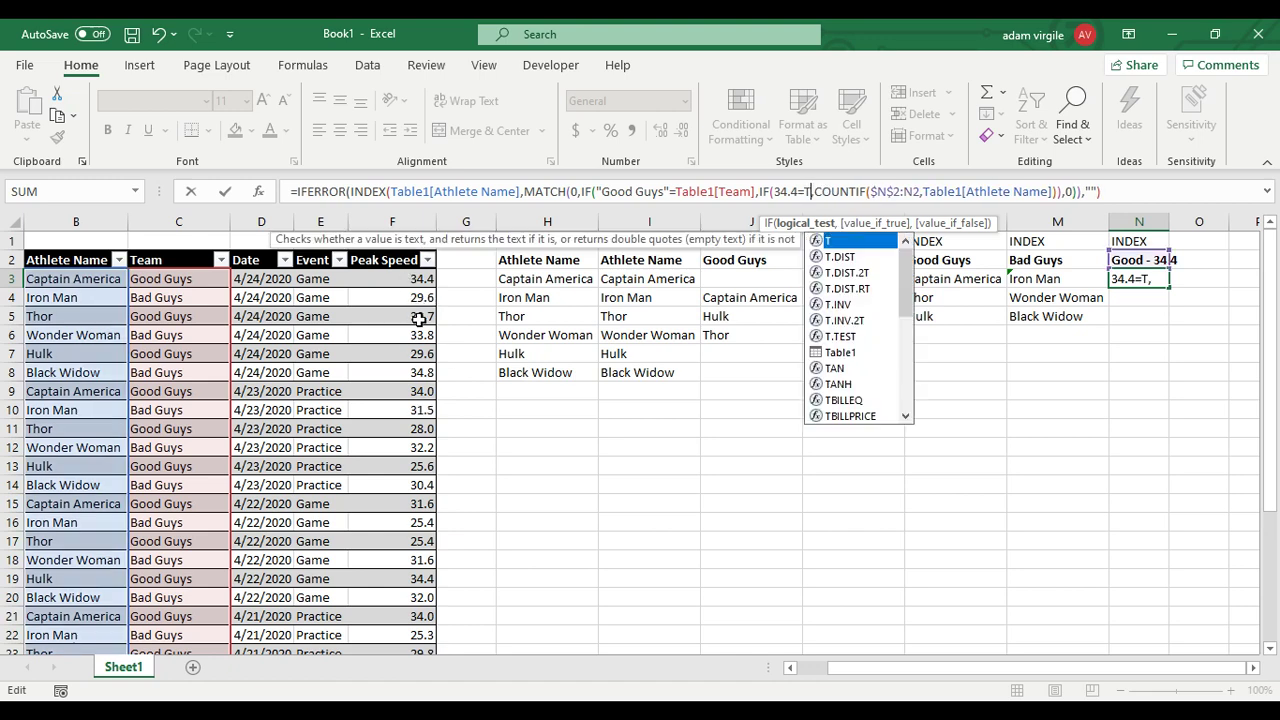
text(Peak Speed],)
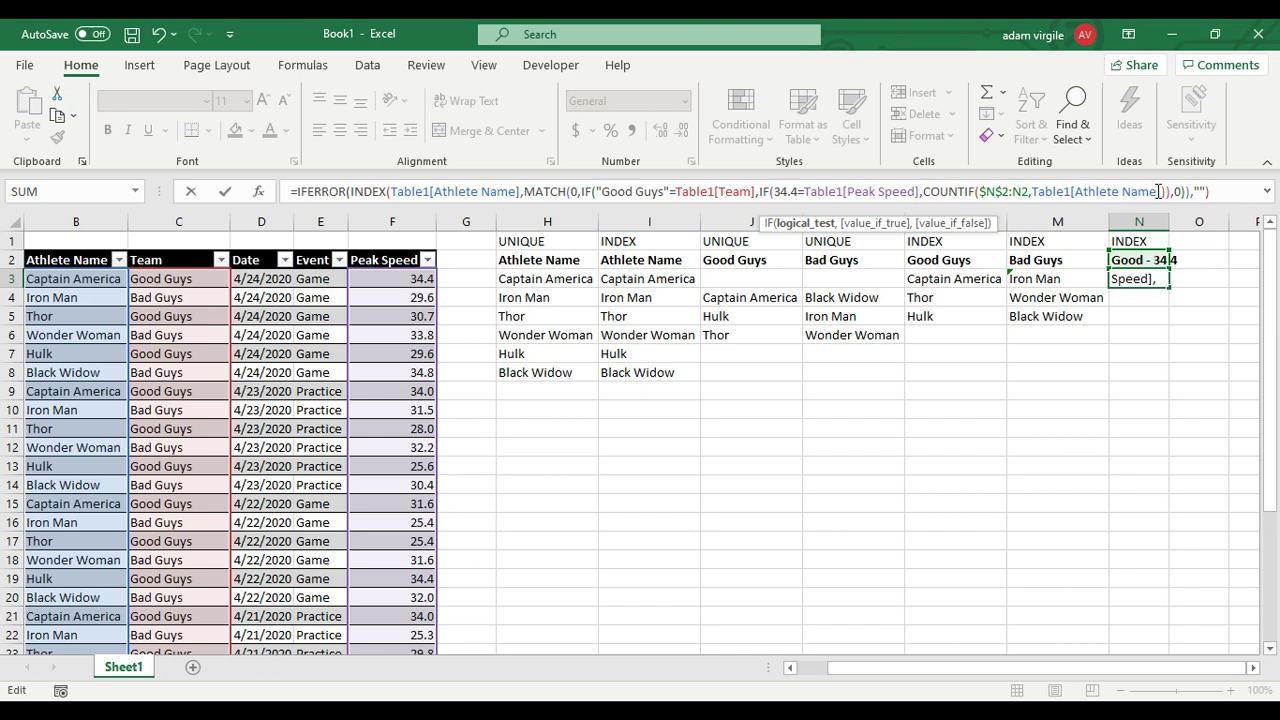
Step: Add the nested IF's closing parenthesis after the COUNTIF in N3's formula
click(1180, 191)
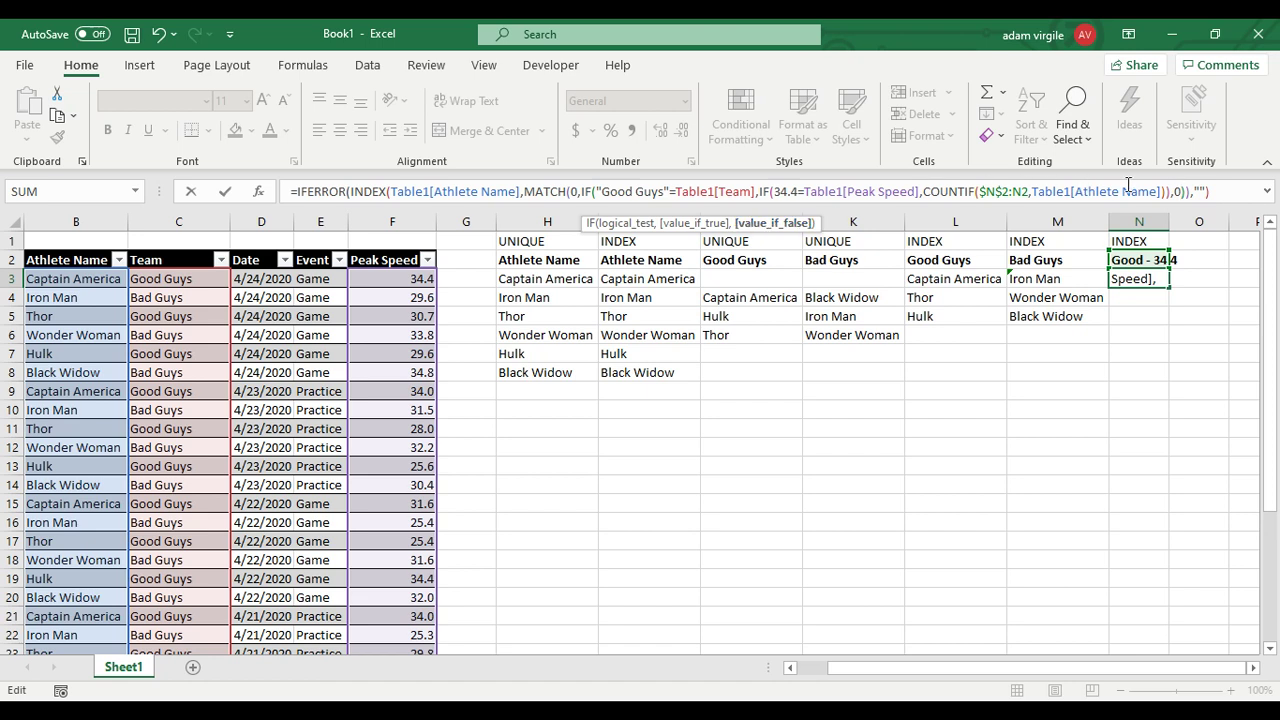
key(Left)
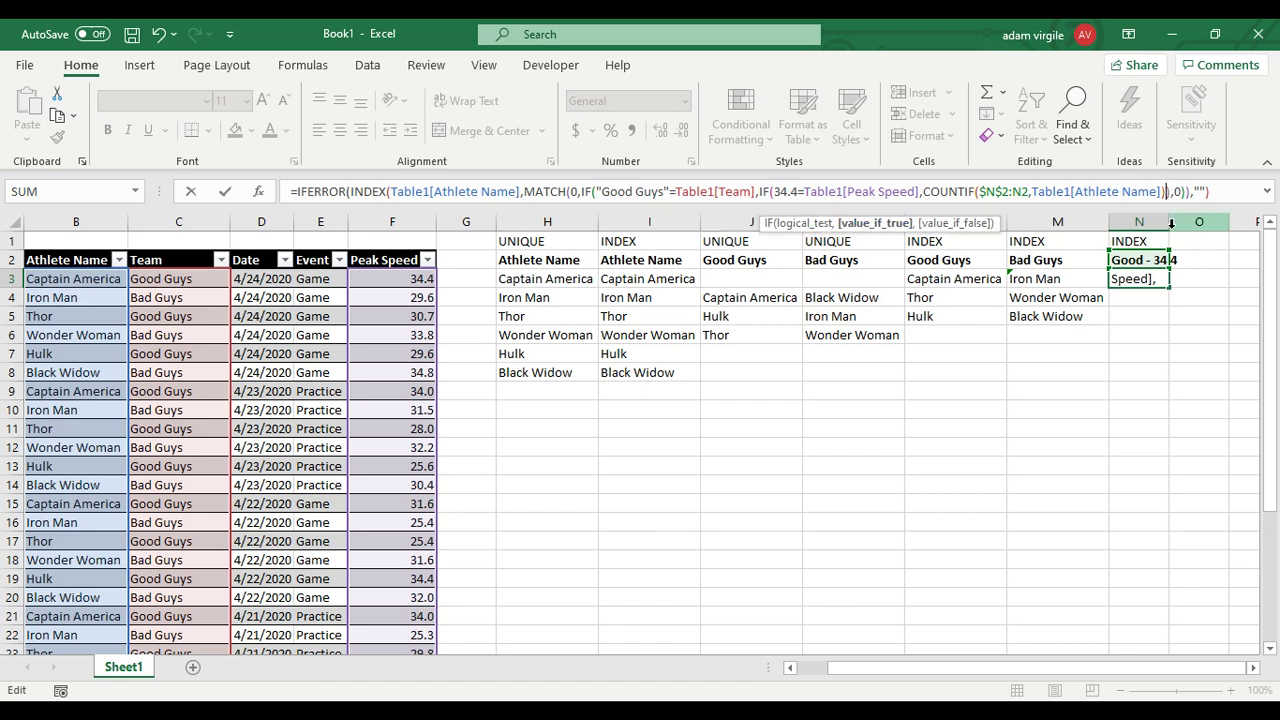
click(1167, 191)
text())
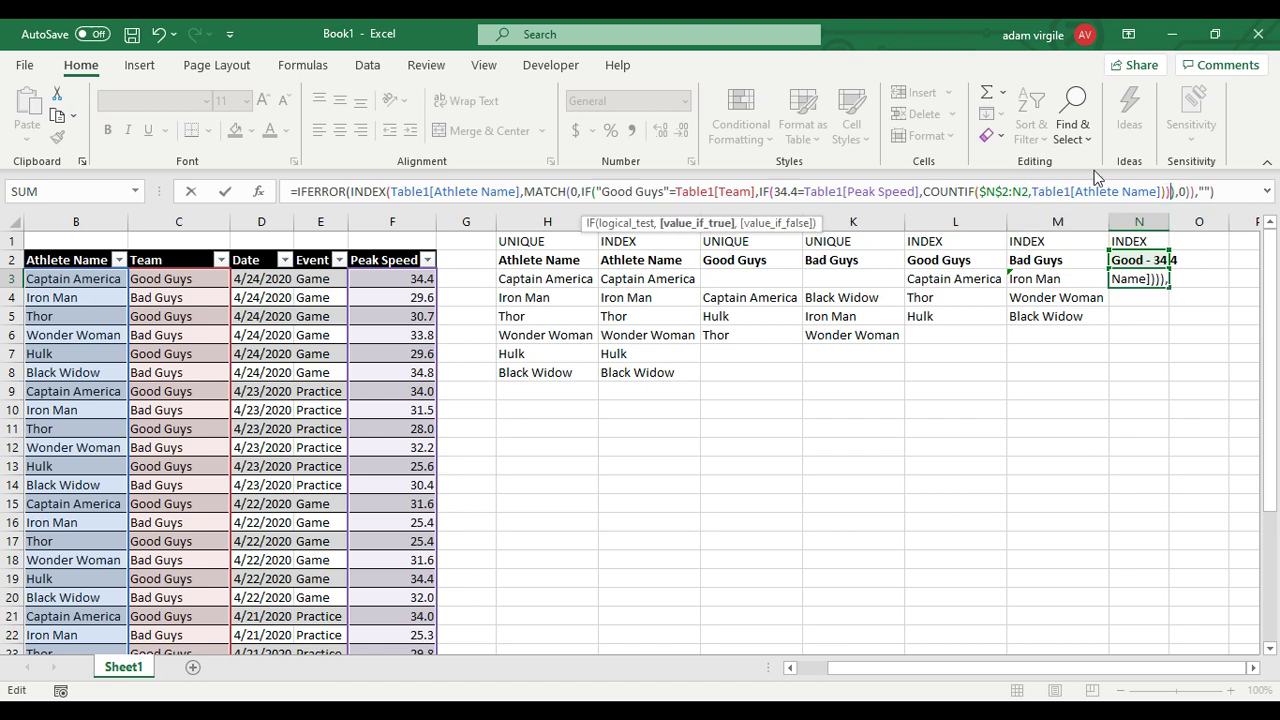
text())
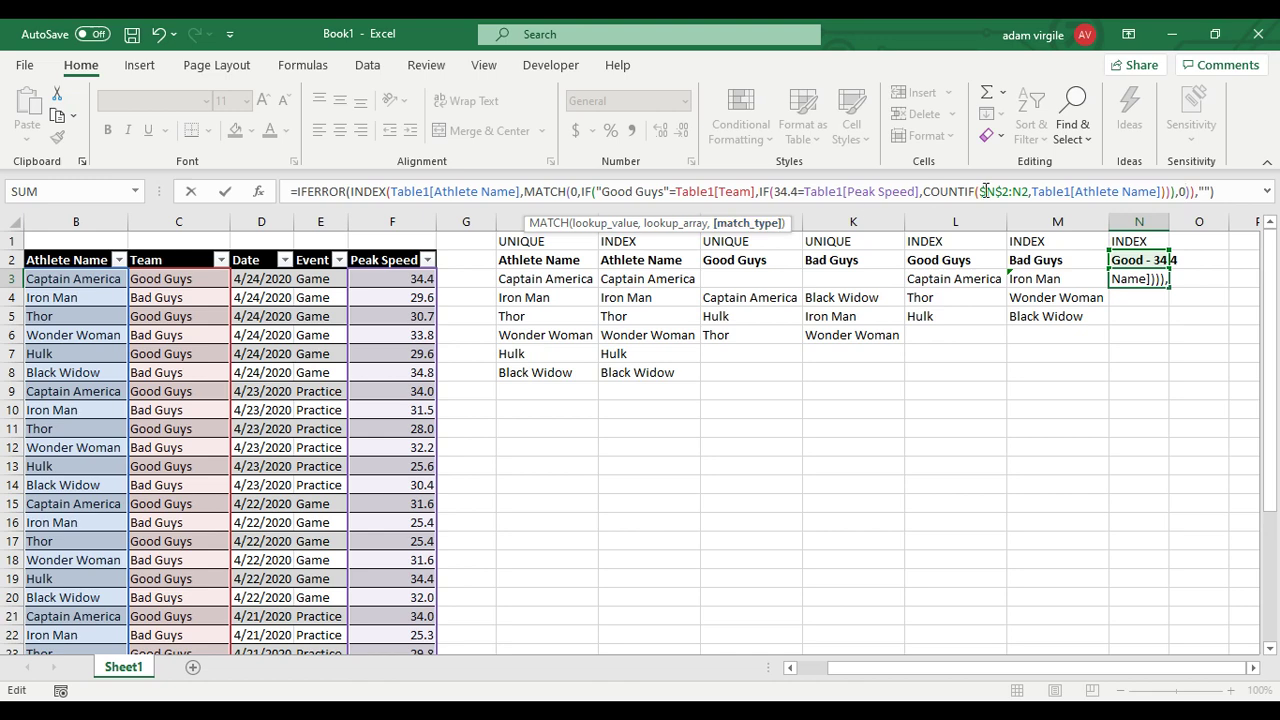
text())
Step: Enter N3's formula as an array formula and fill it down to N22, checking the names in N3:N4
key(ctrl+shift+Return)
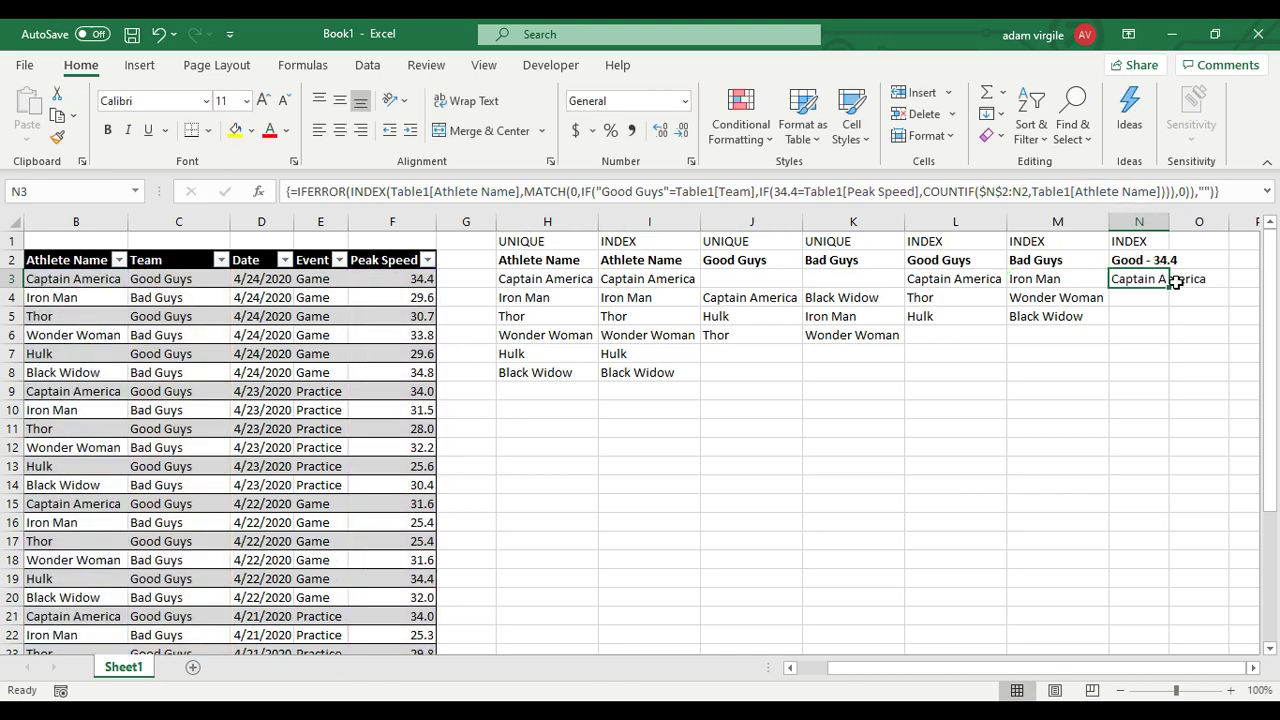
drag(1170, 289, 1170, 636)
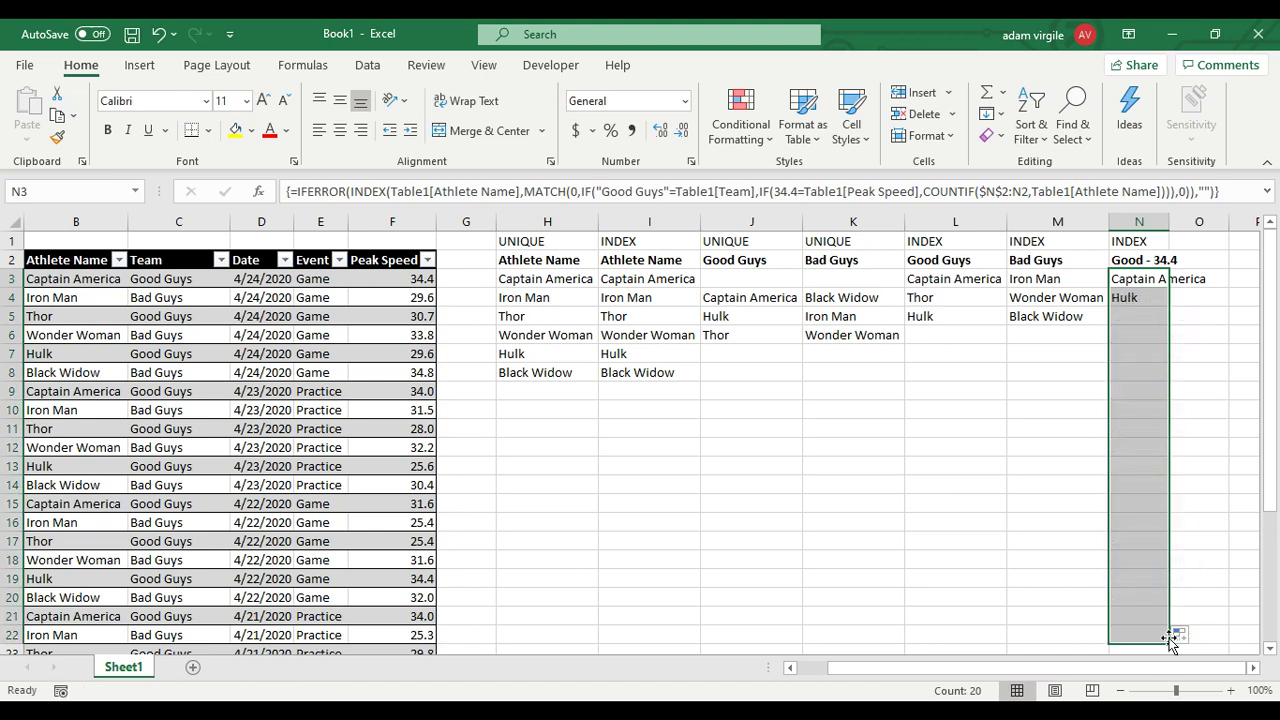
click(1130, 308)
drag(1140, 281, 1140, 294)
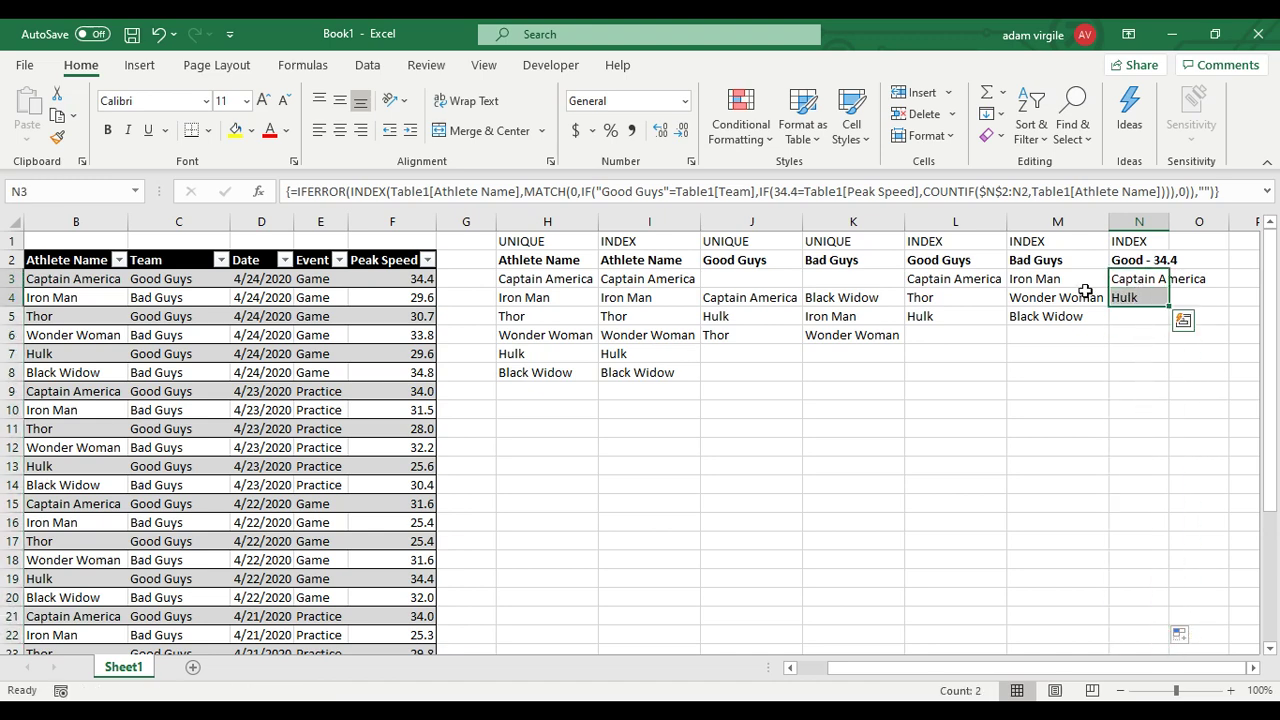
Step: Filter the table's Peak Speed column to show only the 34.4 rows, for checking against the INDEX list in column N
click(940, 317)
click(942, 297)
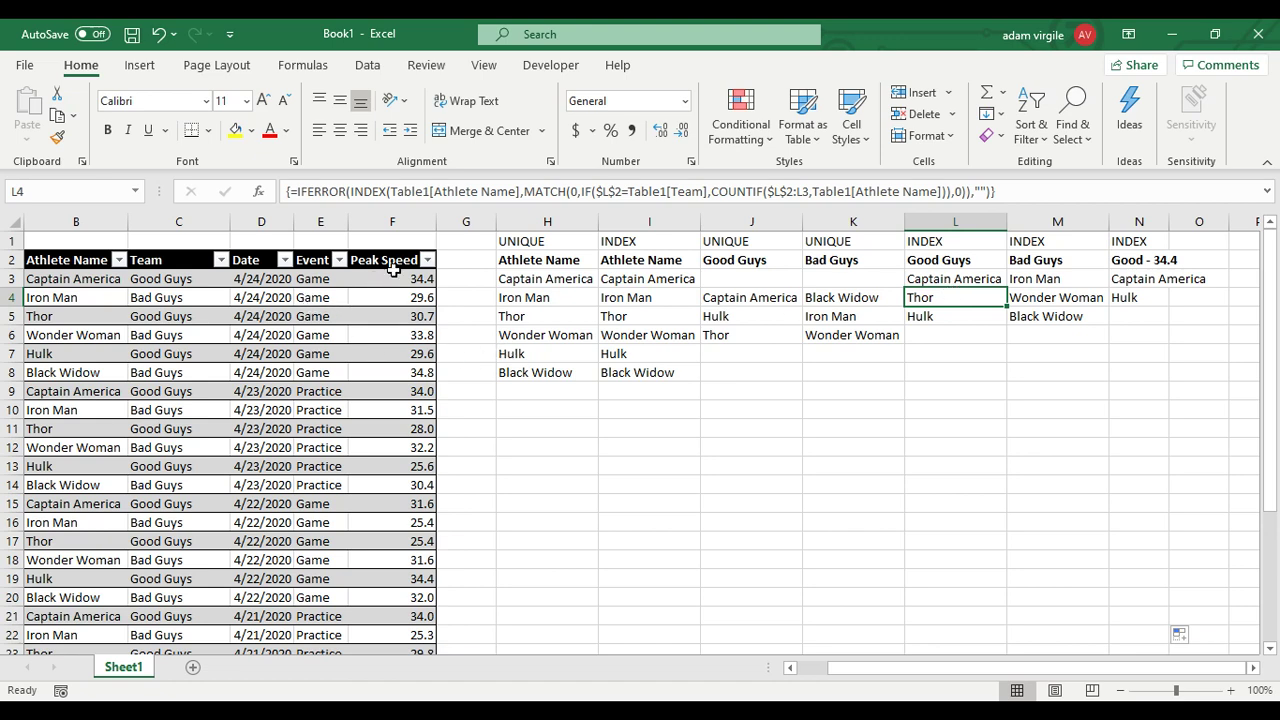
click(427, 259)
click(262, 455)
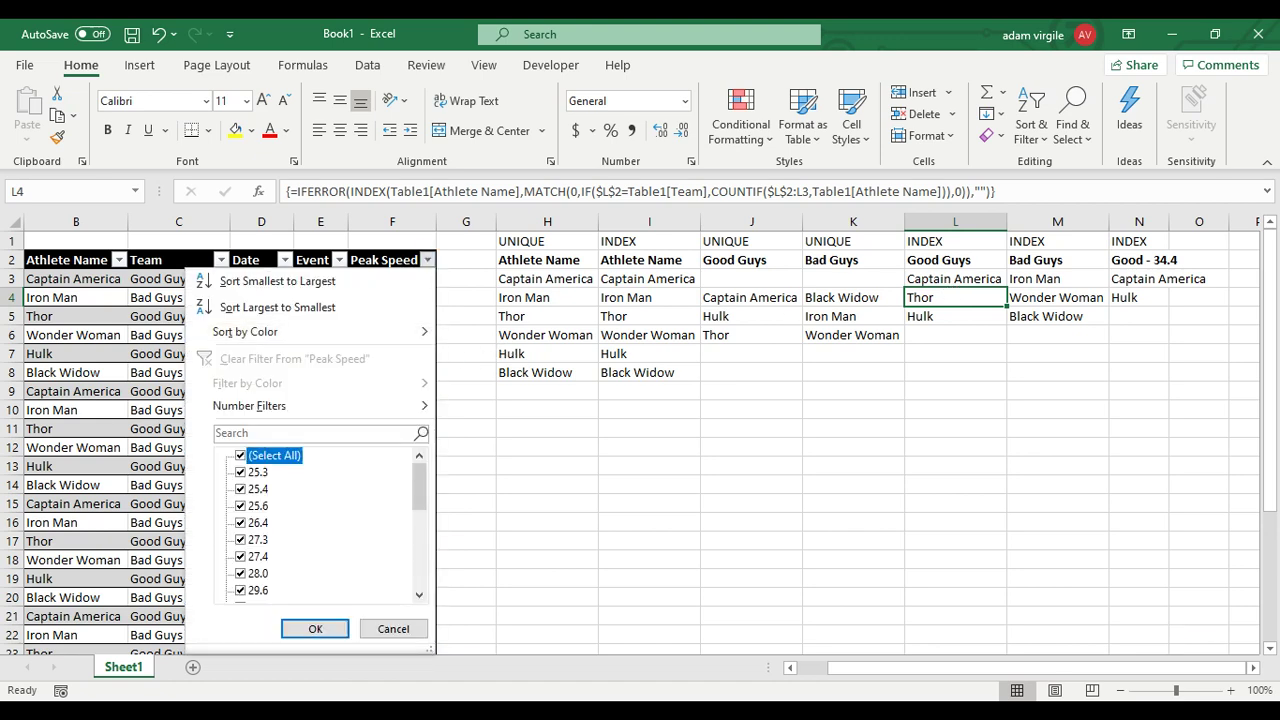
scroll(320, 520, down, 5)
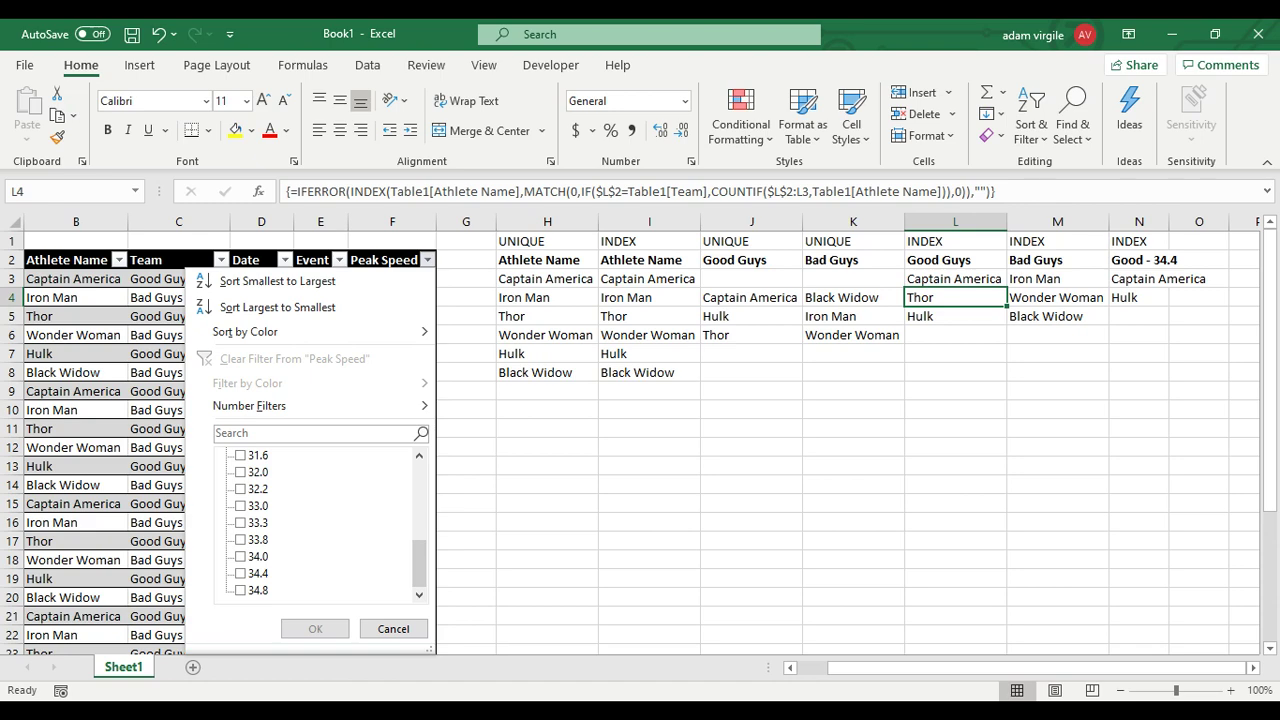
click(250, 573)
click(315, 628)
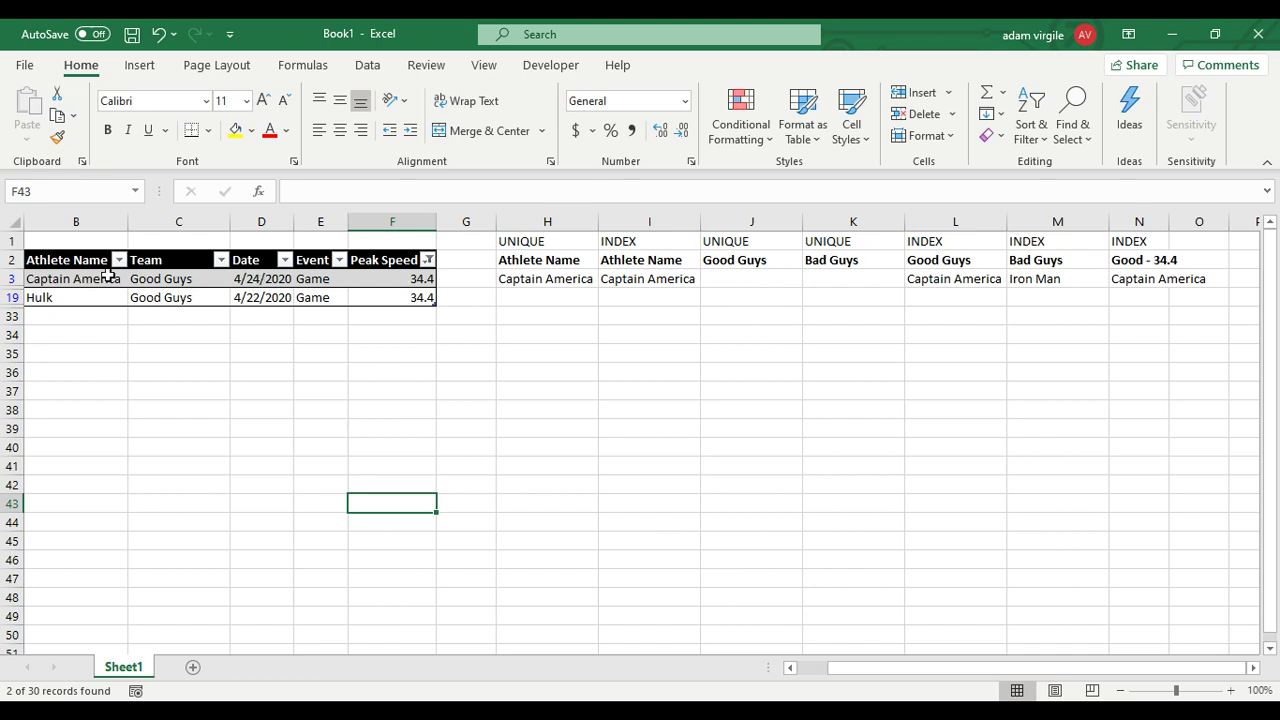
Step: Check the athlete names, teams and peak speeds in the filtered rows, and clear the Peak Speed filter
drag(108, 276, 103, 293)
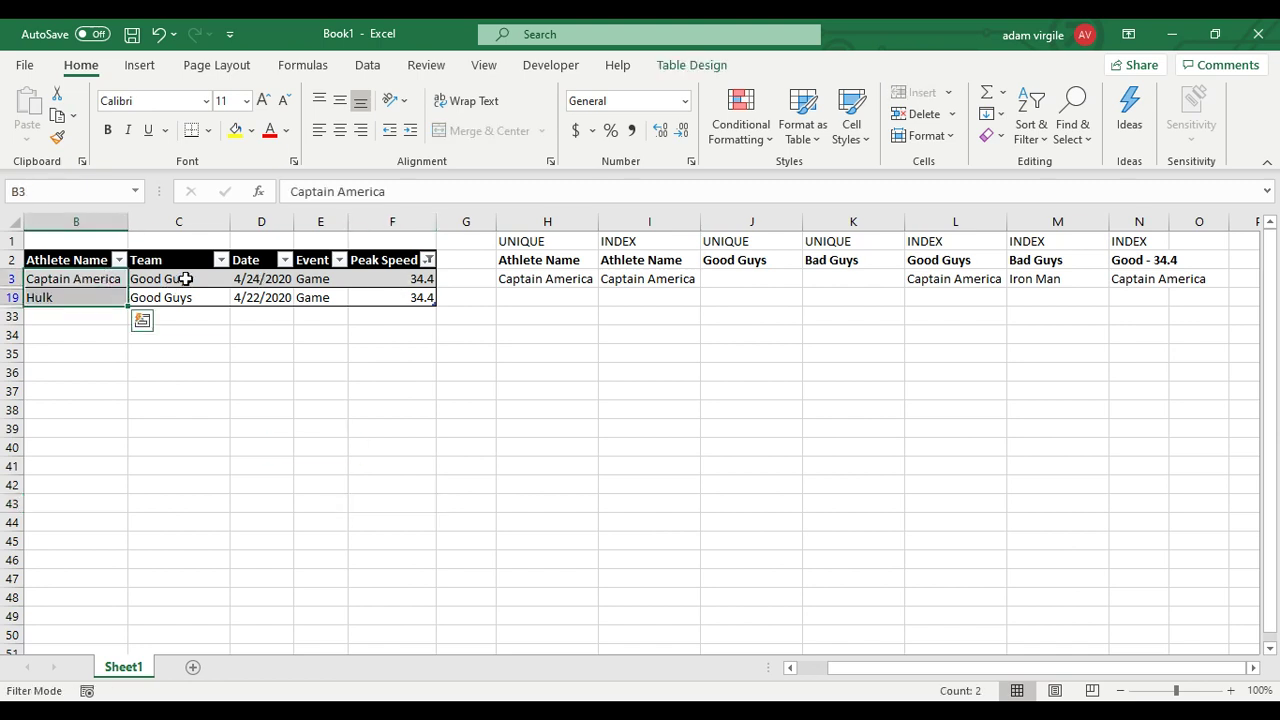
drag(180, 278, 180, 293)
drag(423, 278, 416, 295)
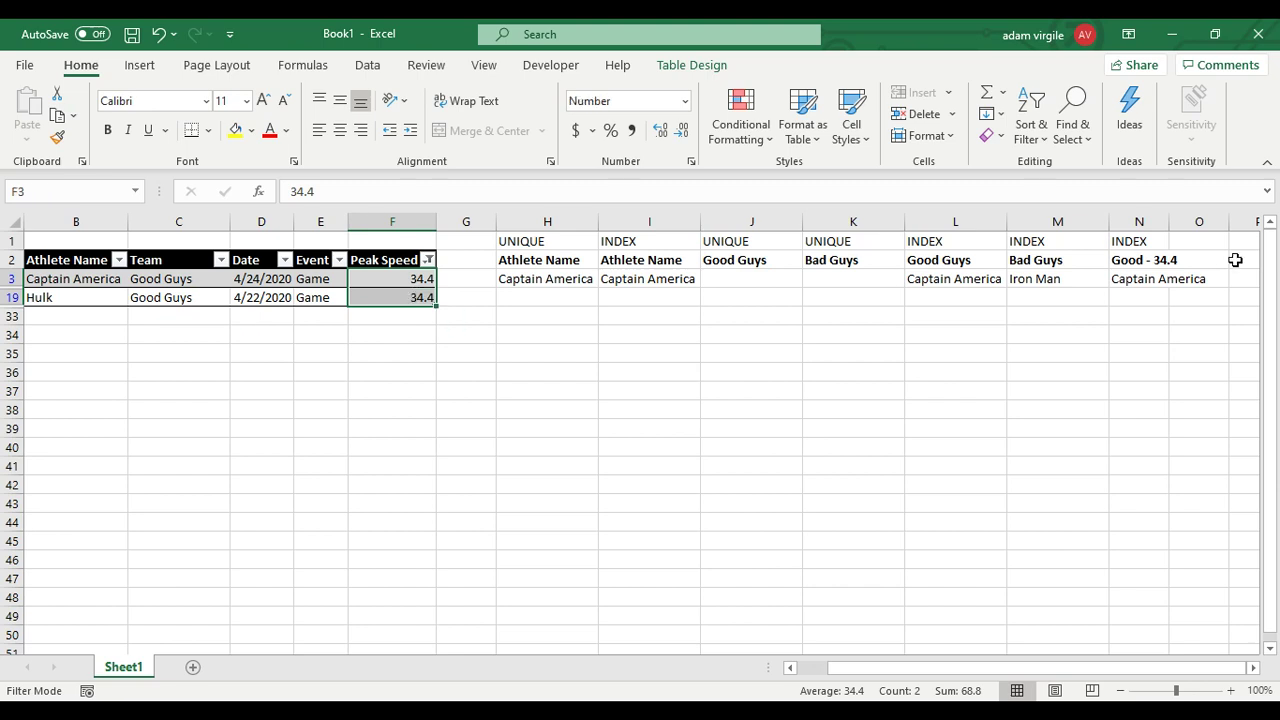
click(428, 260)
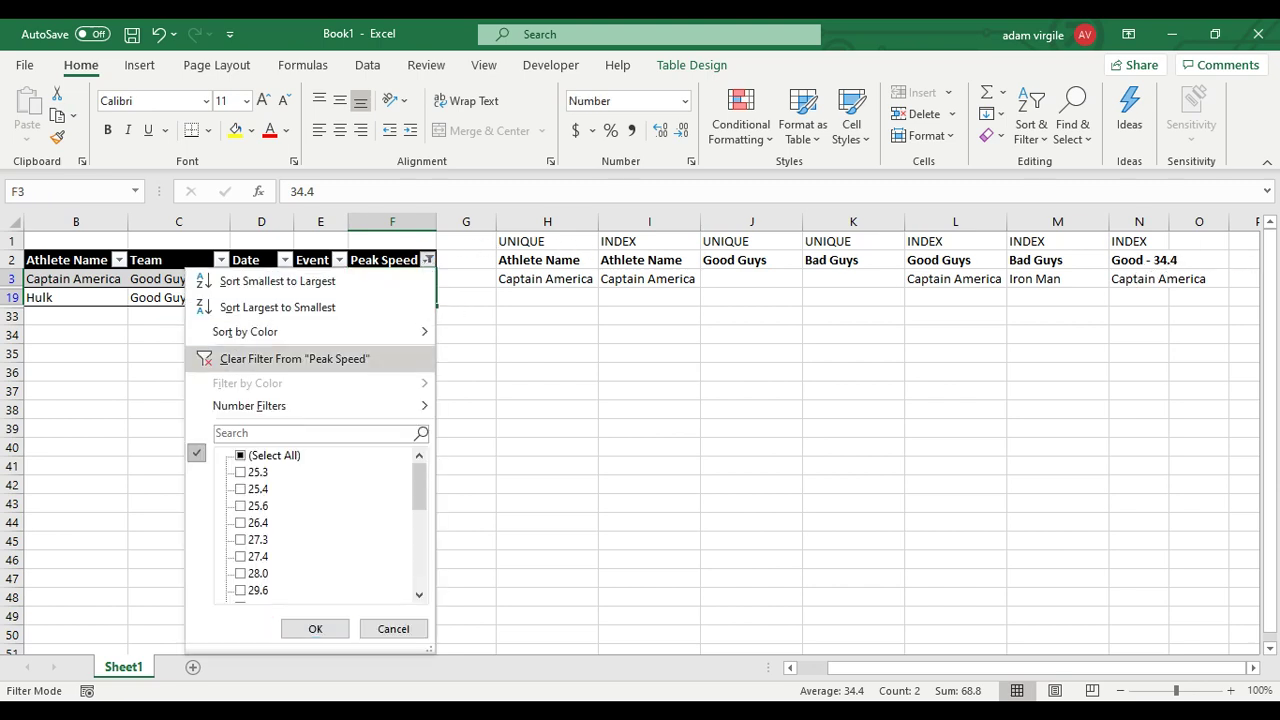
click(290, 358)
click(1170, 297)
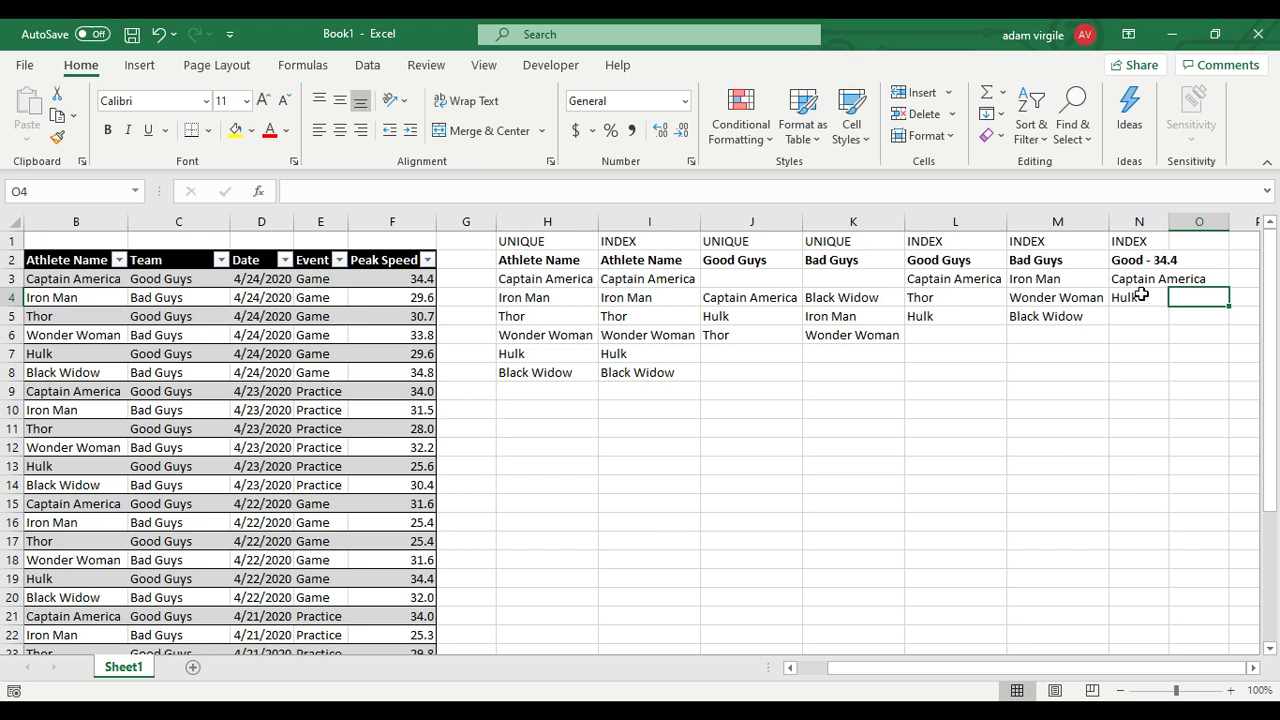